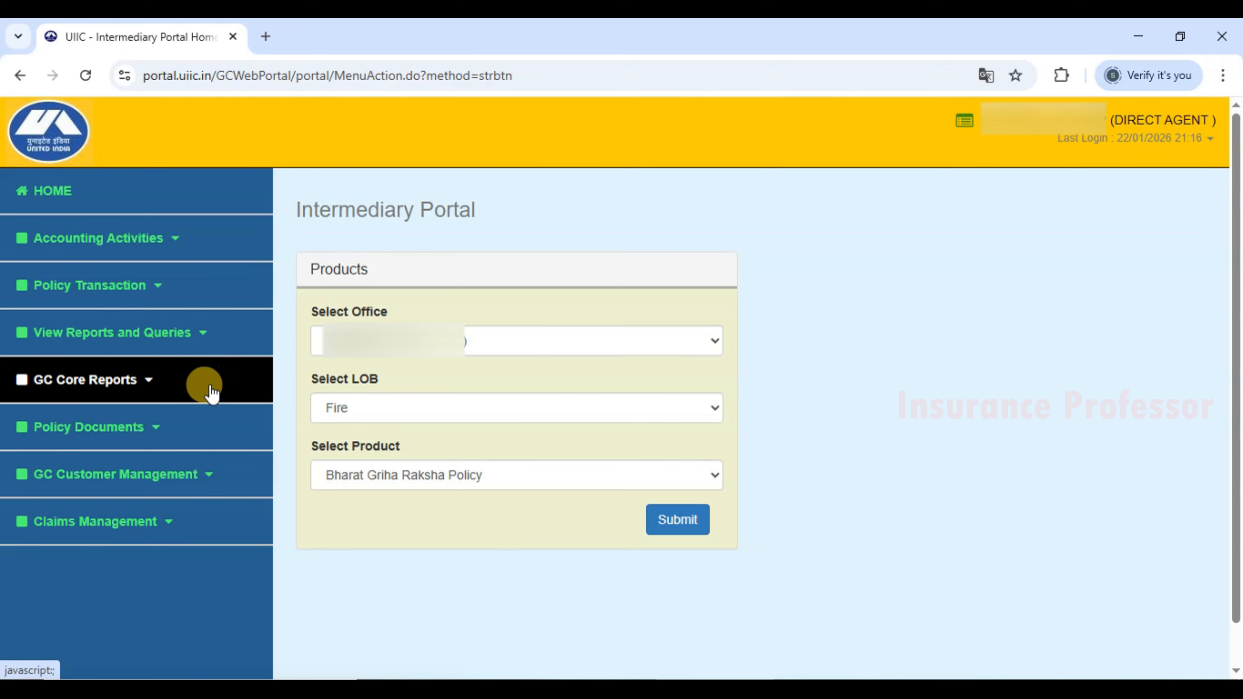
Choose Personal Accident as the line of business.
drag(305, 383, 358, 392)
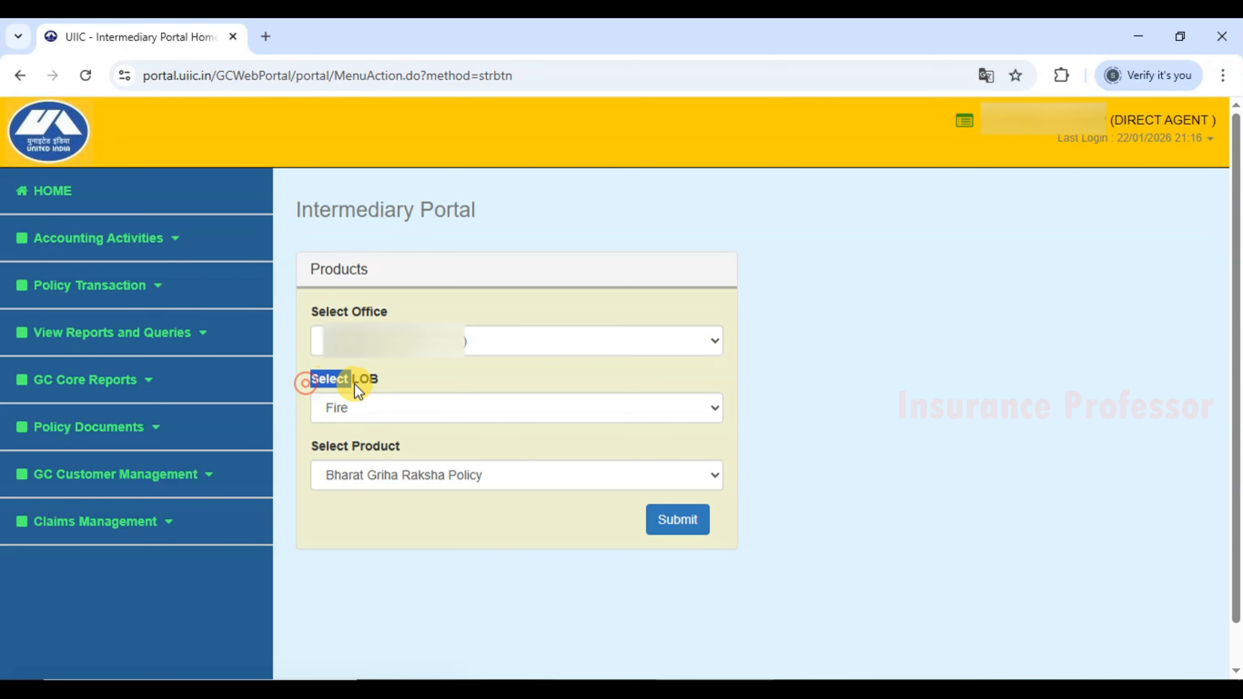
click(378, 382)
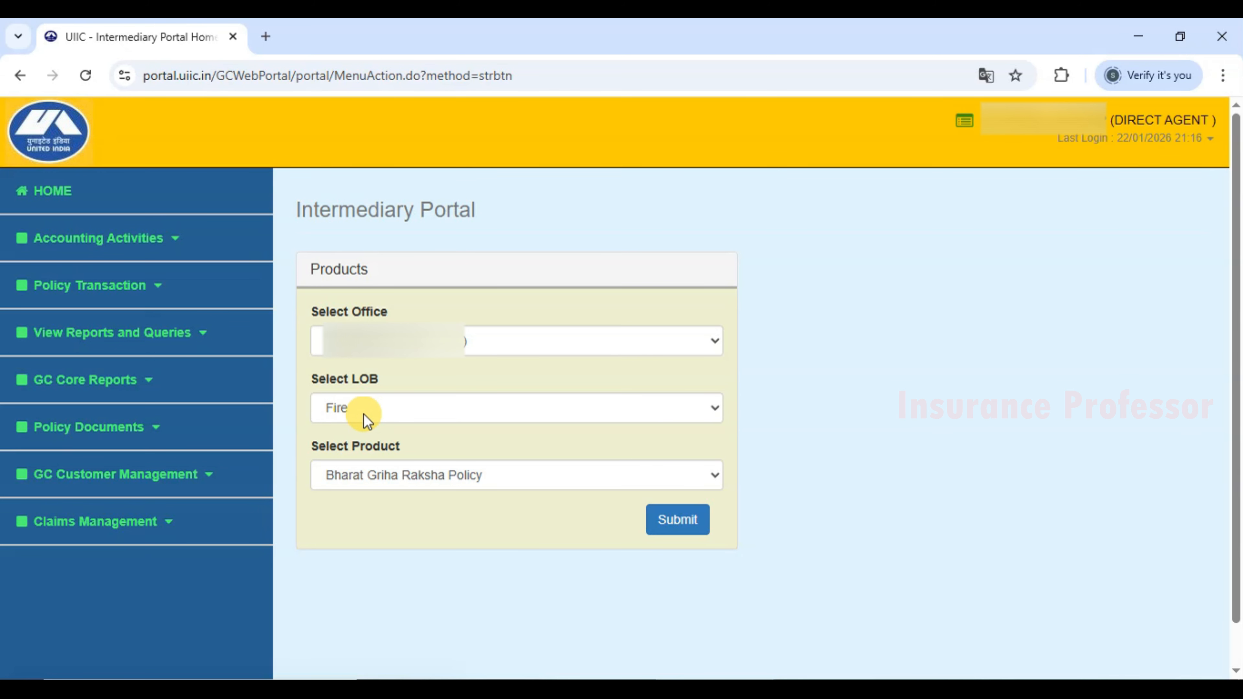
click(715, 408)
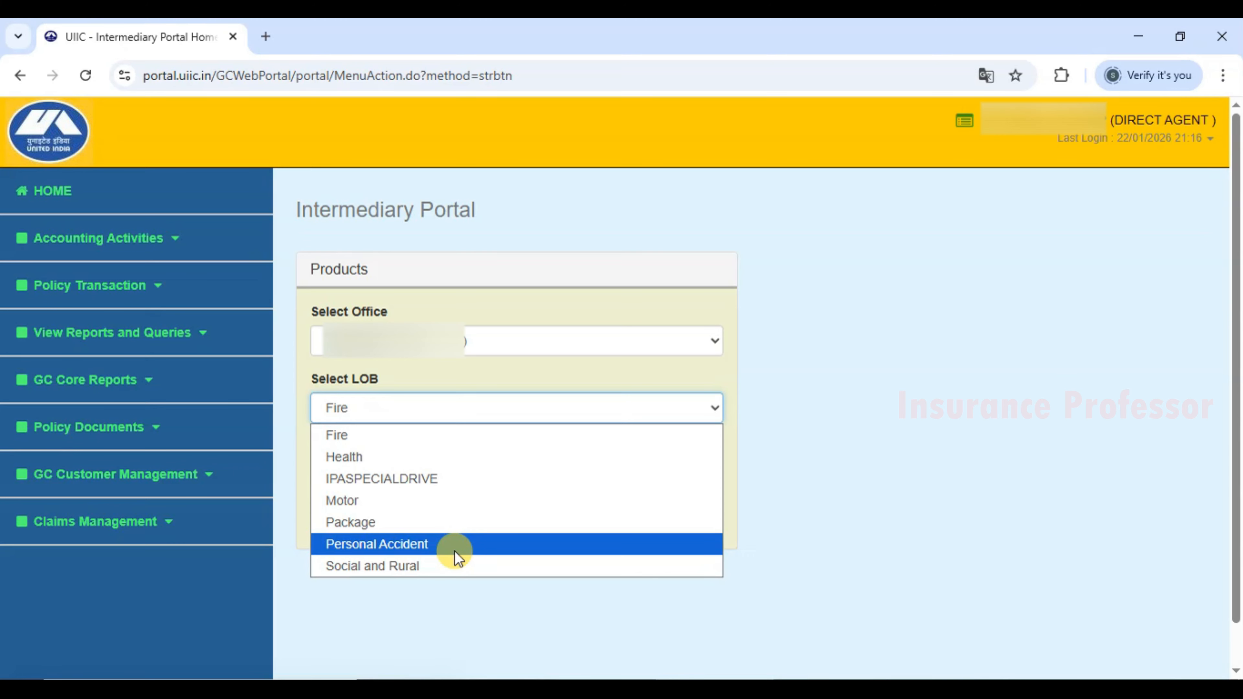
click(464, 543)
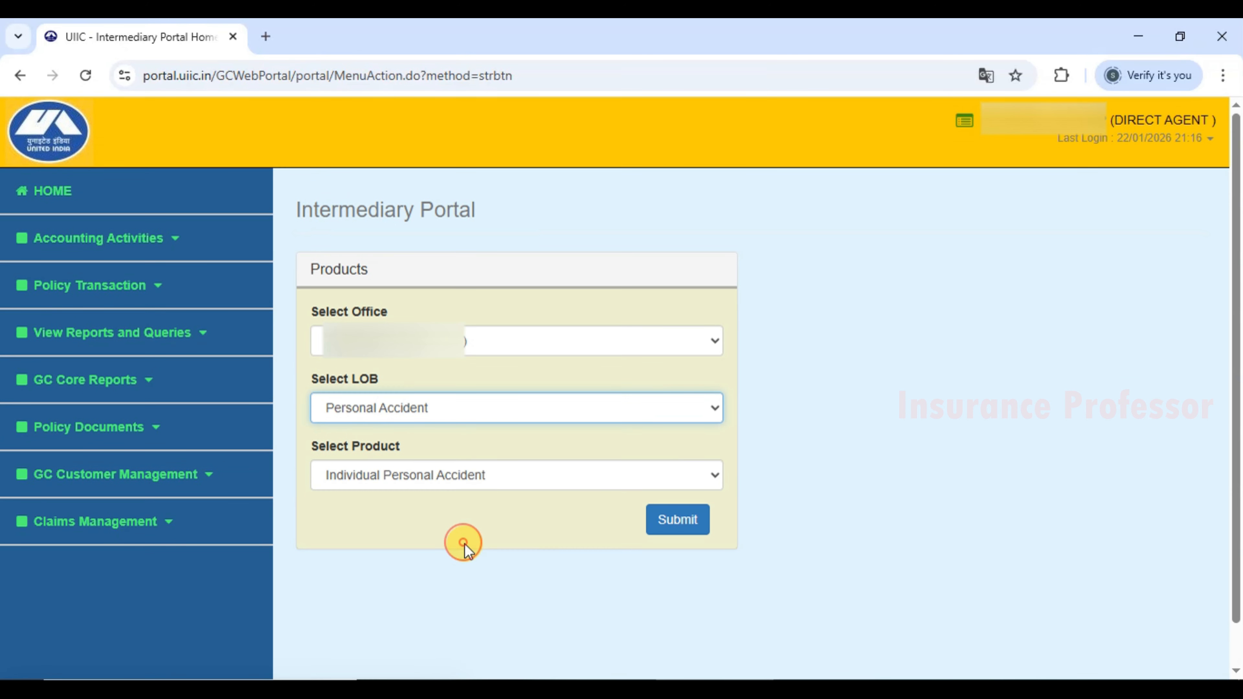
Choose Sampurna Suraksha Bima Policy as the product and submit the selection.
drag(314, 453, 386, 452)
click(423, 443)
click(484, 477)
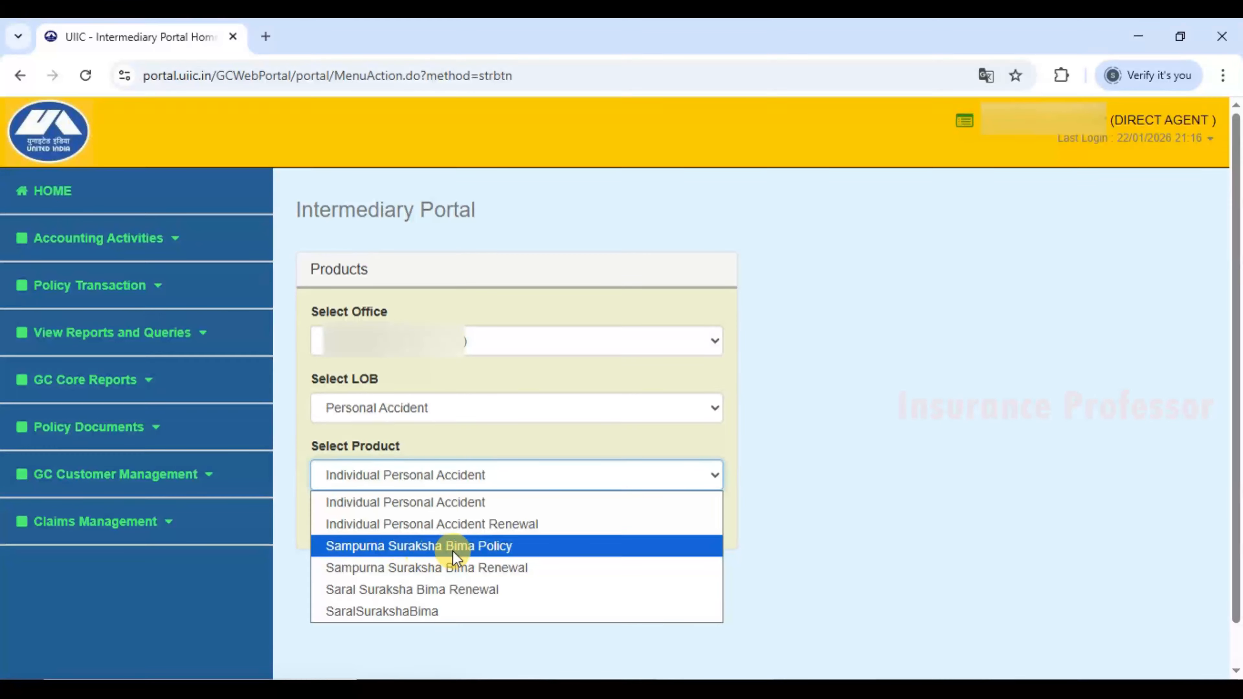
click(531, 547)
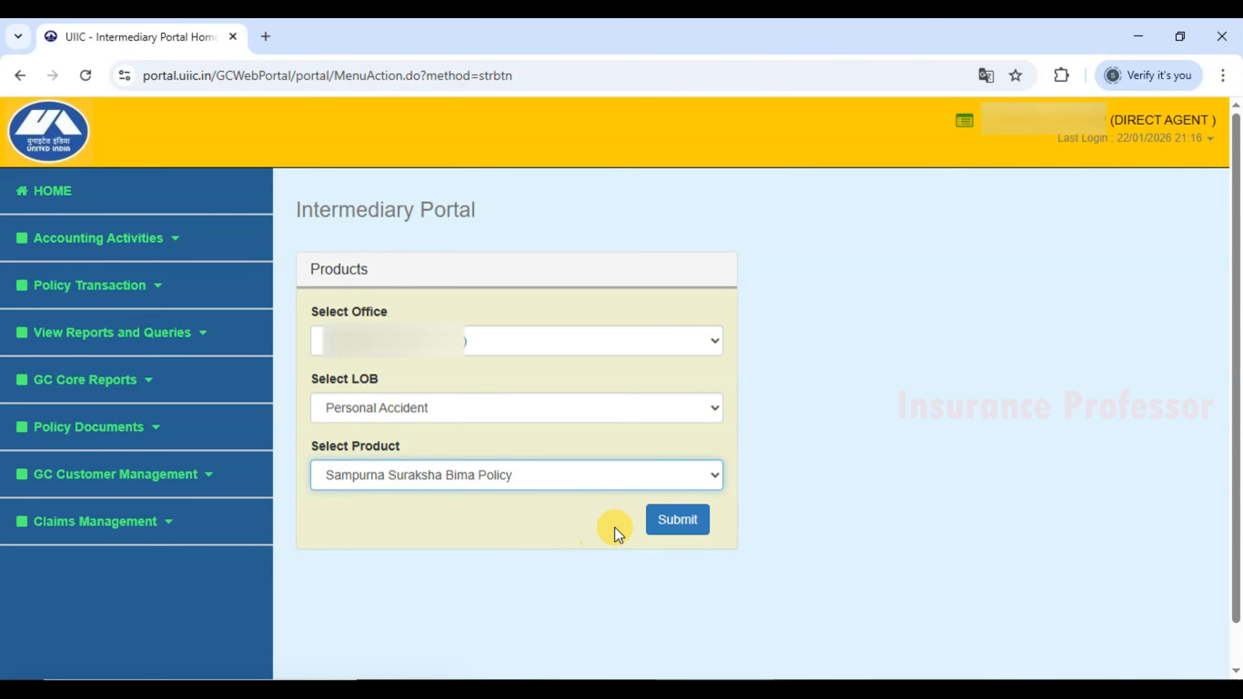
click(690, 528)
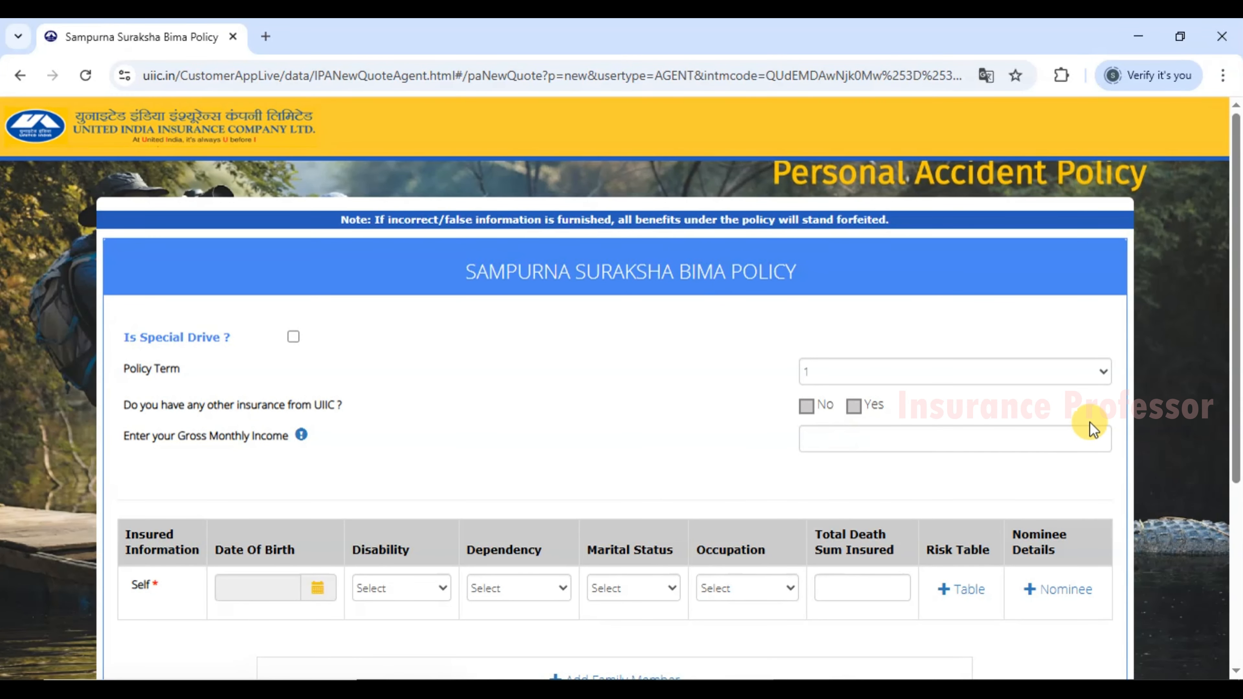
Tick and then untick 'Is Special Drive ?', leaving the quote unmarked as a special drive.
scroll(1238, 402, down, 2)
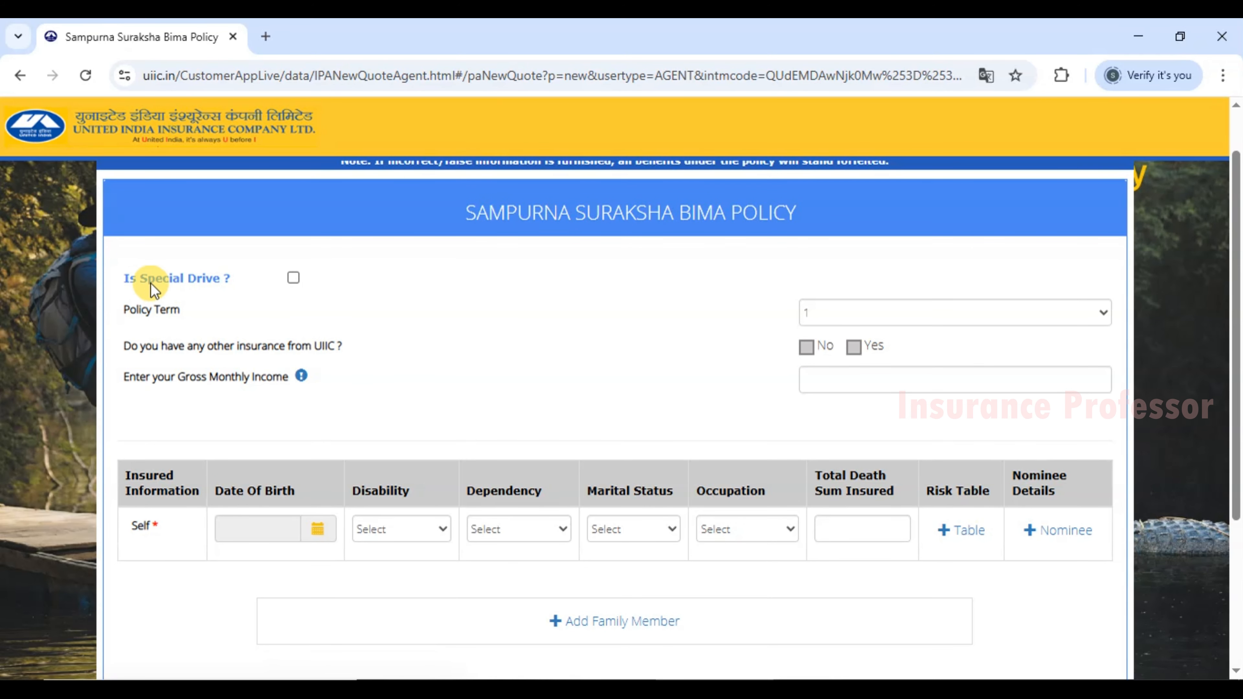
drag(123, 278, 234, 284)
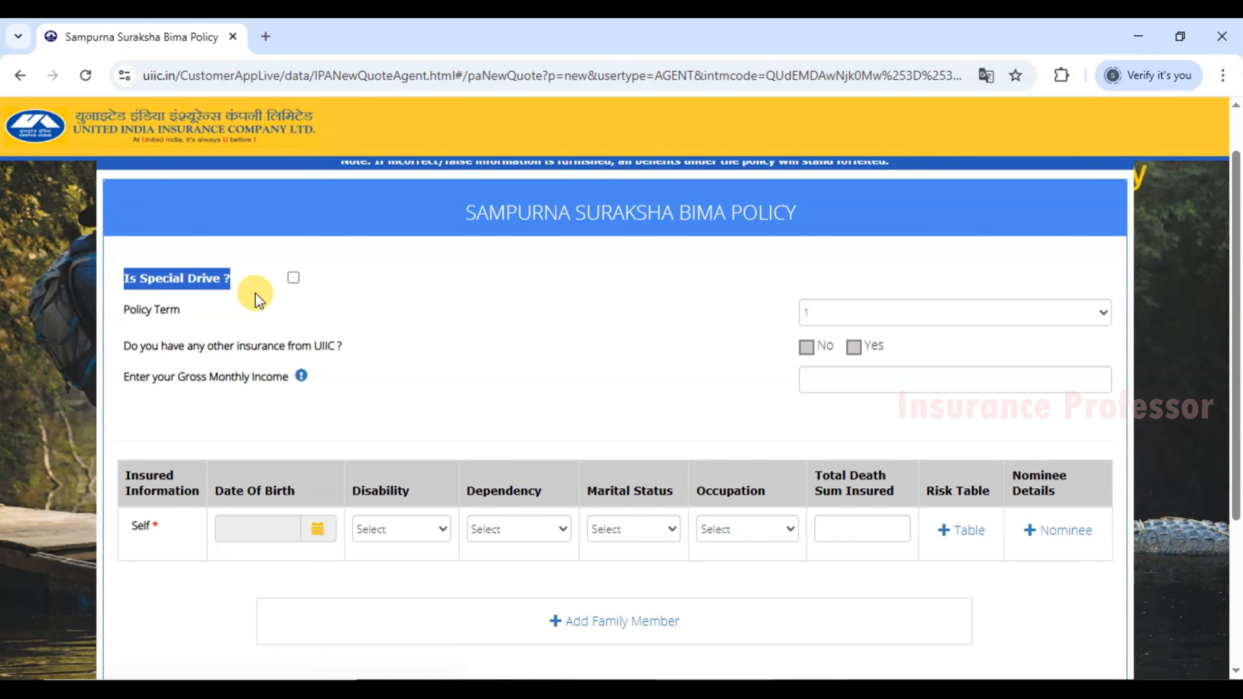
click(247, 288)
drag(122, 280, 226, 279)
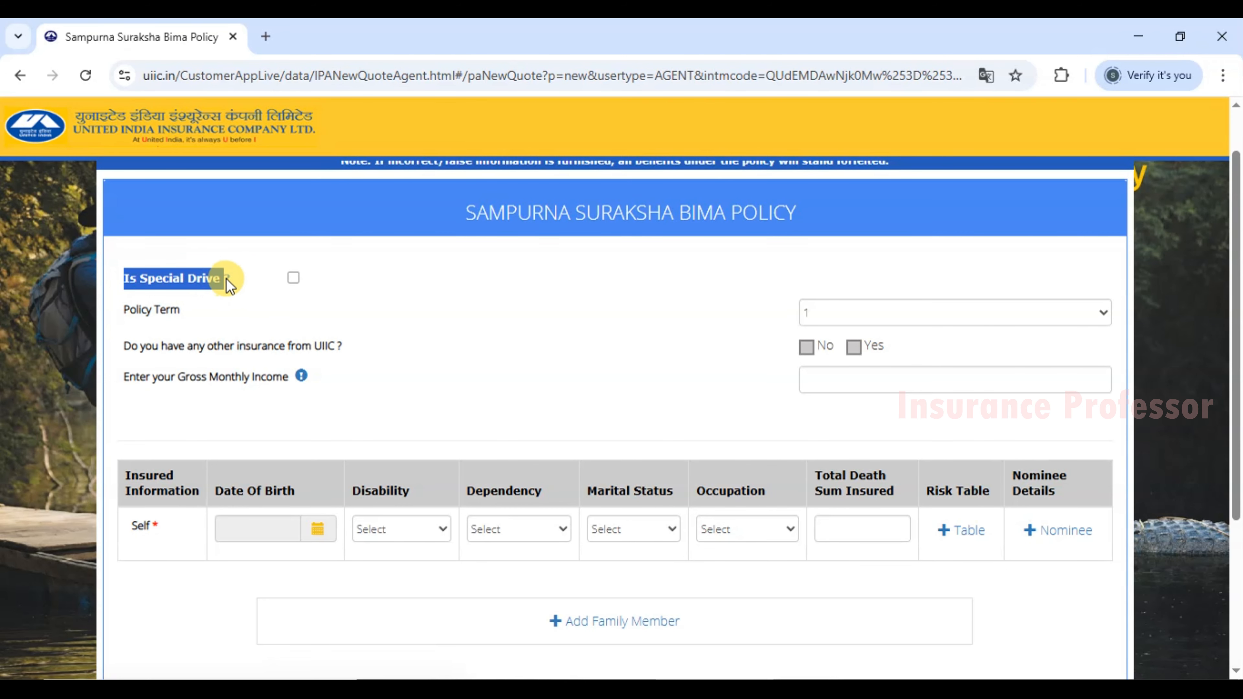
click(239, 279)
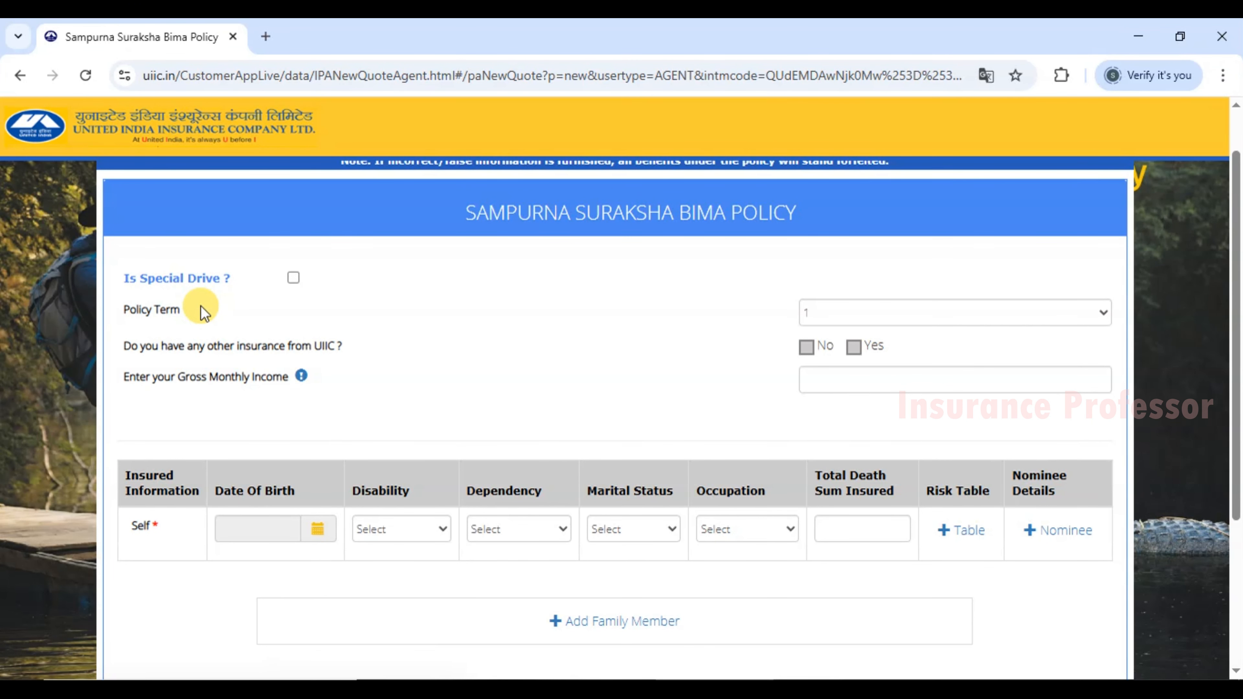
drag(124, 279, 229, 286)
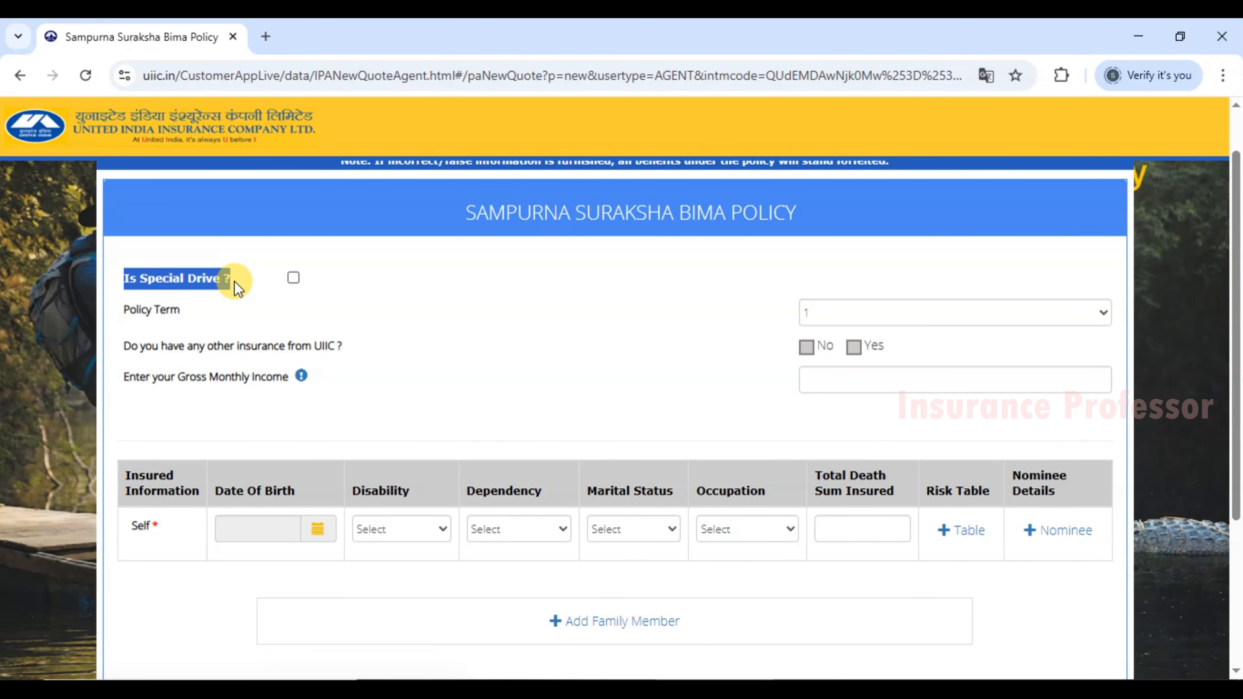
click(232, 282)
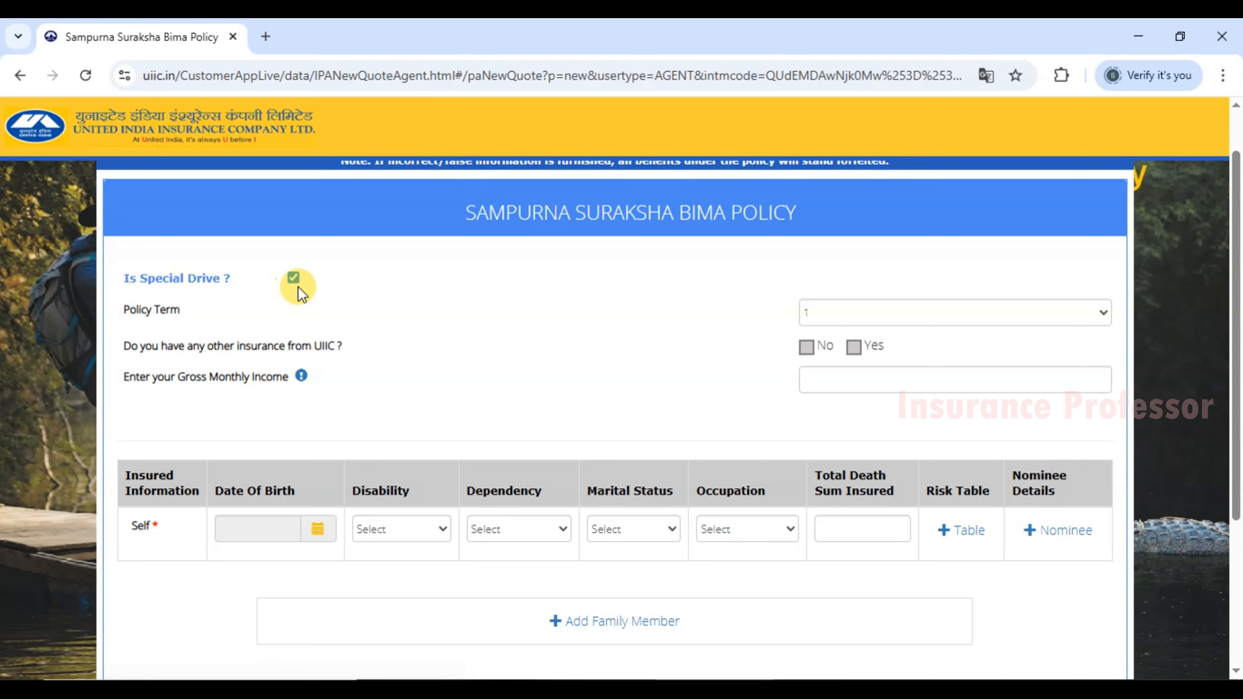
click(294, 278)
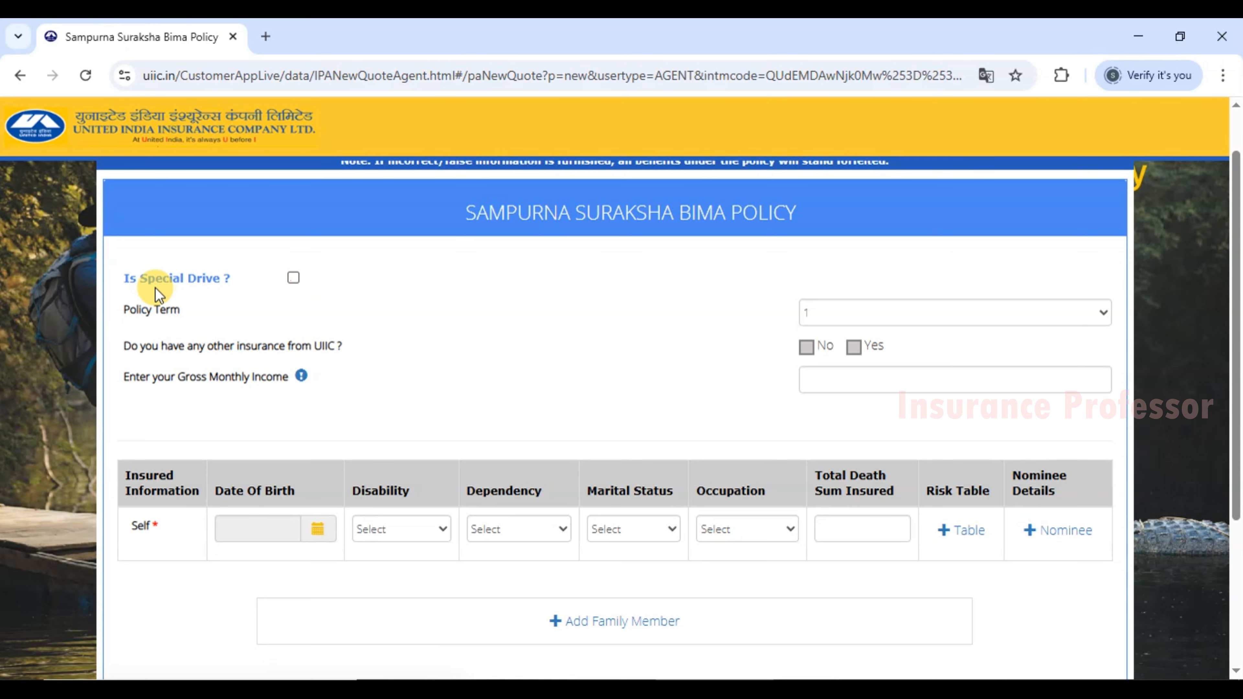
Bring up the Policy Term choices, offering terms 1 to 5.
drag(123, 310, 182, 312)
click(183, 311)
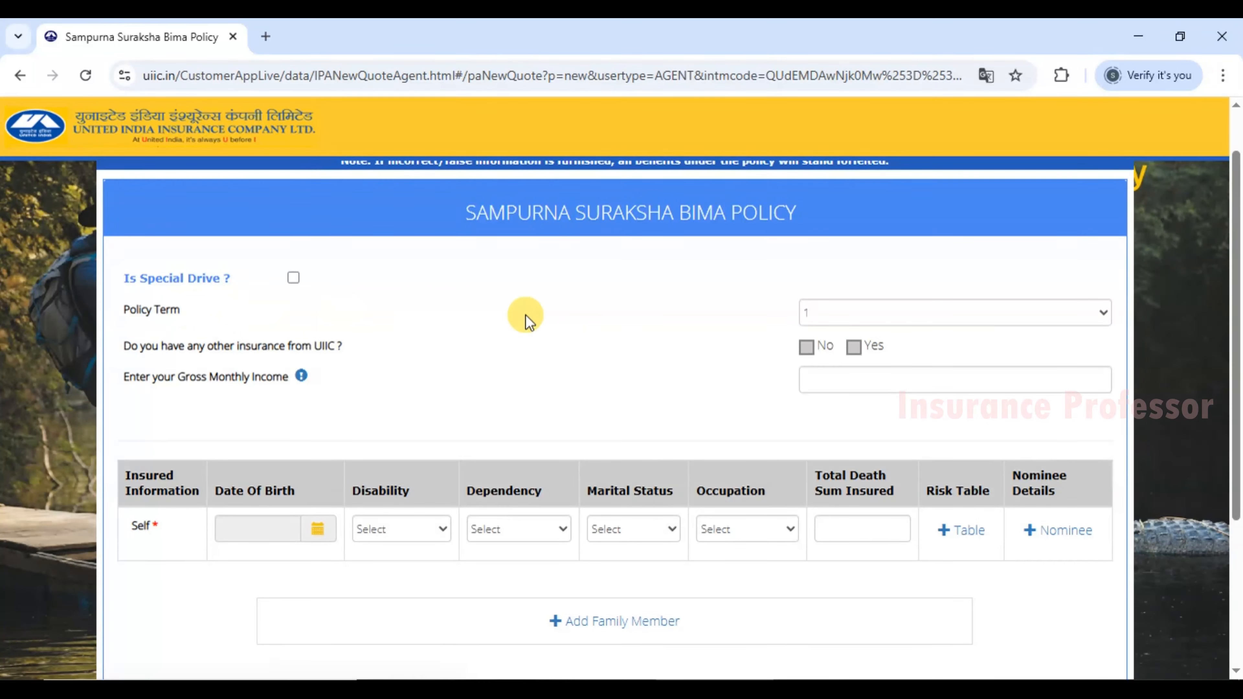
click(836, 317)
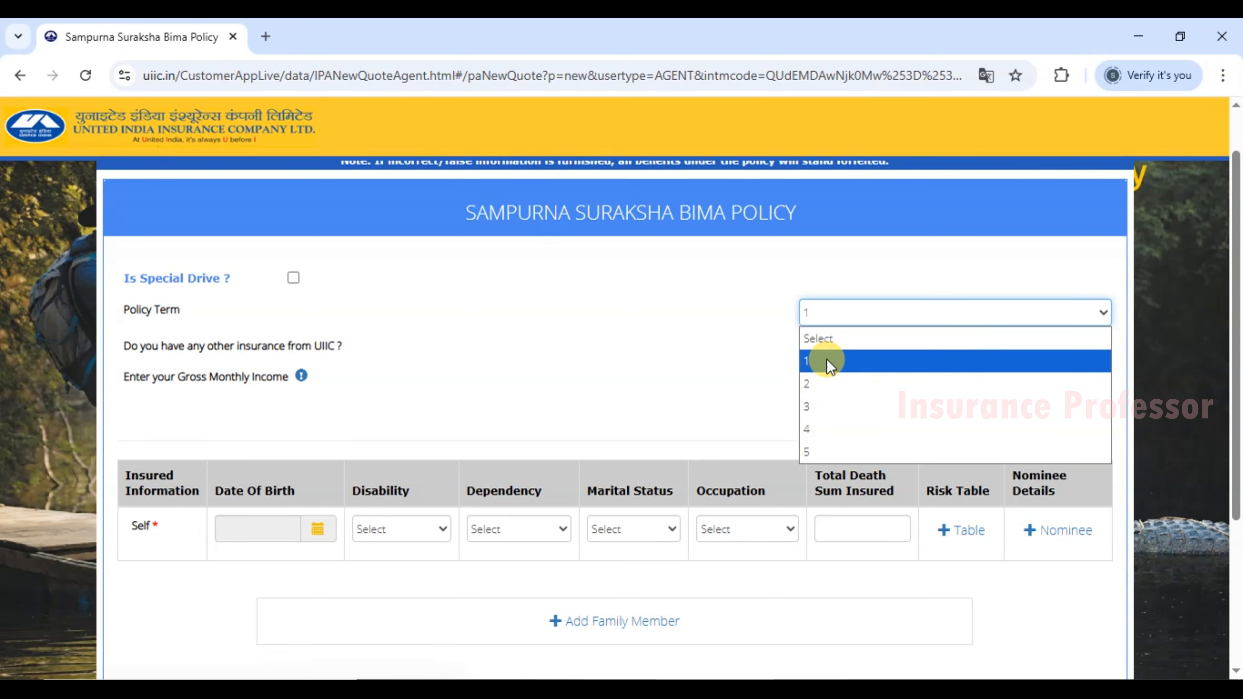
Set the policy term to 1 and answer No to having other UIIC insurance.
click(816, 362)
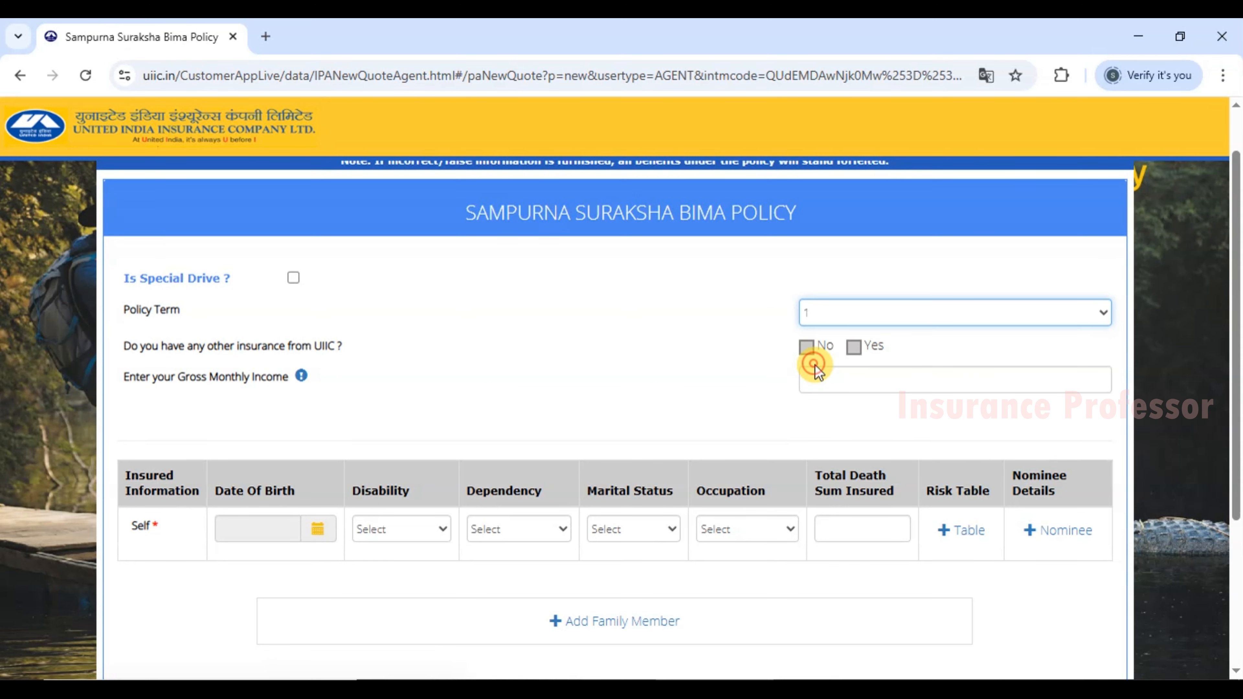
click(131, 349)
drag(131, 349, 299, 342)
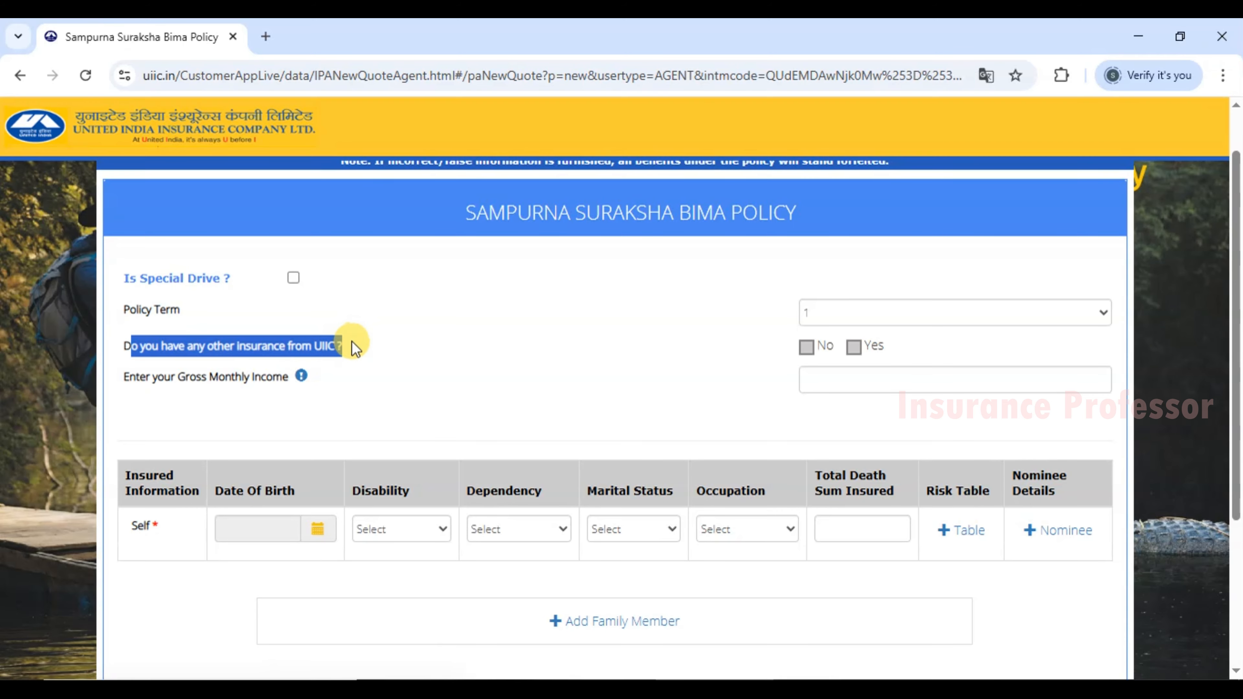
click(853, 348)
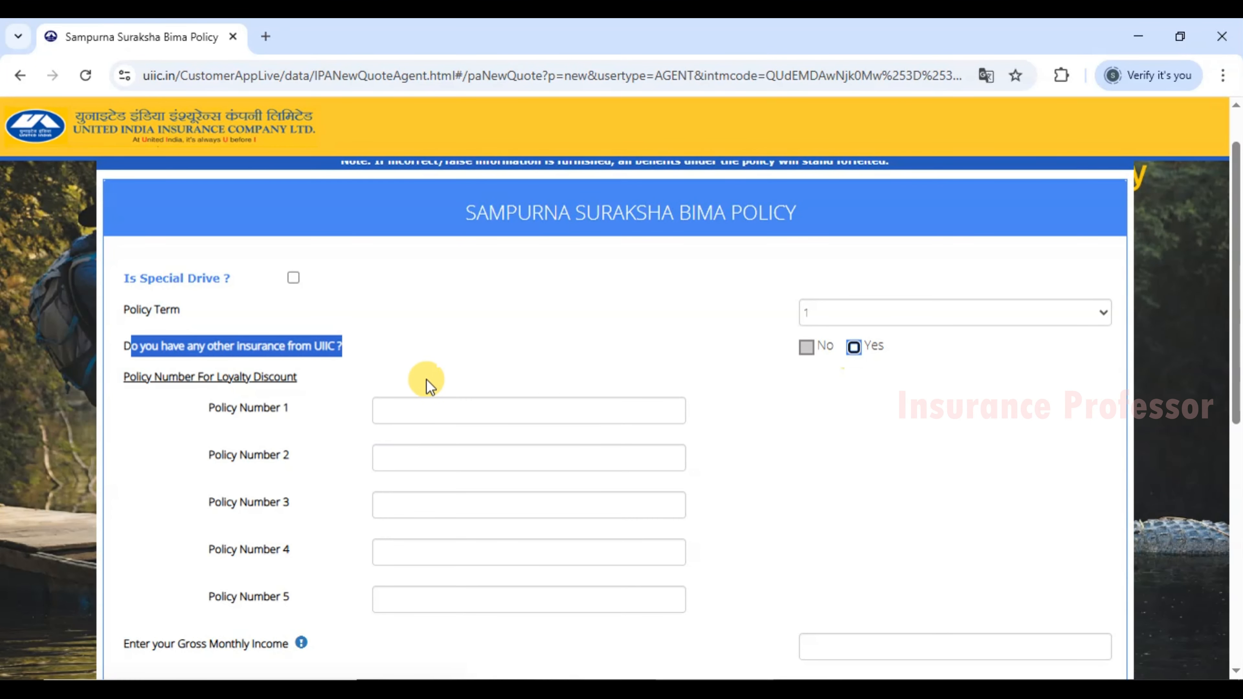
click(393, 409)
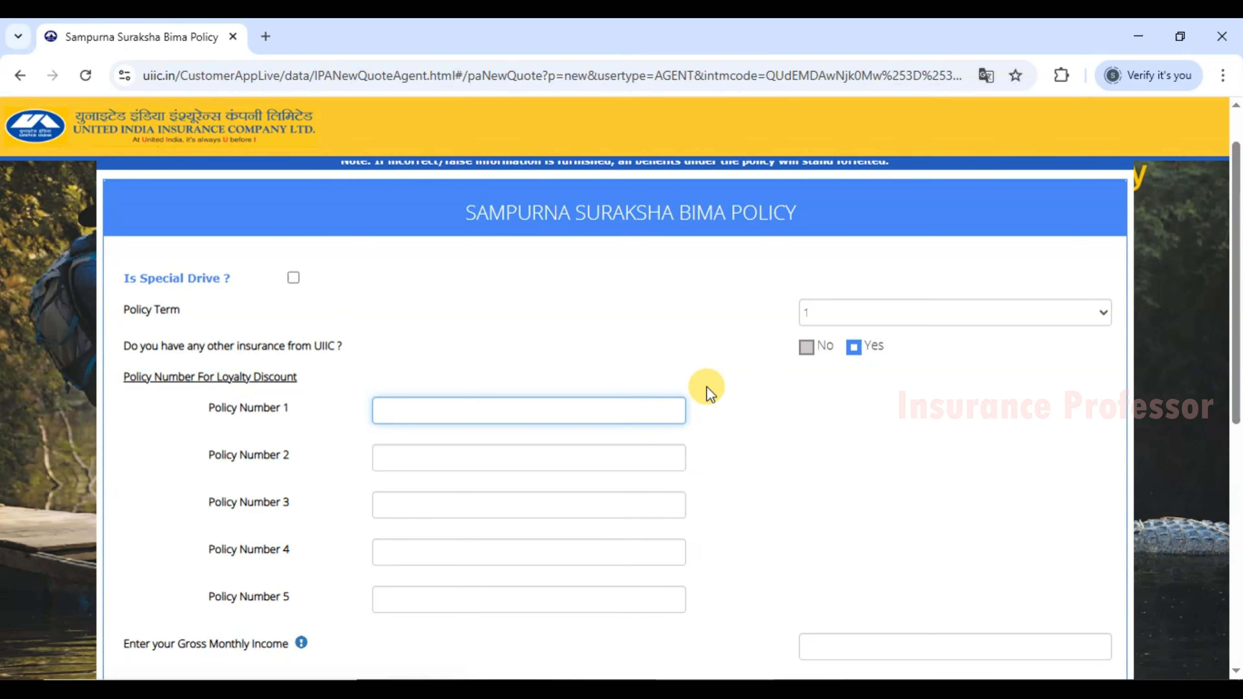
click(807, 347)
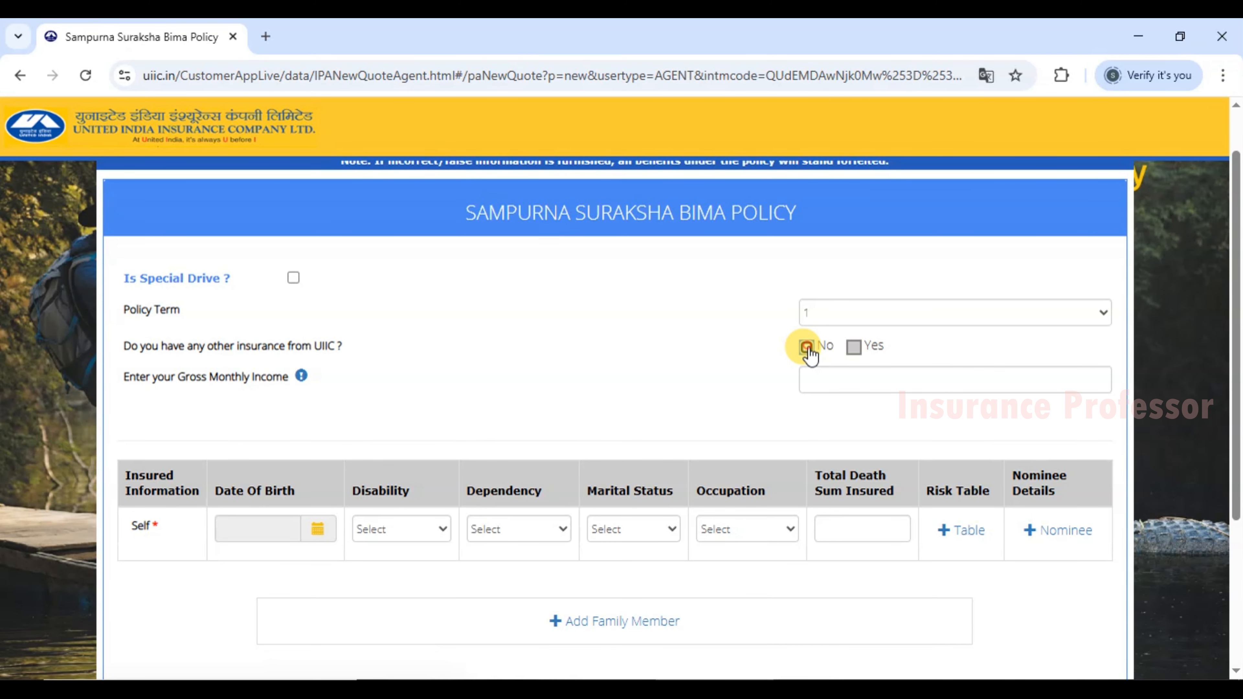
drag(126, 377, 290, 377)
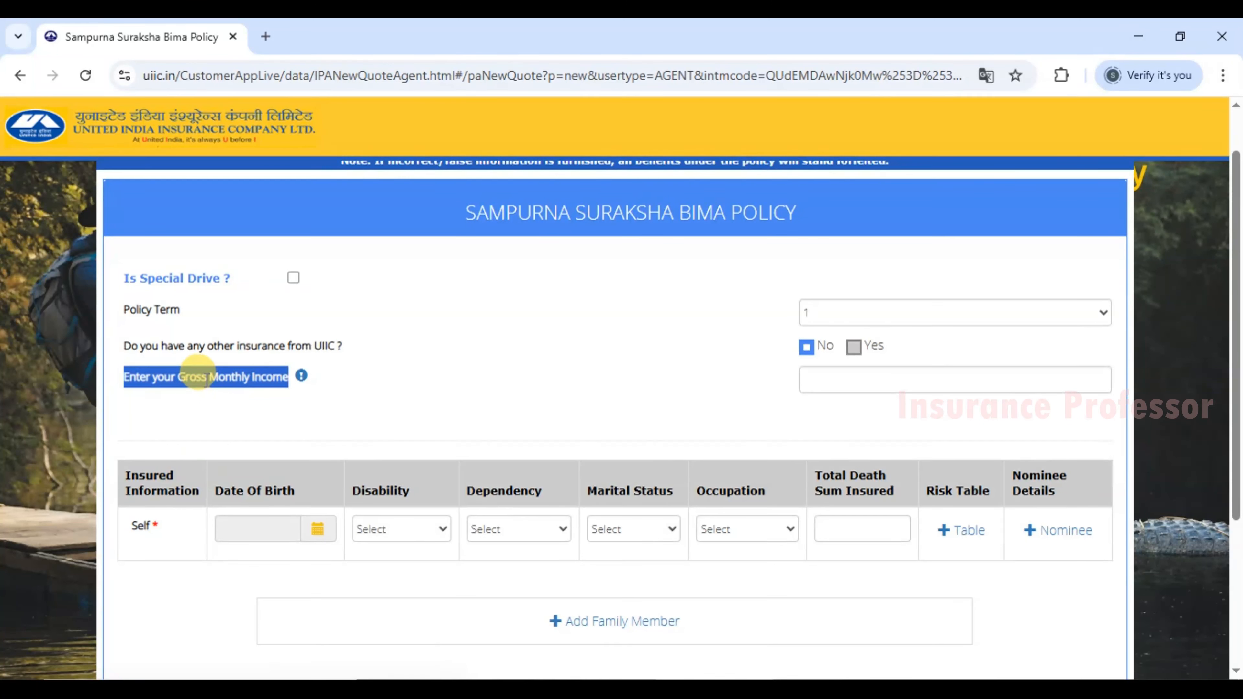
Enter 23000 as the Gross Monthly Income.
click(815, 379)
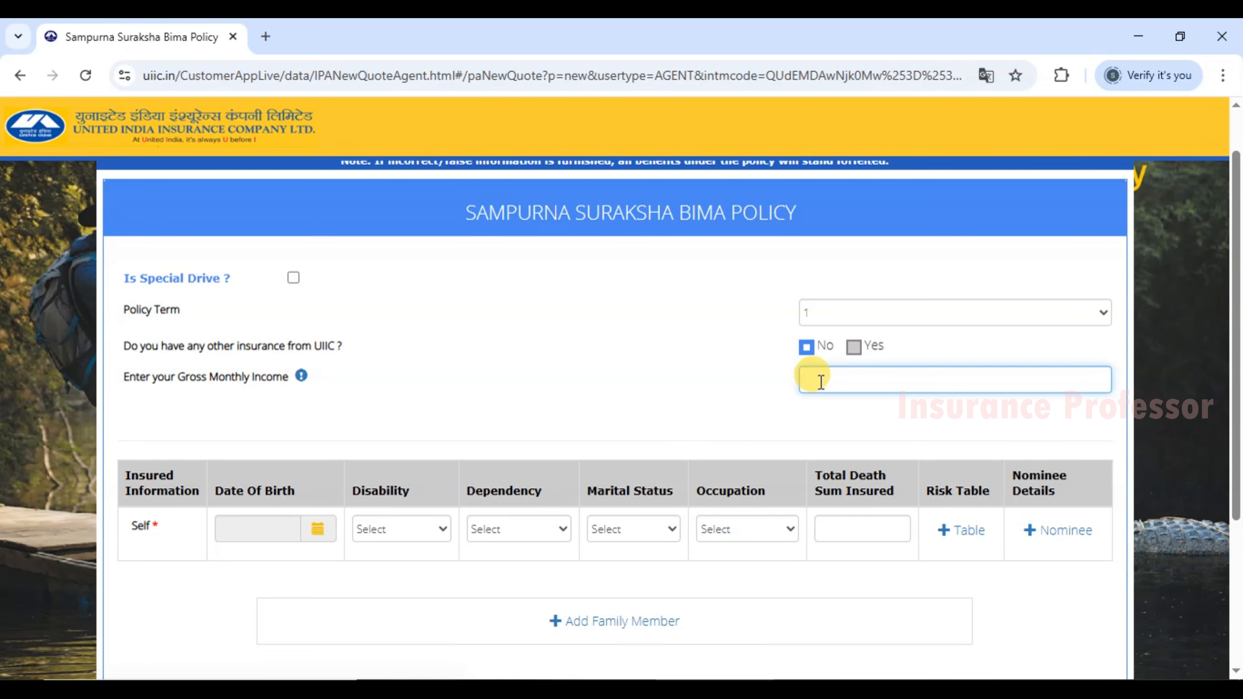
text(23000)
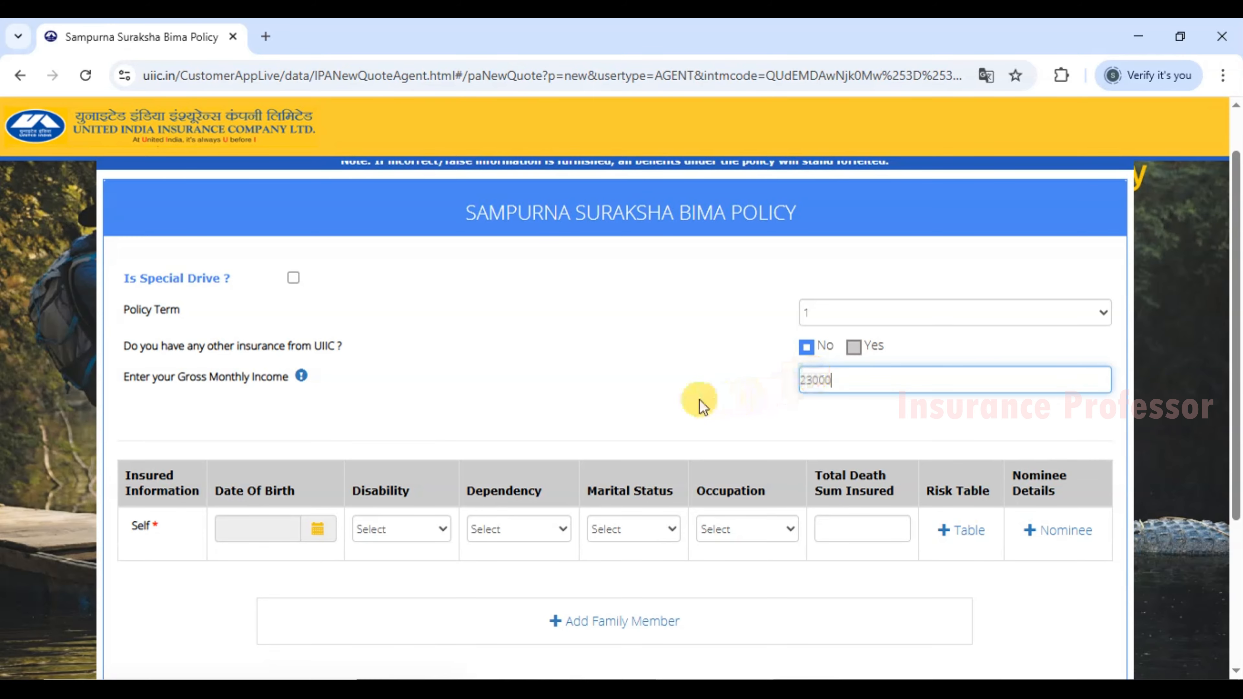
click(521, 393)
click(808, 373)
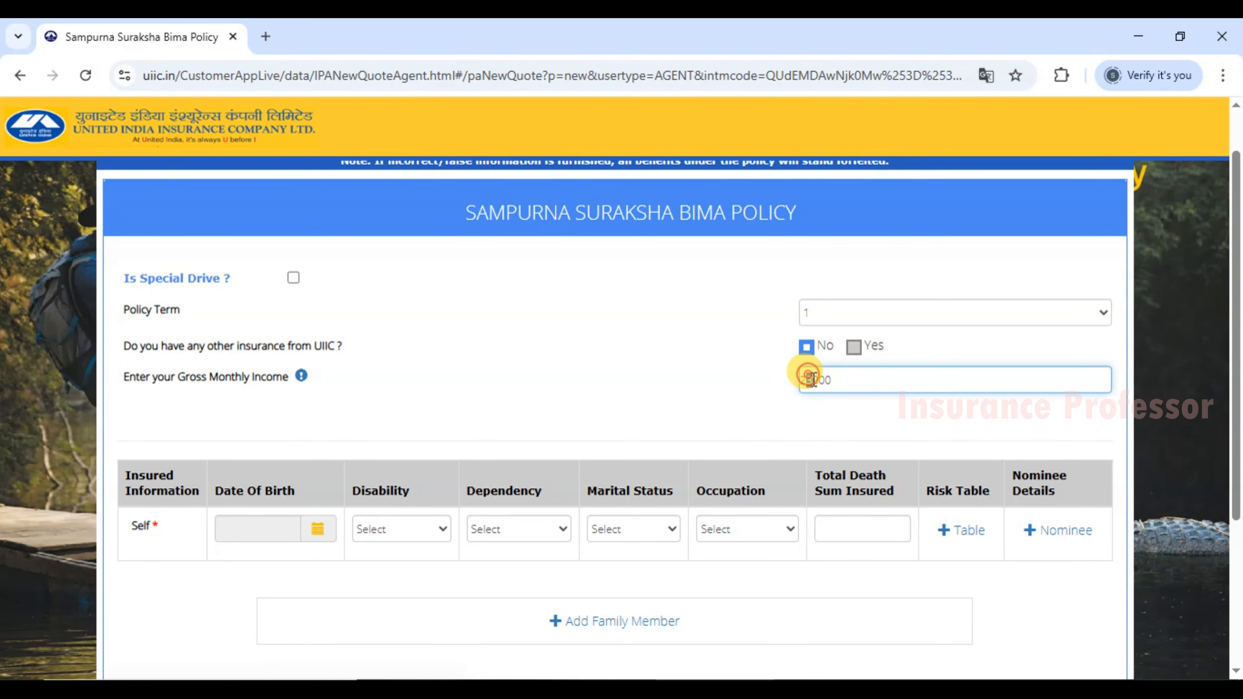
click(758, 387)
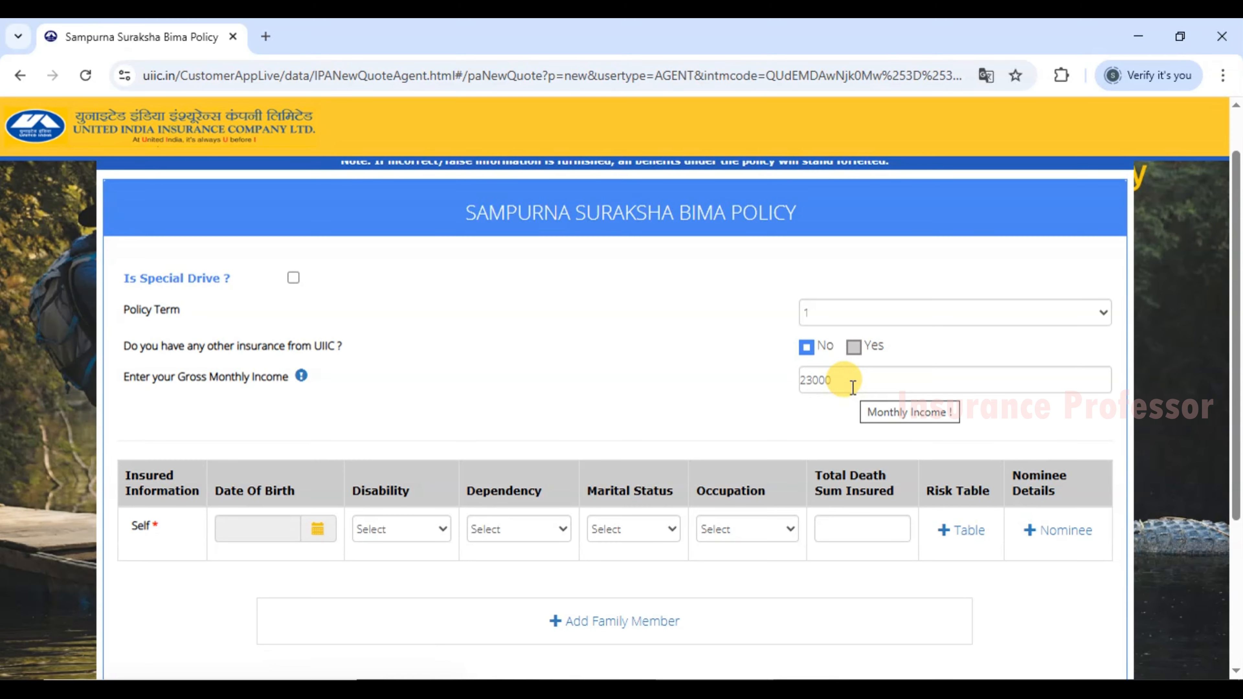
drag(125, 480, 197, 490)
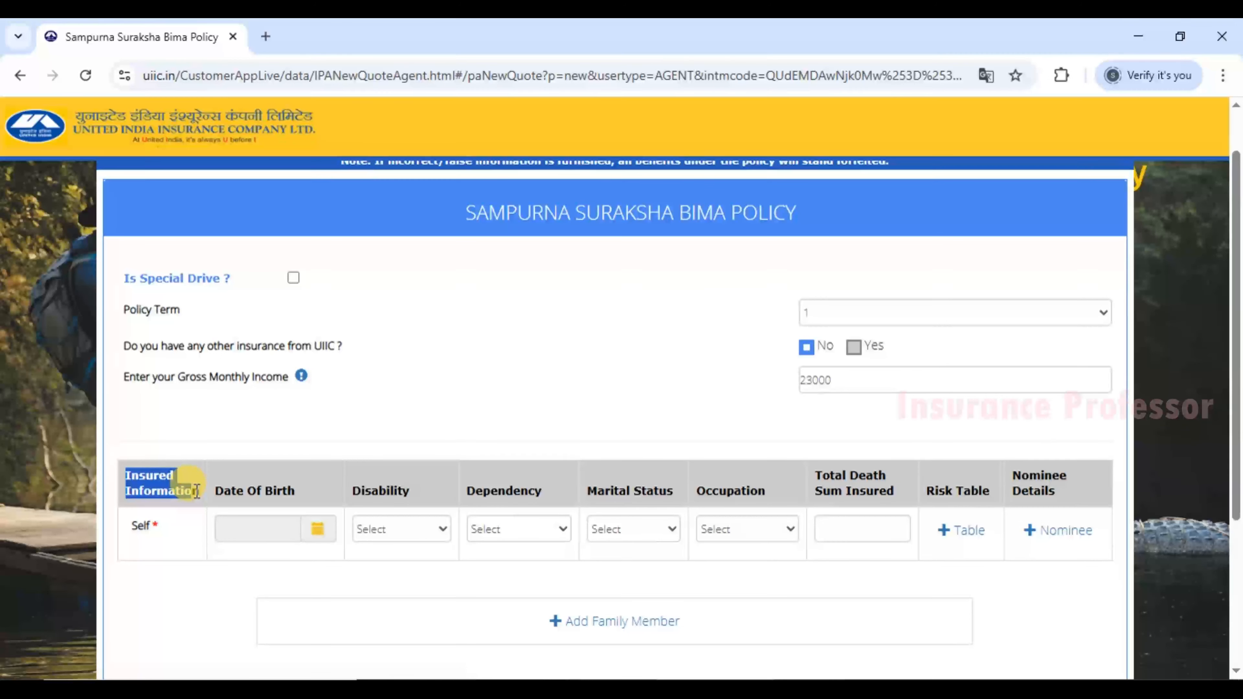
Pick 01/01/1990 in the calendar as the Self member's date of birth.
double_click(140, 526)
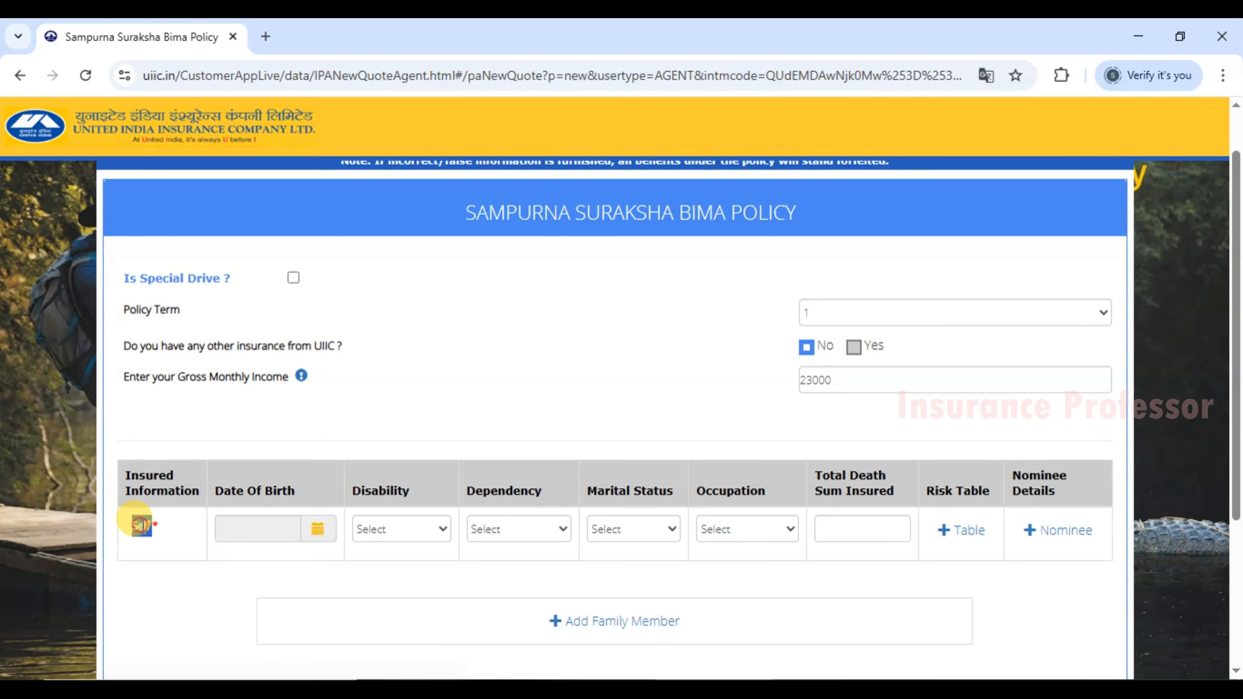
drag(215, 492, 306, 496)
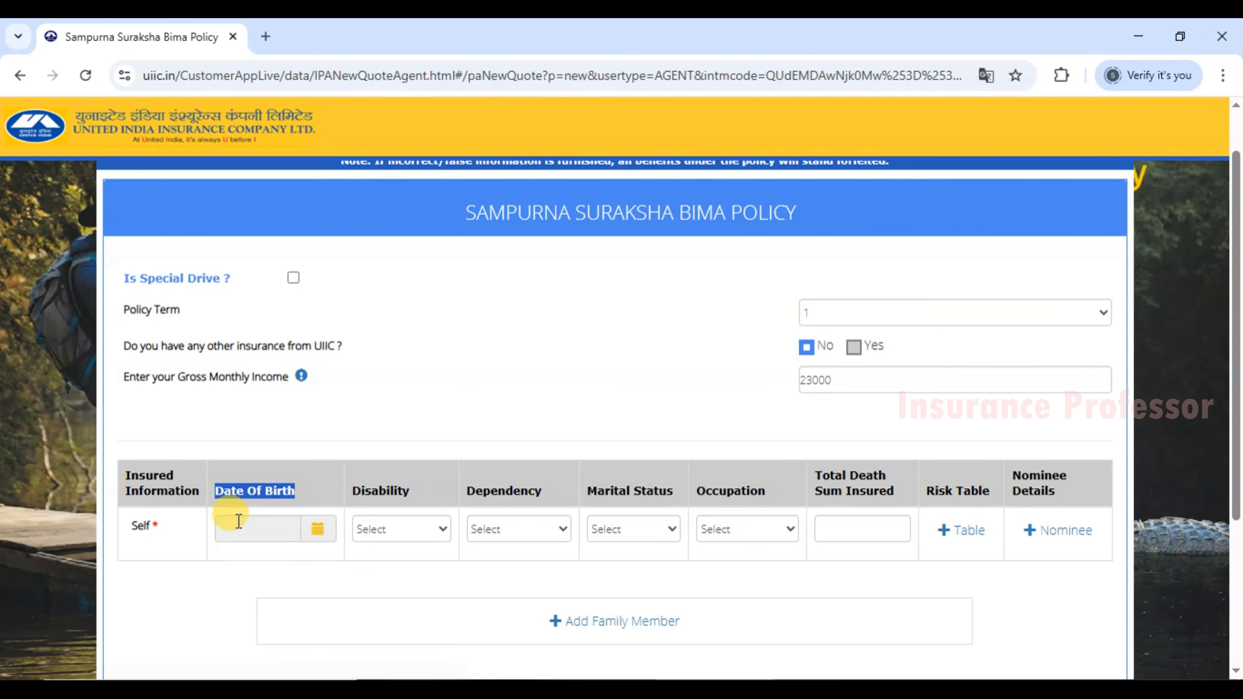
click(266, 529)
click(313, 330)
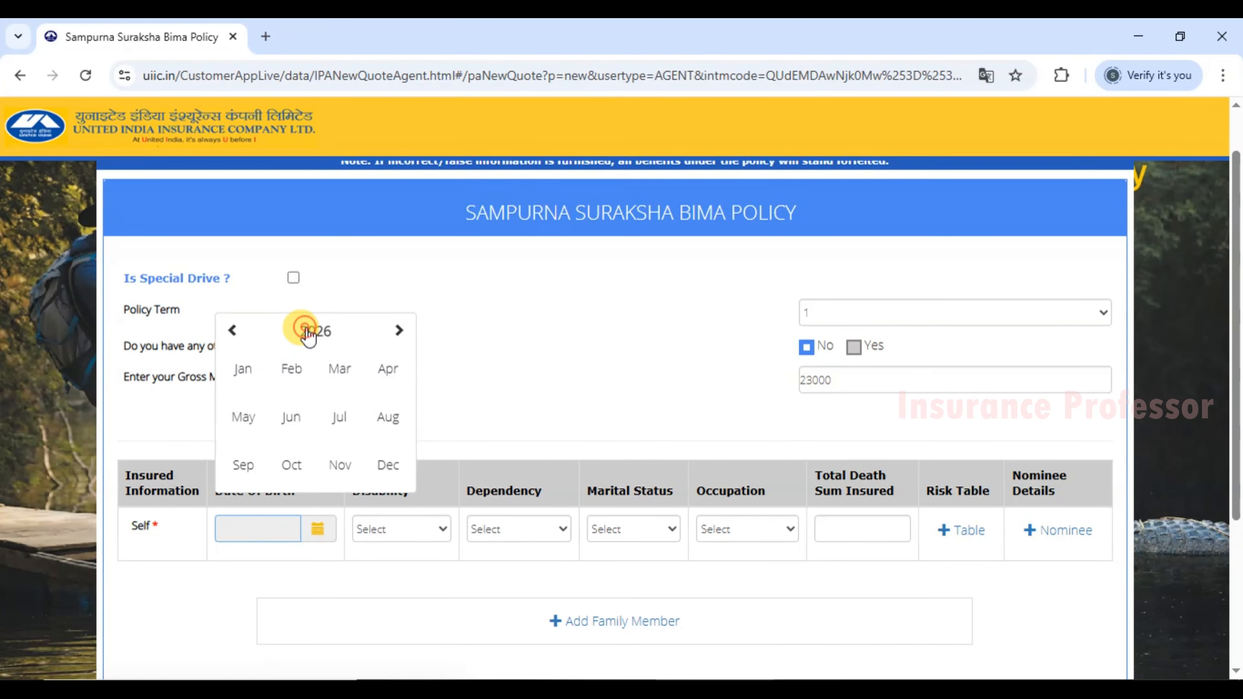
click(286, 333)
click(233, 331)
click(233, 331)
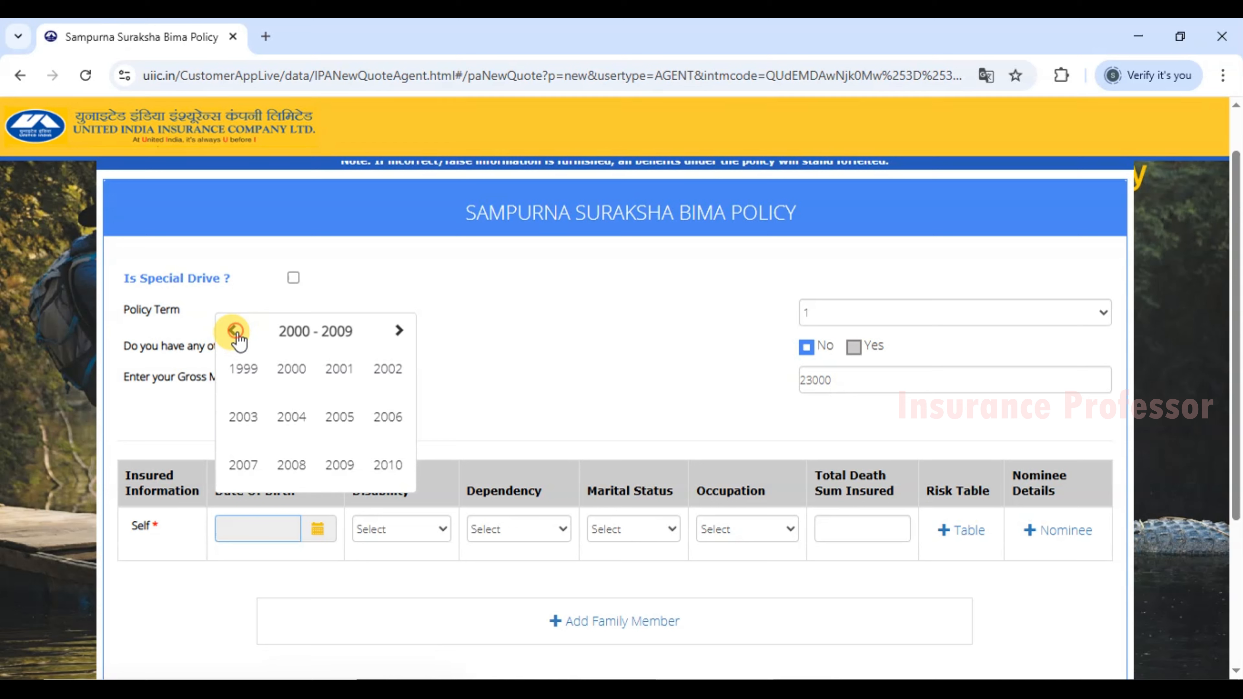
click(233, 331)
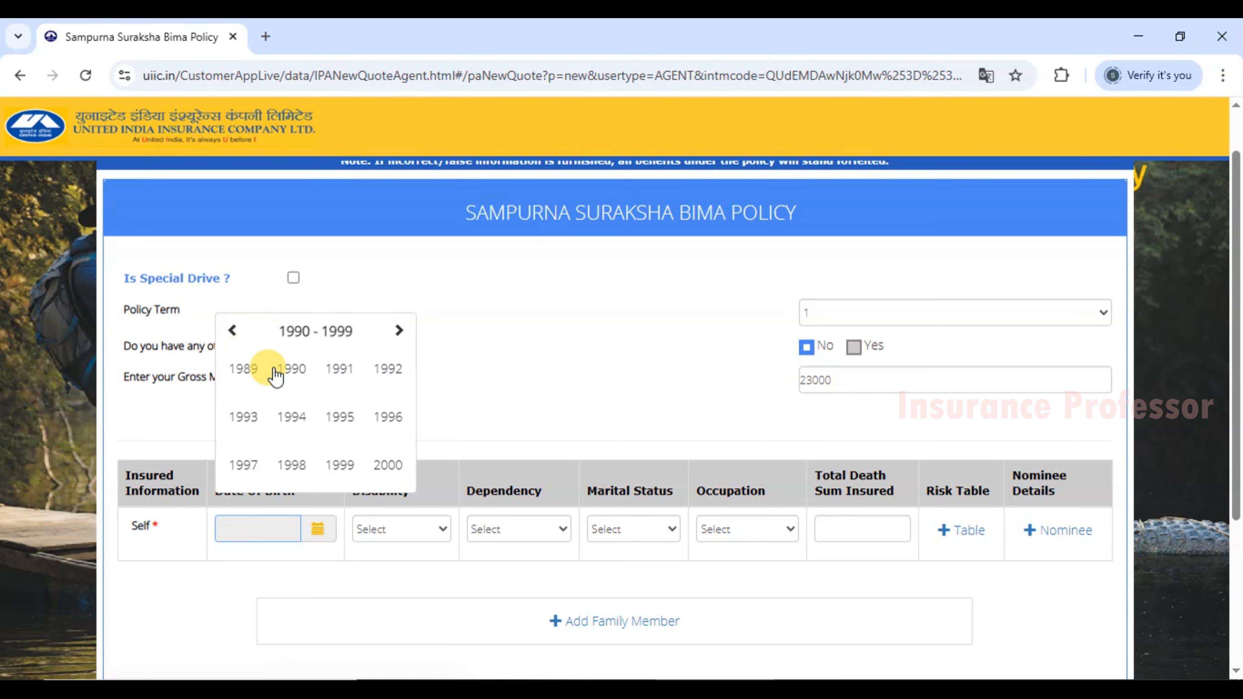
click(293, 381)
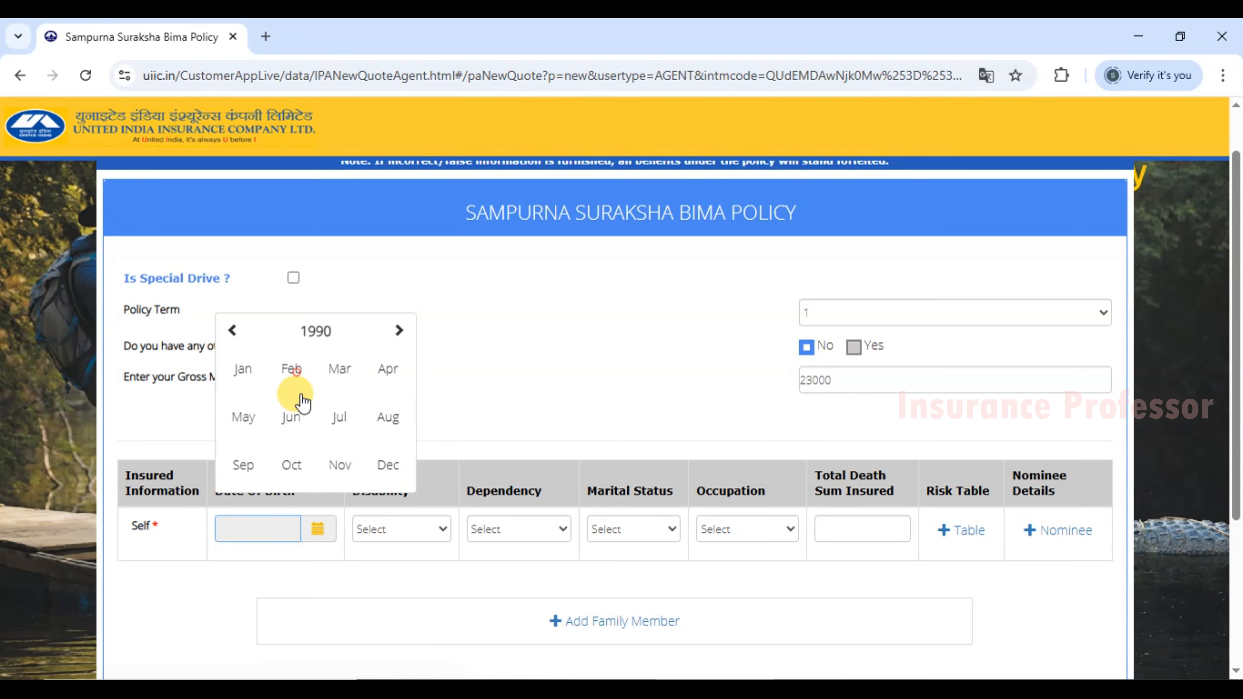
click(247, 379)
click(260, 385)
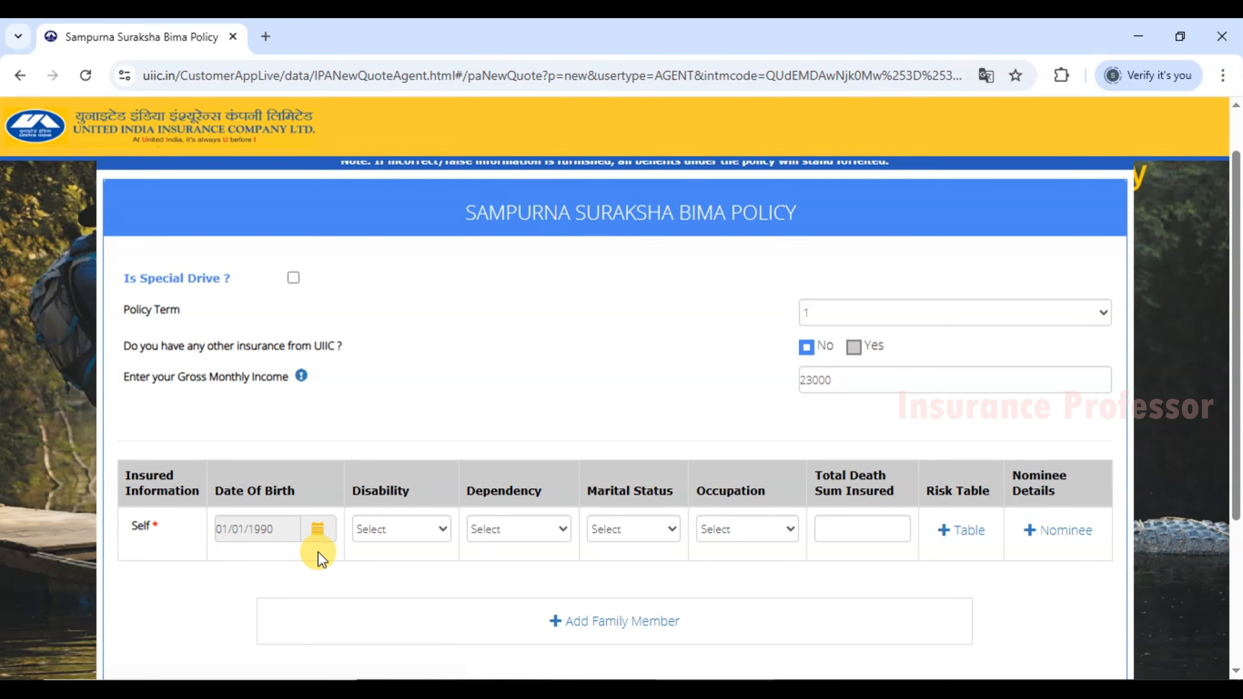
Set the Self row to disability Not Applicable, dependency Independent and marital status Single.
click(381, 531)
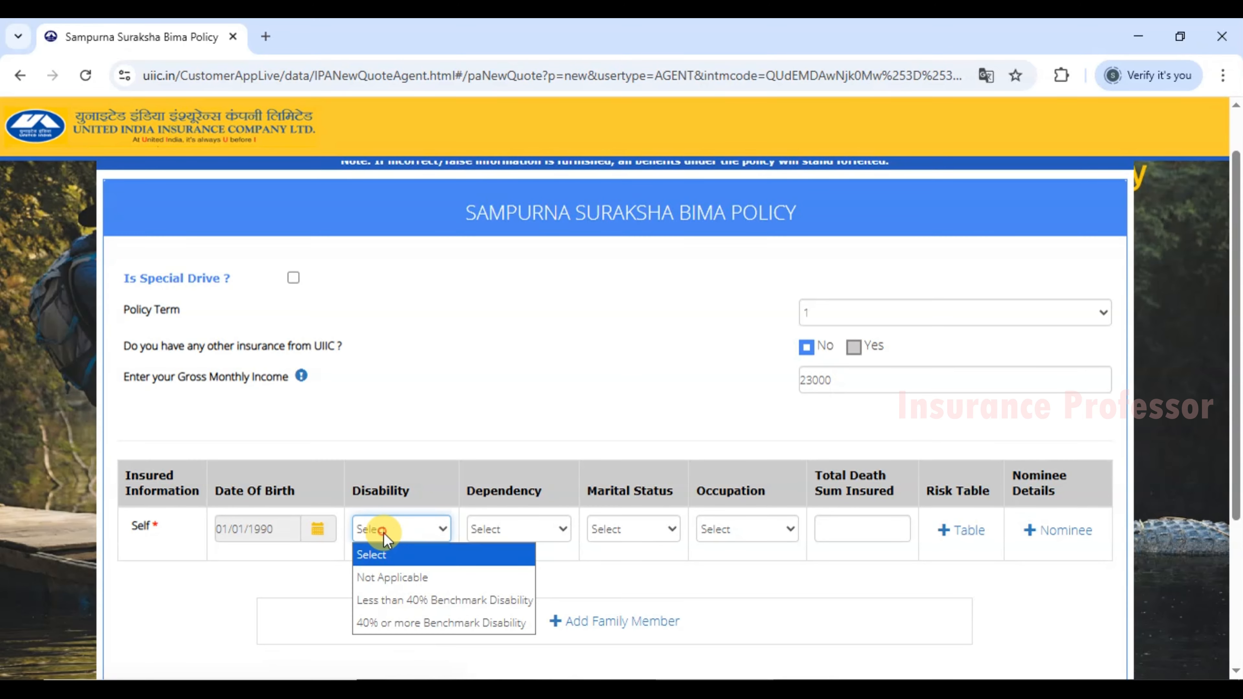
click(417, 577)
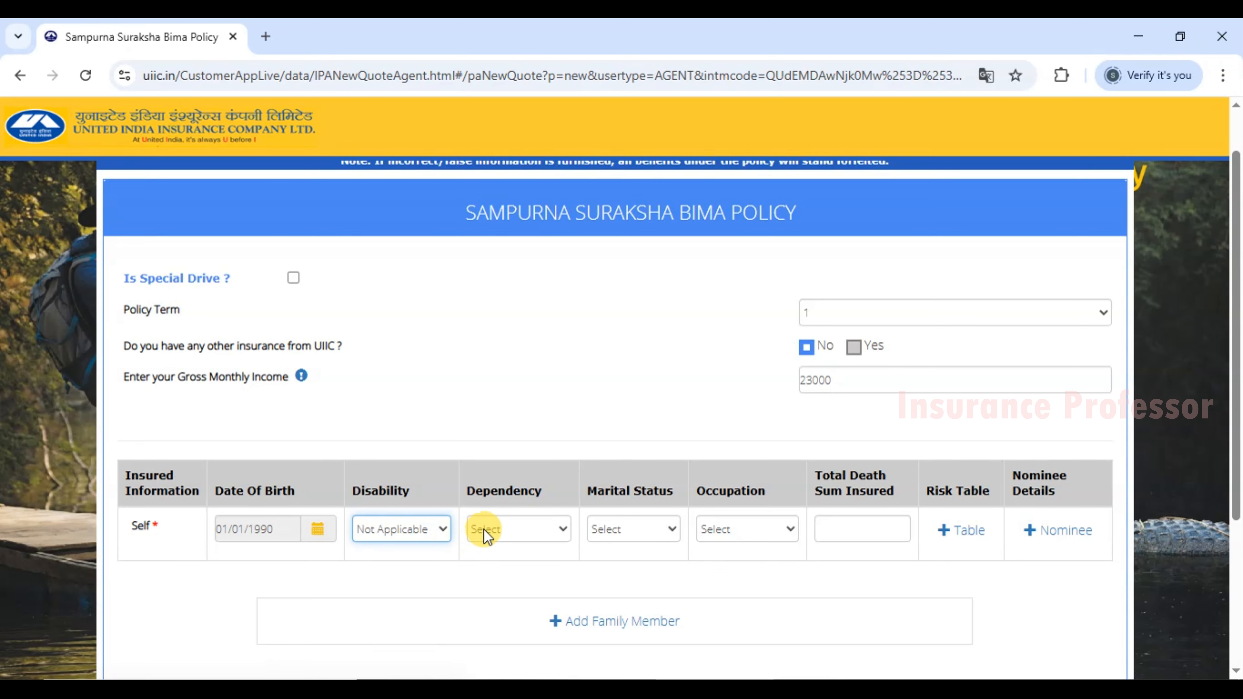
click(504, 529)
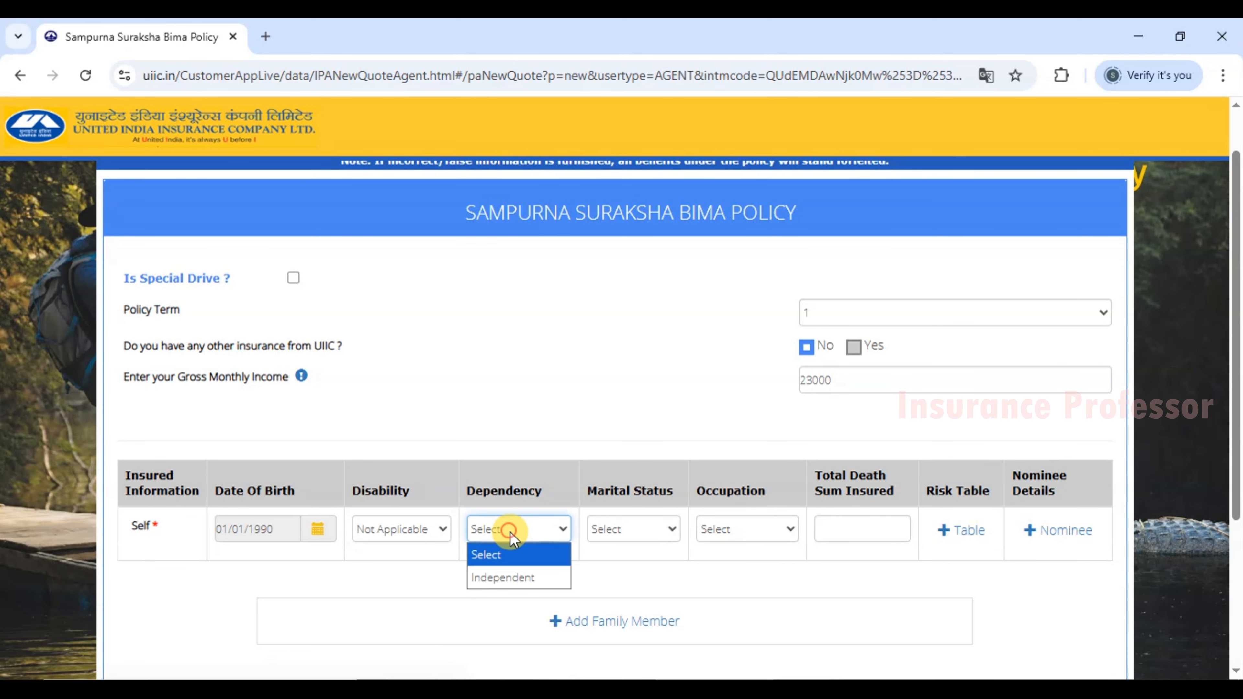
click(504, 578)
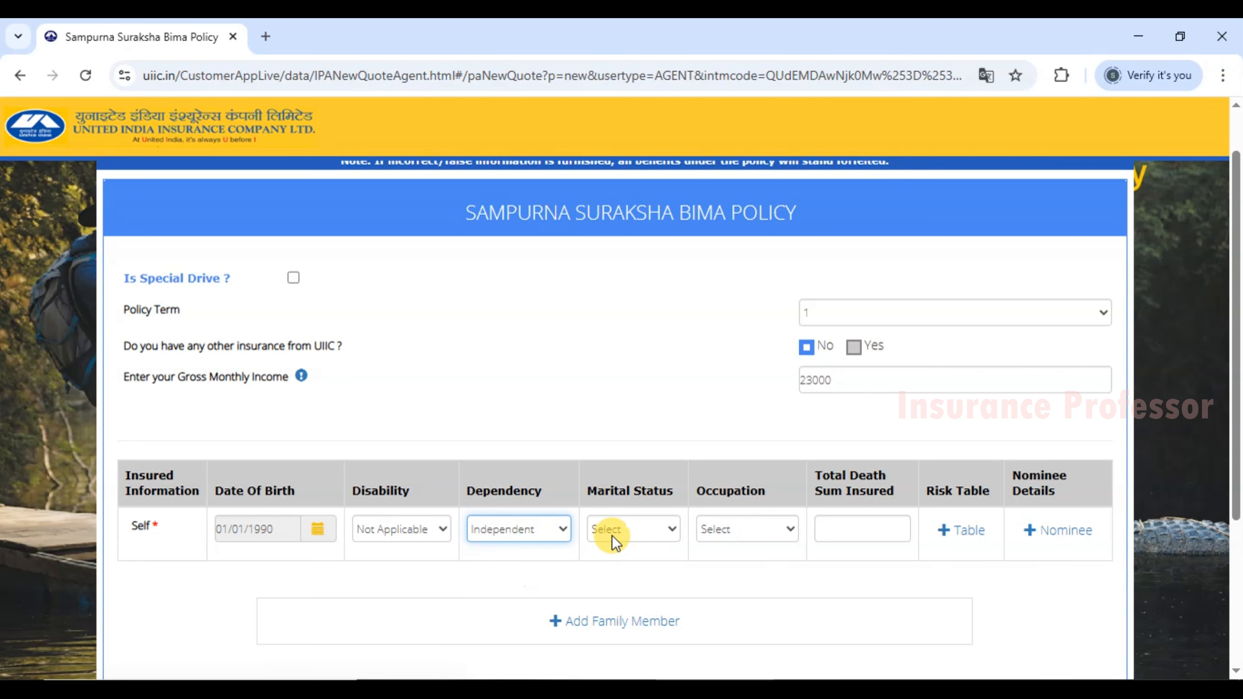
click(619, 530)
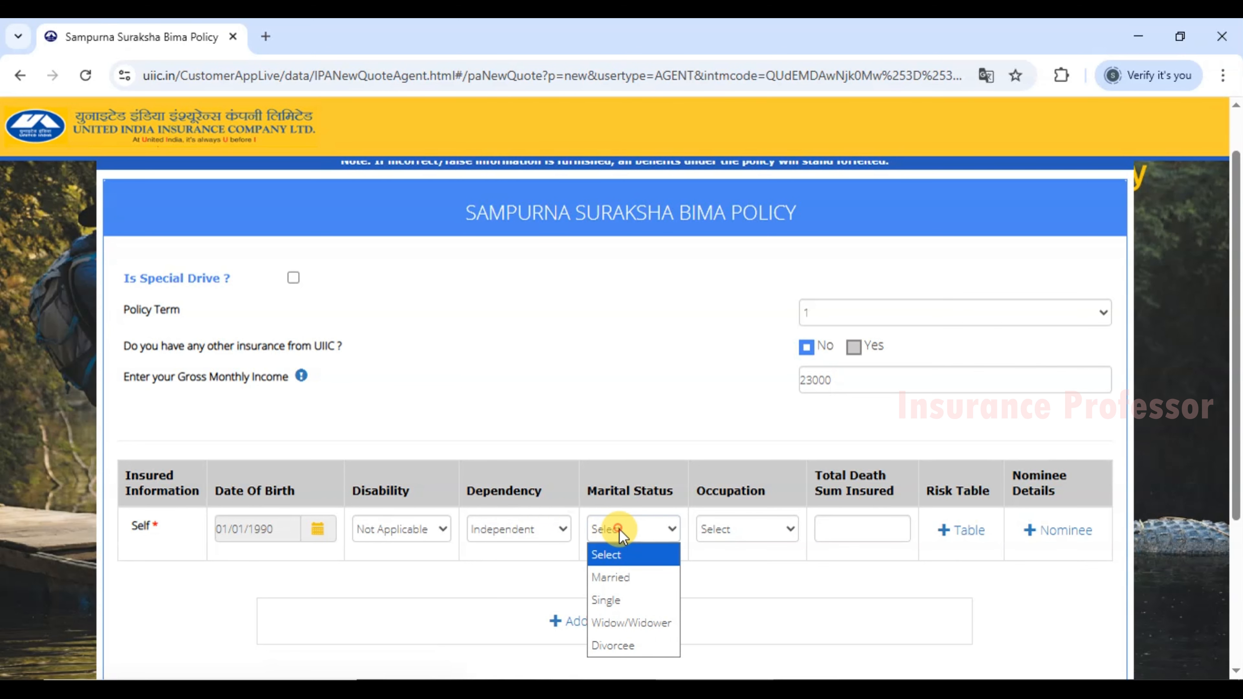
click(620, 602)
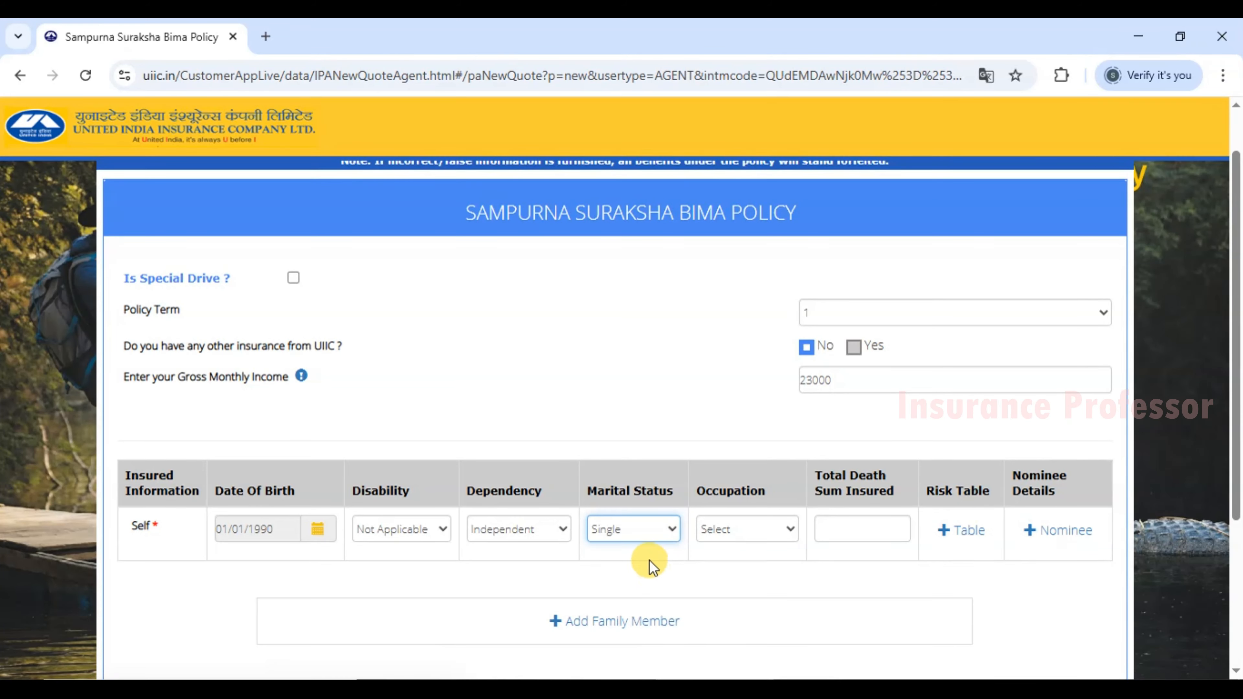
click(737, 530)
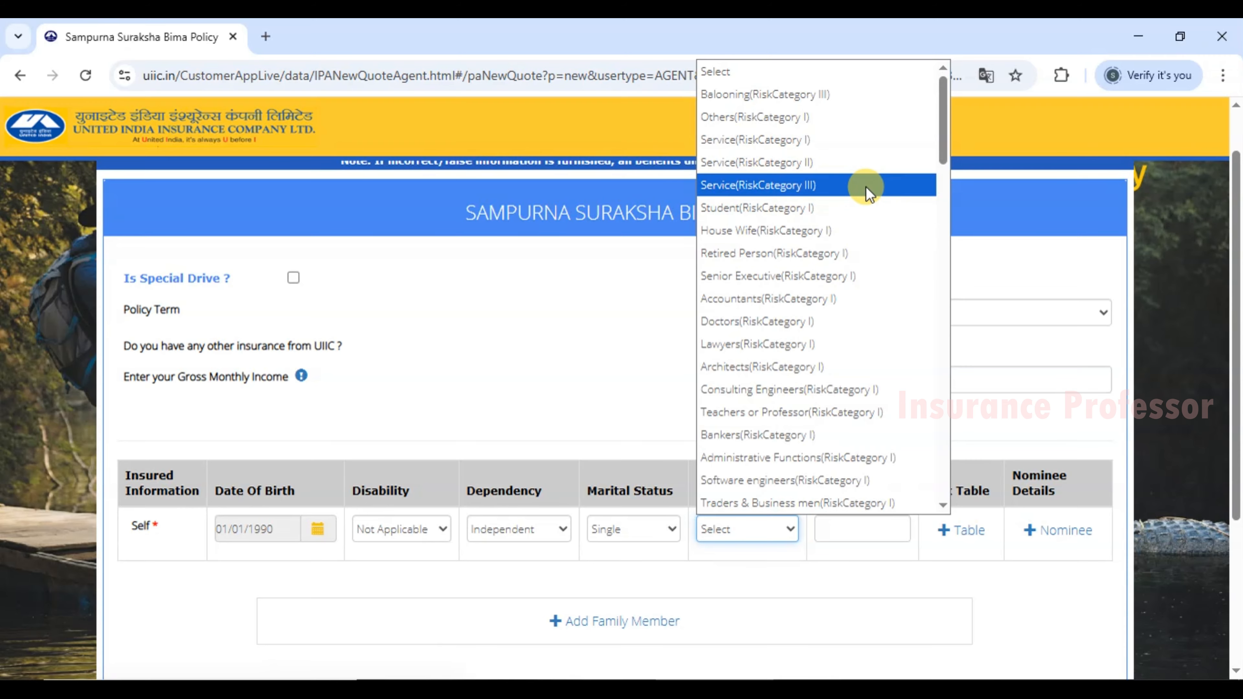
Scroll the occupation list and choose Others (RiskCategory II) for the Self member.
drag(950, 140, 919, 306)
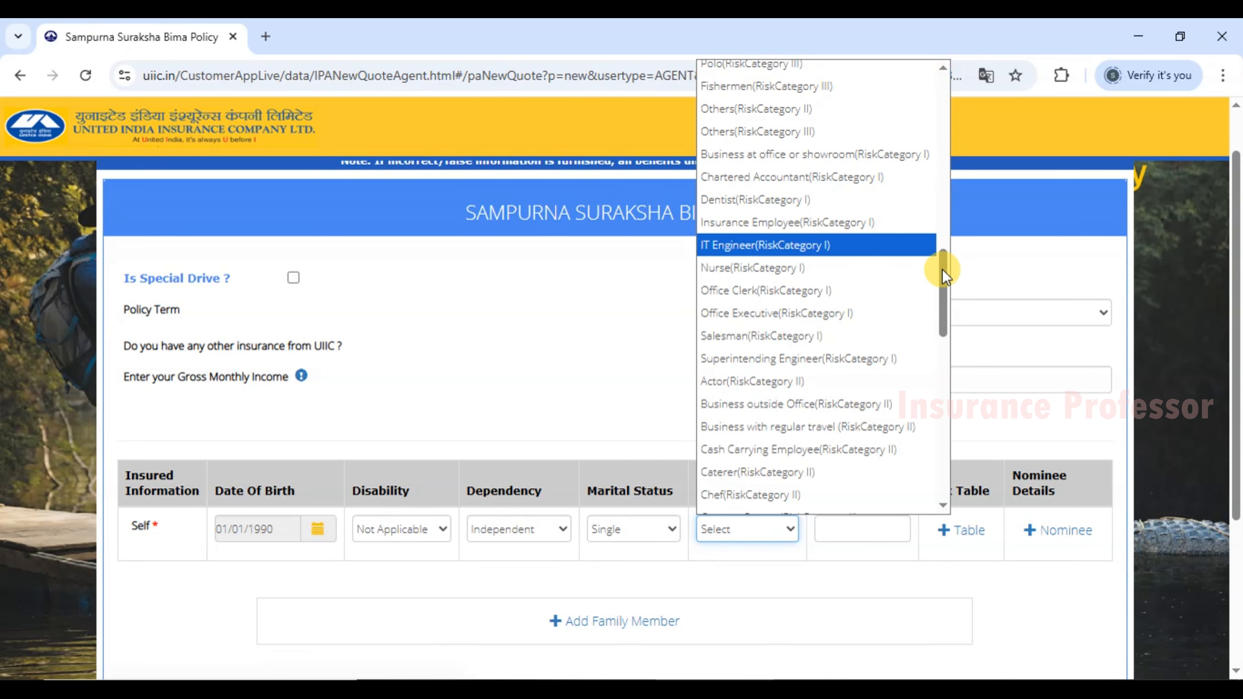
drag(941, 289, 946, 257)
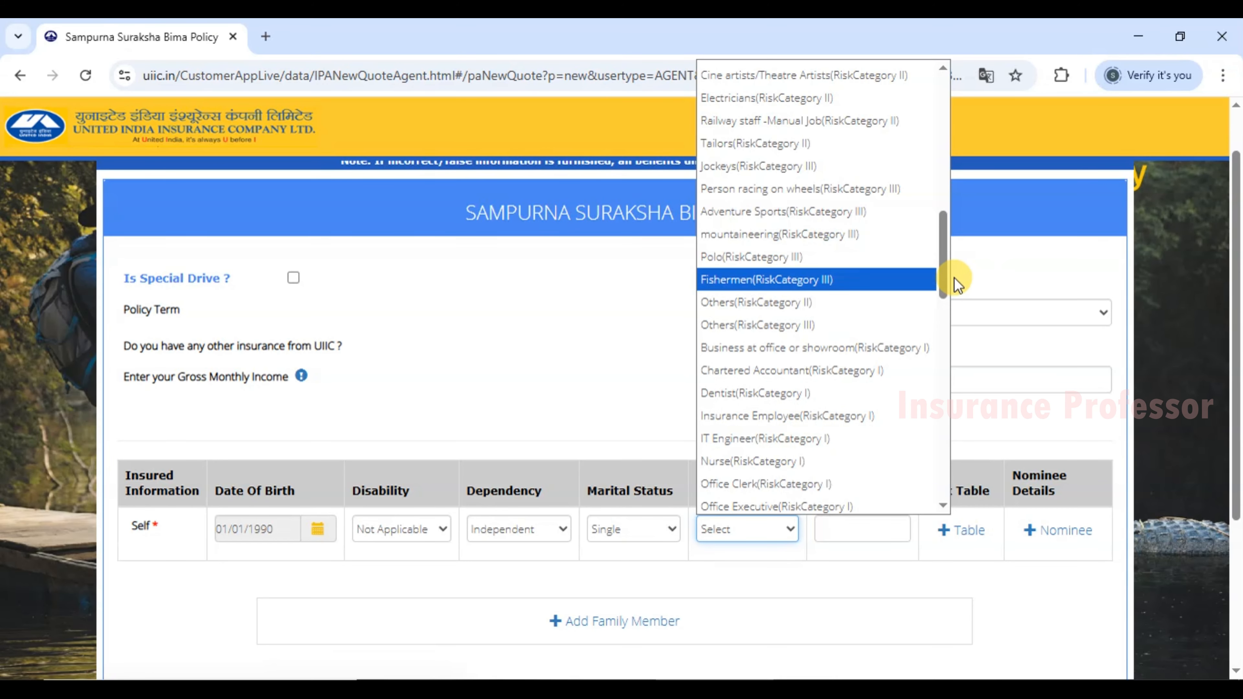
scroll(945, 279, down, 3)
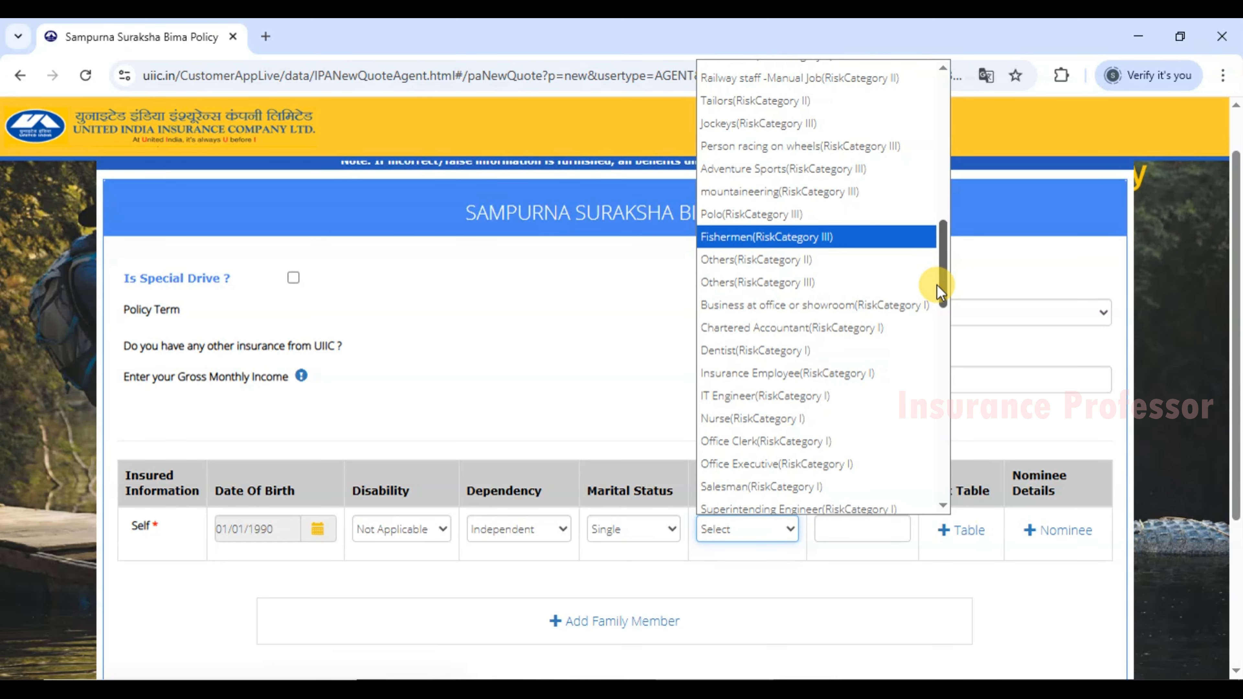
scroll(933, 289, down, 3)
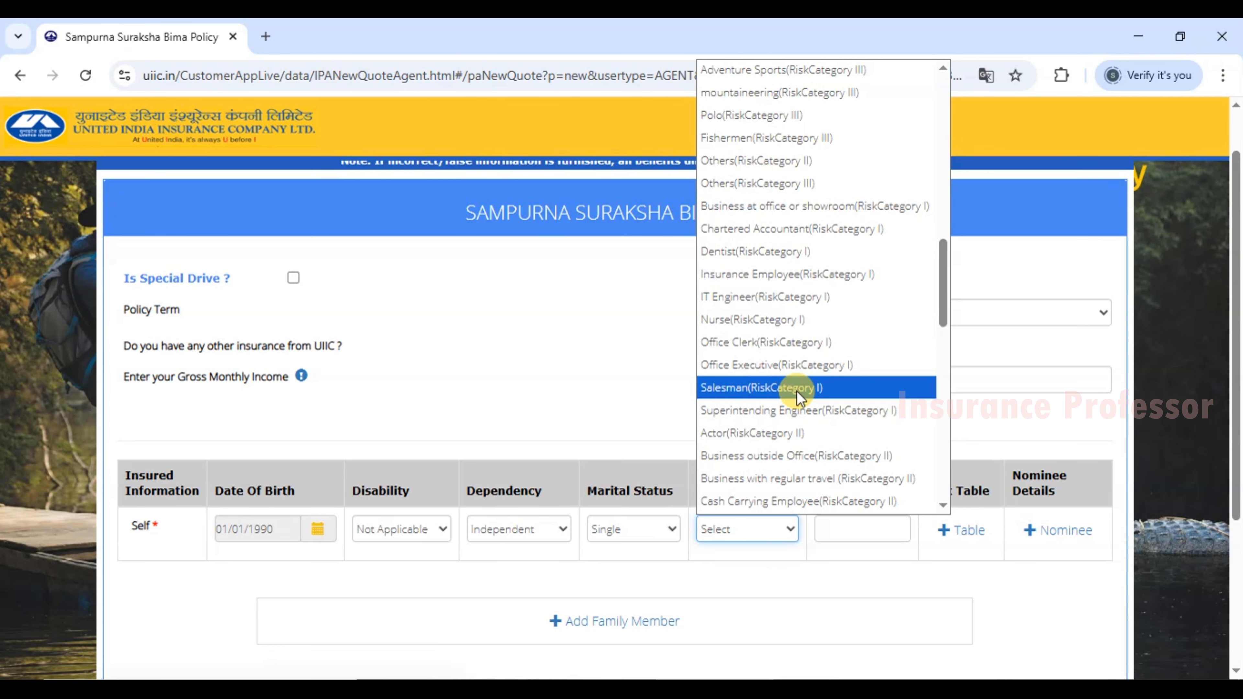
mouse_move(942, 307)
mouse_down()
mouse_move(941, 482)
mouse_move(921, 312)
mouse_up()
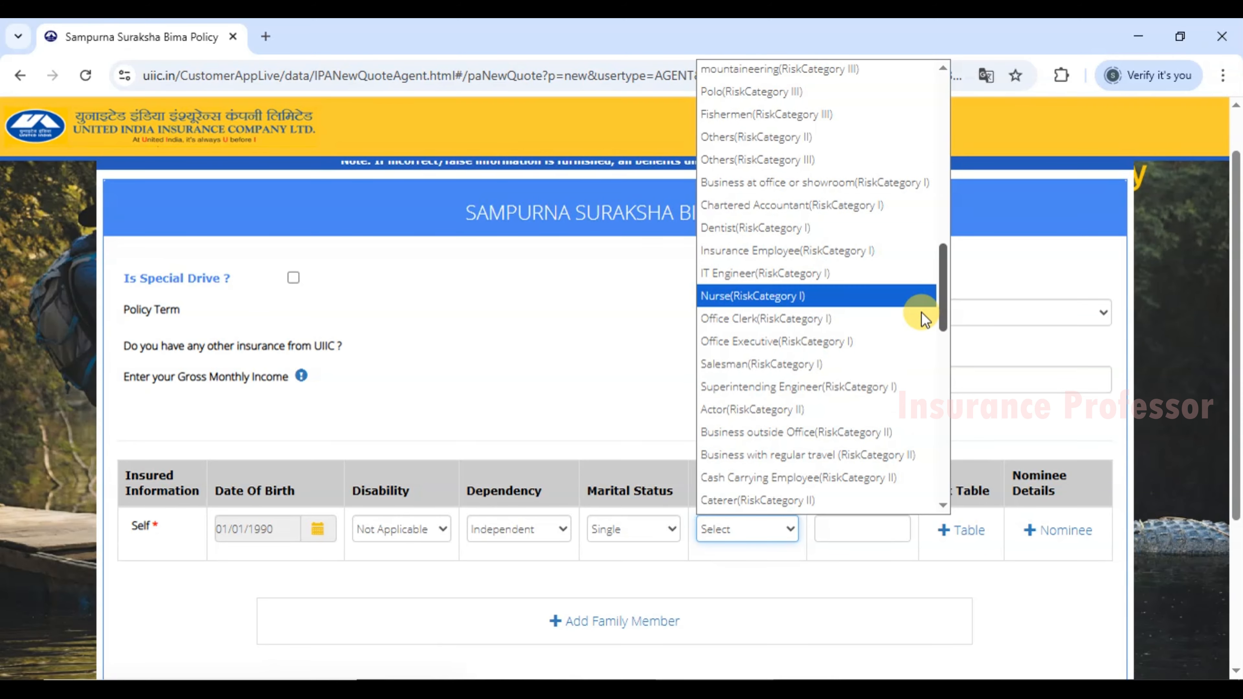
click(716, 137)
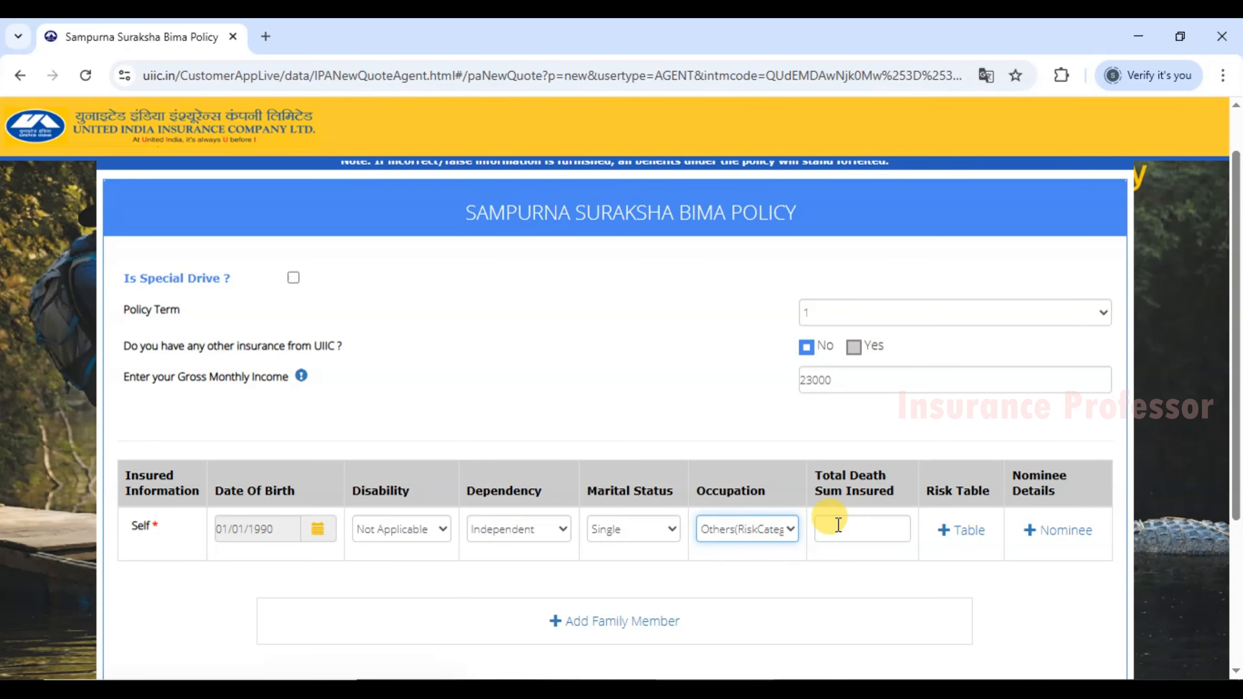
With Total Death Sum Insured still empty, bring up the Windows Run box with calc entered.
click(848, 533)
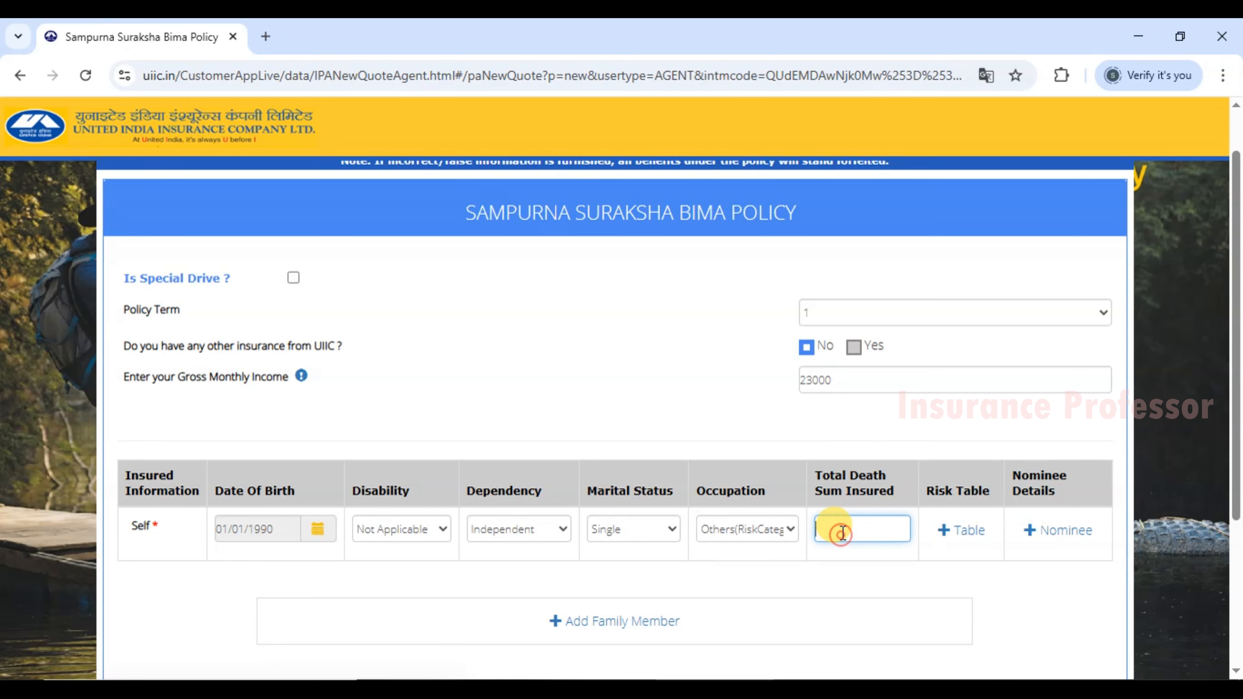
drag(173, 376, 254, 378)
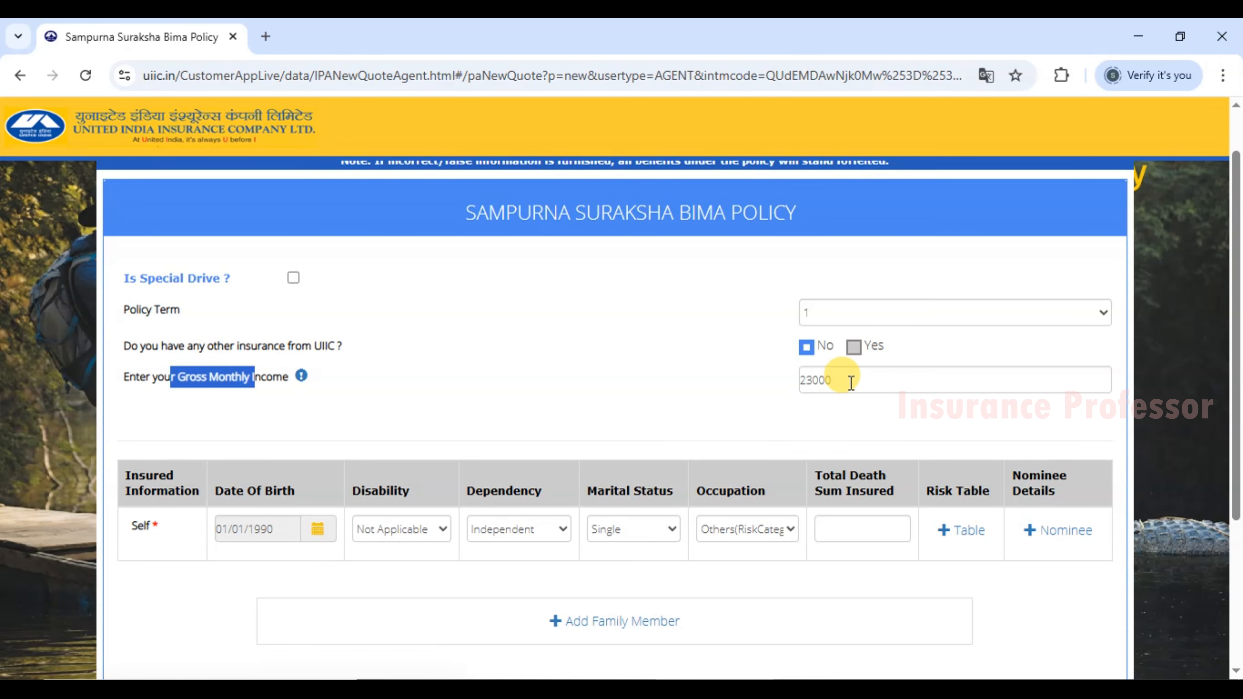
click(829, 427)
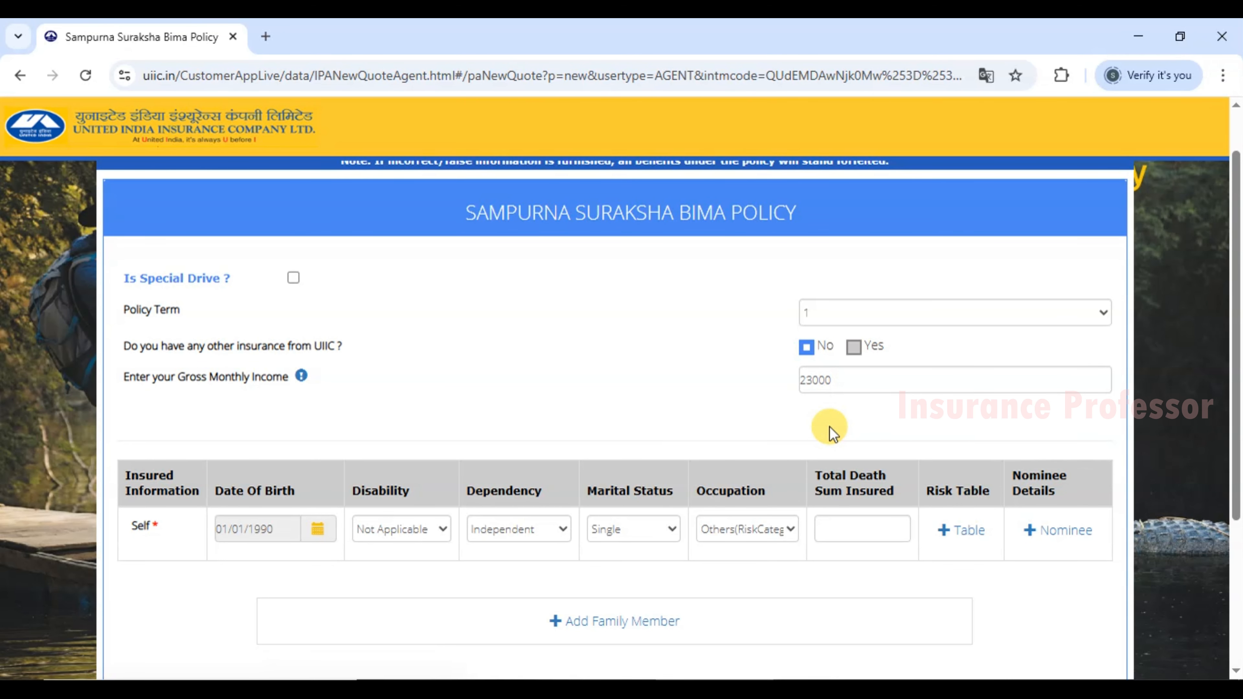
click(832, 532)
key(super+r)
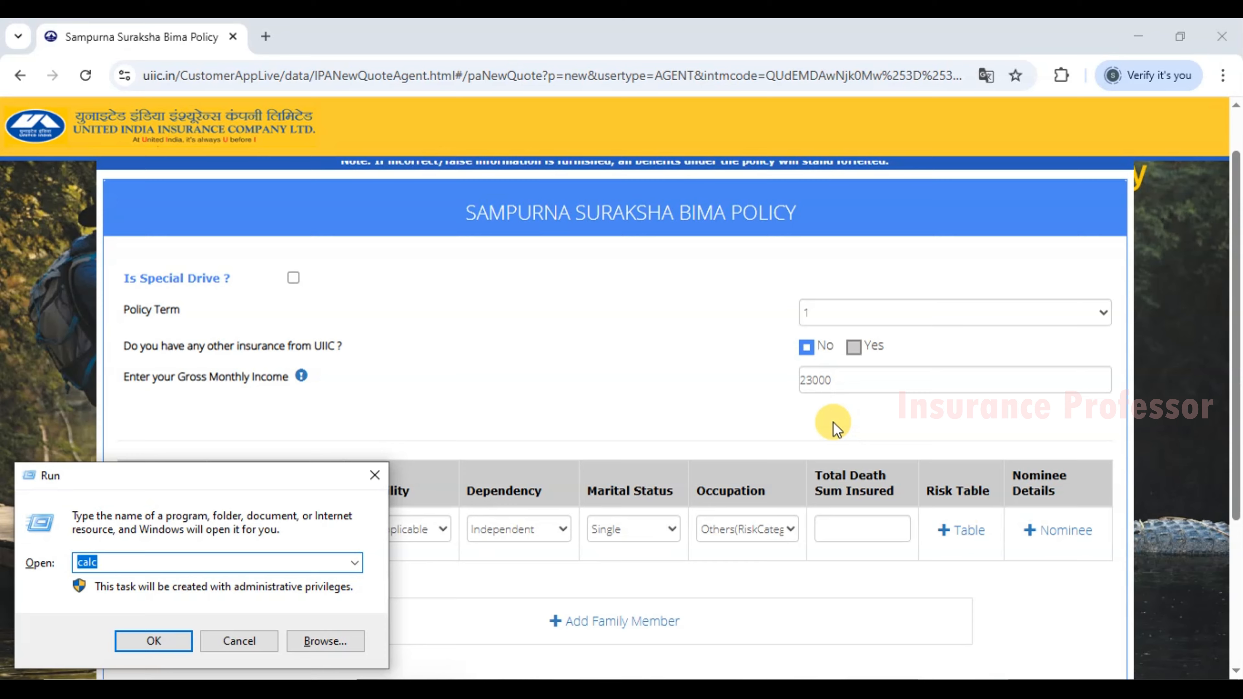
Compute 23000 × 24 = 552,000 in Calculator, compare with the form, then close it.
key(Return)
text(23,0)
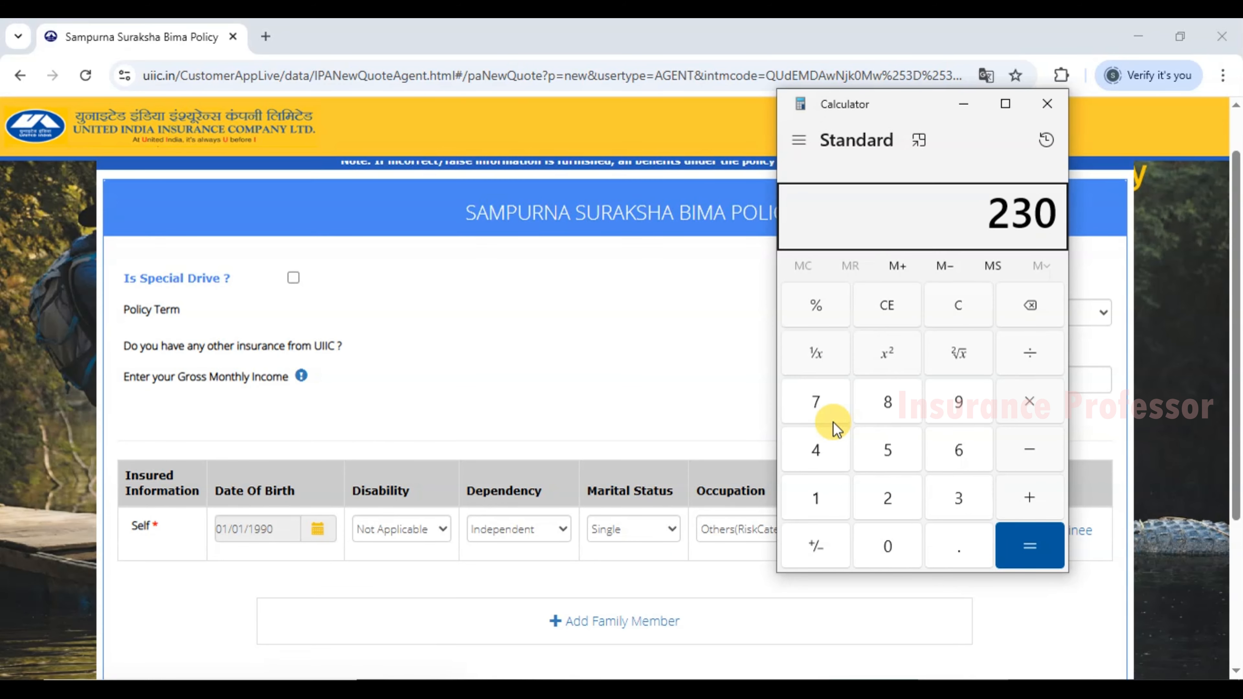
text(00)
click(1017, 398)
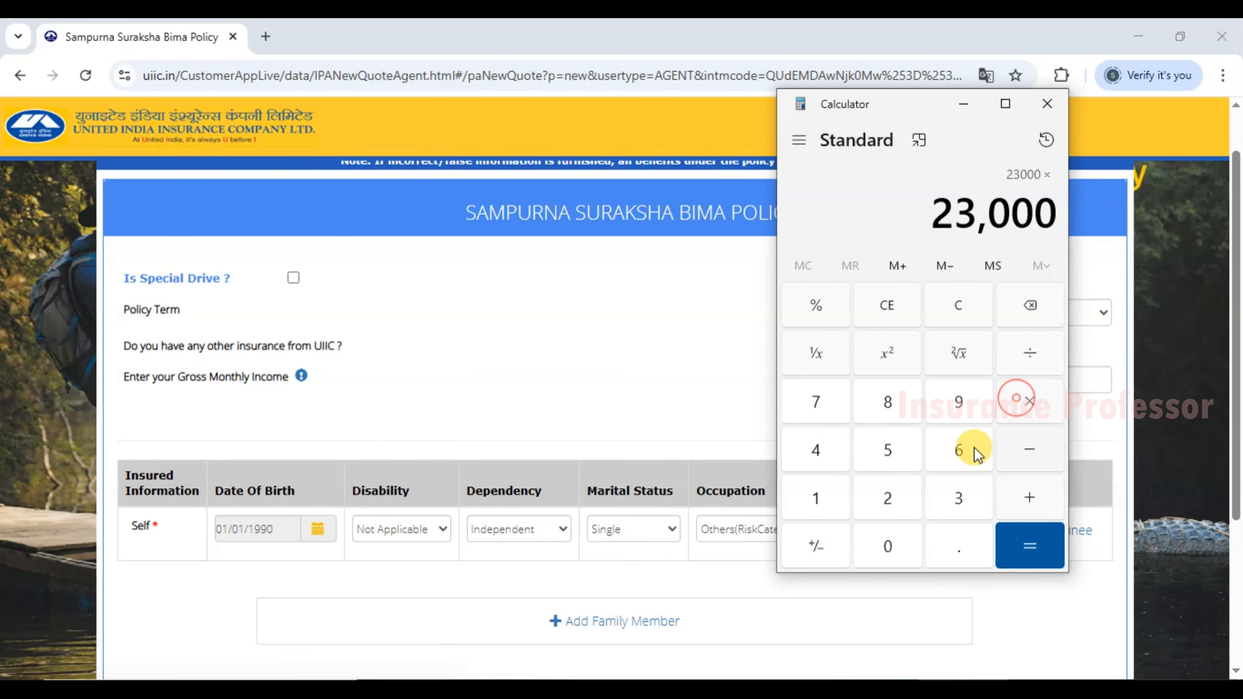
click(887, 495)
click(815, 453)
click(1033, 561)
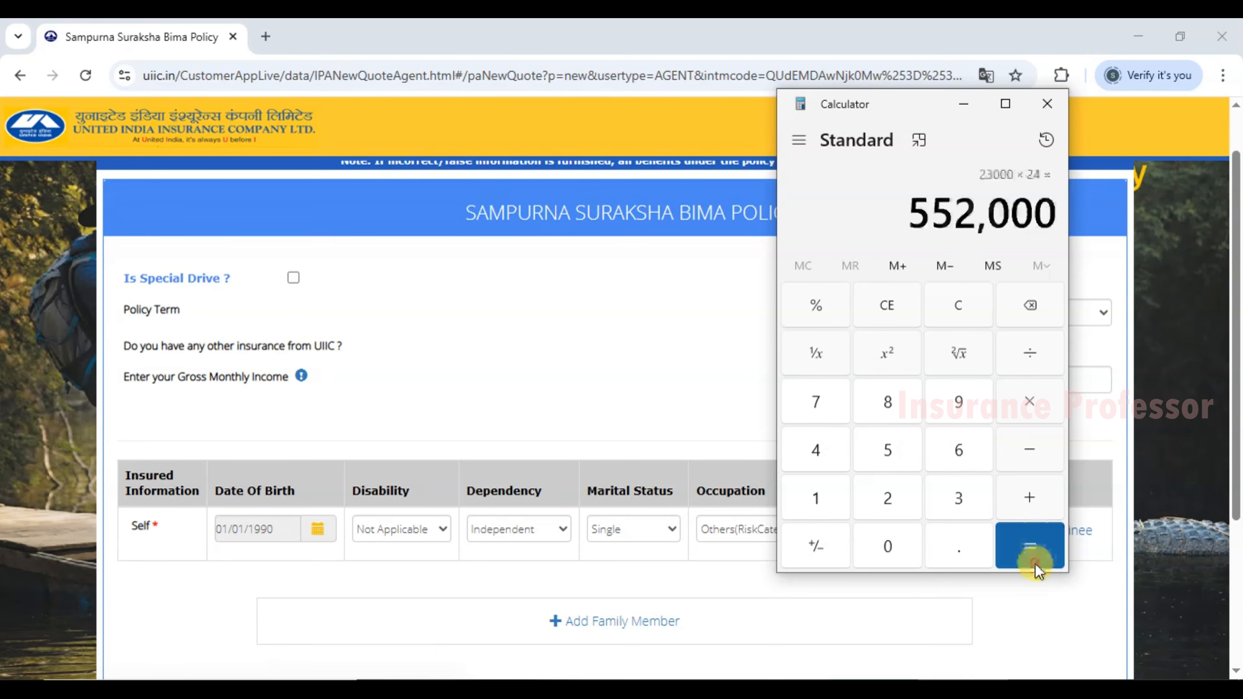
drag(878, 106, 542, 114)
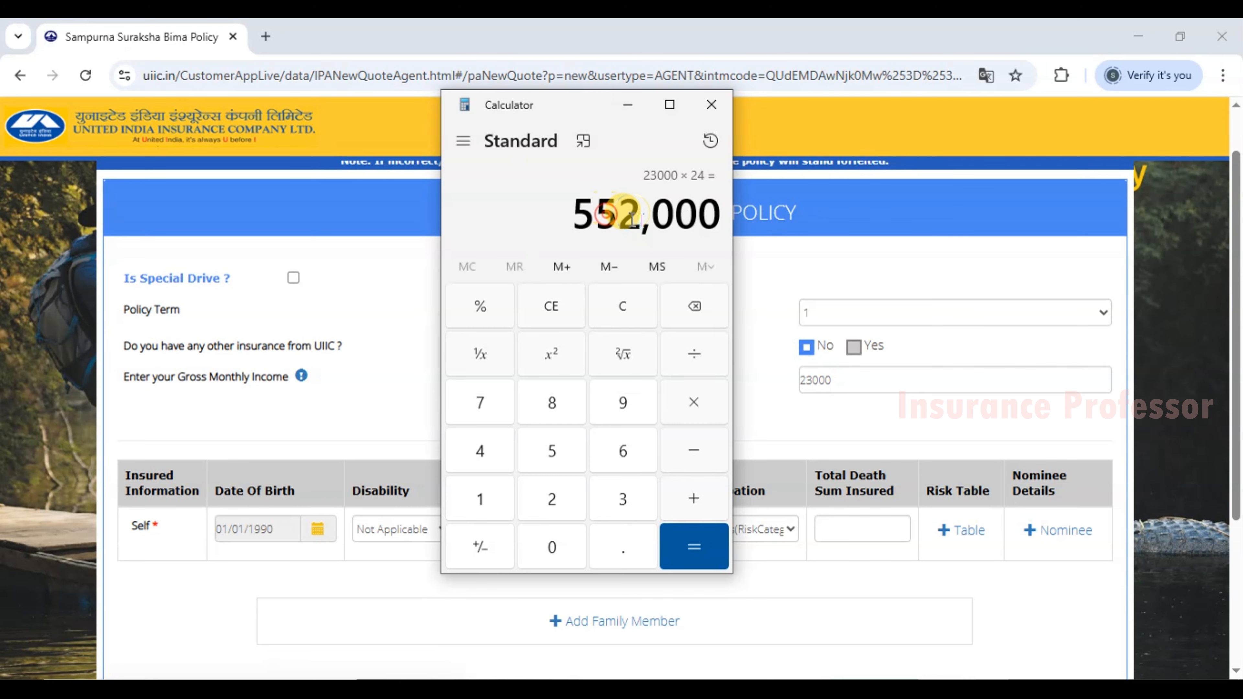
click(711, 104)
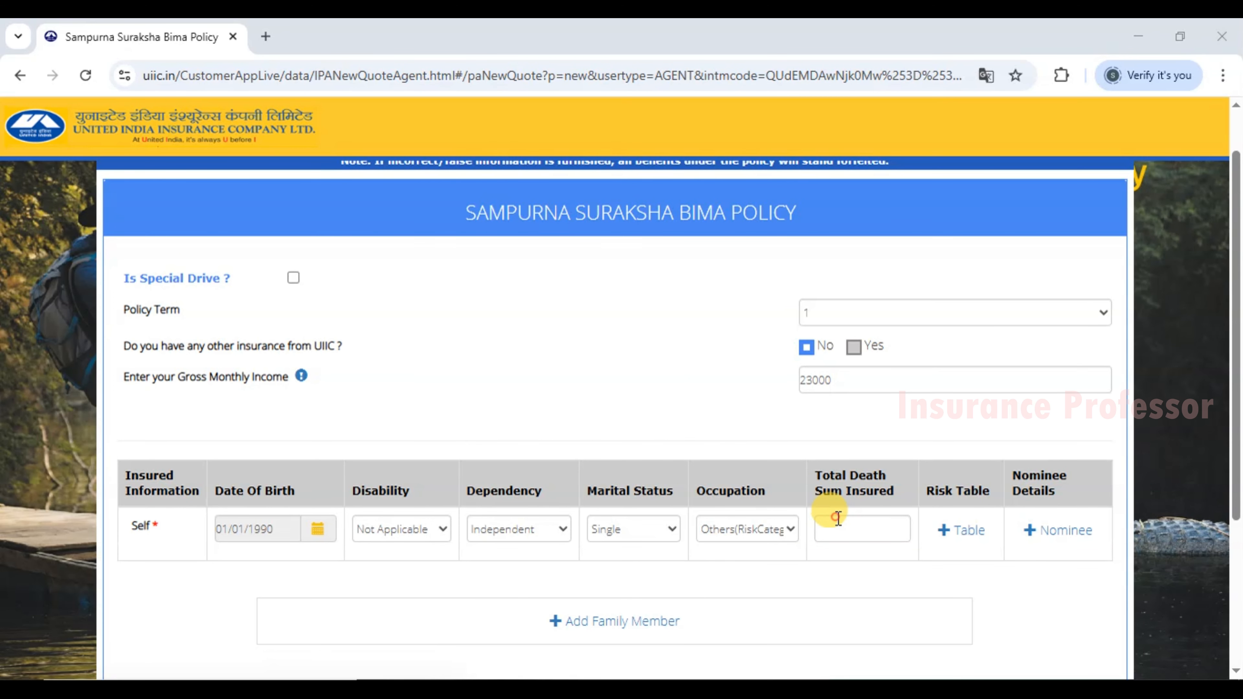
Enter 550000 as the Total Death Sum Insured.
click(864, 534)
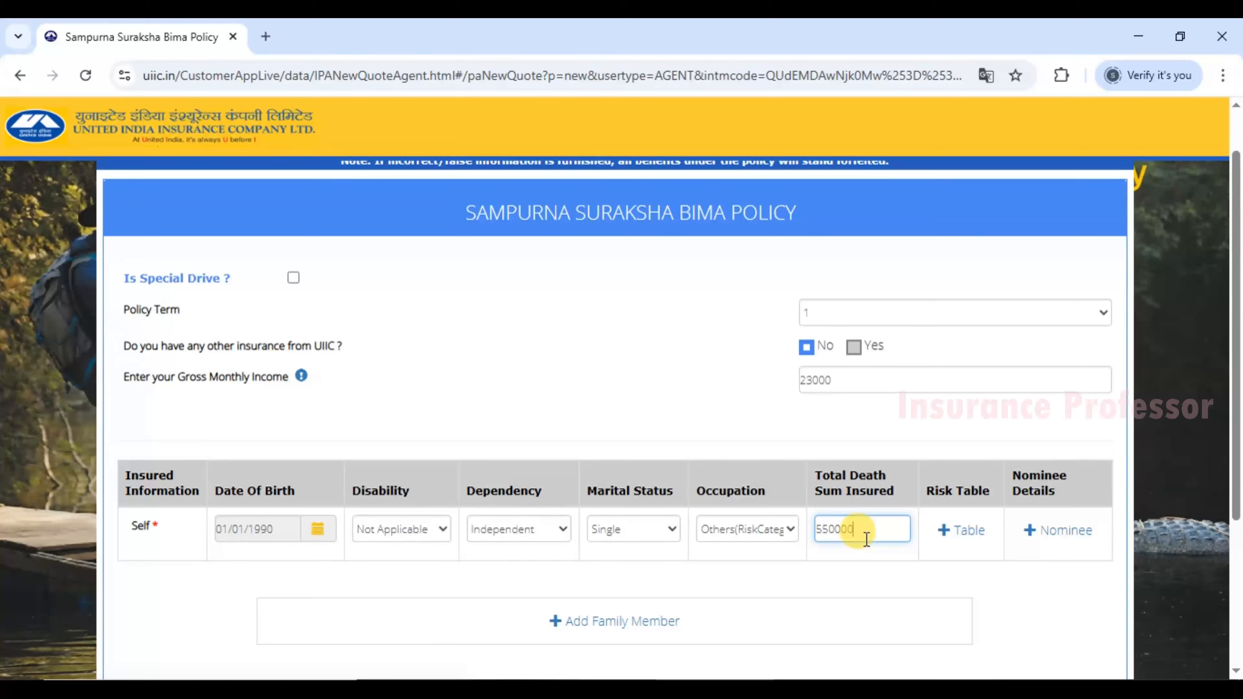
click(889, 559)
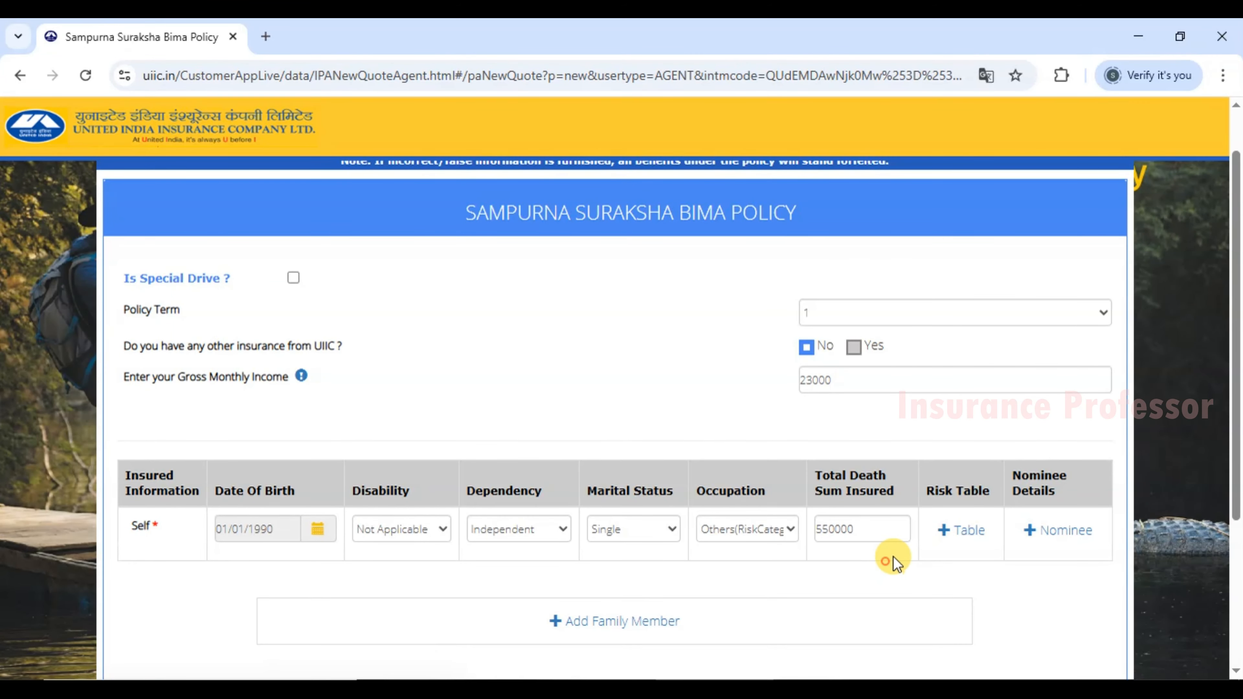
drag(954, 490, 985, 490)
click(985, 489)
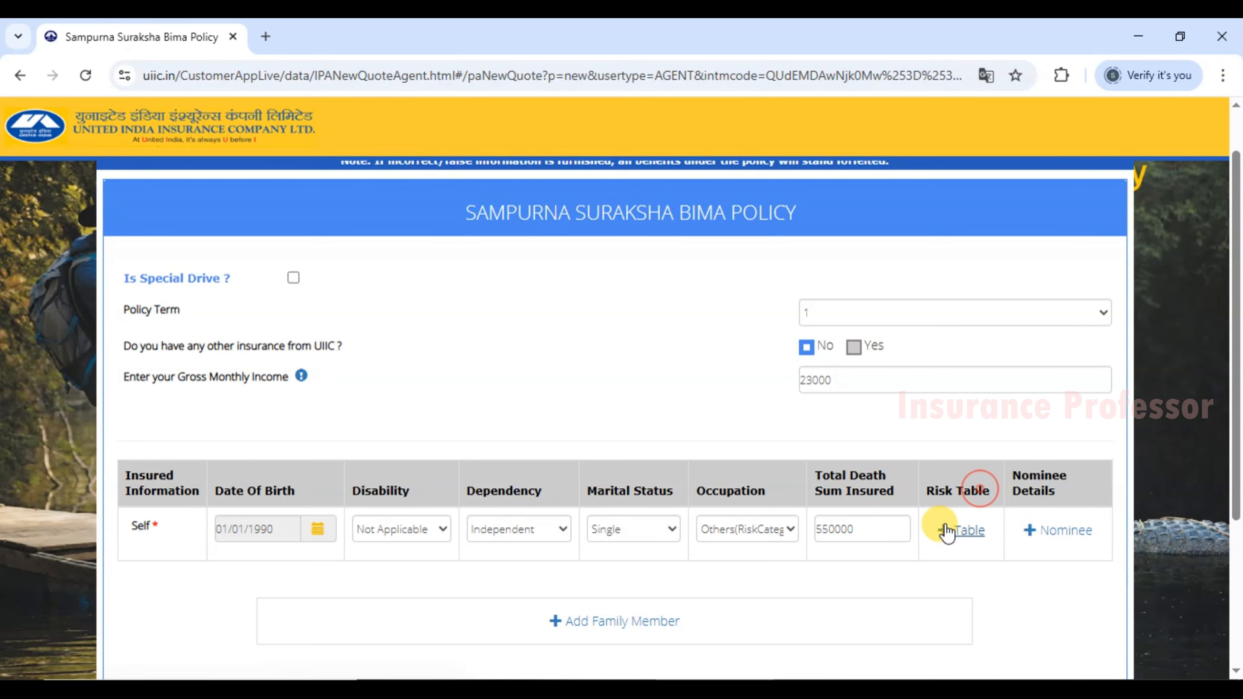
Open the insured's Risk Table and move into its Table IV and Table I death sum fields.
click(970, 538)
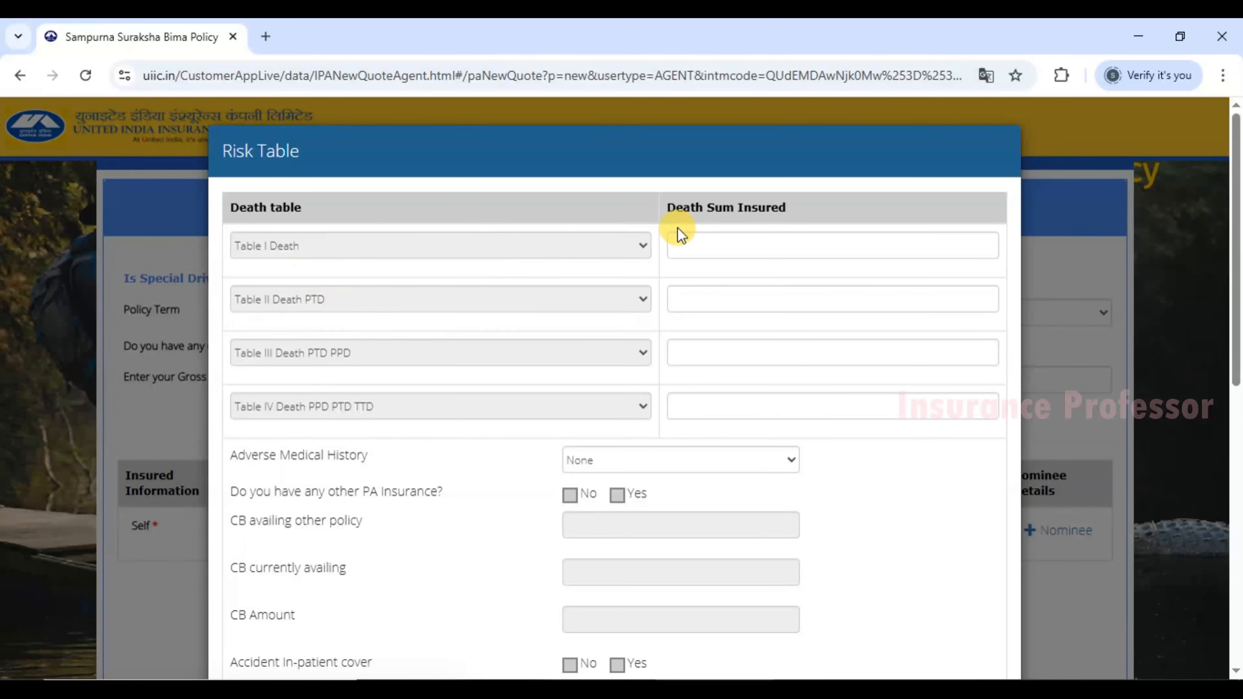
click(700, 408)
click(686, 243)
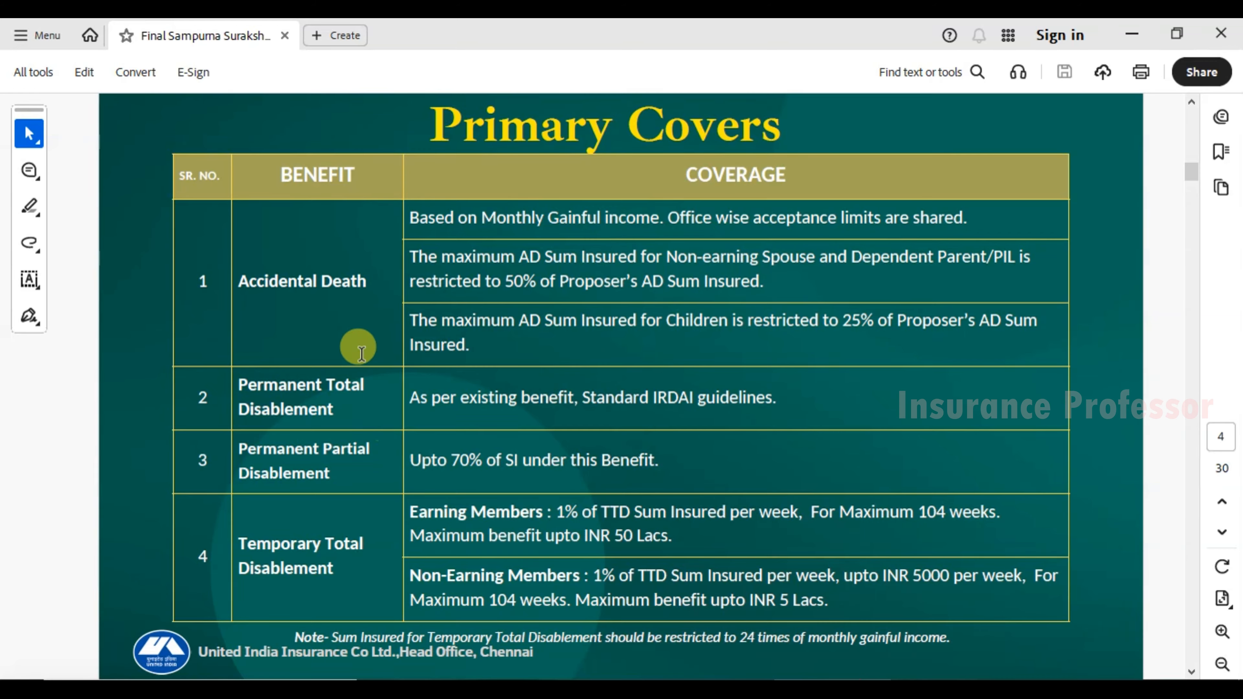
Highlight the Accidental Death and Permanent Partial Disablement benefits in the Primary Covers table.
drag(240, 281, 347, 281)
click(351, 288)
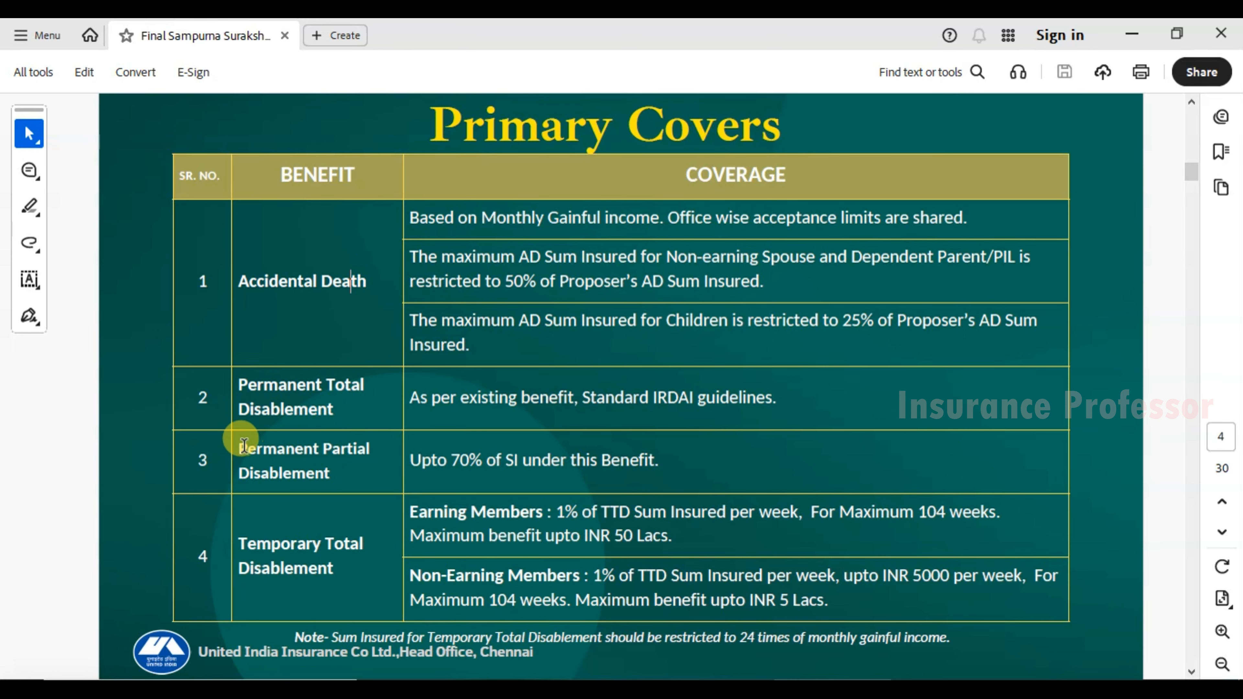
drag(242, 447, 294, 474)
click(284, 472)
click(346, 474)
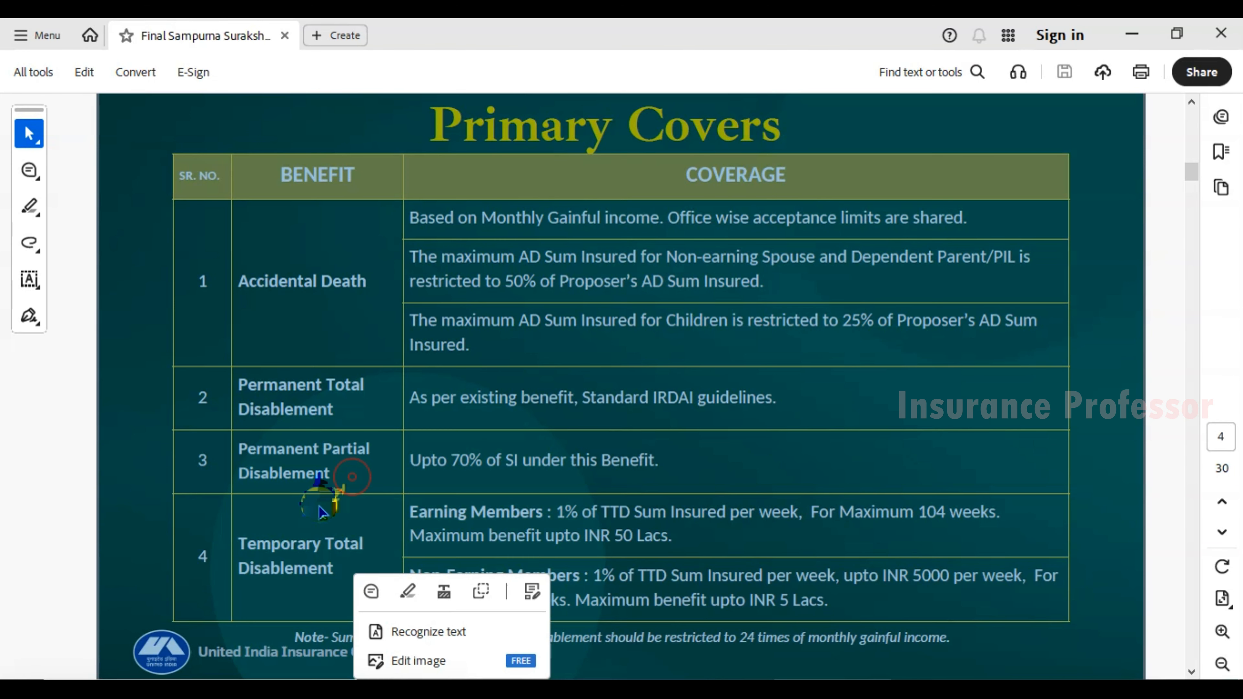
click(346, 464)
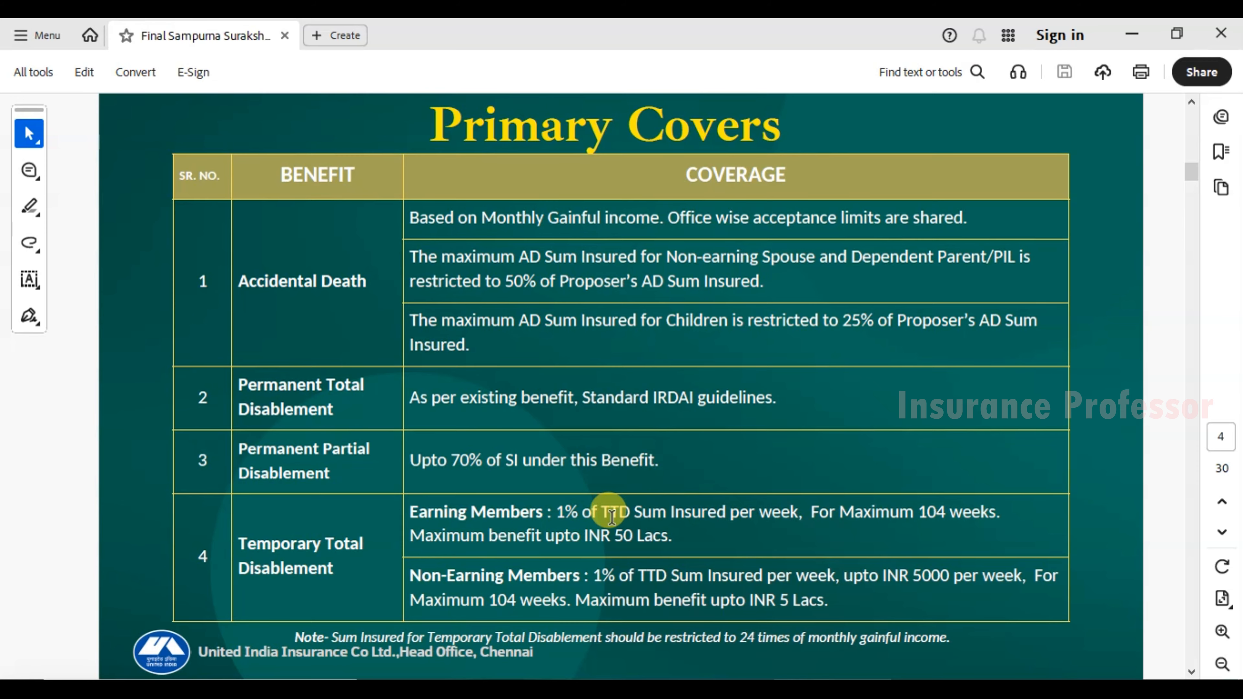
Highlight the Temporary Total Disablement terms: 1% of TTD sum insured weekly, capped at INR 50 Lacs.
drag(555, 513, 791, 509)
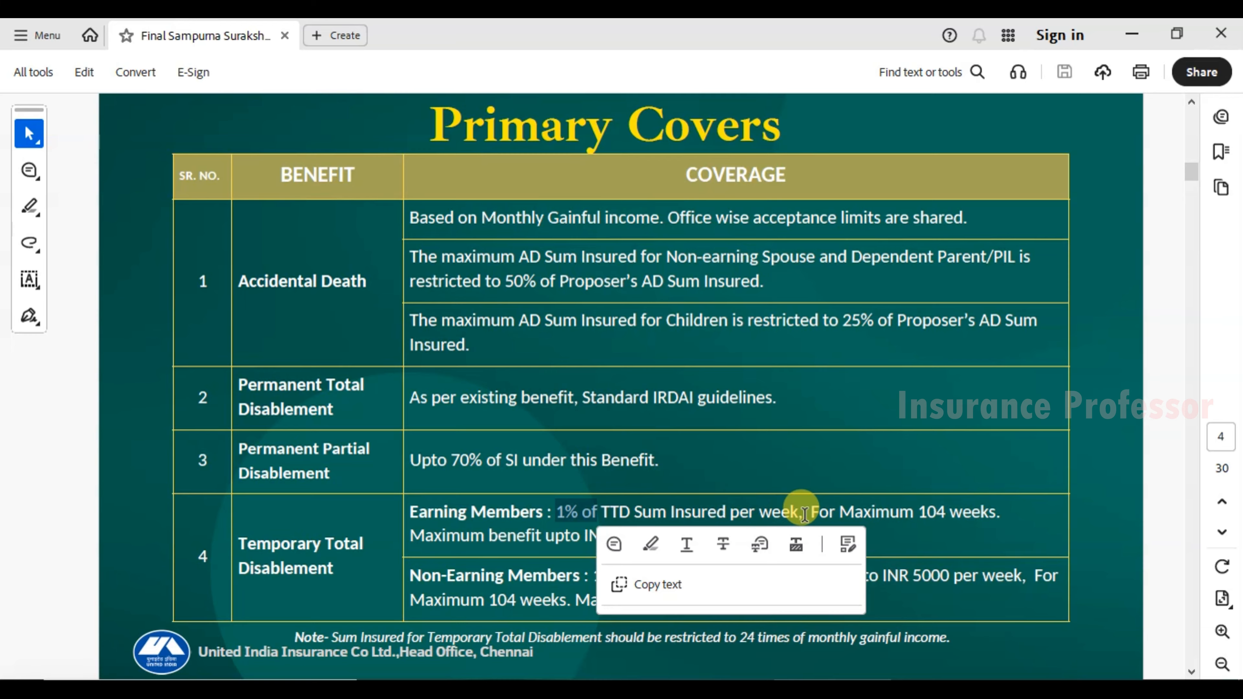
click(942, 513)
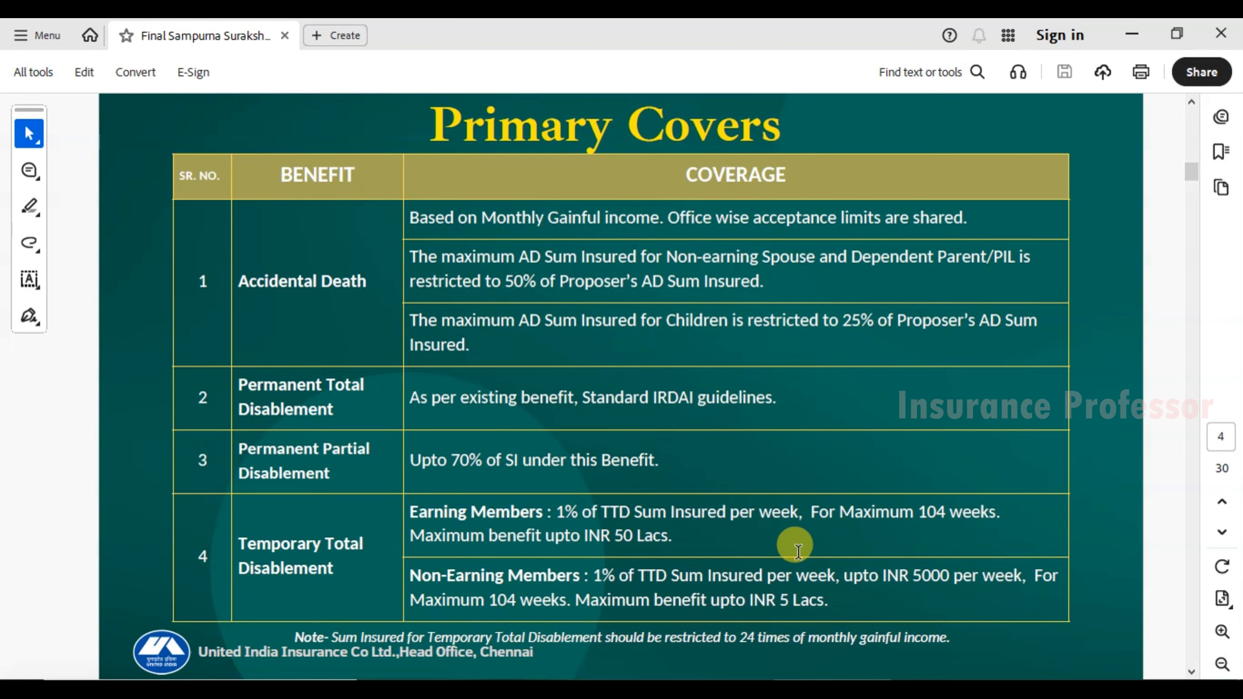
double_click(657, 539)
click(1177, 492)
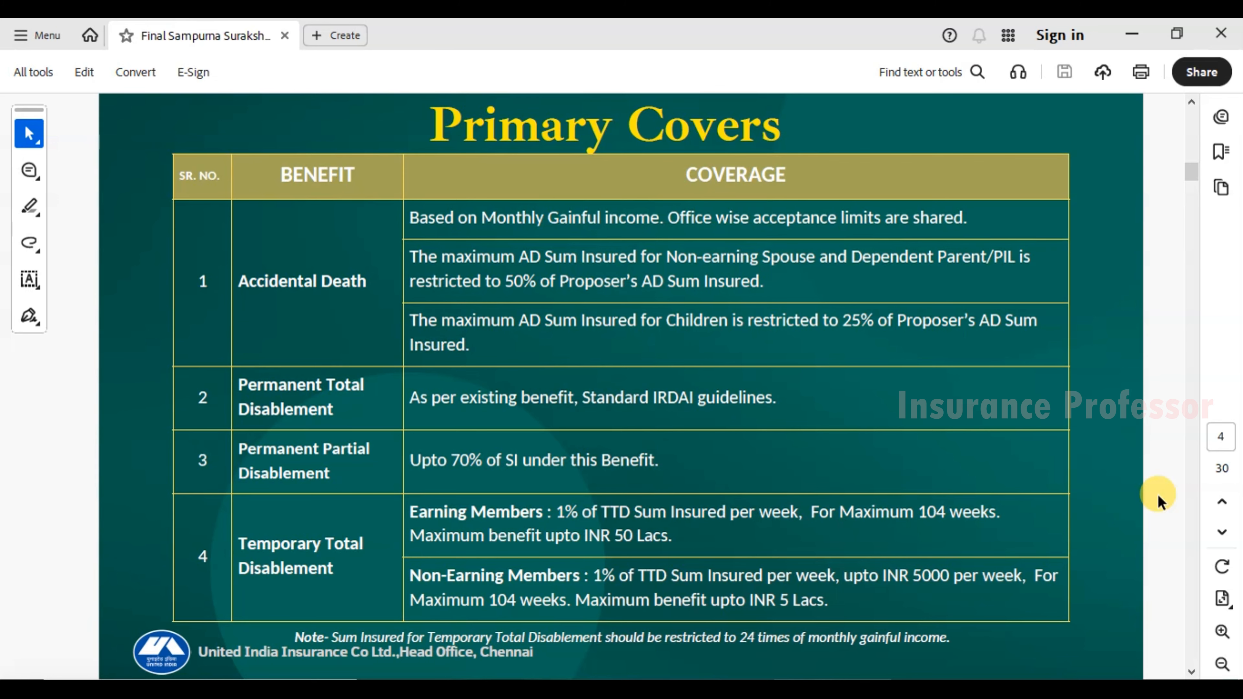
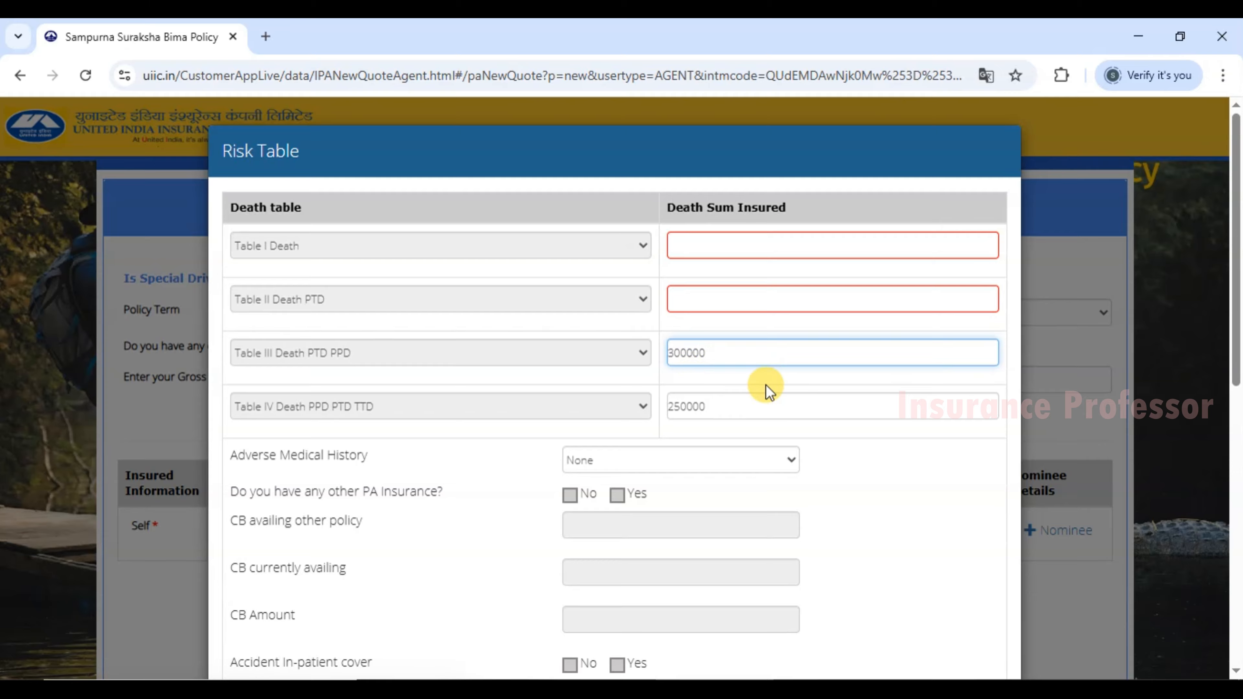
Change the Table IV death sum insured to 550000 and delete the 300000 from Table III.
click(726, 353)
drag(727, 352, 683, 353)
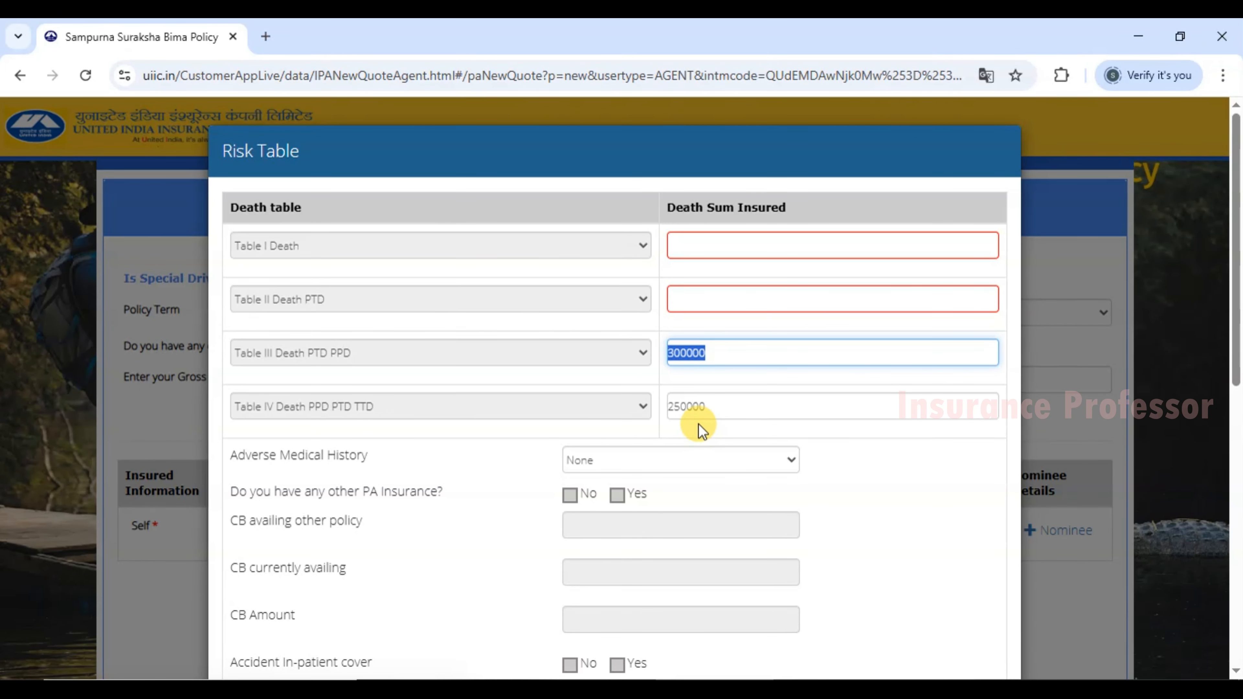
drag(675, 405, 667, 406)
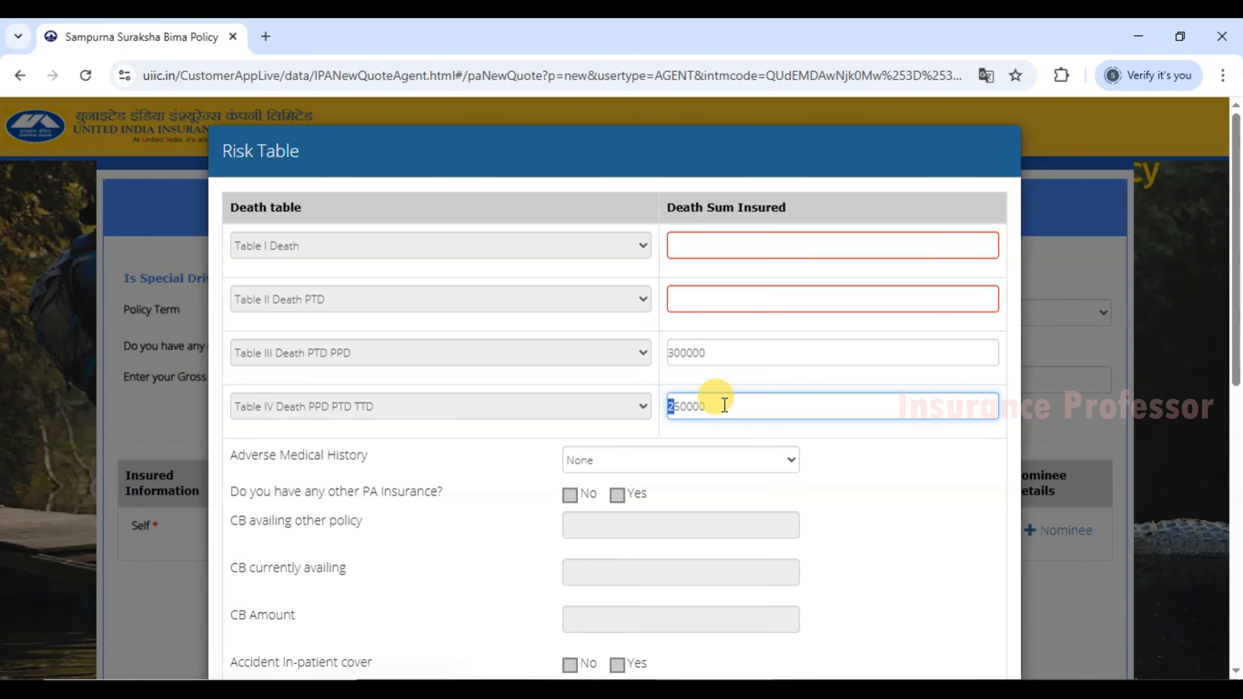
text(5)
drag(710, 351, 657, 349)
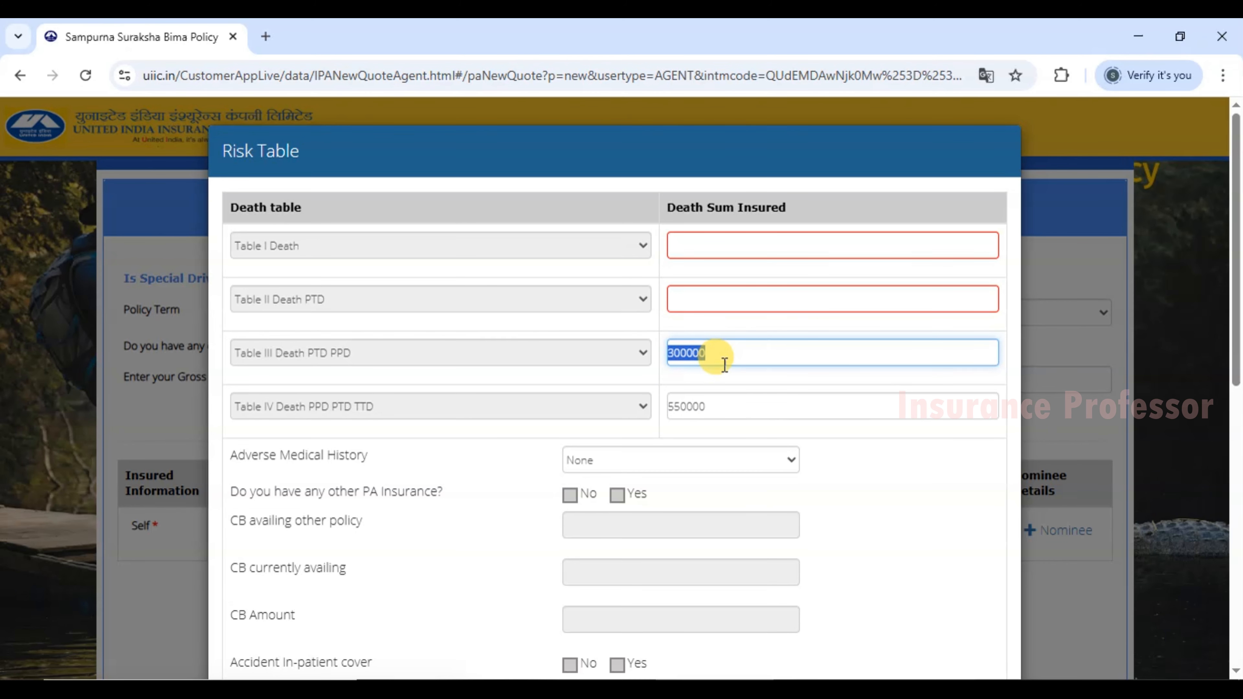
key(BackSpace)
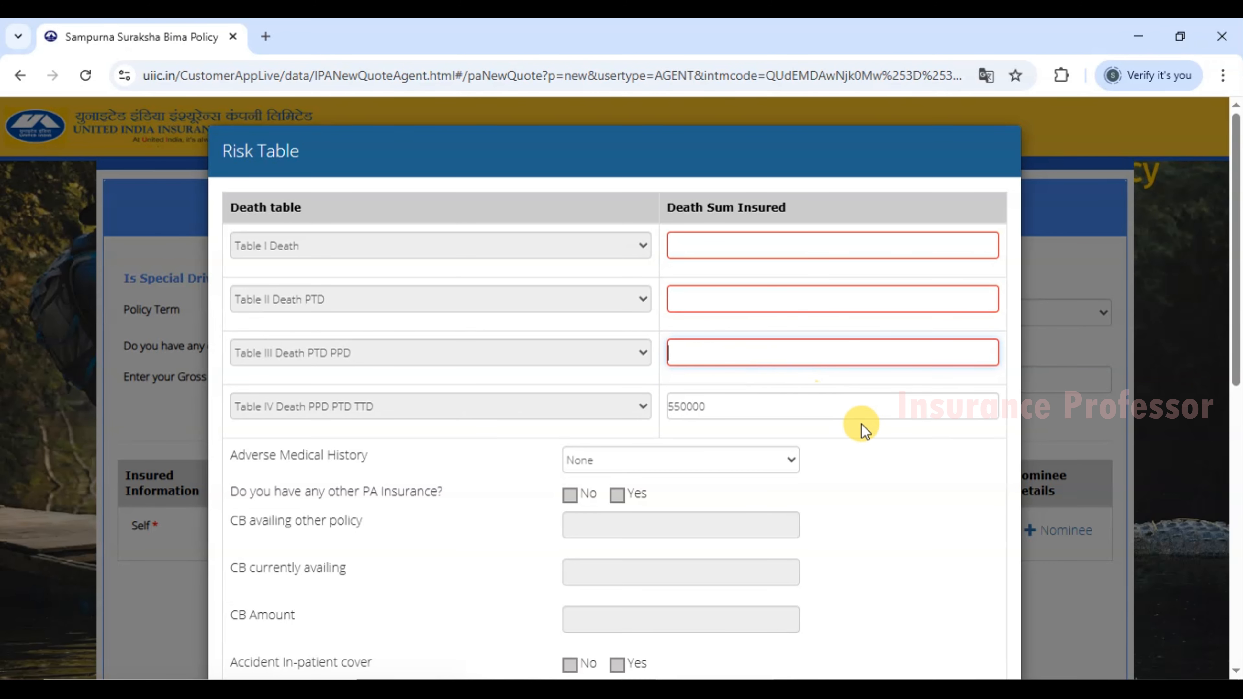
click(878, 462)
scroll(878, 464, down, 2)
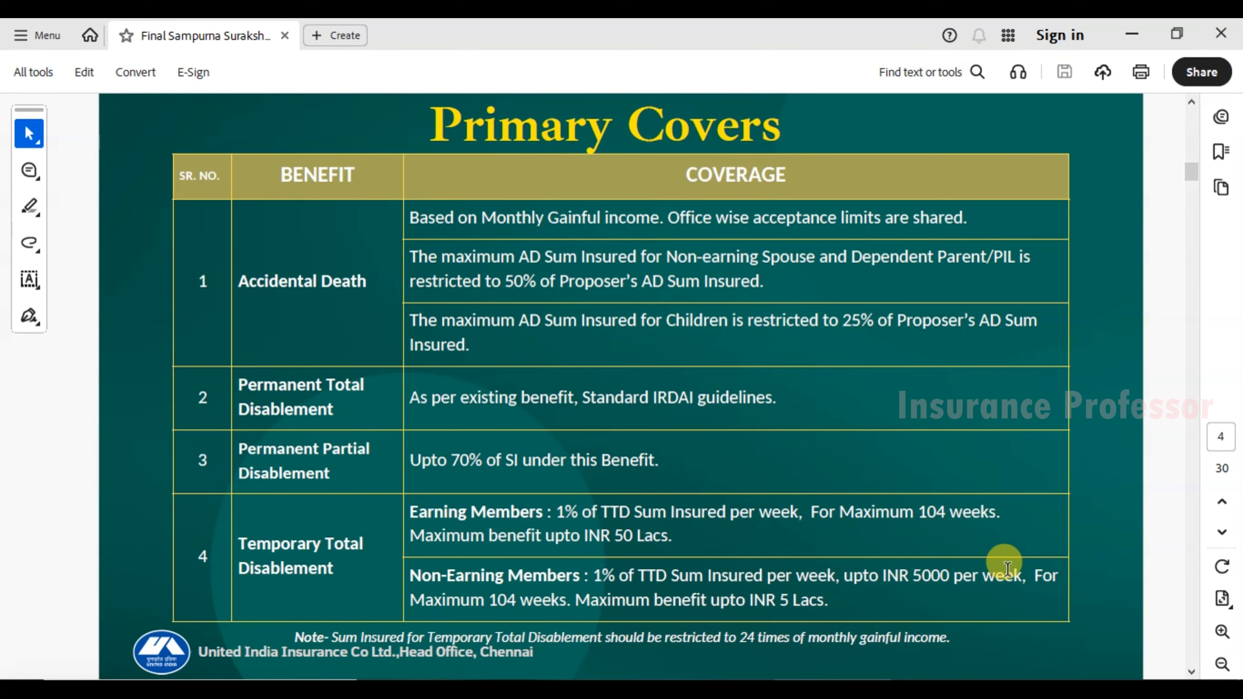
scroll(1009, 570, down, 1)
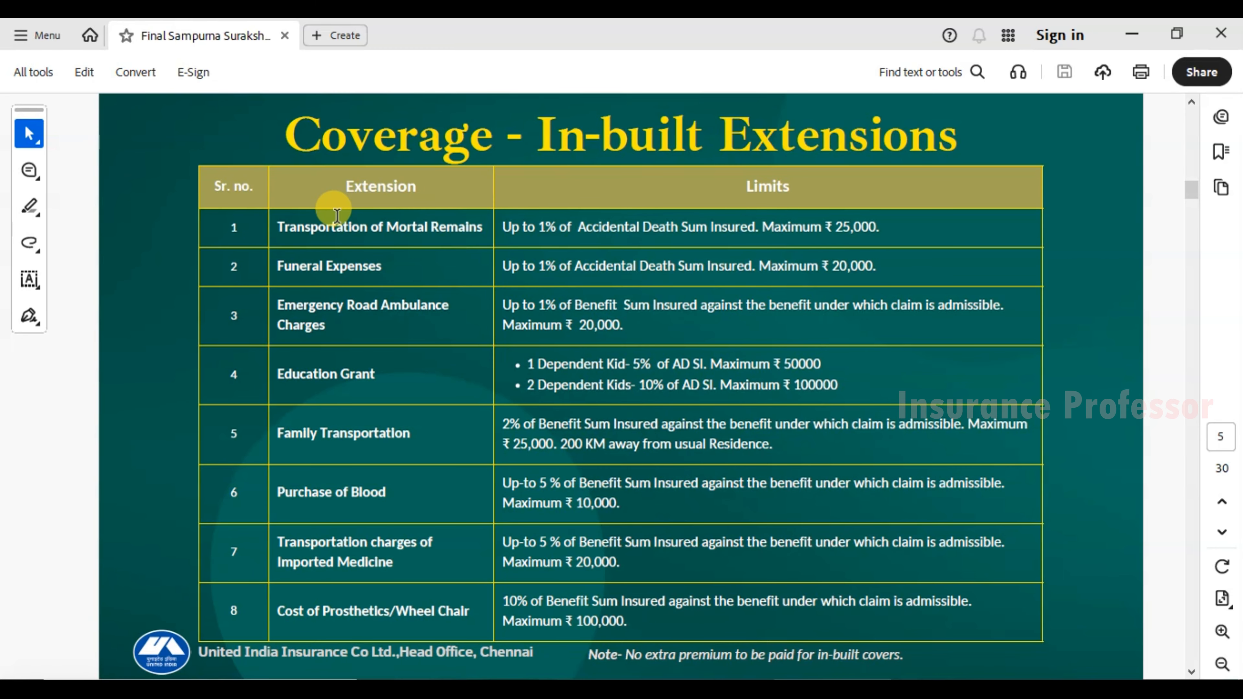
Review the In-built Extensions limits, such as Transportation of Mortal Remains, then go back to the Risk Table.
drag(278, 227, 394, 234)
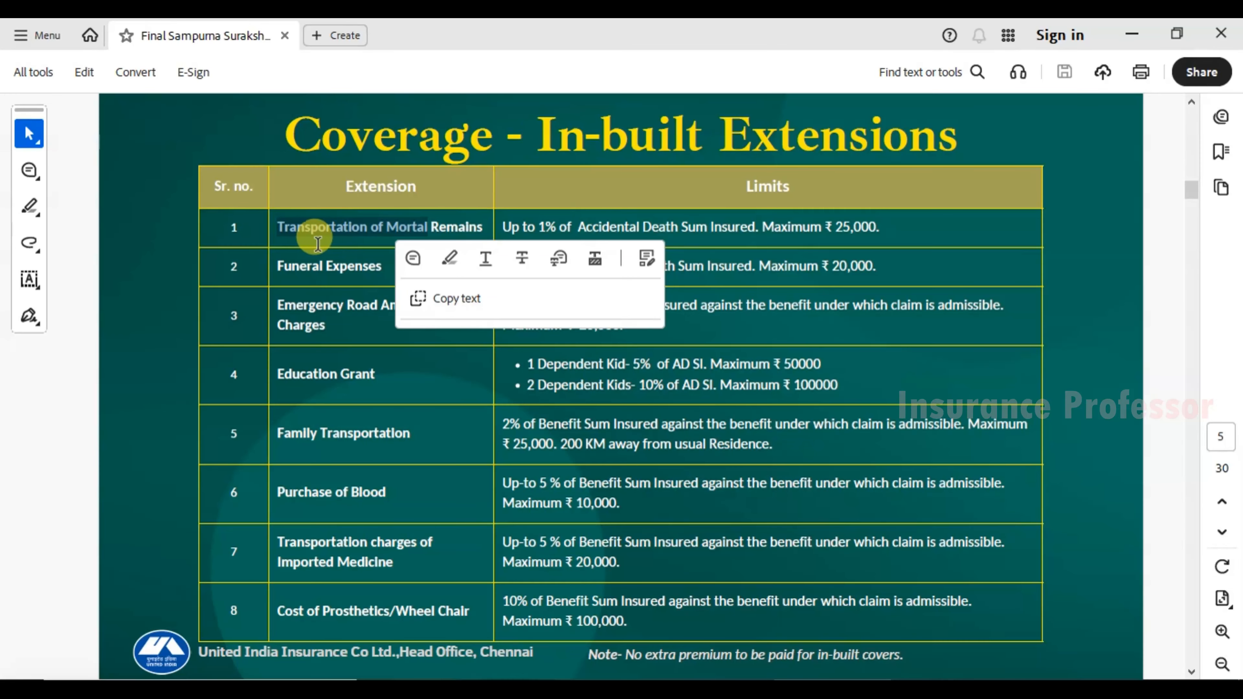
click(348, 322)
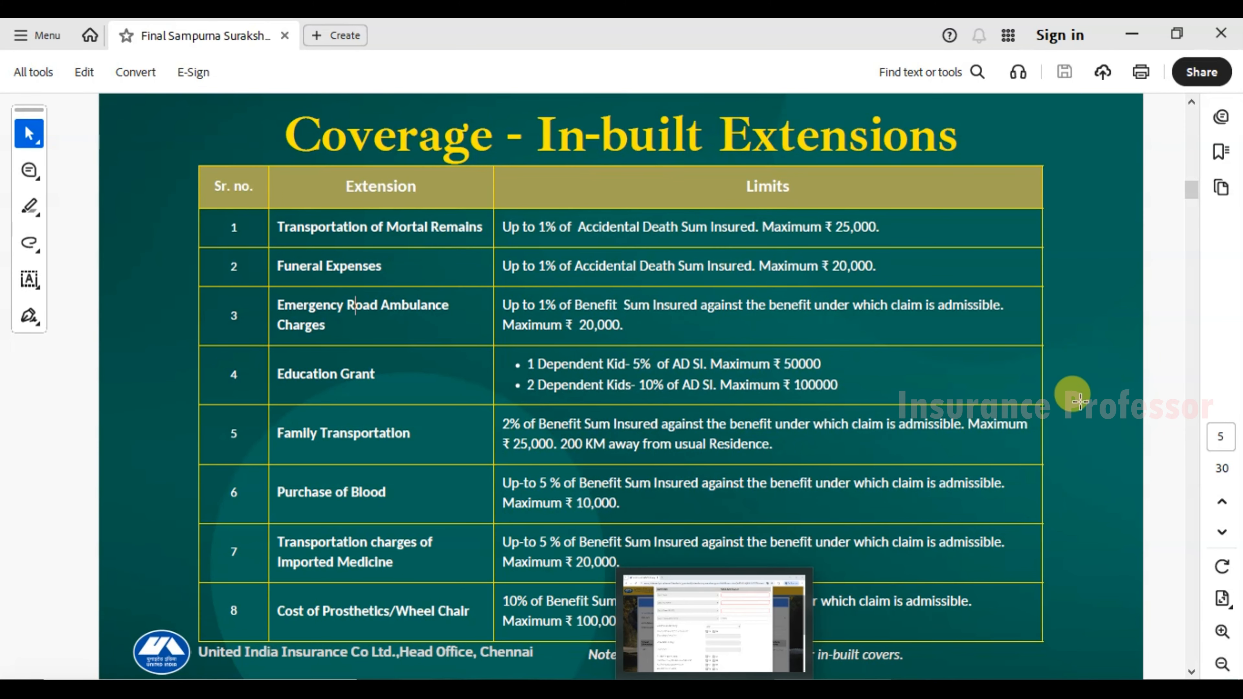
click(717, 690)
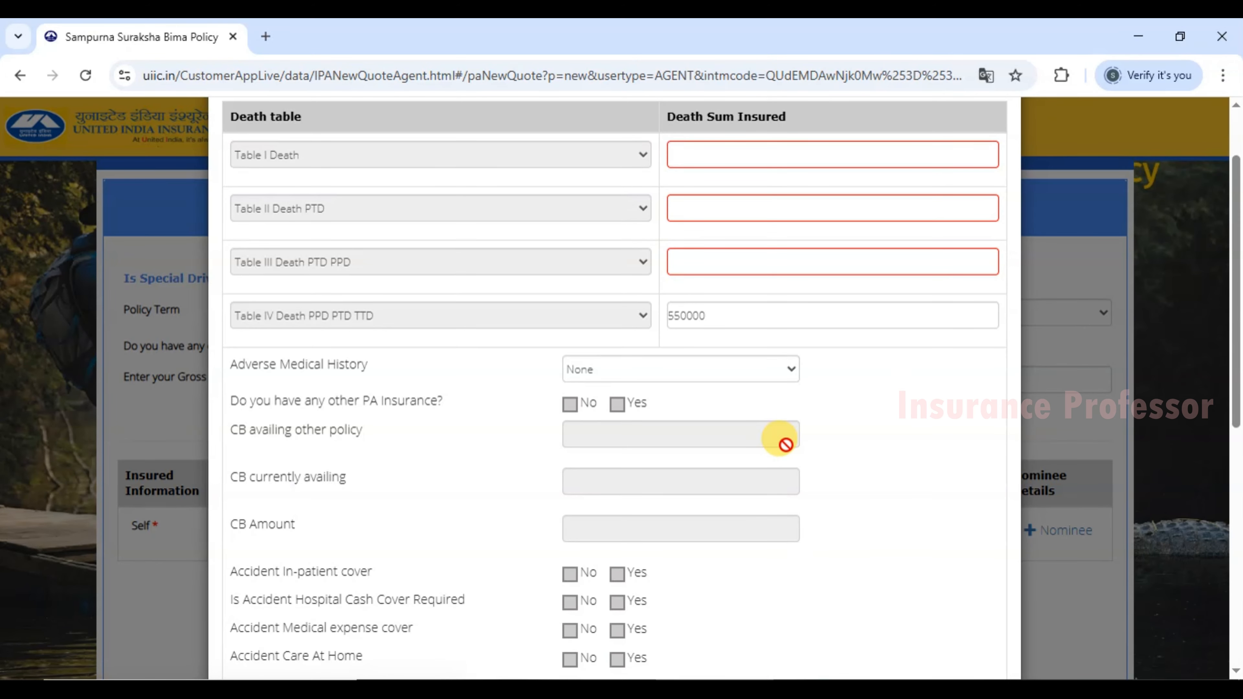
scroll(786, 444, down, 2)
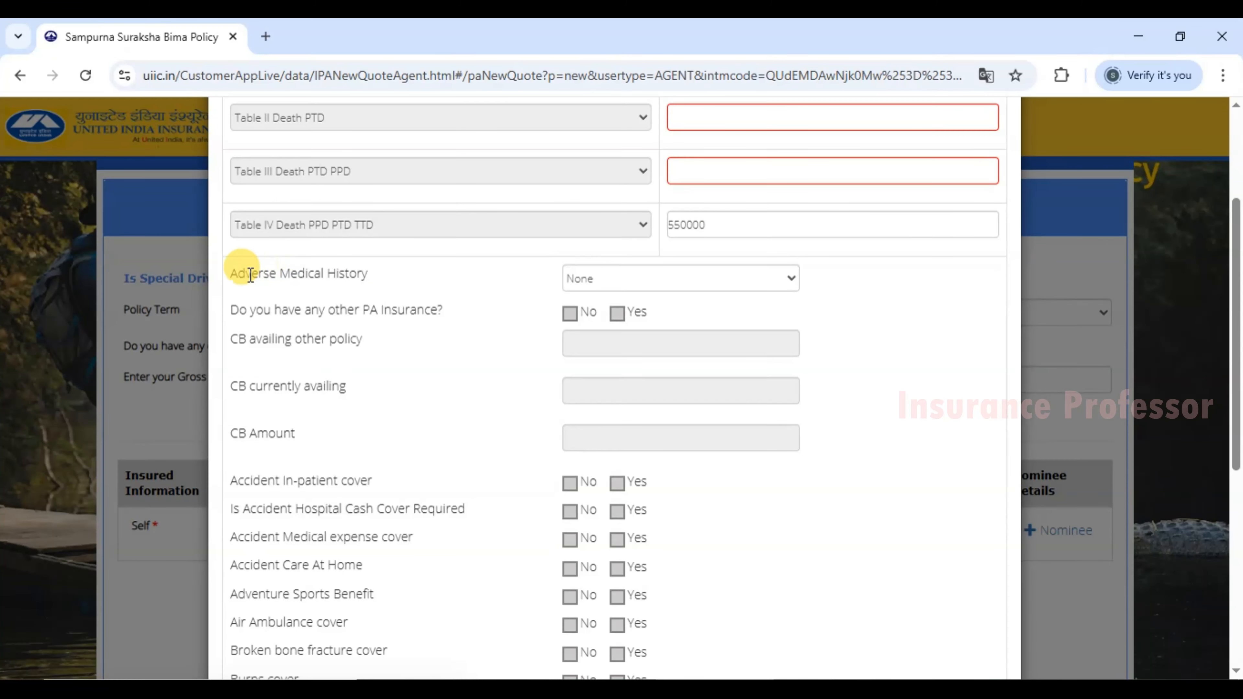
Keep Adverse Medical History as None and answer No to other PA insurance.
drag(229, 273, 299, 275)
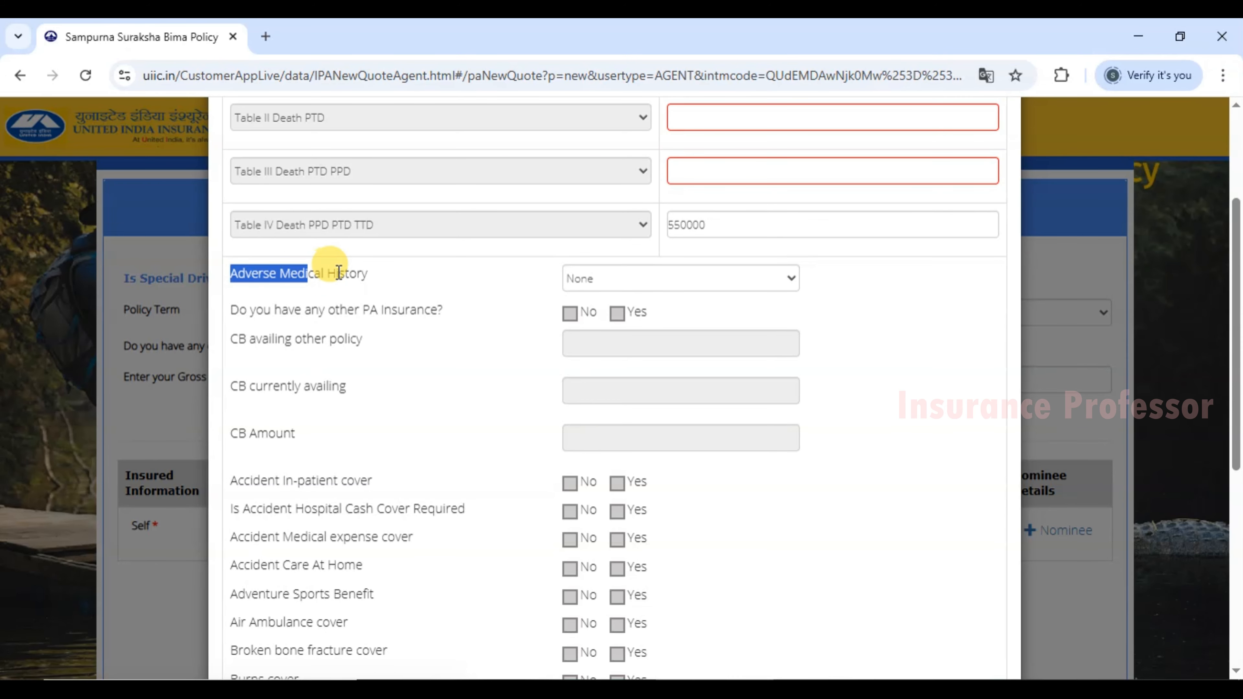
click(585, 277)
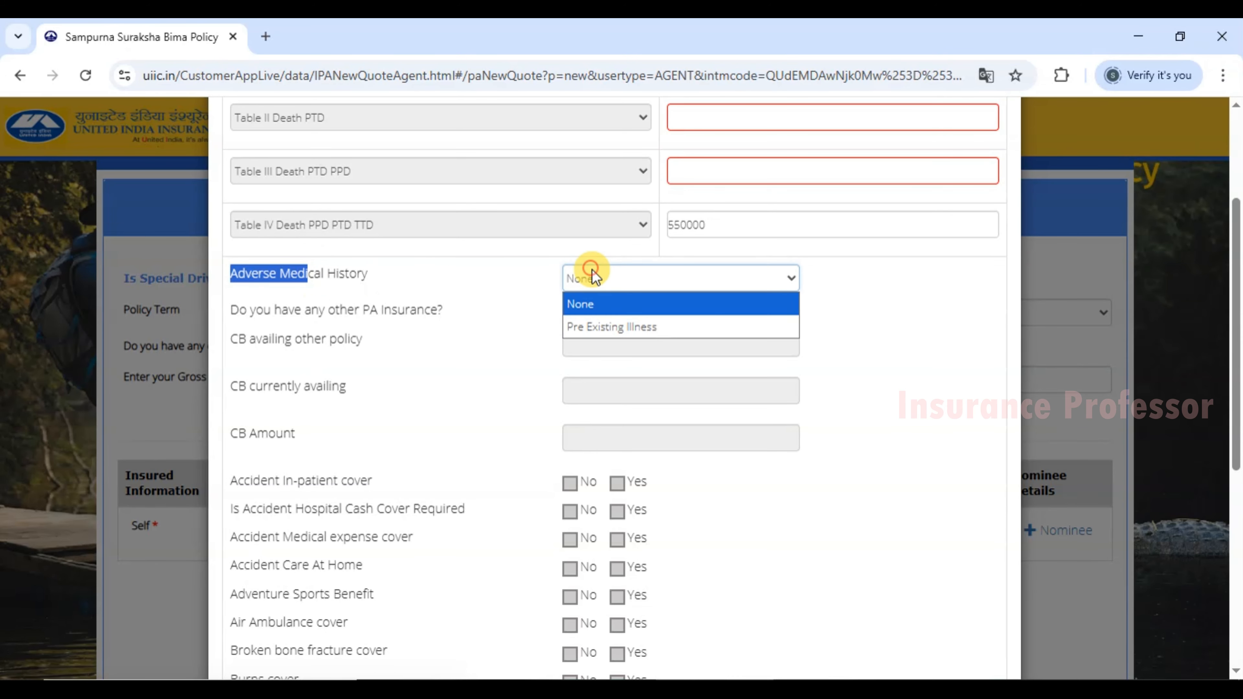
click(583, 278)
click(475, 283)
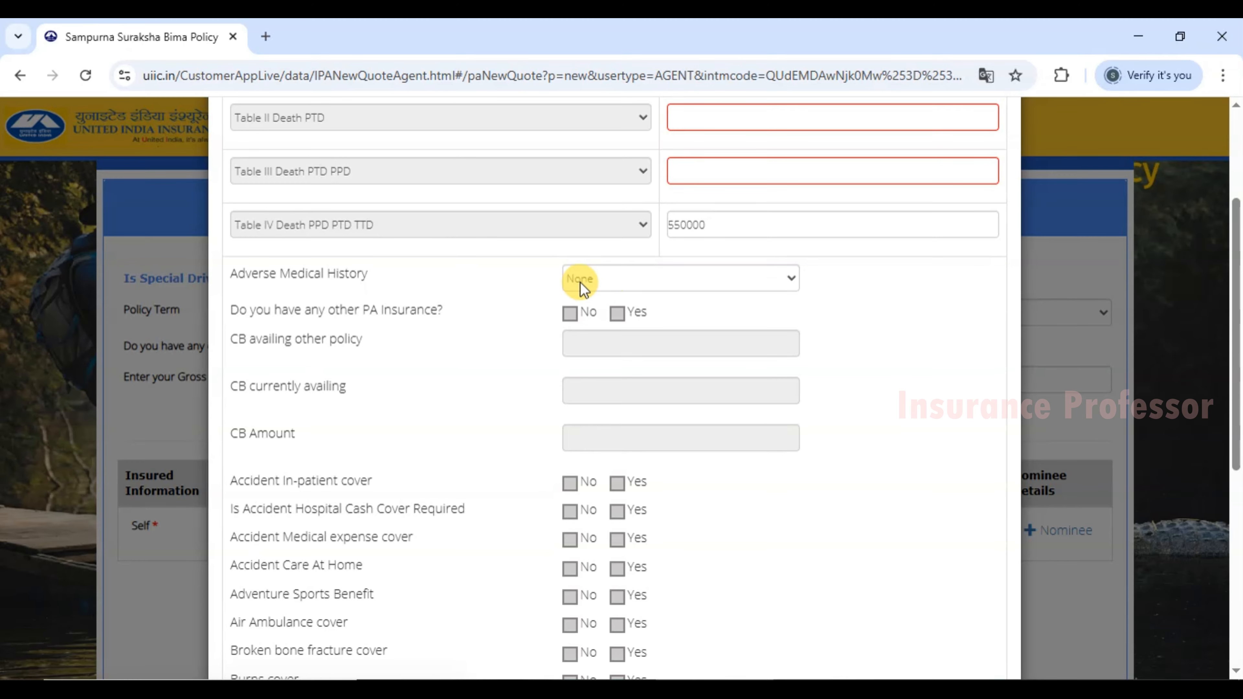
click(607, 275)
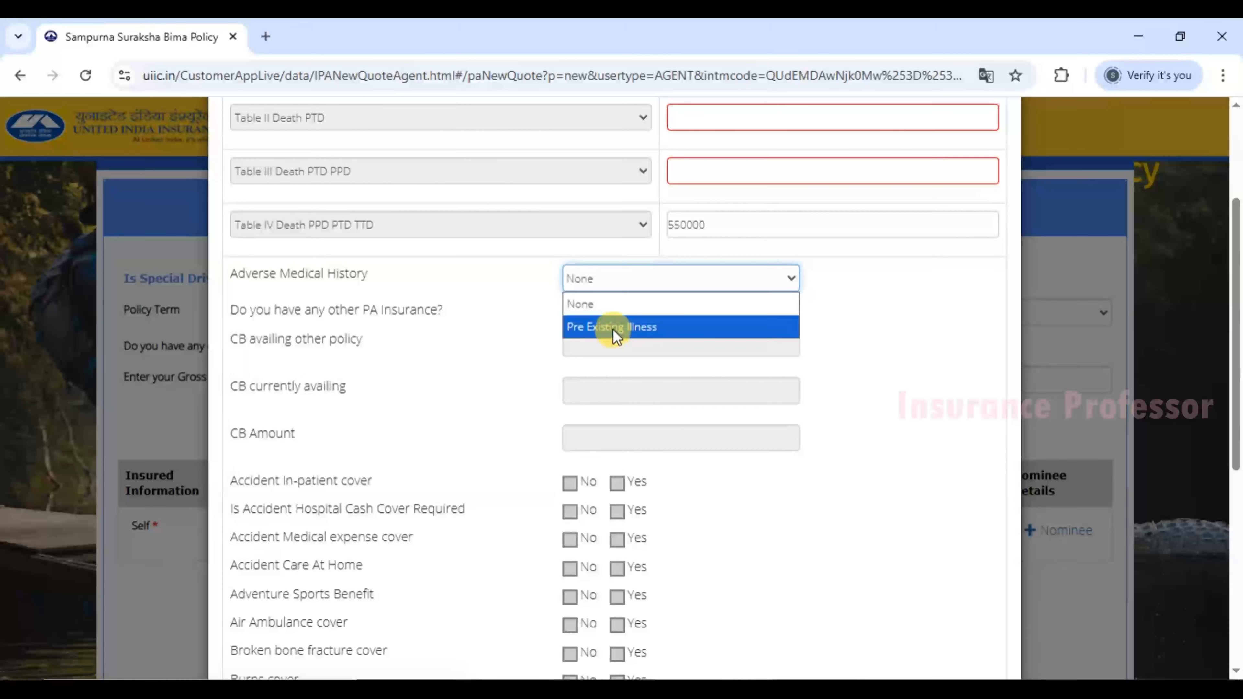
click(591, 306)
drag(240, 309, 378, 310)
click(455, 316)
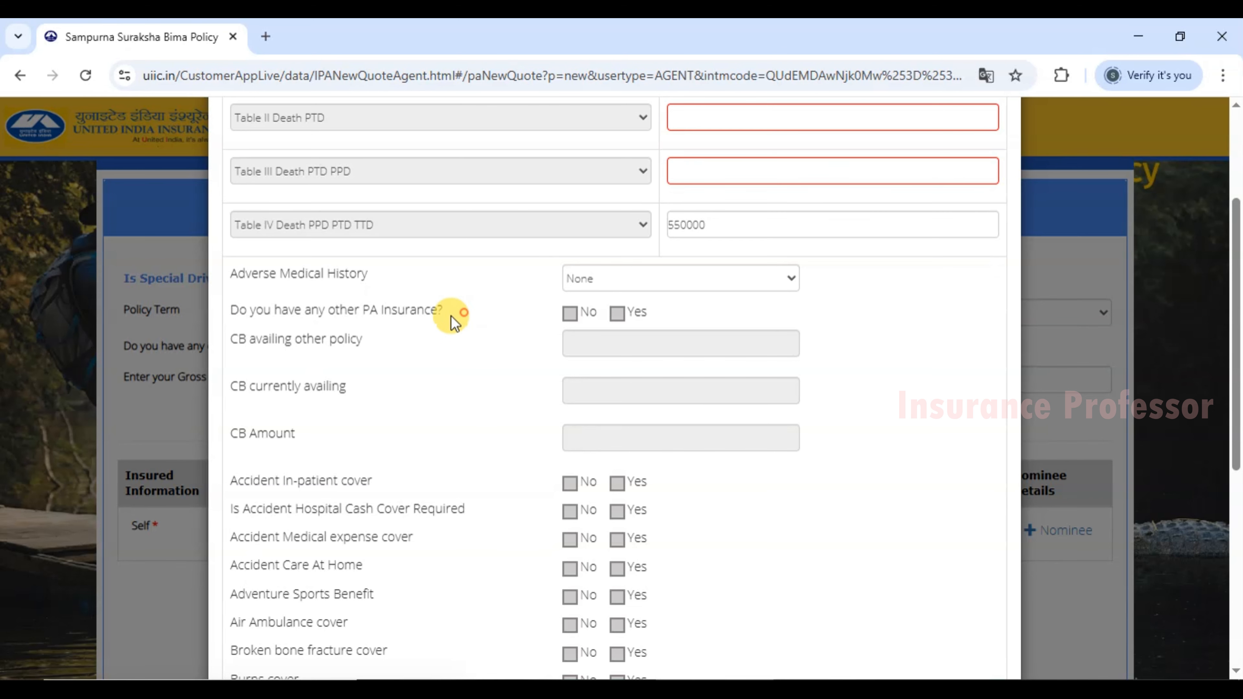
click(570, 313)
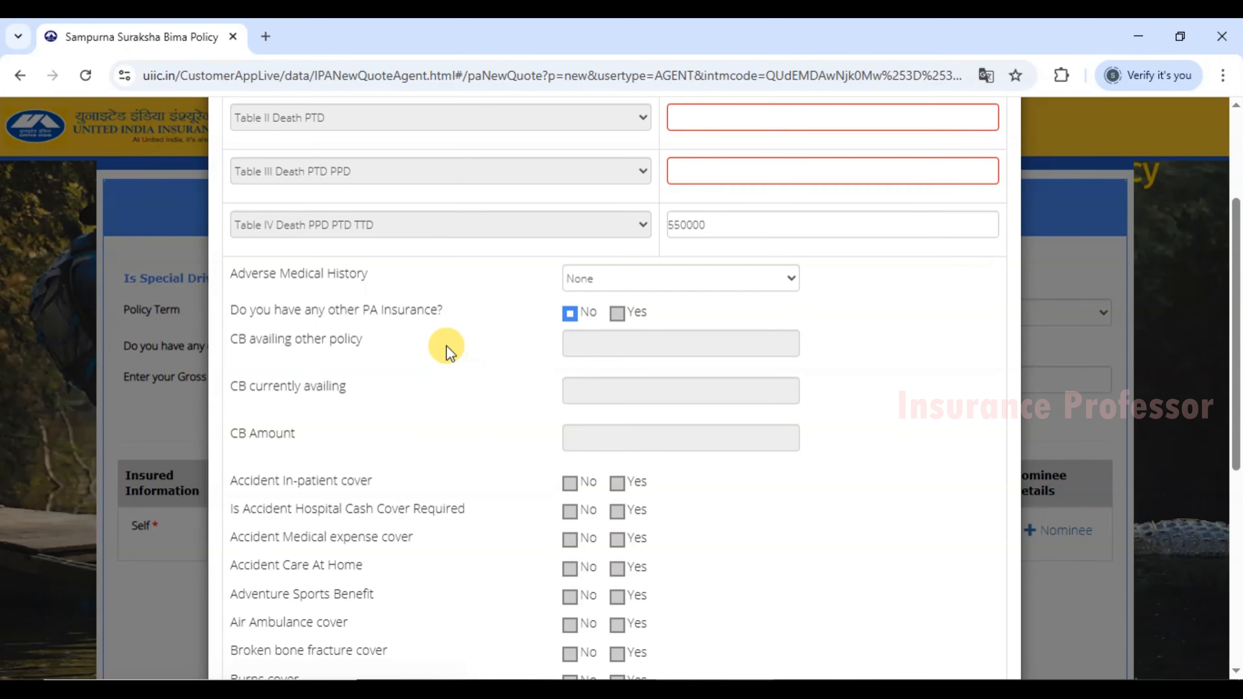
Scroll to the optional covers starting at Accident In-patient and view the brochure's Optional Covers slide.
scroll(445, 349, down, 3)
scroll(448, 351, down, 2)
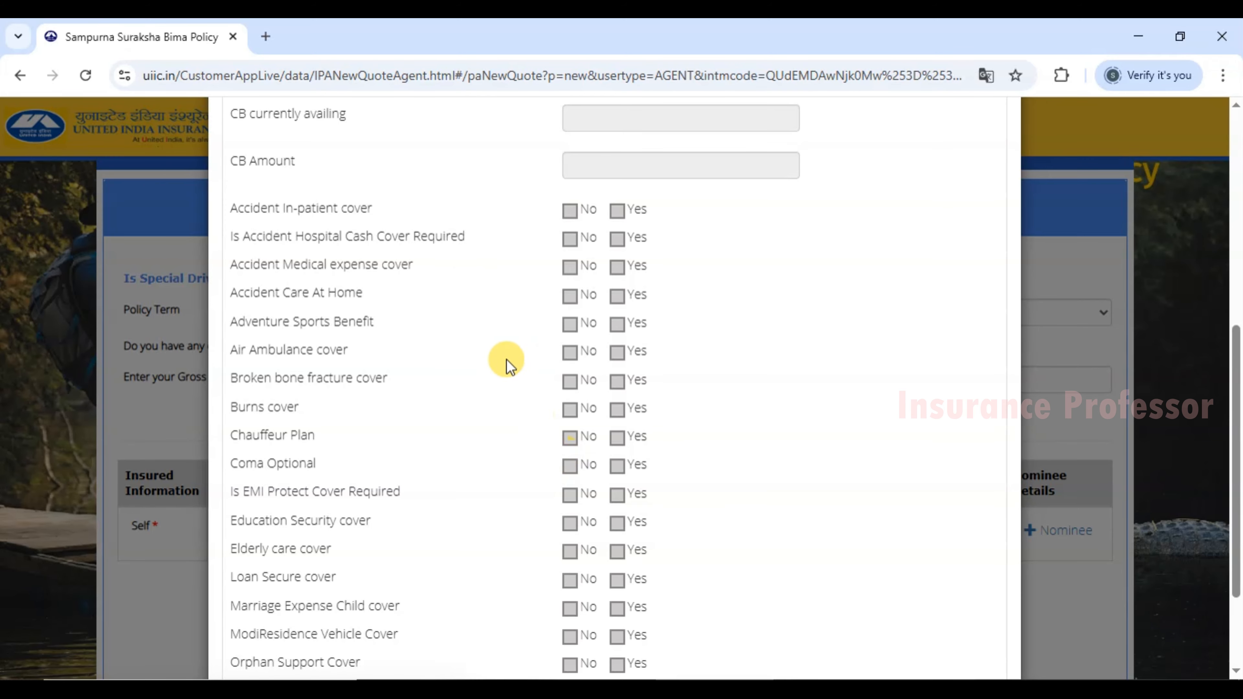
scroll(490, 352, down, 3)
scroll(436, 250, up, 2)
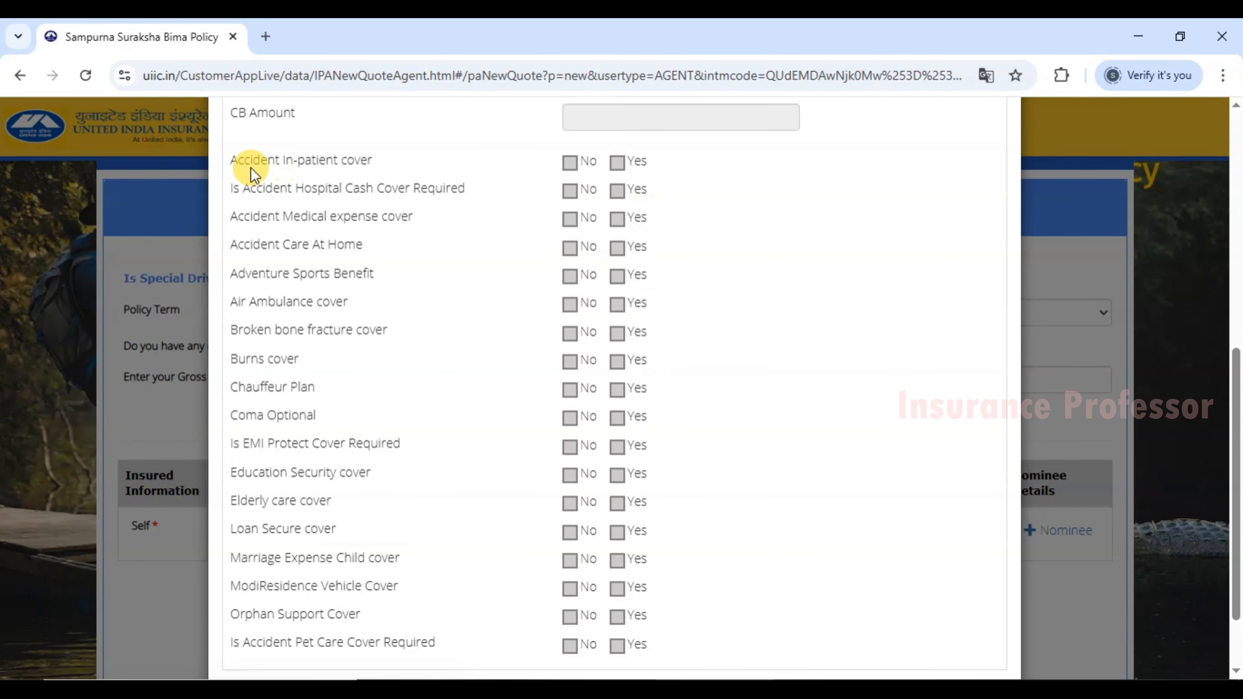
drag(238, 160, 327, 161)
click(375, 159)
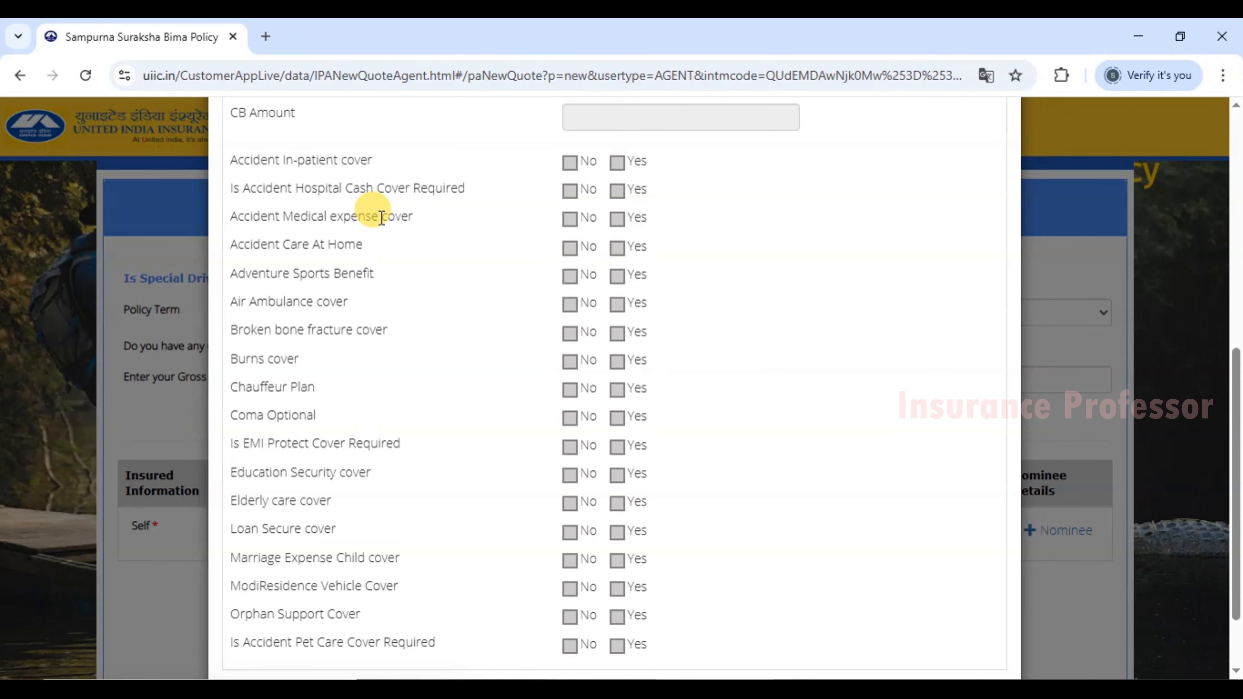
click(802, 691)
scroll(1019, 474, down, 1)
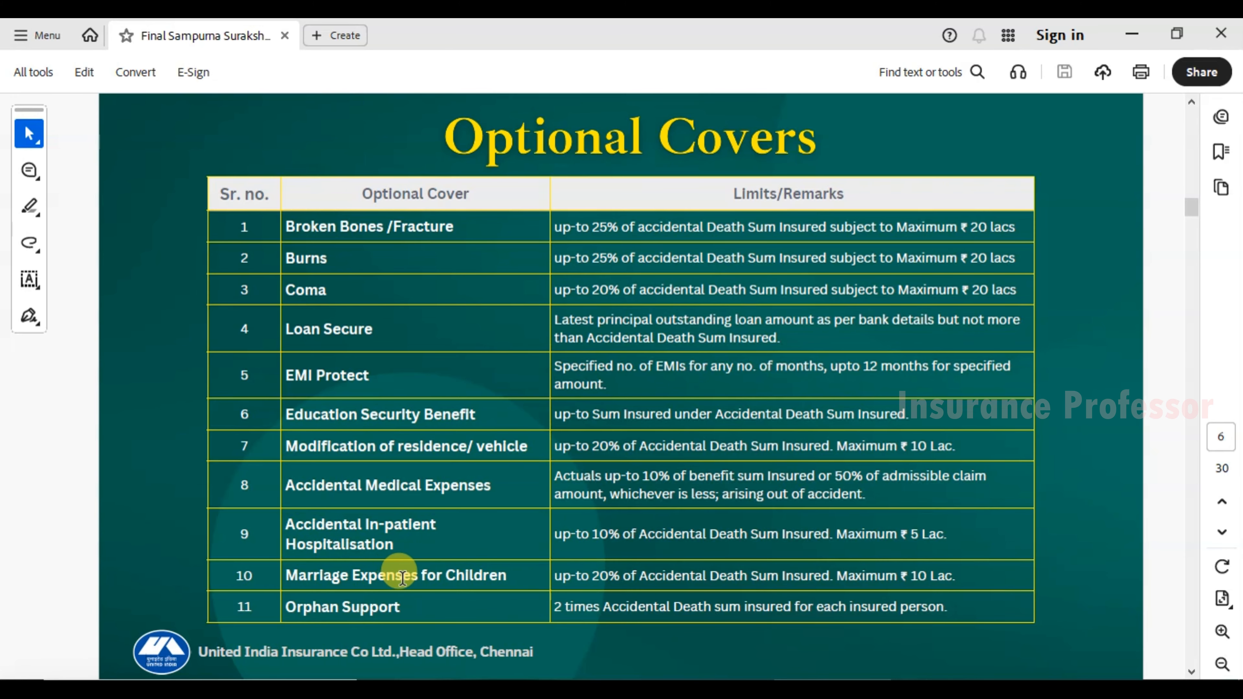
Read the remaining Optional Covers in the brochure, from Elderly Care through Pet Care.
scroll(425, 595, down, 2)
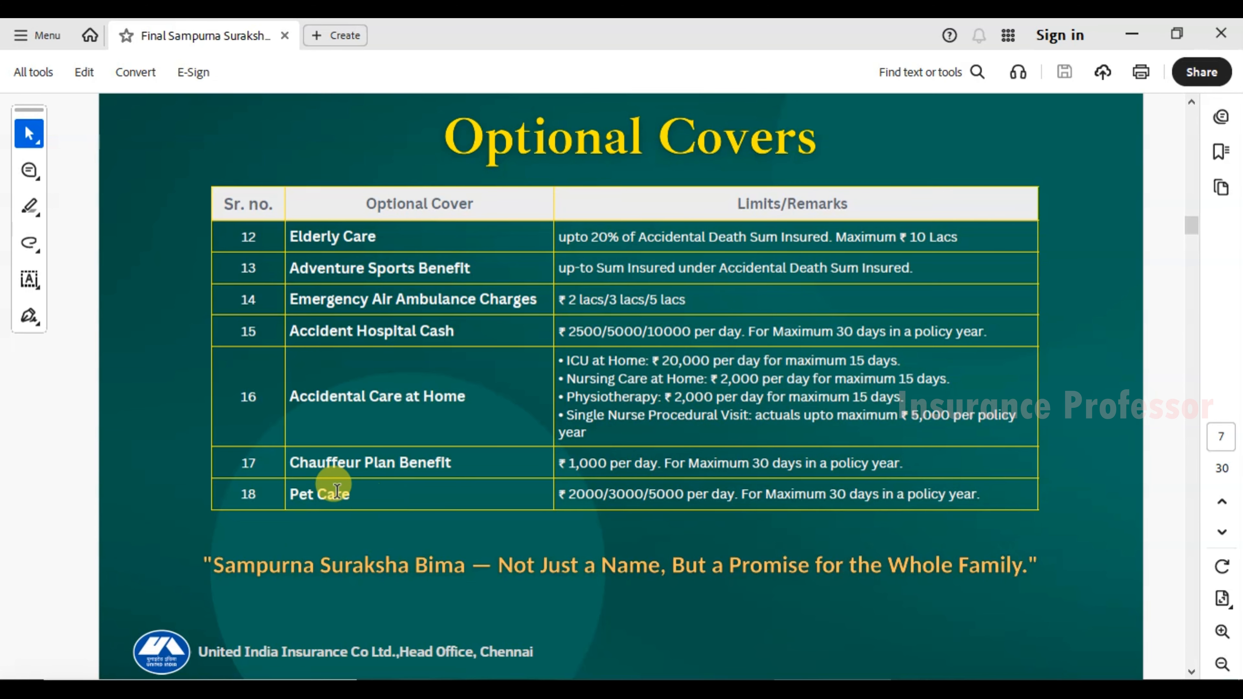
drag(239, 495, 259, 496)
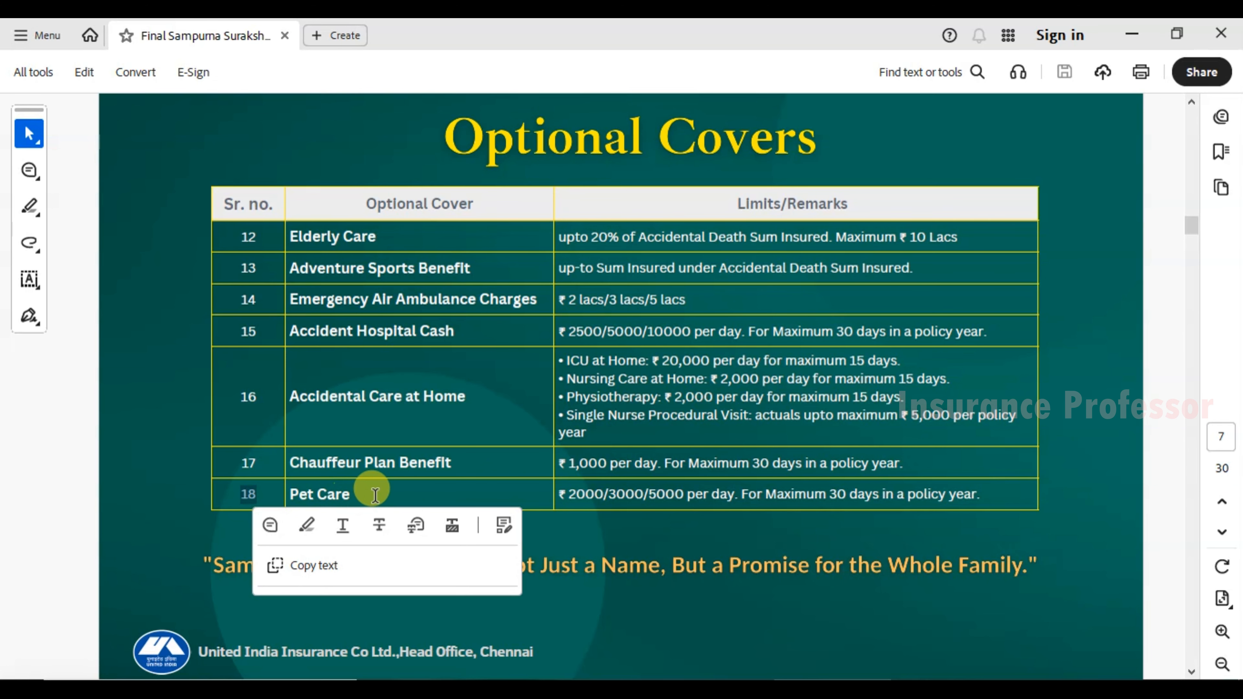
click(386, 499)
drag(464, 148, 751, 140)
click(834, 116)
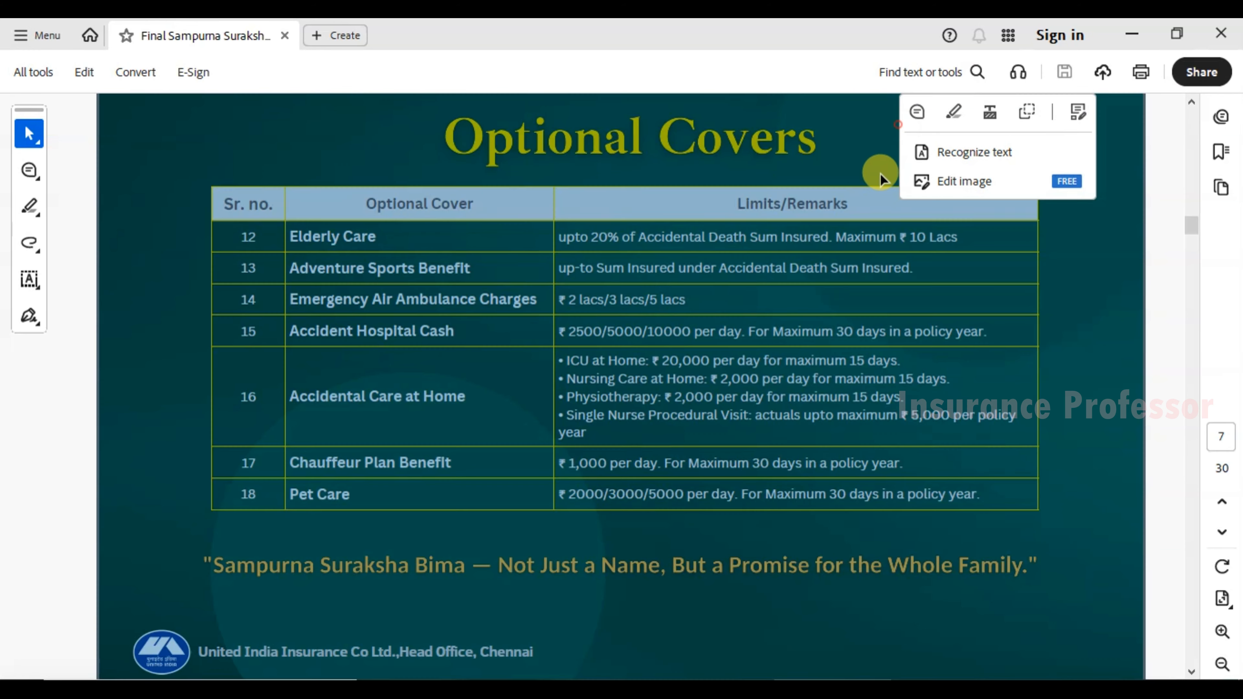
click(870, 160)
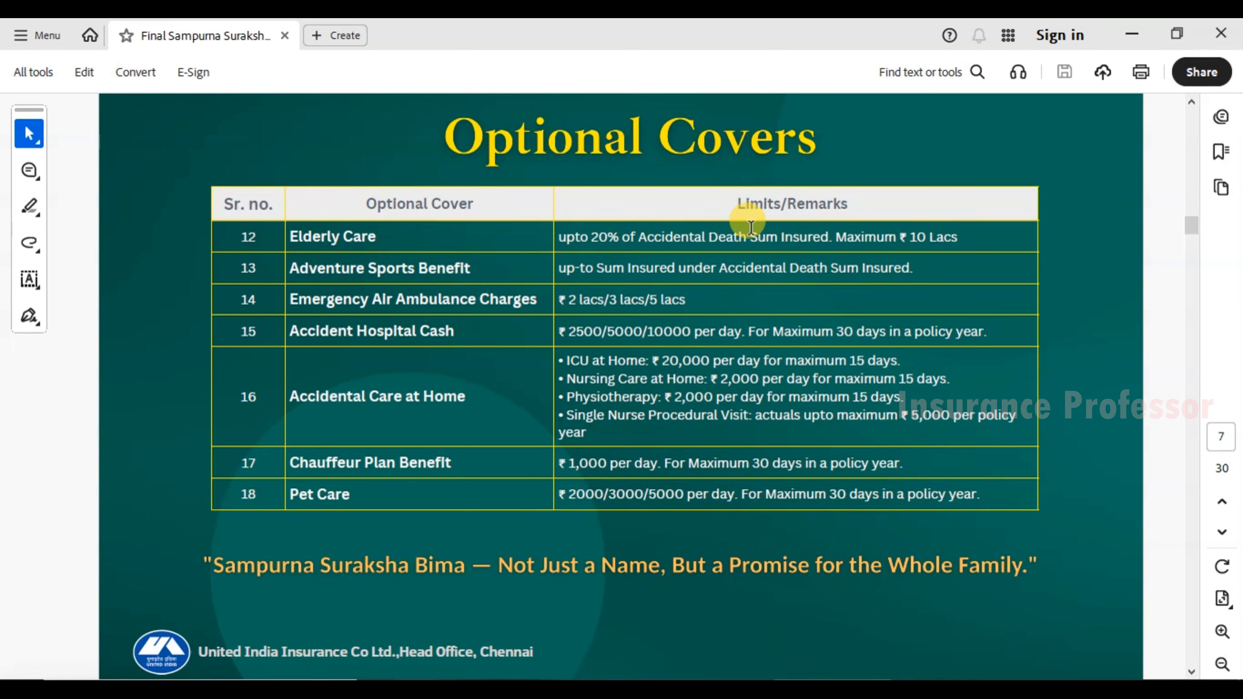
scroll(830, 324, up, 2)
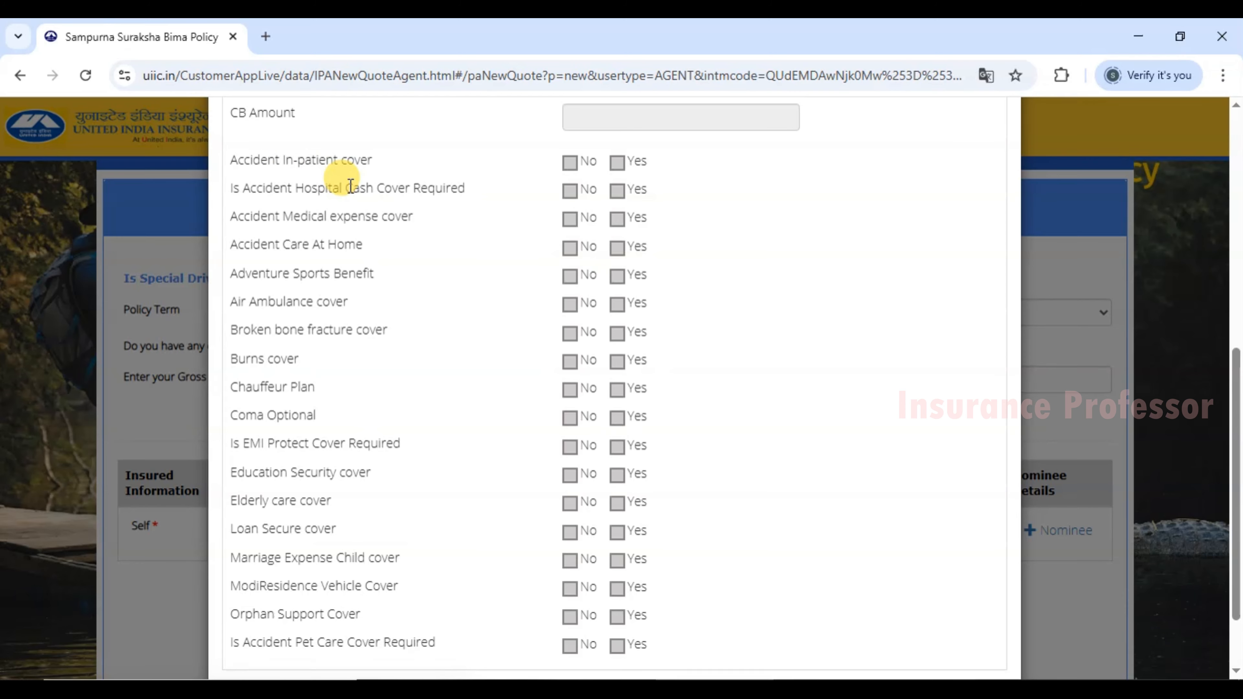
scroll(337, 181, up, 5)
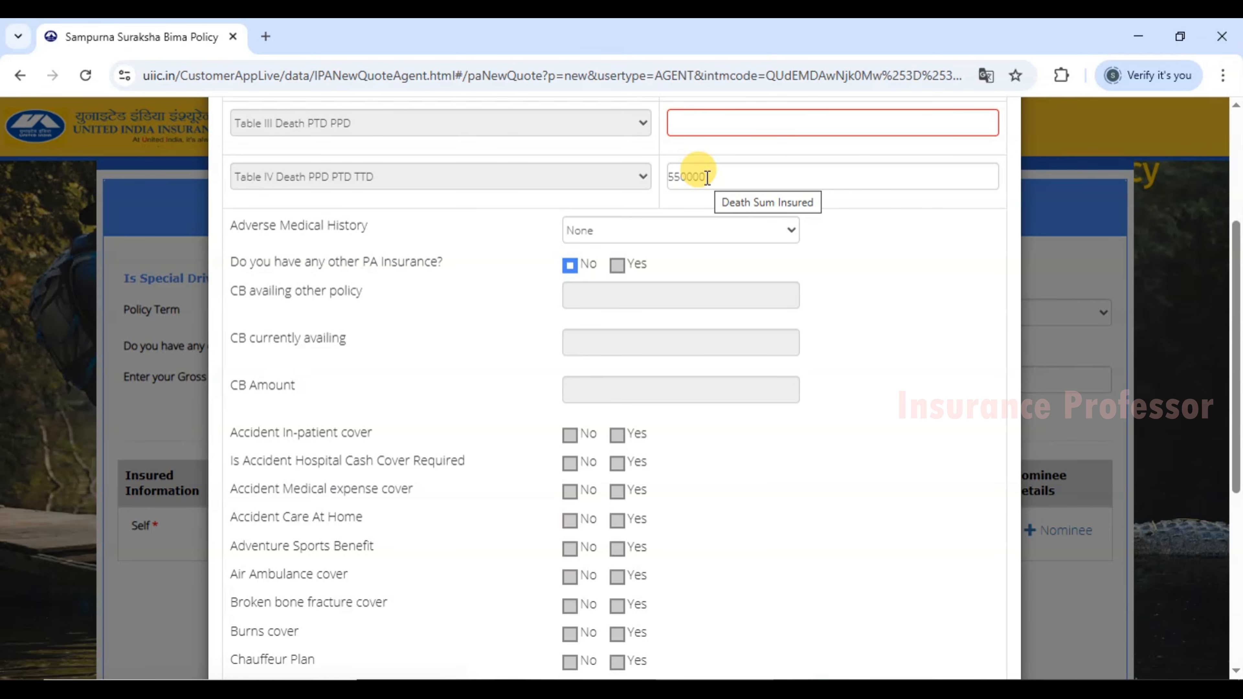
Set Accident In-patient cover to Yes and check its limits on the Optional Covers slide.
scroll(646, 382, down, 1)
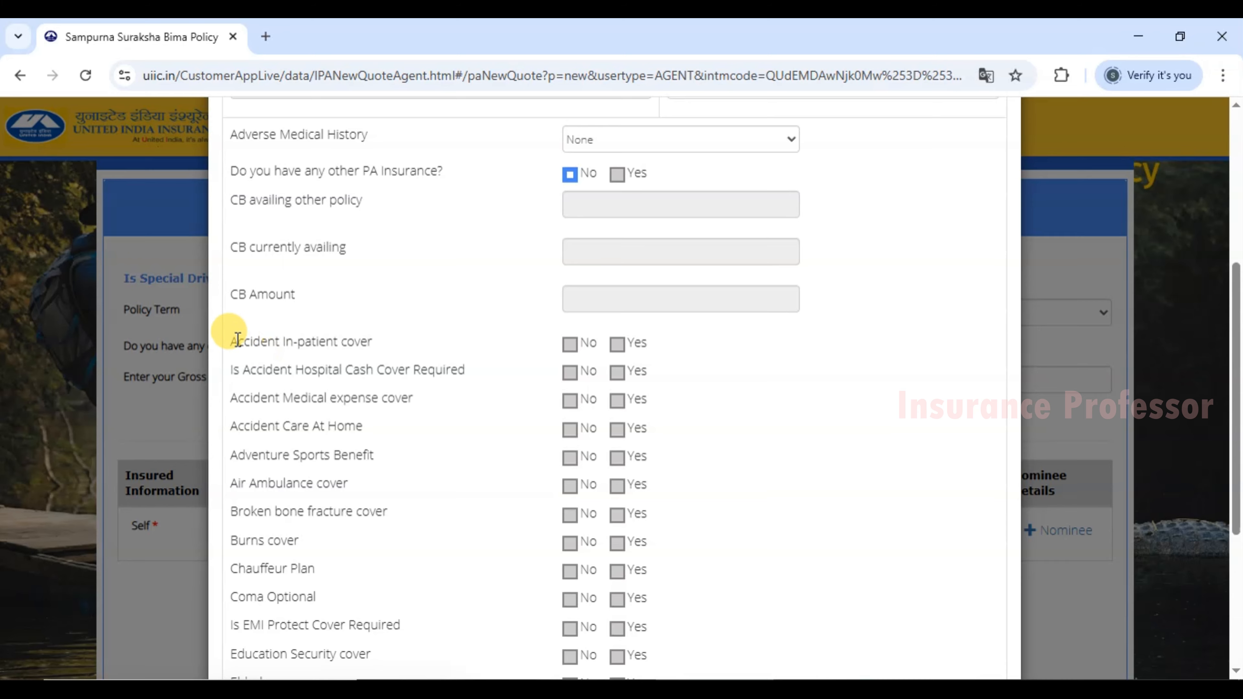
drag(234, 339, 375, 344)
click(375, 344)
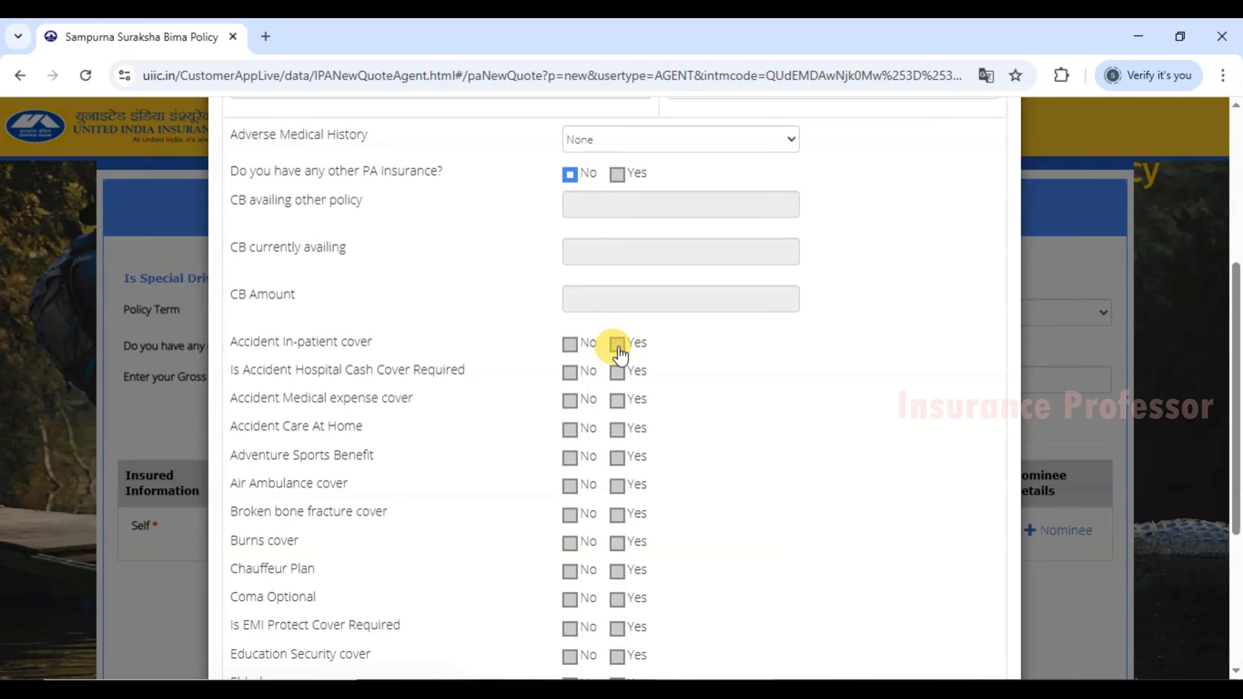
drag(237, 342, 340, 343)
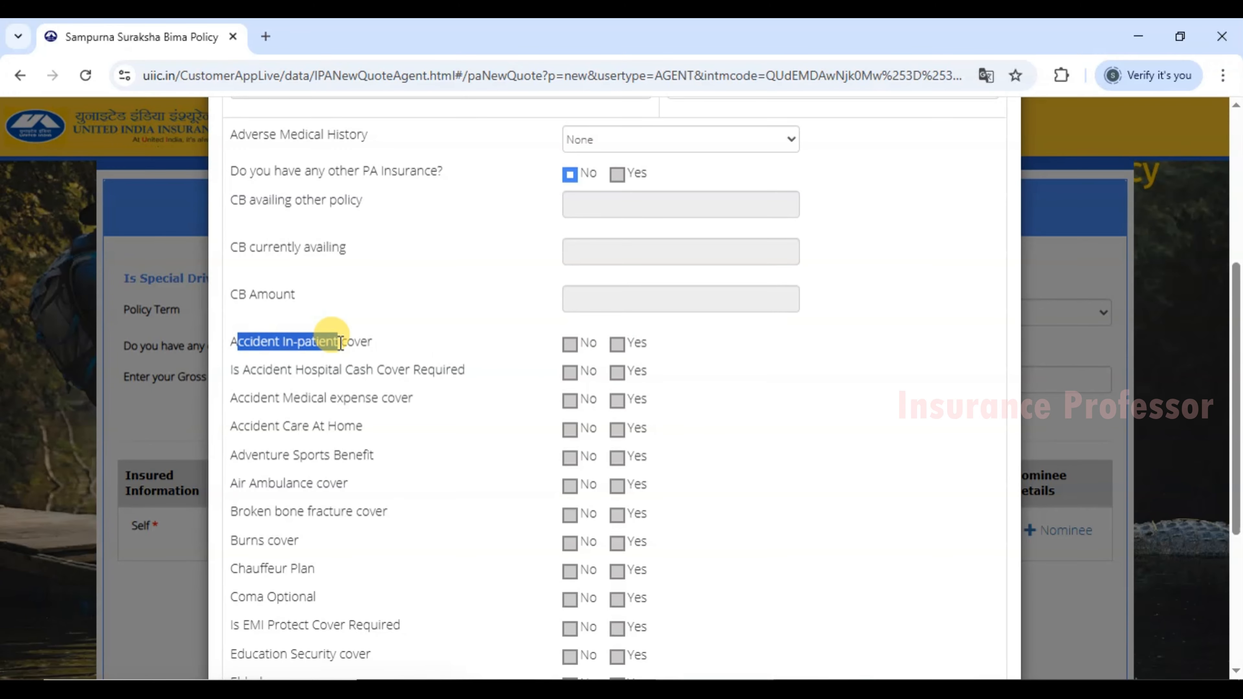
click(617, 344)
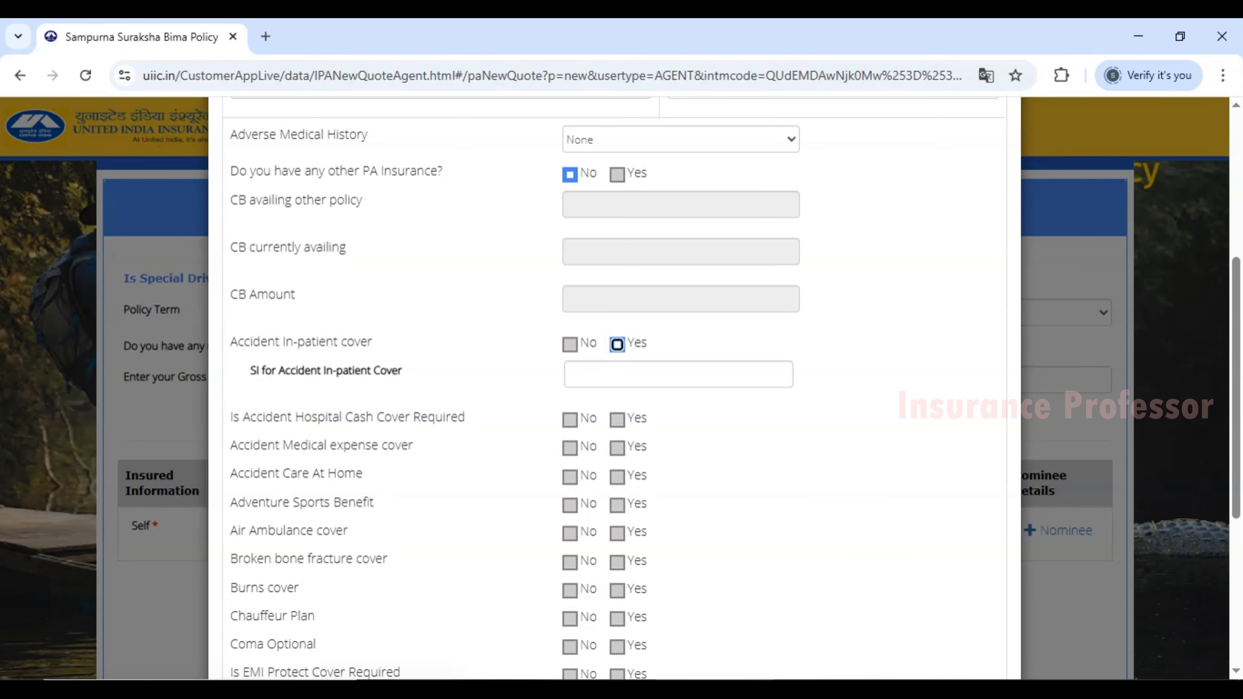
click(840, 689)
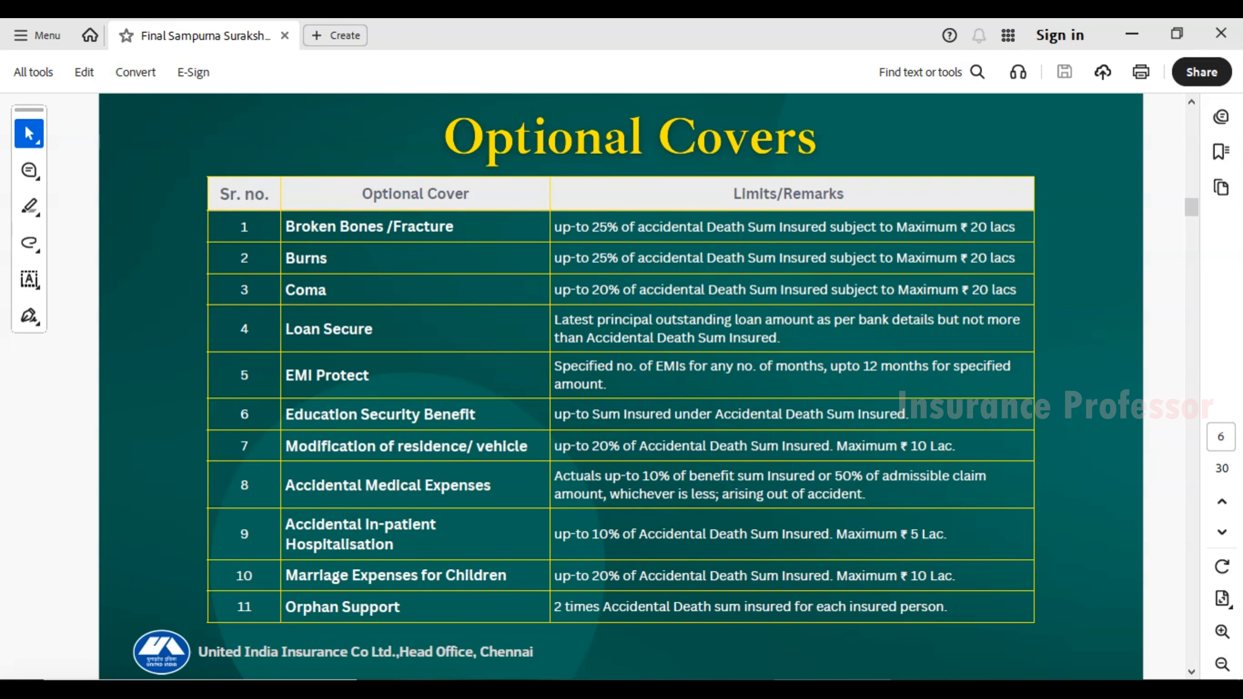
key(alt+Tab)
Select the SI for Accident In-patient Cover field and switch to the Excel premium calculator.
click(591, 374)
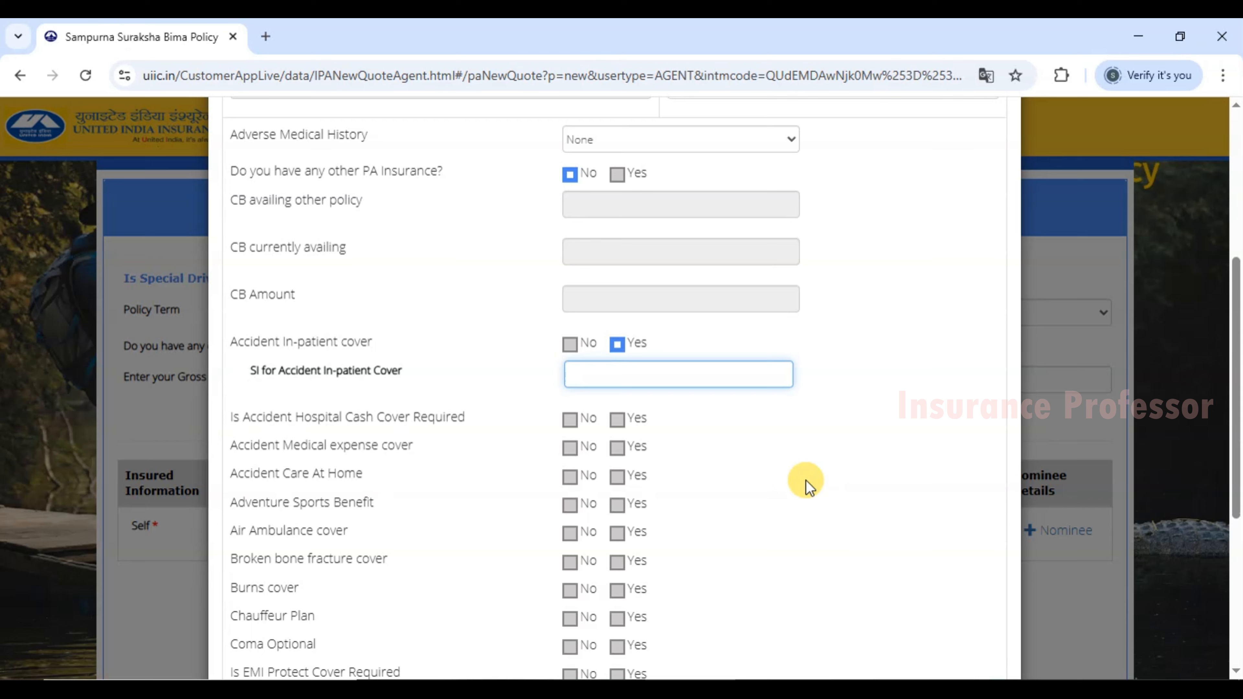
click(951, 688)
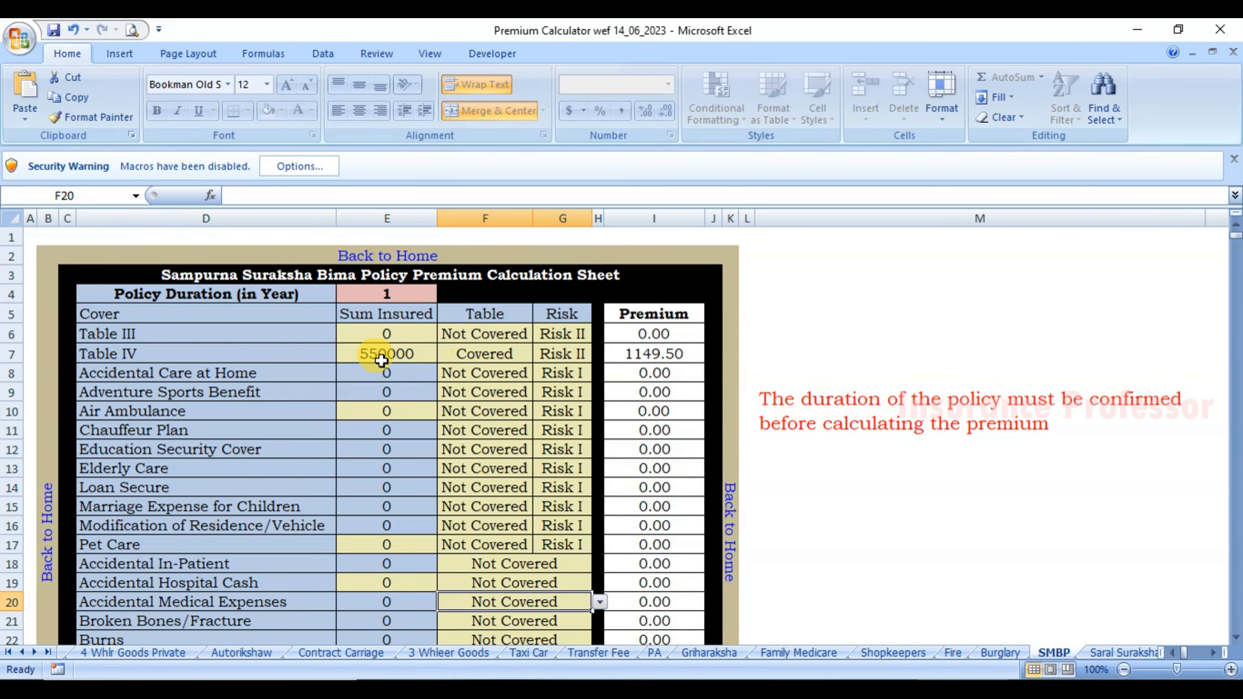
Set Table IV's sum insured in E7 to 0, re-enter 550000, and check the 1150 total premium.
click(364, 354)
text(0)
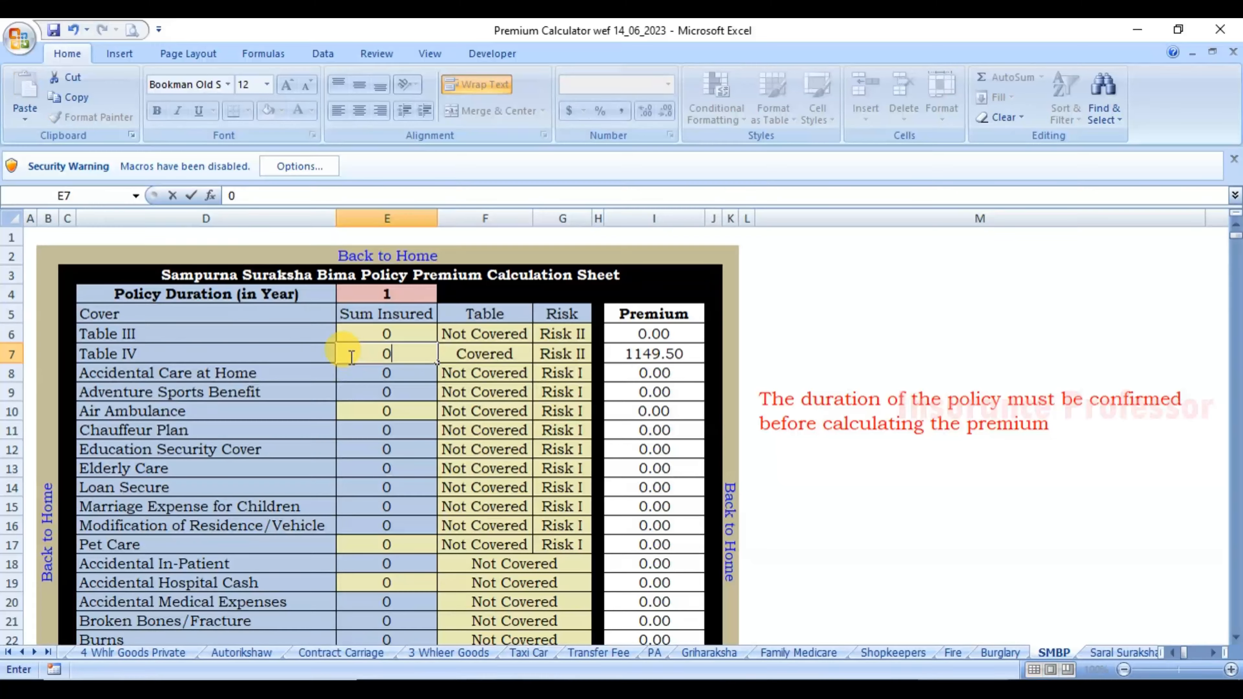
key(Return)
click(347, 353)
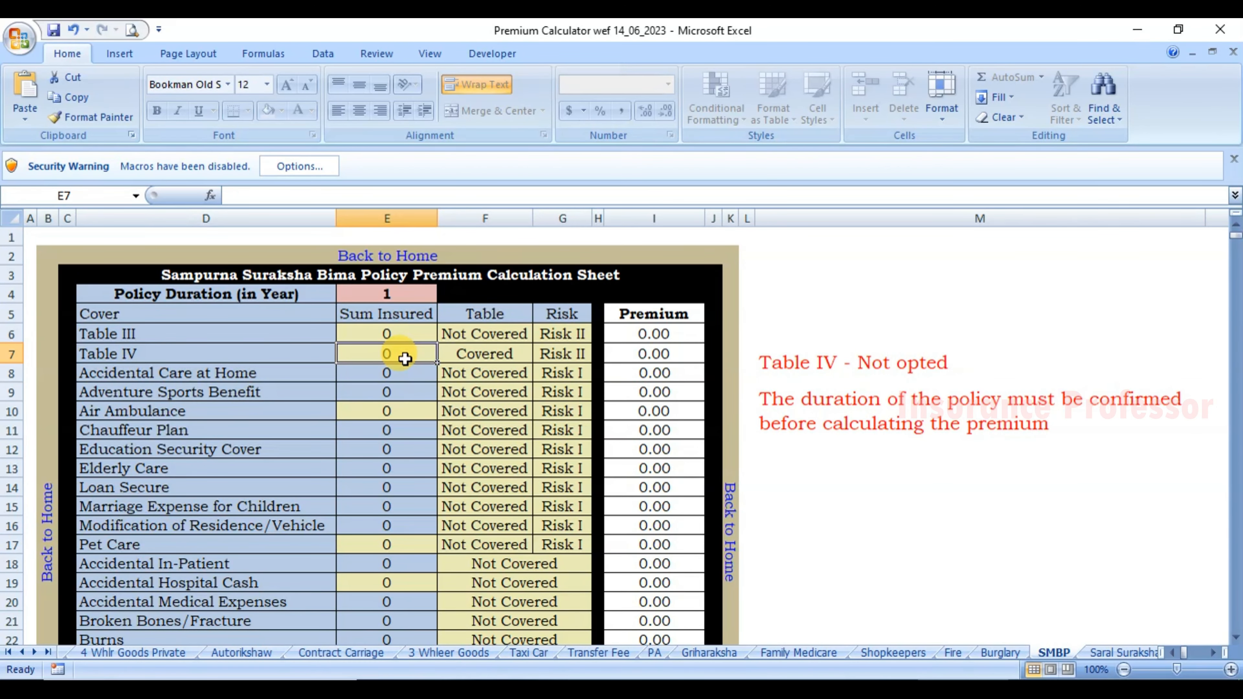
text(550000)
key(Return)
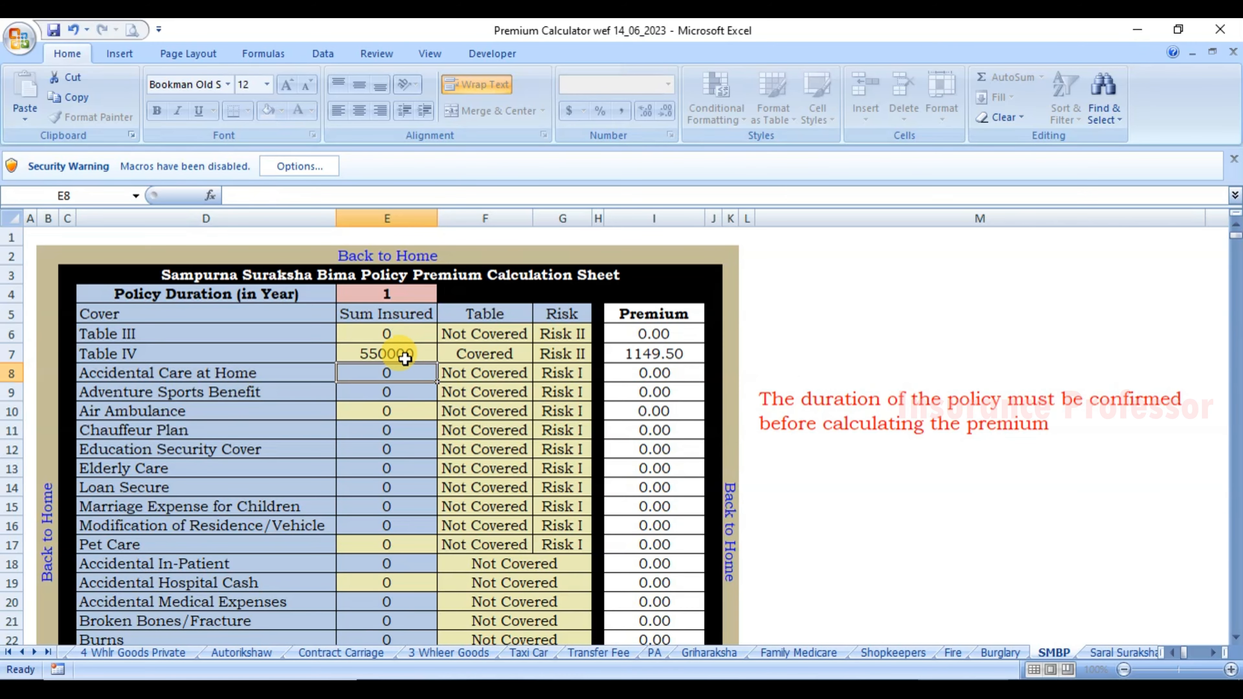
scroll(637, 391, down, 4)
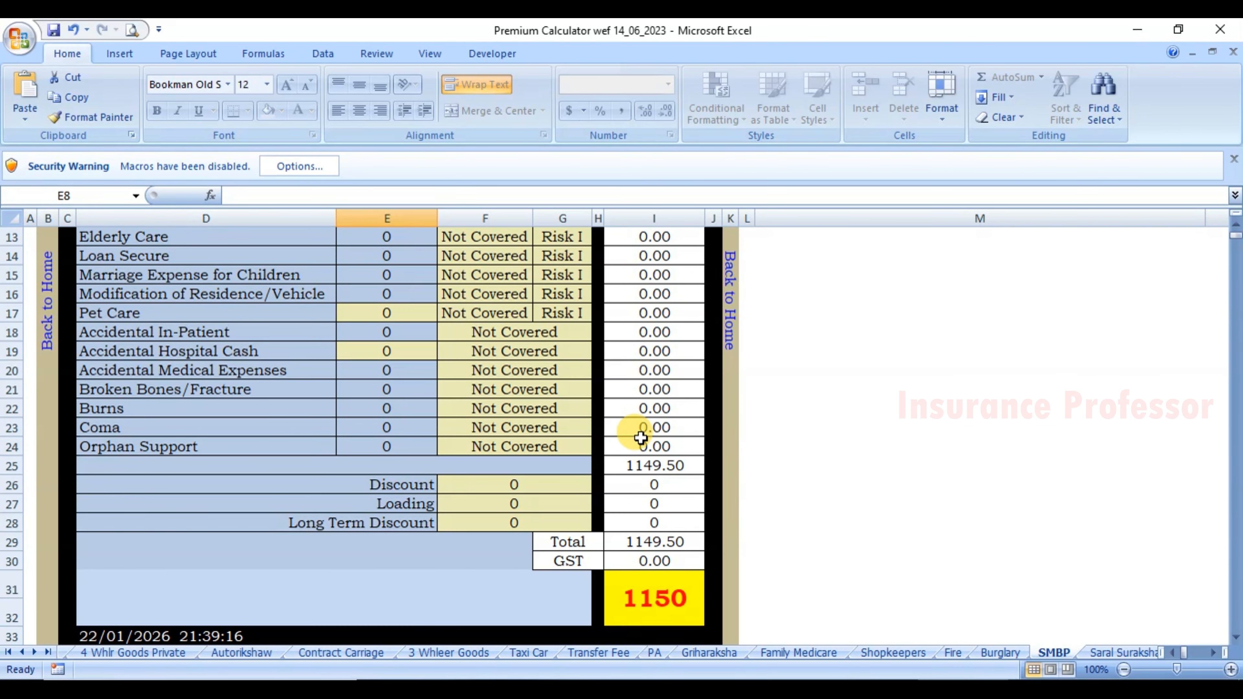
click(655, 599)
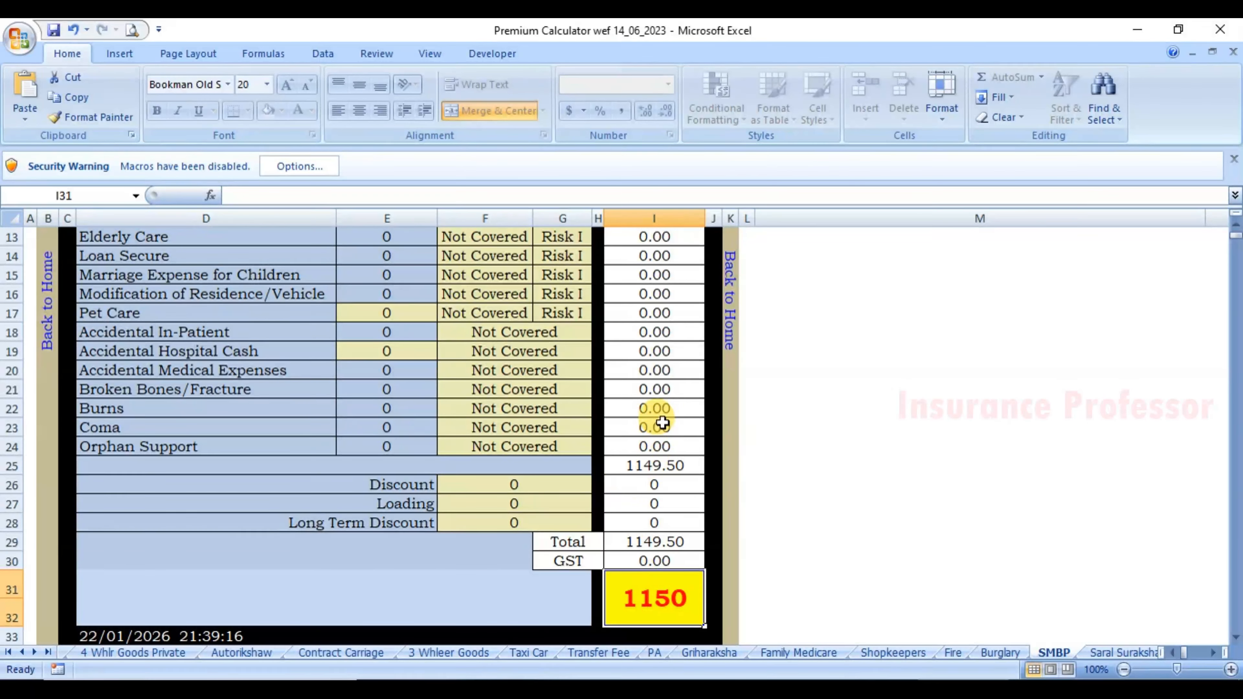
scroll(631, 406, up, 4)
click(578, 355)
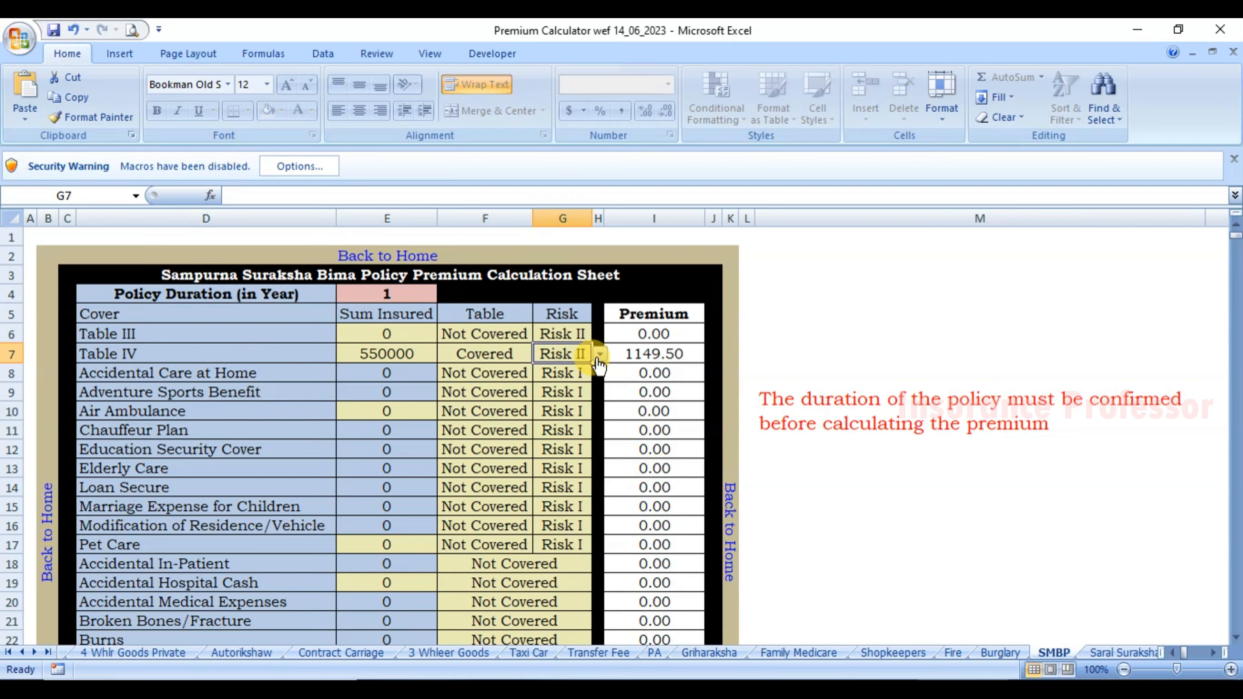
Try Table IV at Risk I, seeing the premium drop to 638, then restore Risk II.
click(599, 355)
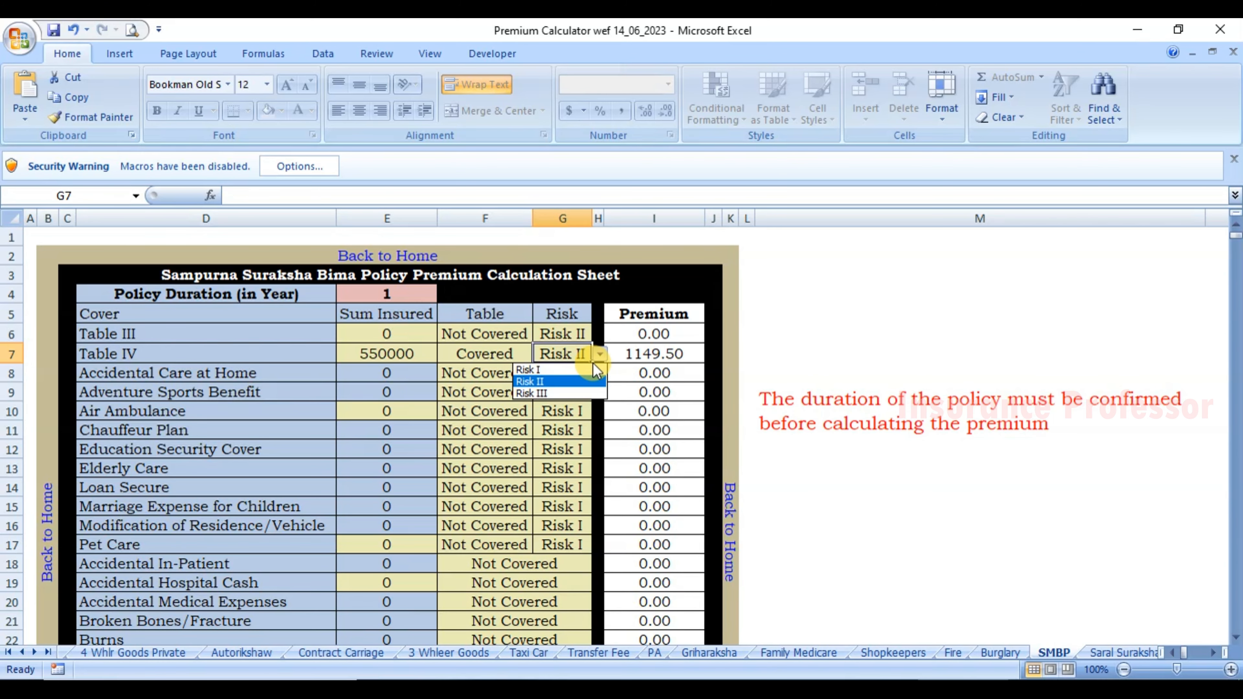
click(563, 370)
scroll(663, 369, down, 5)
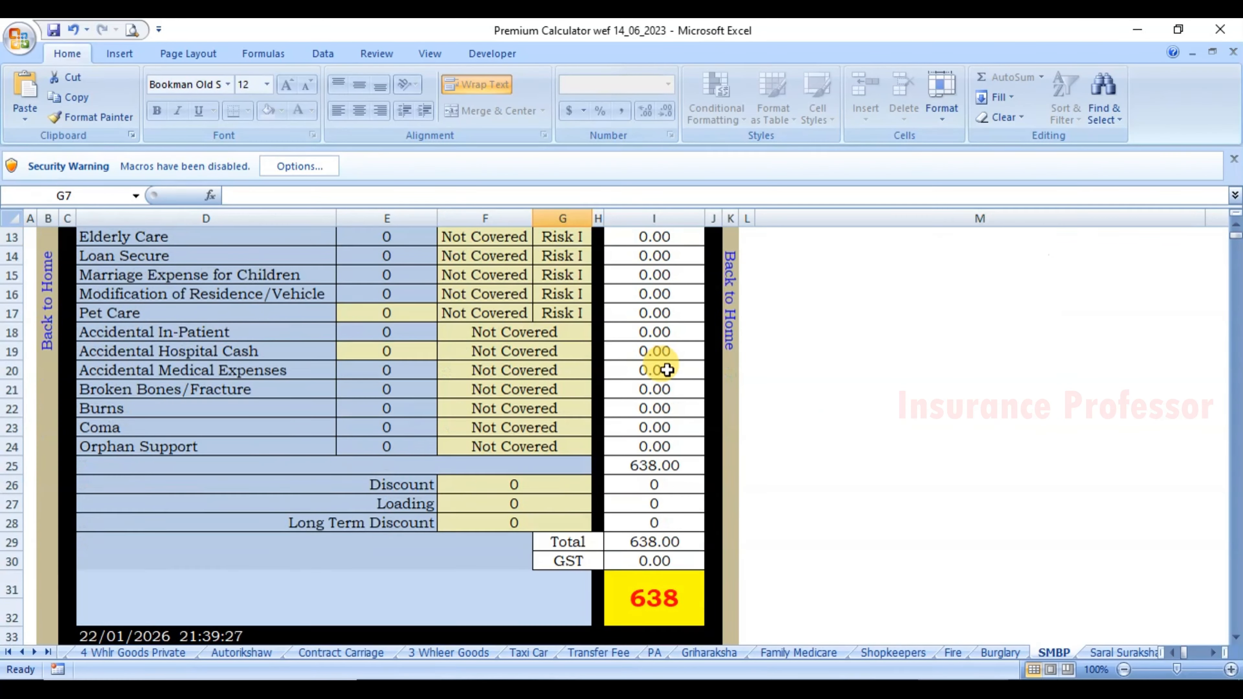
click(656, 528)
scroll(646, 373, up, 4)
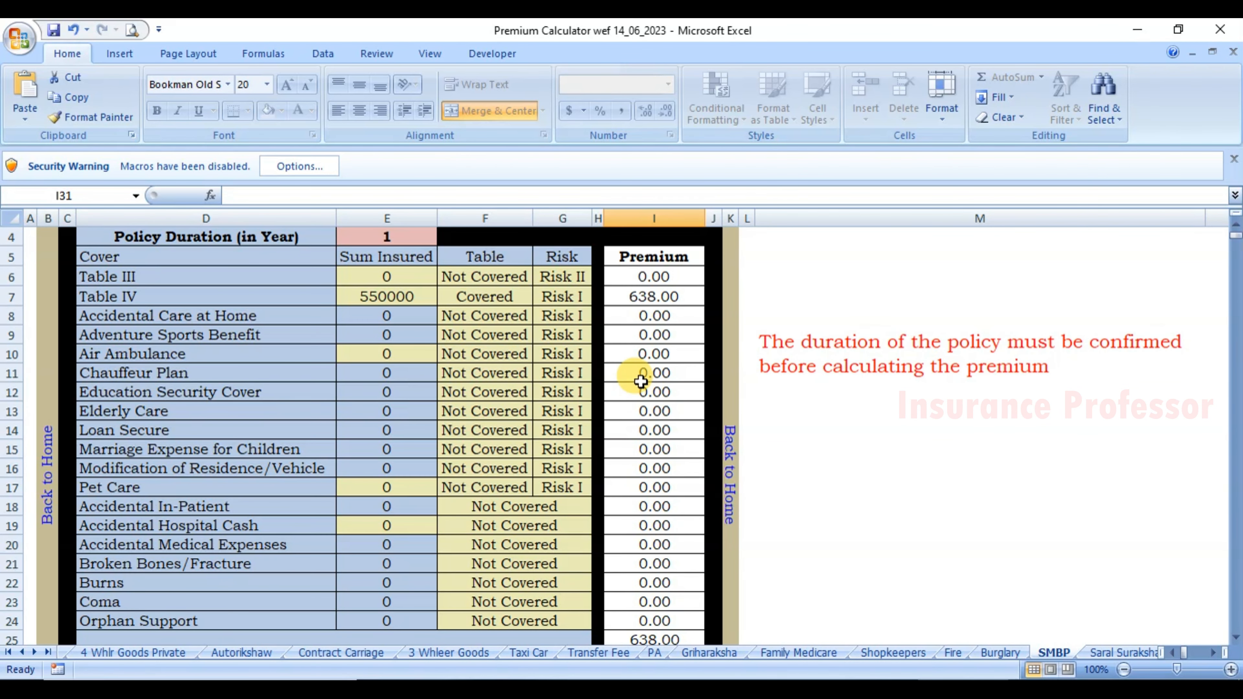
click(576, 298)
click(599, 298)
click(563, 324)
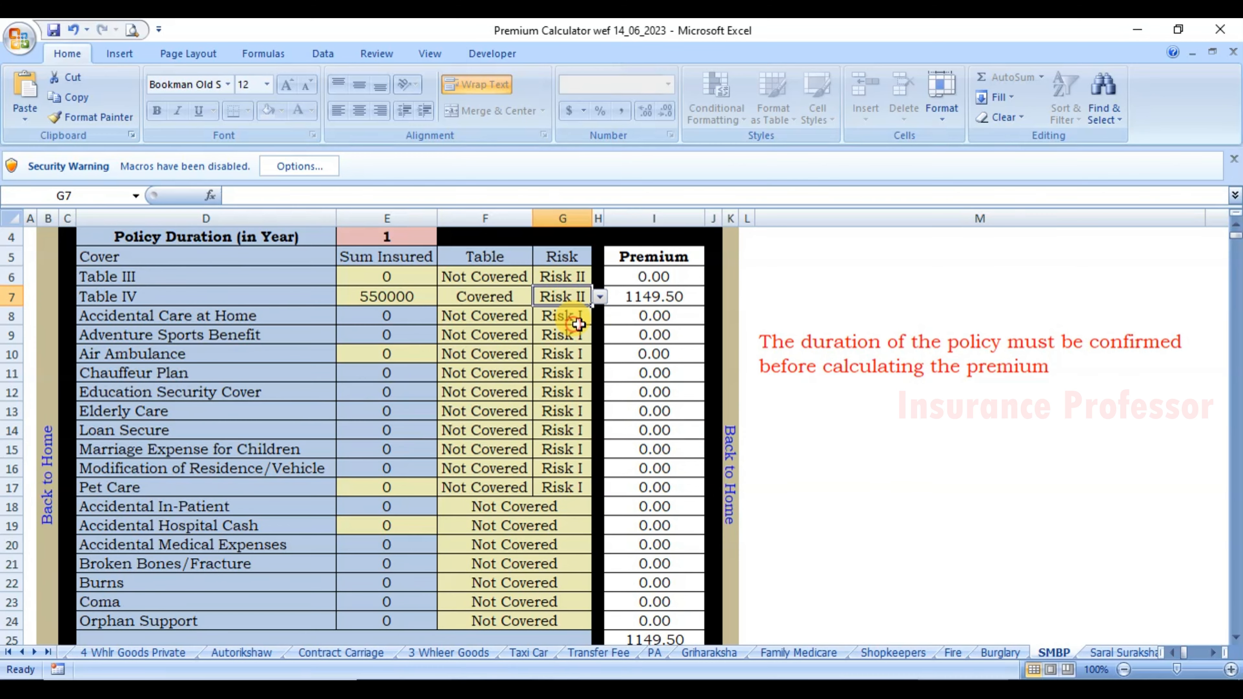
Try Table IV at Risk III for a 1700 premium, then settle back on Risk II.
scroll(646, 356, down, 4)
scroll(646, 392, up, 5)
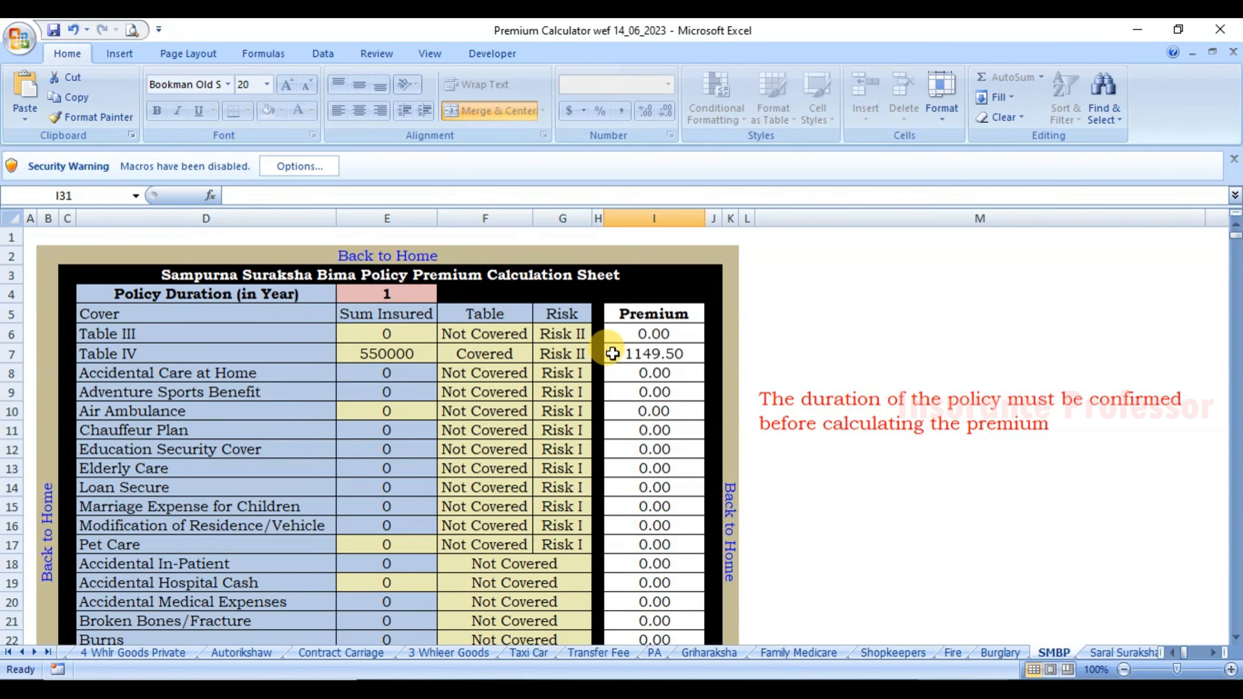
click(600, 355)
click(565, 393)
scroll(653, 392, down, 4)
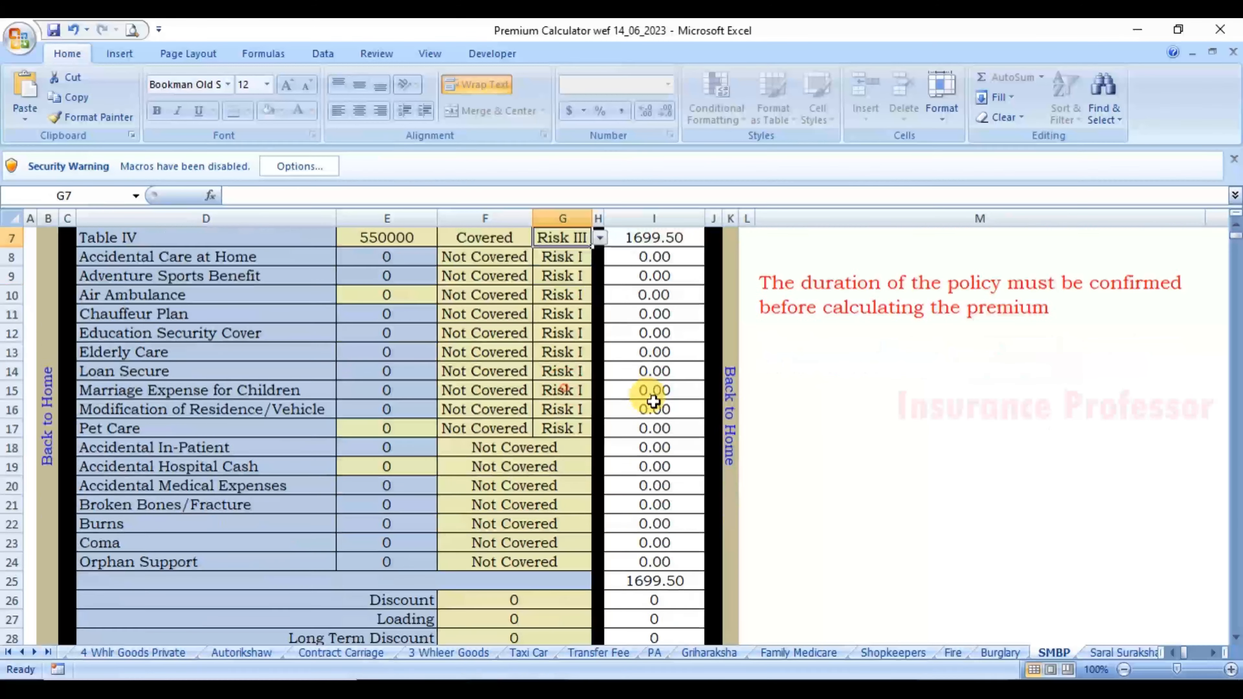
click(641, 599)
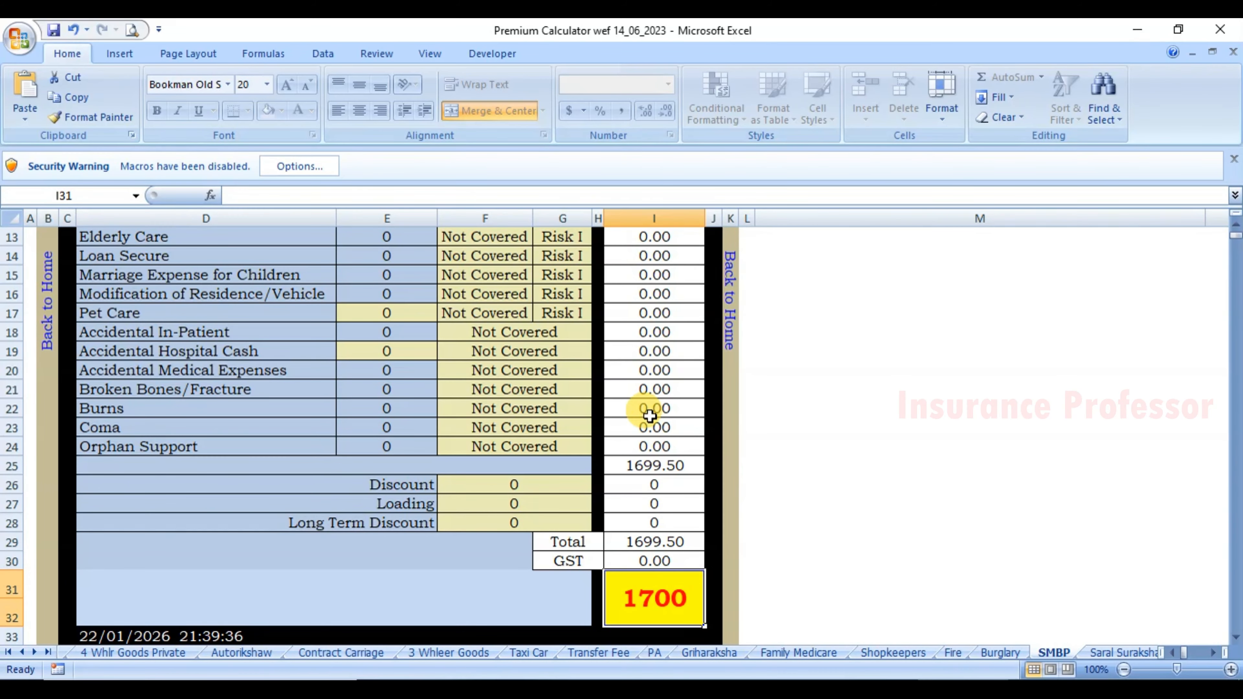
scroll(652, 410, up, 4)
click(582, 354)
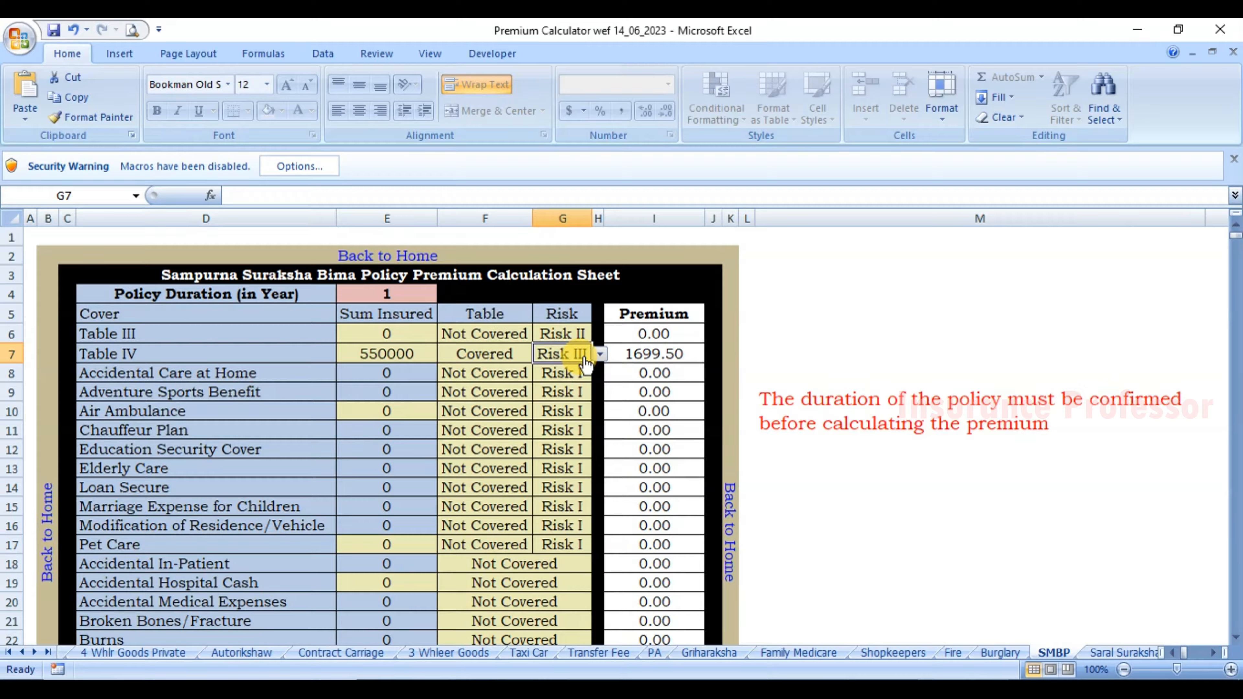
click(585, 358)
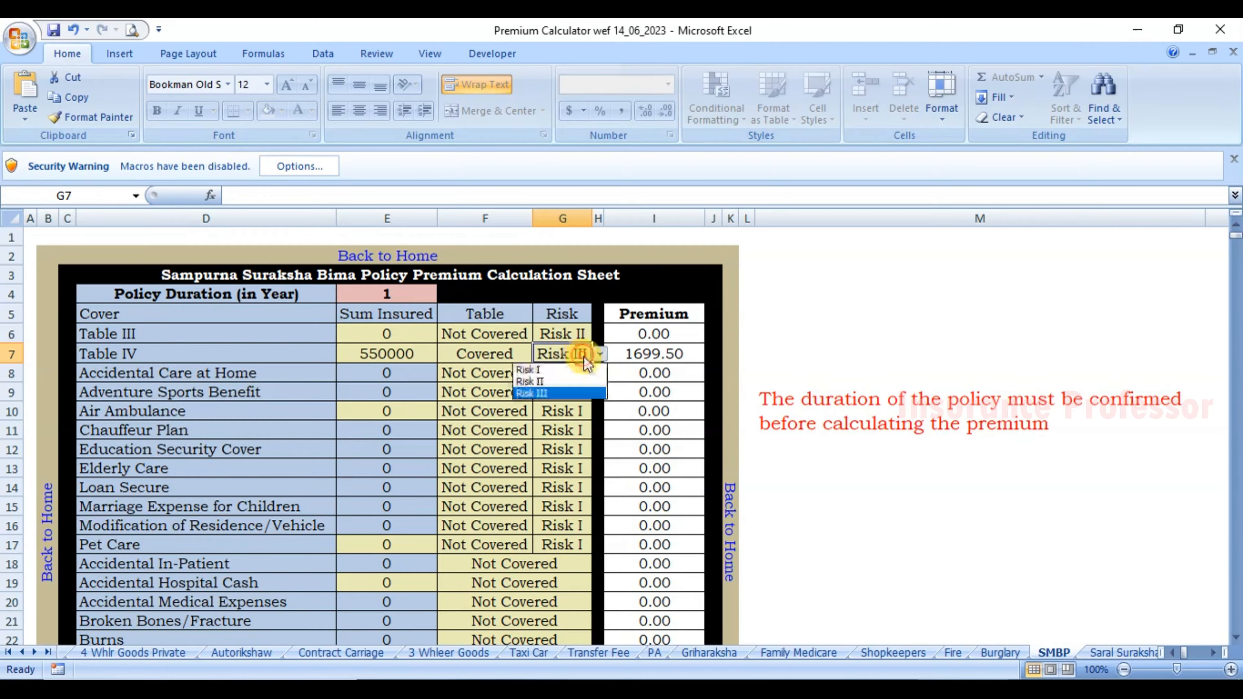
click(547, 385)
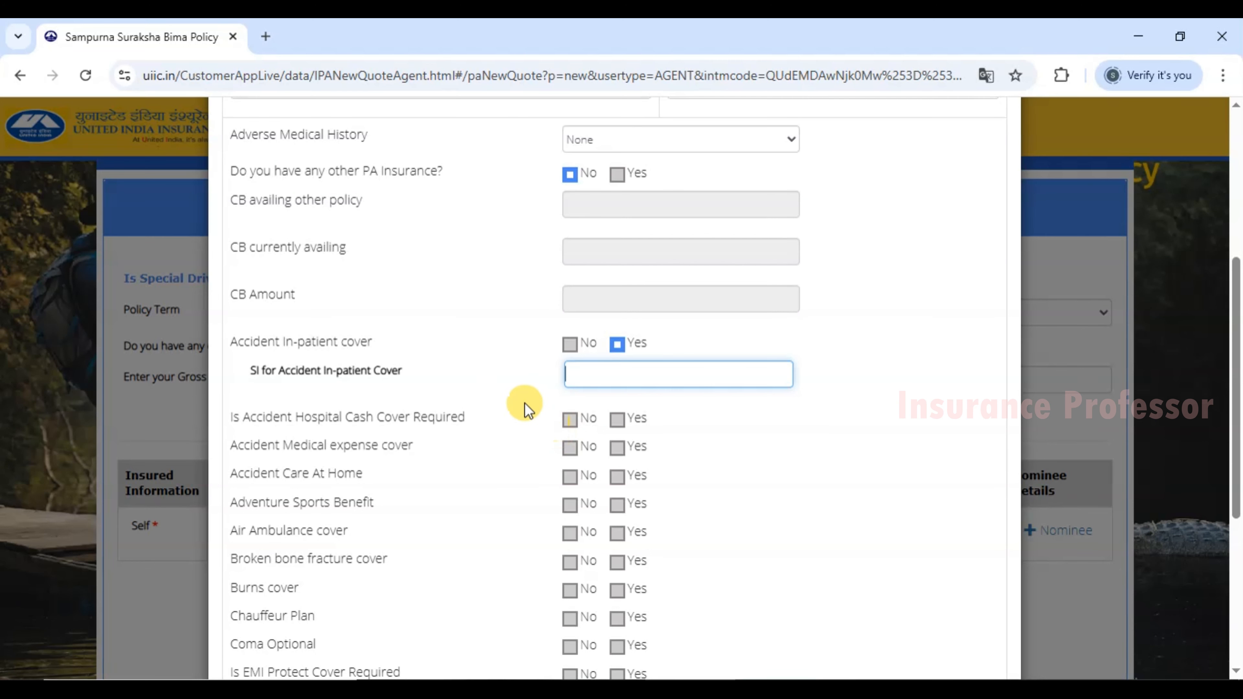
drag(239, 342, 341, 343)
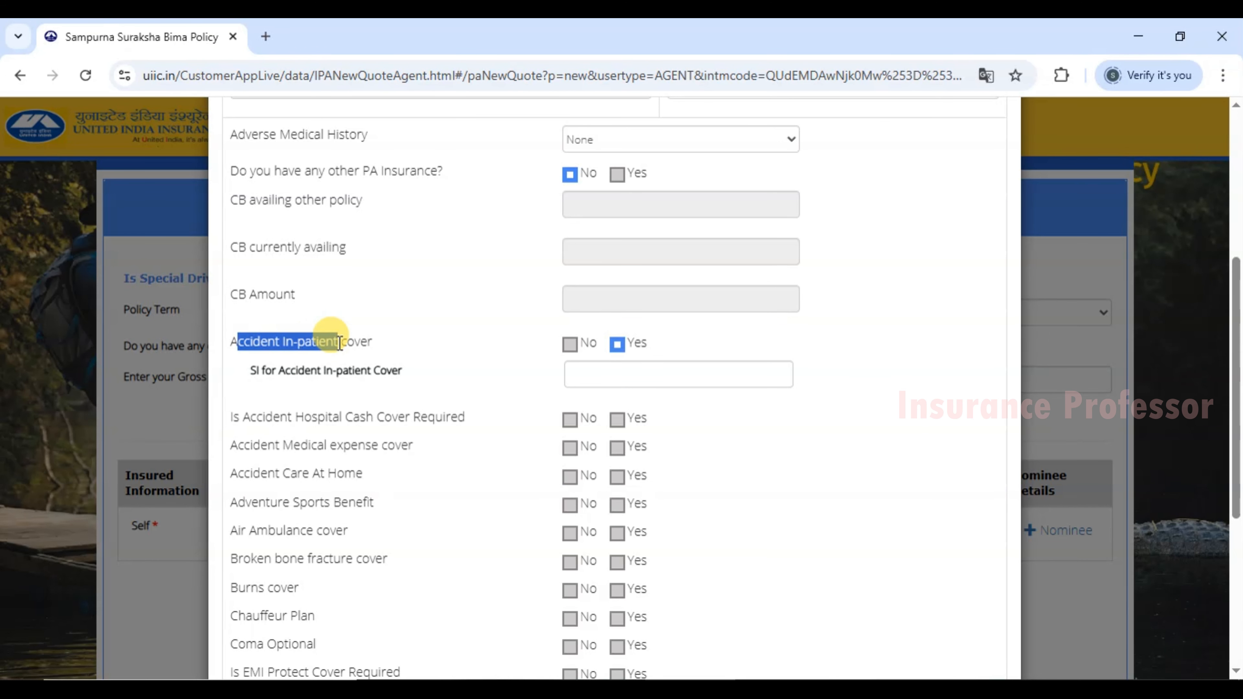
Add Accidental In-Patient cover at Risk II in the calculator, for a 1208.02 total.
click(364, 344)
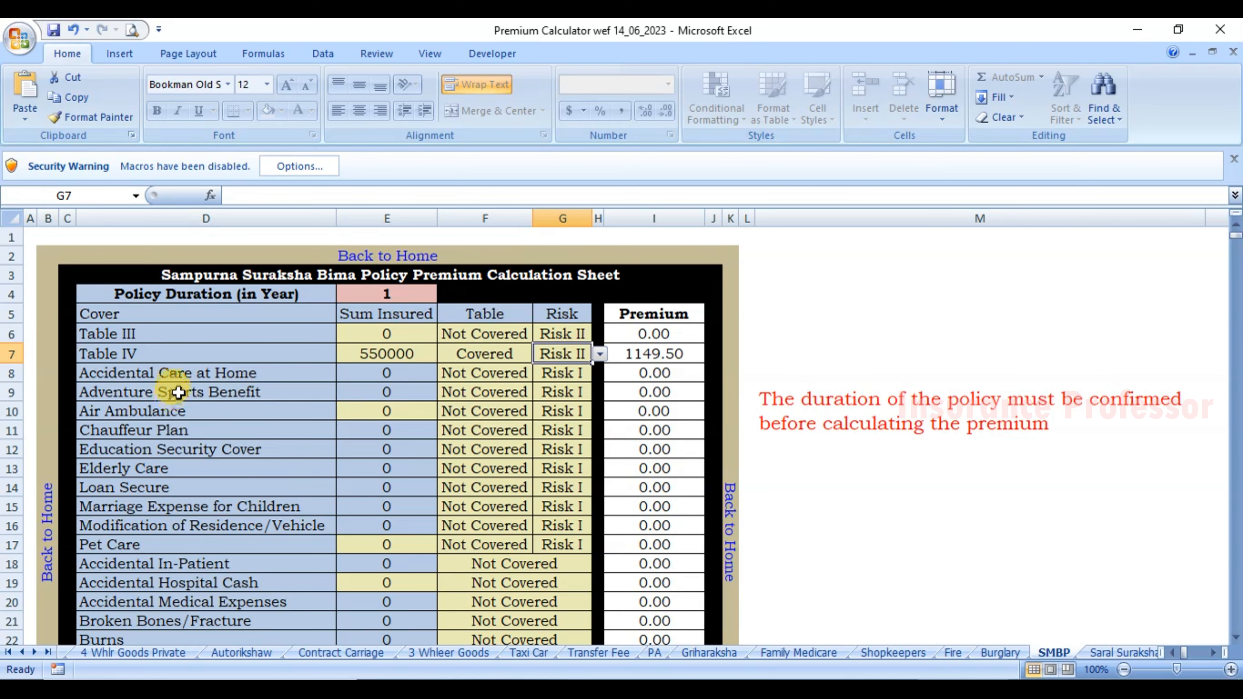
scroll(178, 392, down, 2)
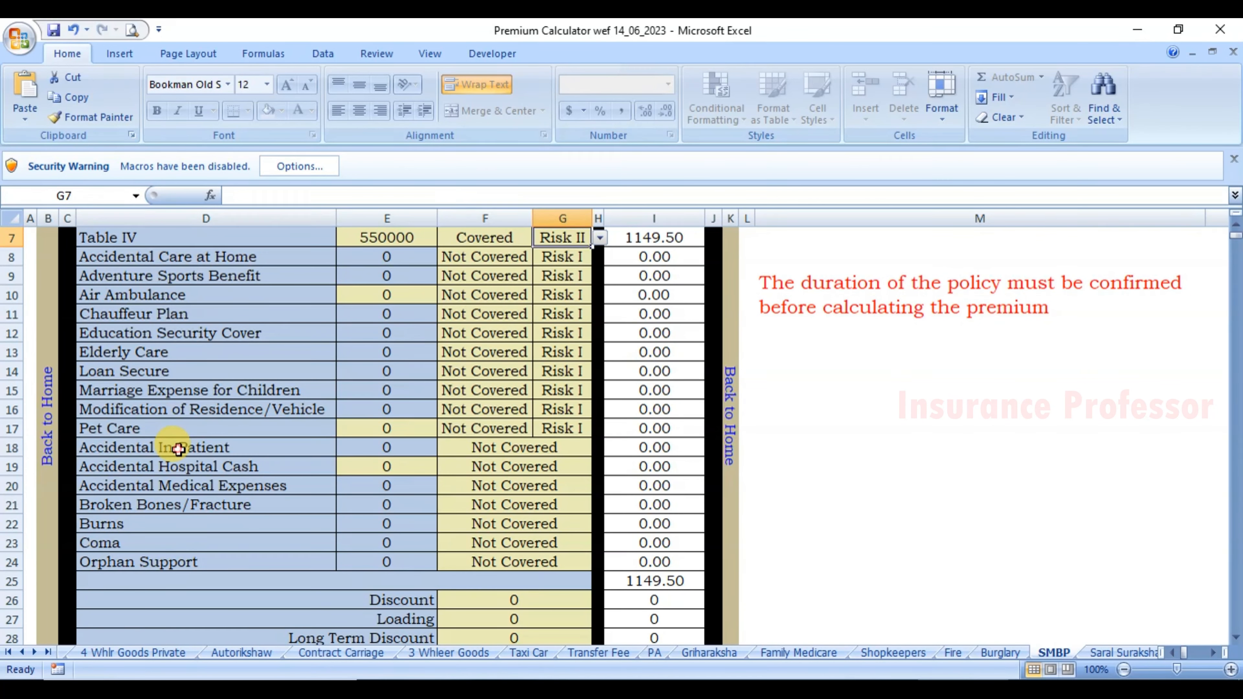
click(292, 444)
click(499, 444)
key(alt+Down)
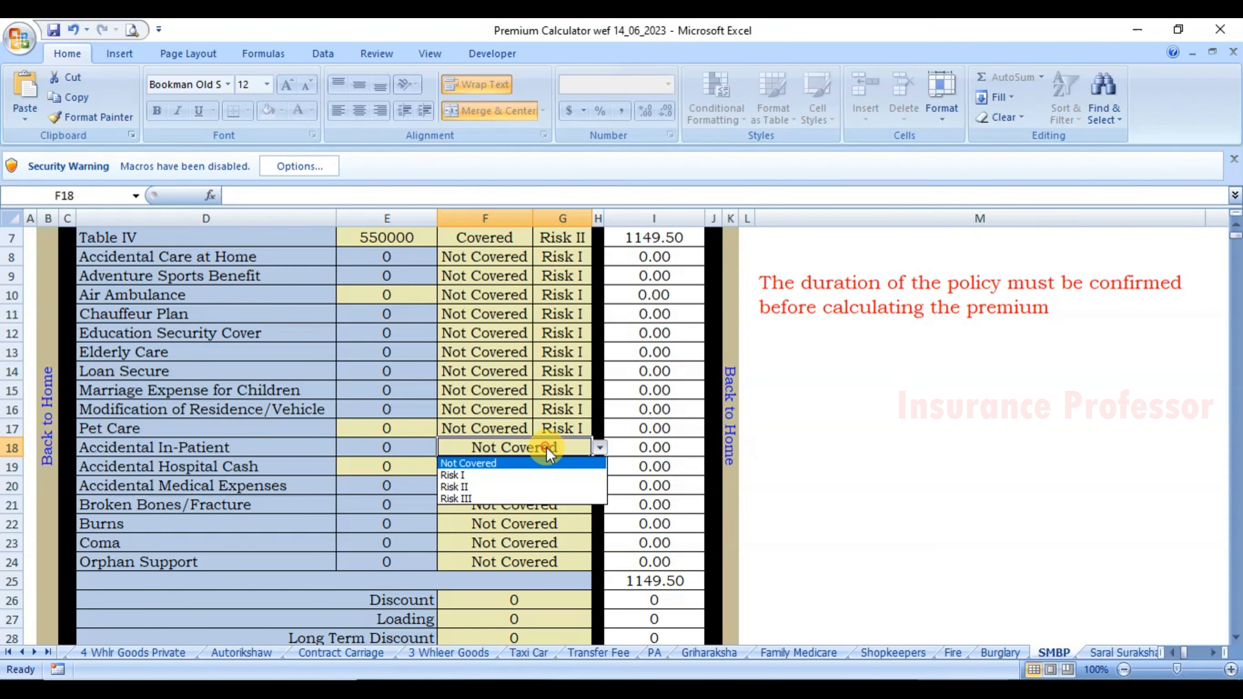
click(495, 487)
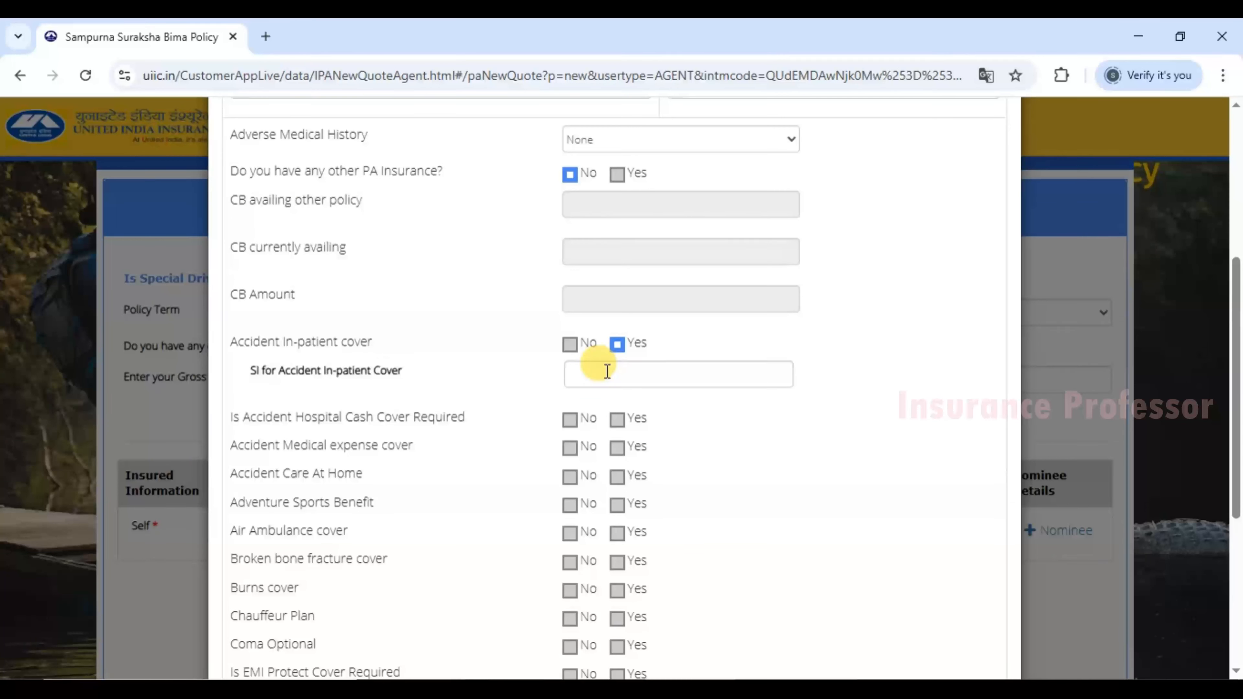
click(607, 371)
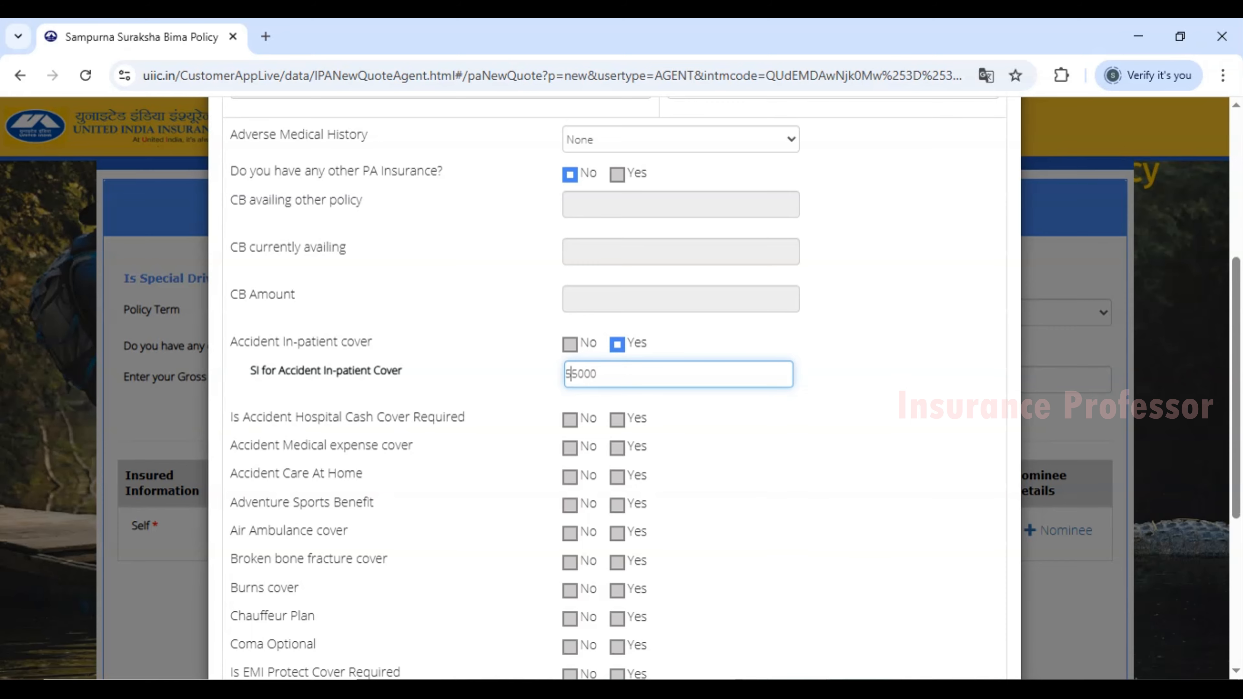
Check the Accident In-patient limits on the brochure's Optional Covers page.
click(470, 689)
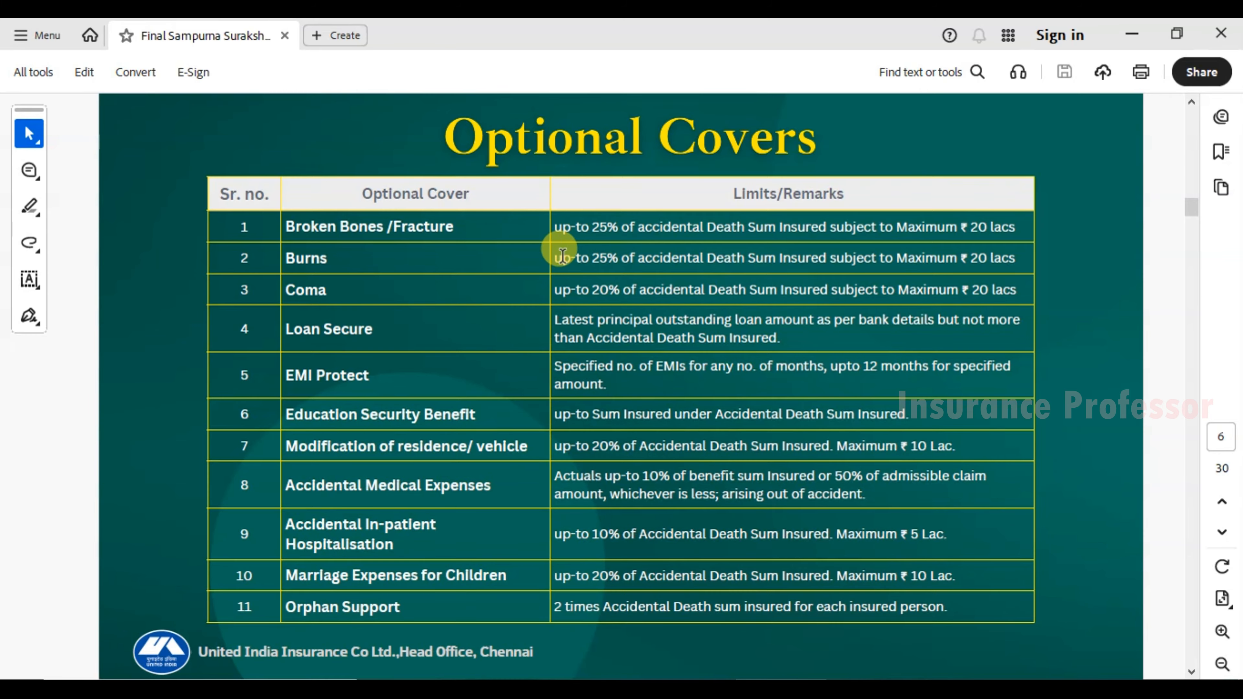
Check the row 9 accident in-patient hospitalisation limit in the Optional Covers PDF.
mouse_move(556, 535)
mouse_down()
mouse_move(841, 537)
mouse_move(801, 539)
mouse_move(828, 524)
mouse_up()
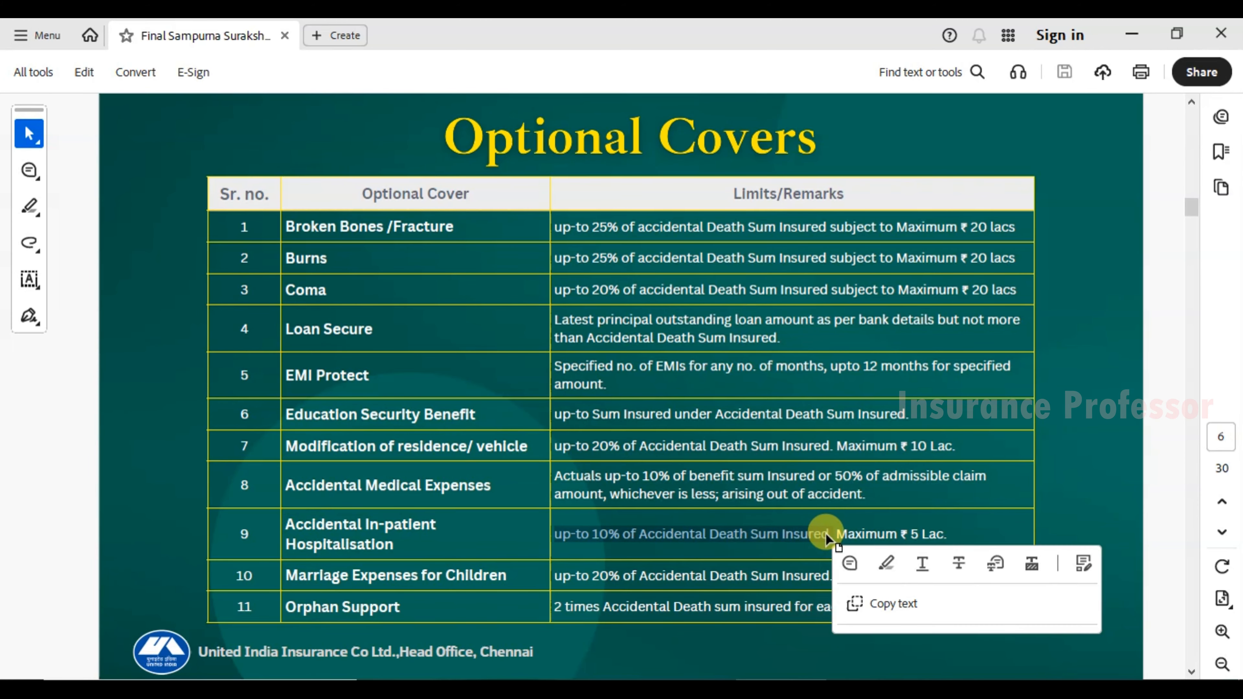
click(805, 527)
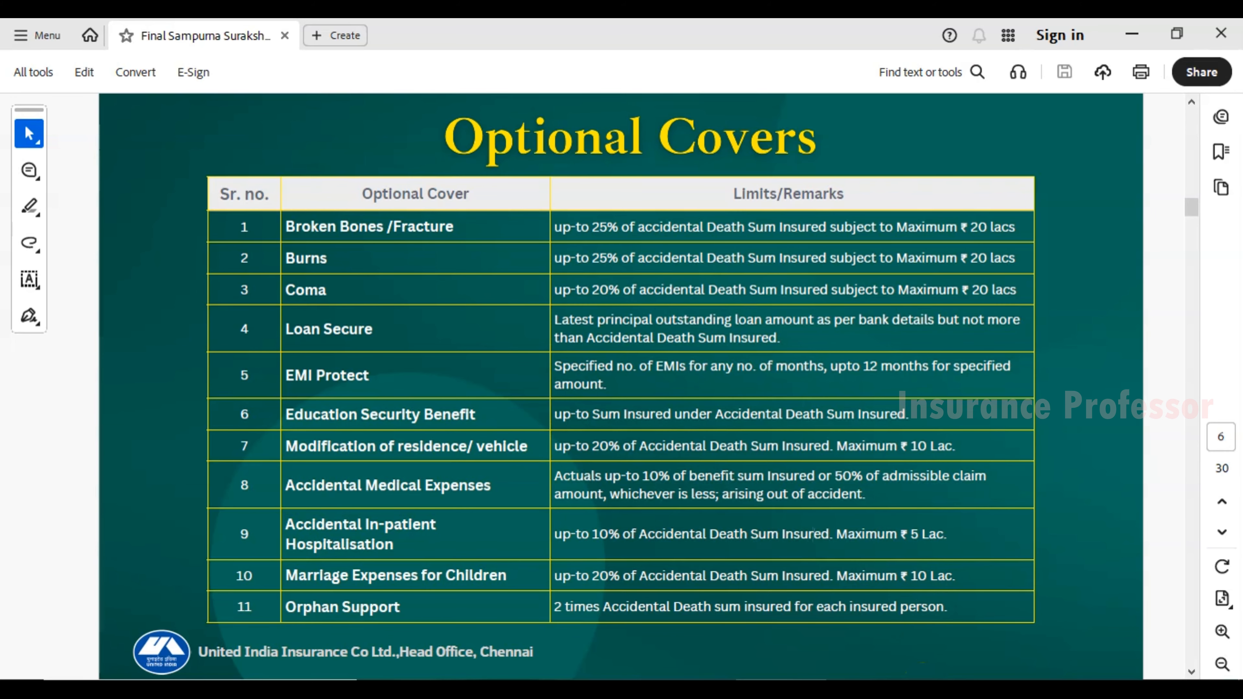
key(alt+Tab)
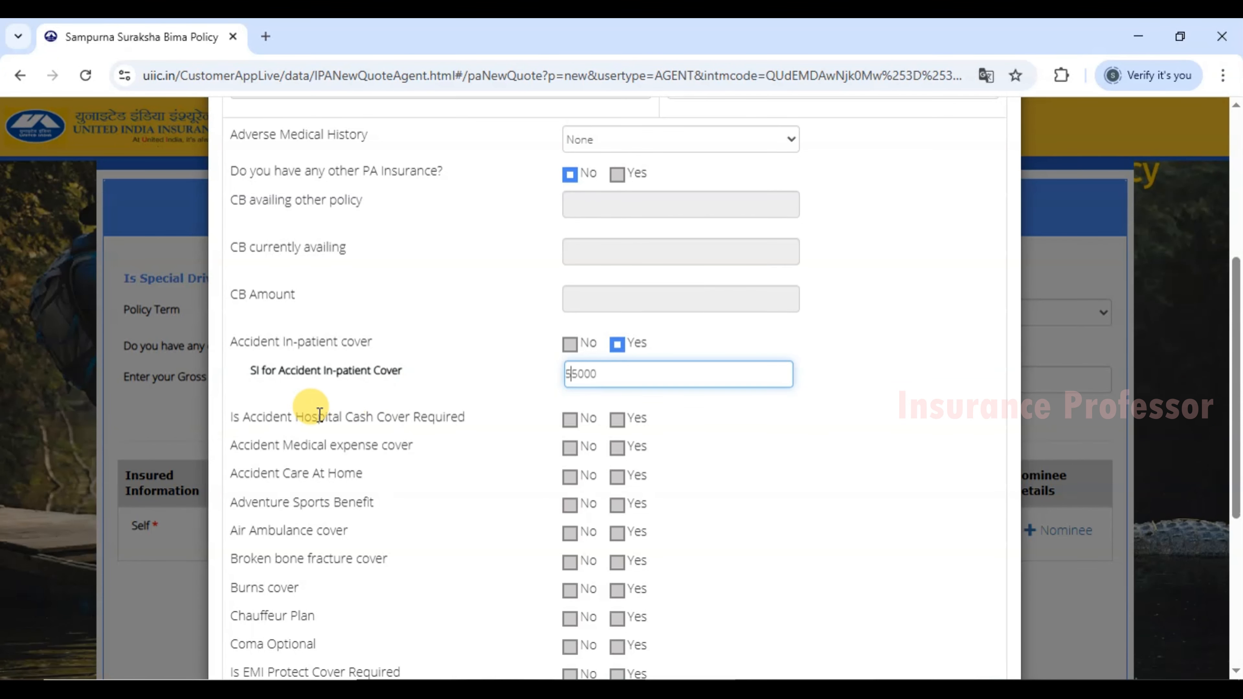
Opt in to accident hospital cash cover at 5000 per day.
drag(221, 413, 470, 418)
click(471, 417)
click(617, 419)
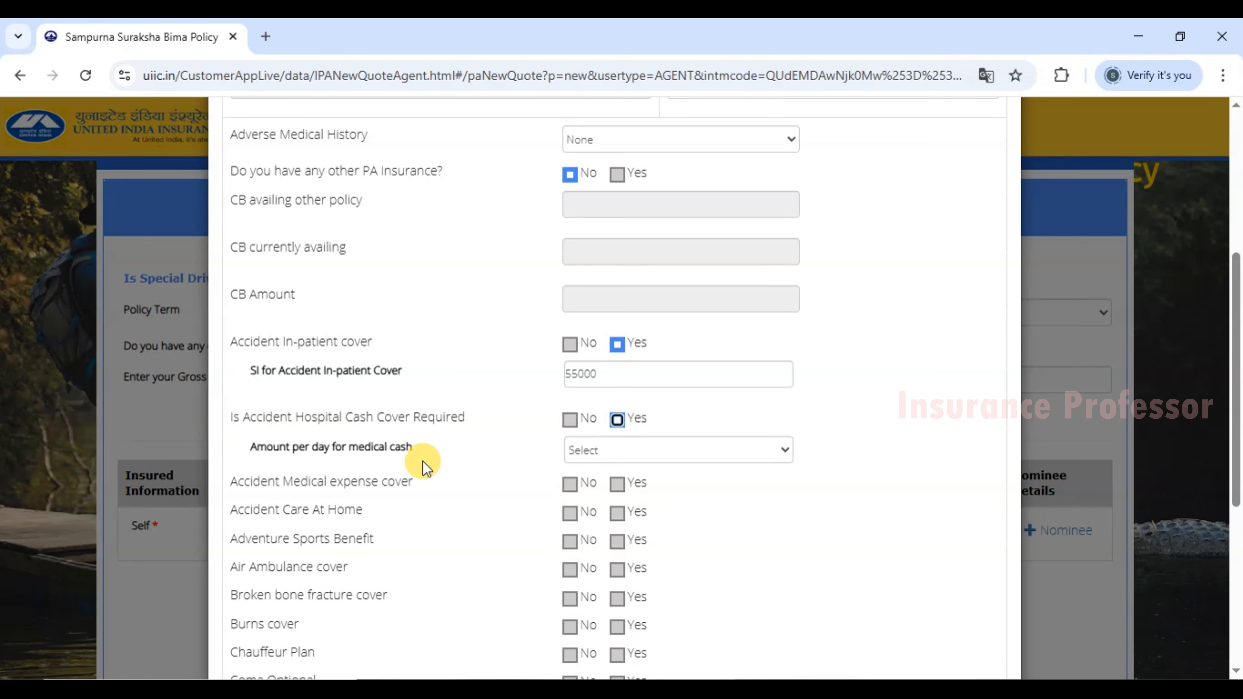
drag(257, 446, 383, 443)
click(407, 448)
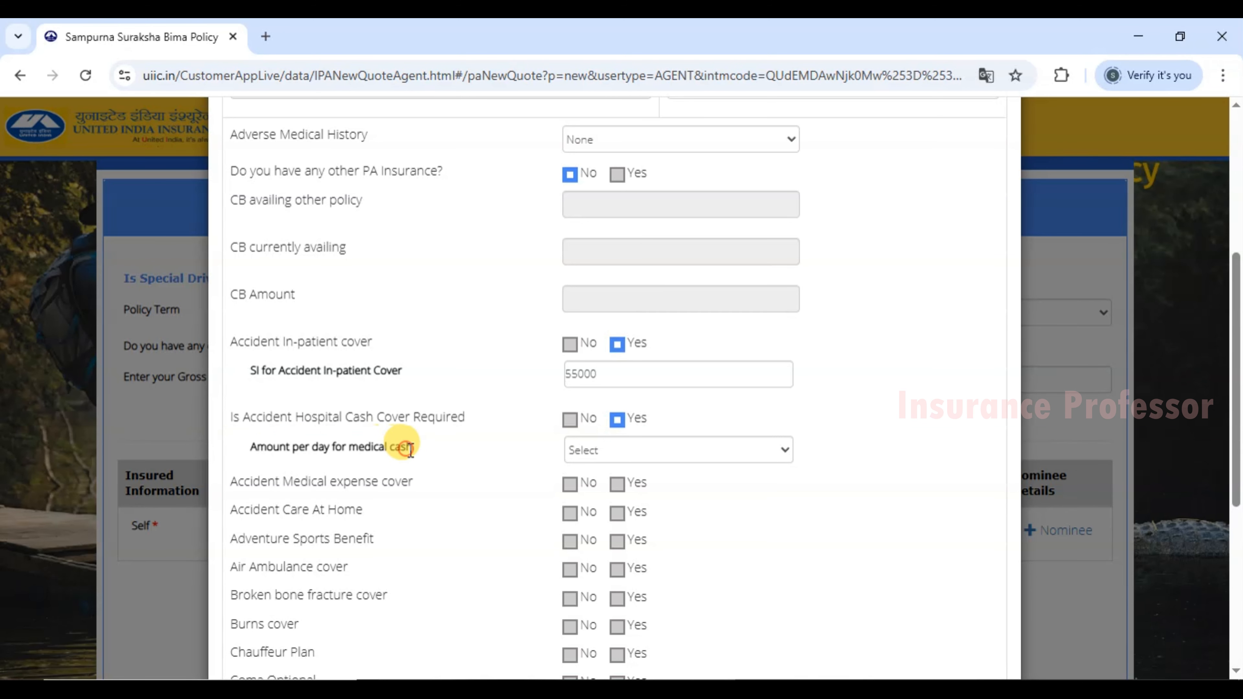
click(609, 453)
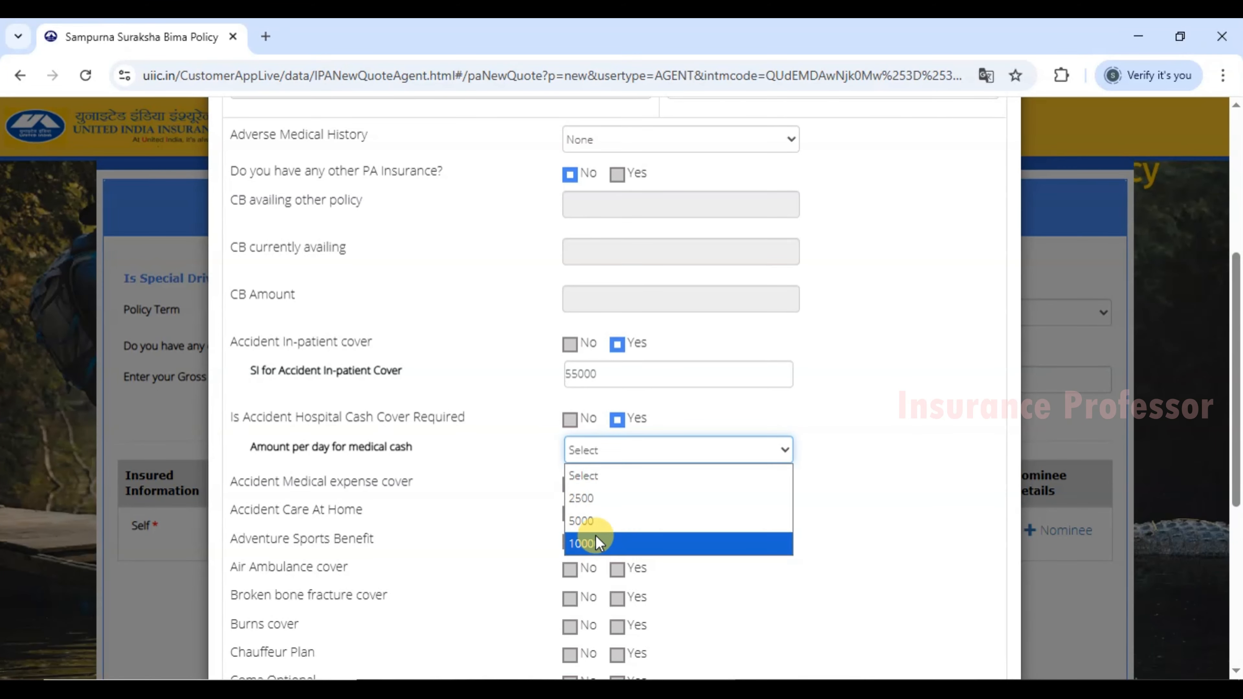
click(585, 521)
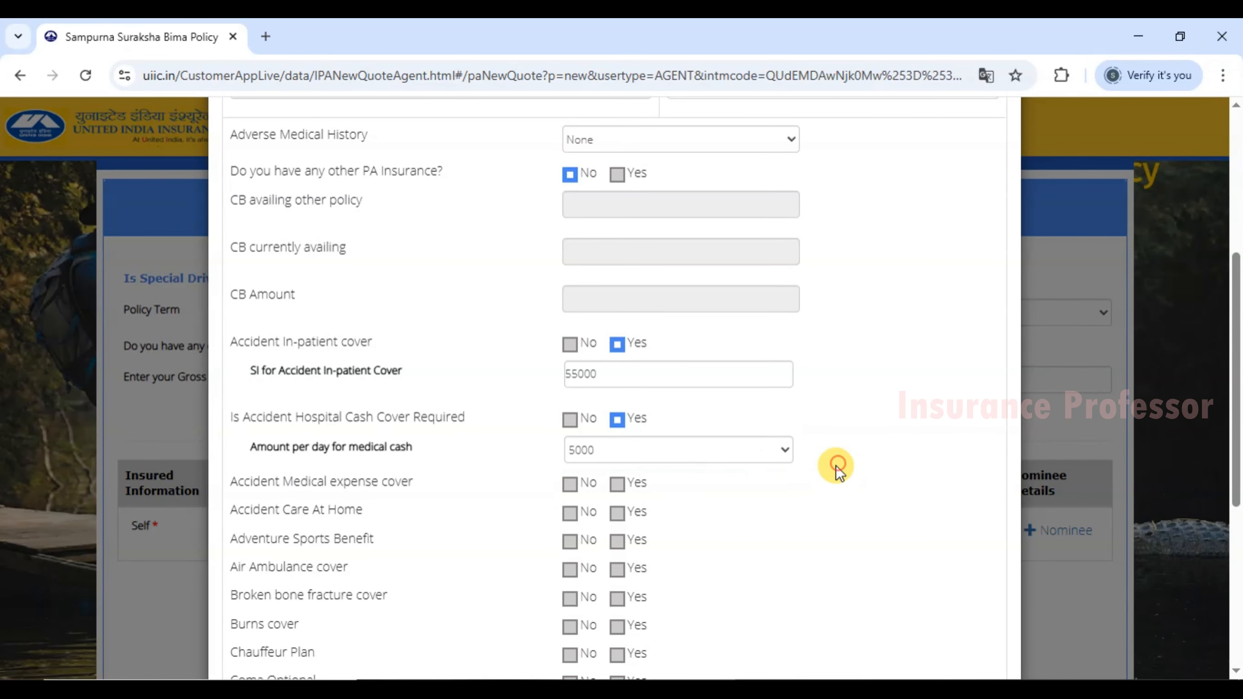
Opt in to the accident medical expense and care at home covers.
scroll(406, 443, down, 2)
drag(264, 389, 407, 391)
click(402, 390)
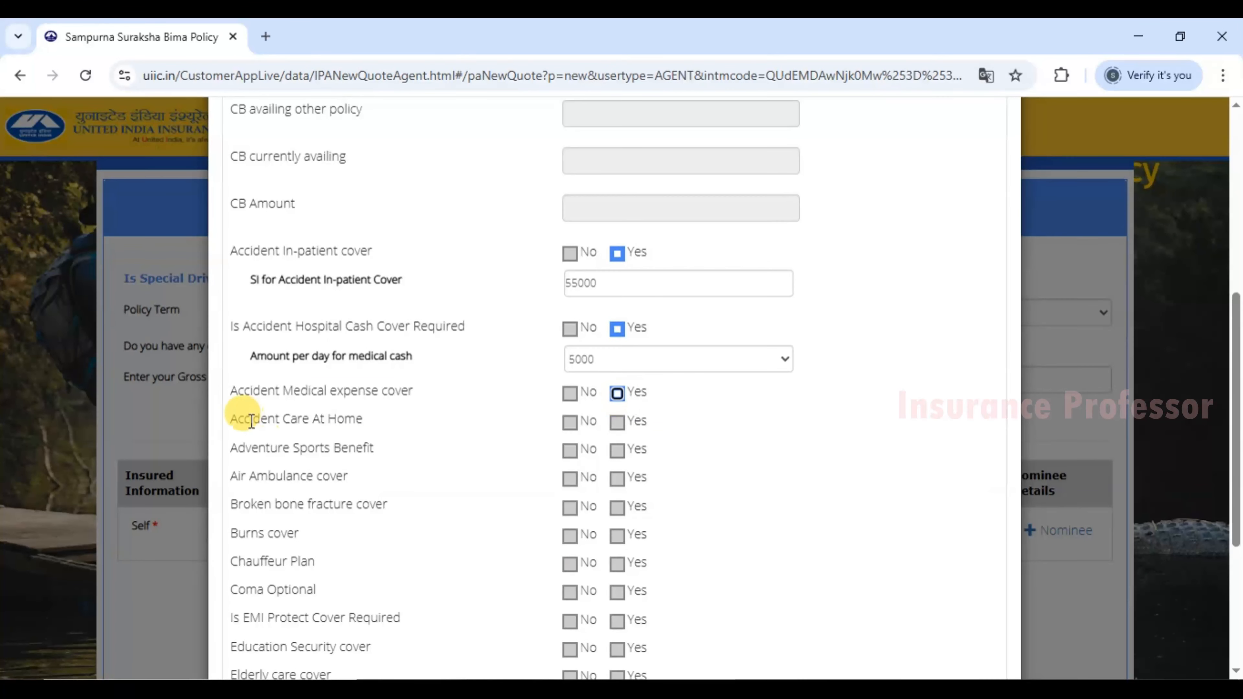
drag(238, 419, 346, 420)
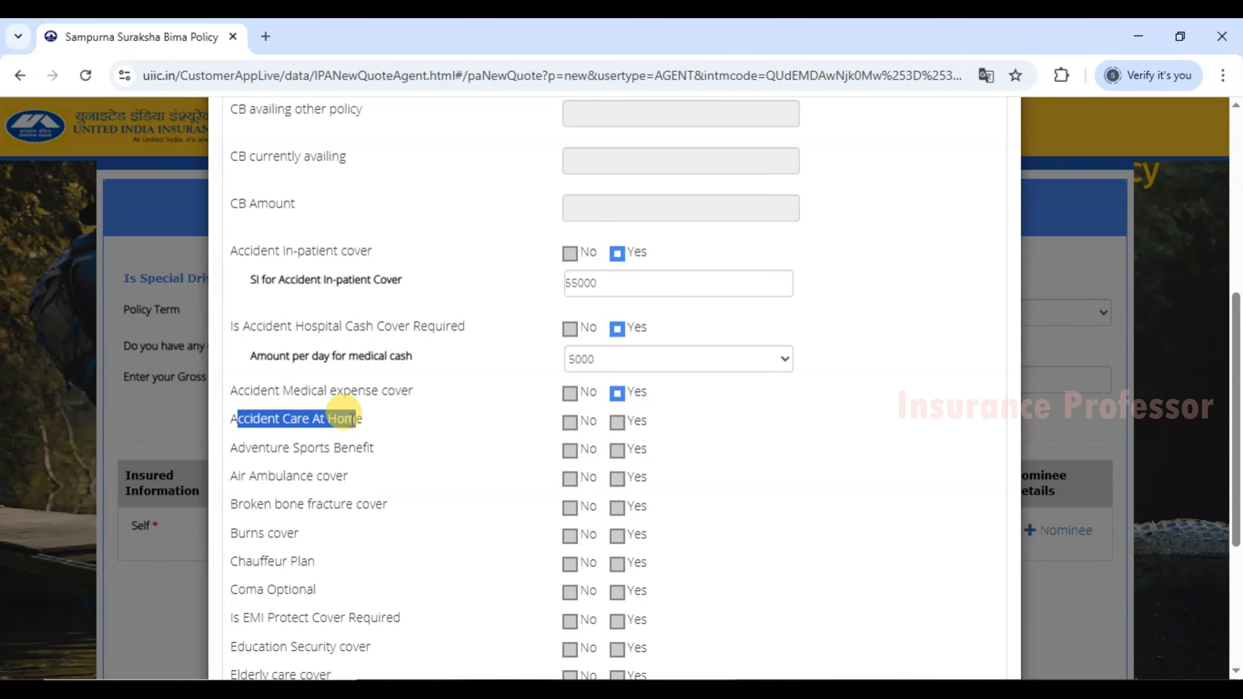
click(378, 421)
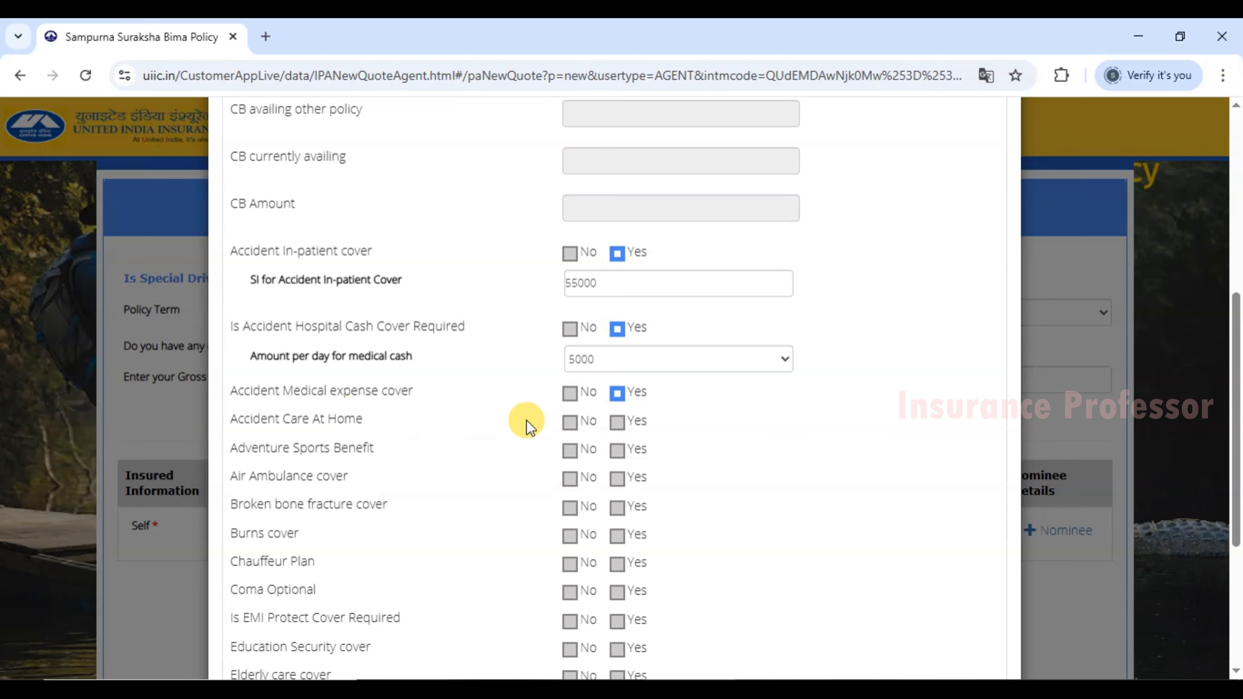
click(616, 422)
Opt in to broken bone fracture cover and select its sum insured field.
scroll(452, 475, down, 2)
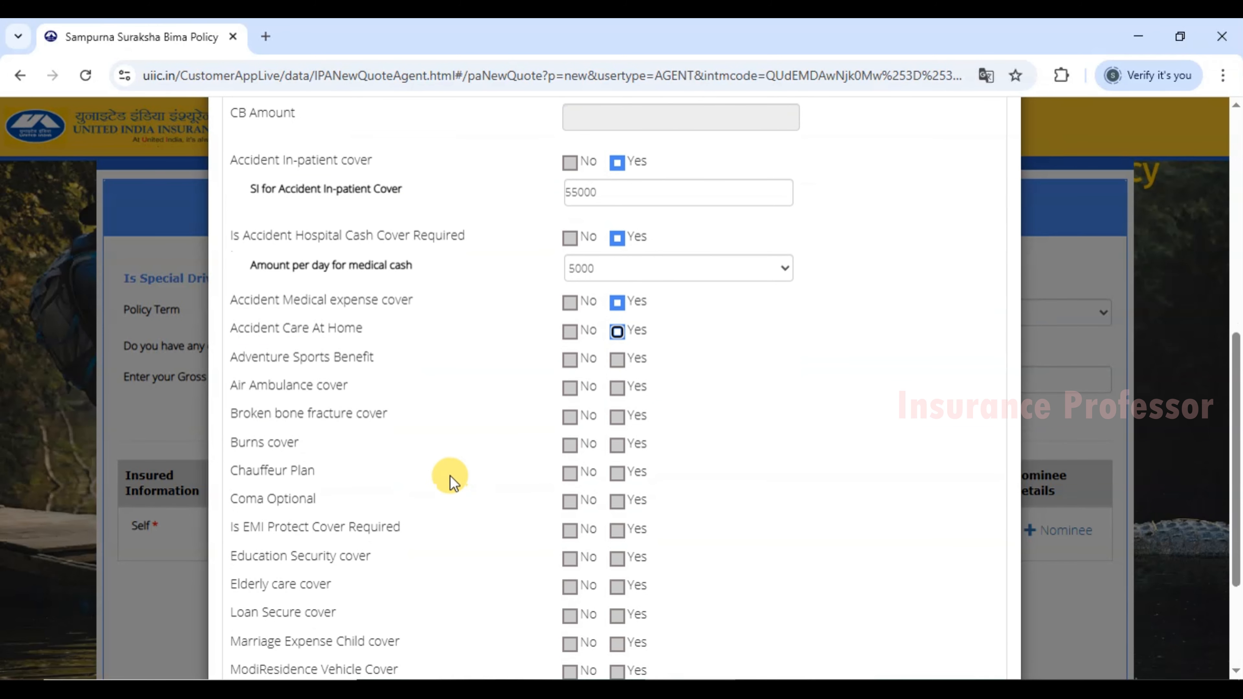
drag(234, 417, 382, 417)
click(616, 421)
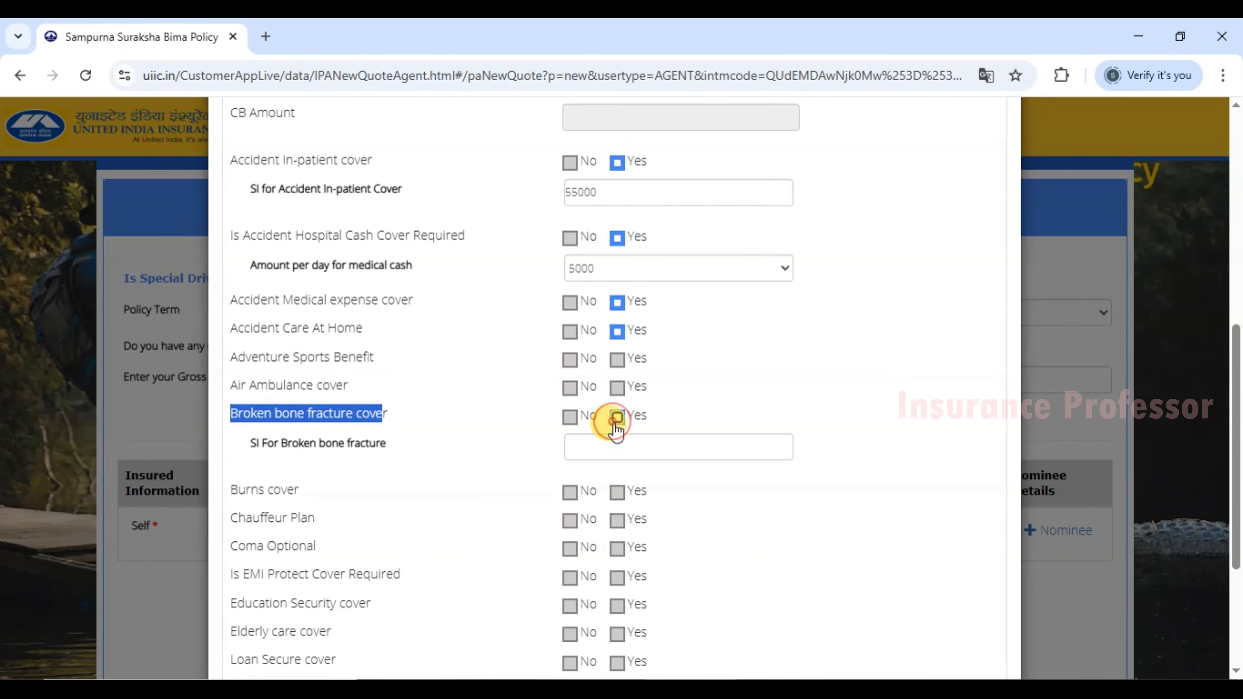
drag(247, 444, 455, 458)
click(598, 449)
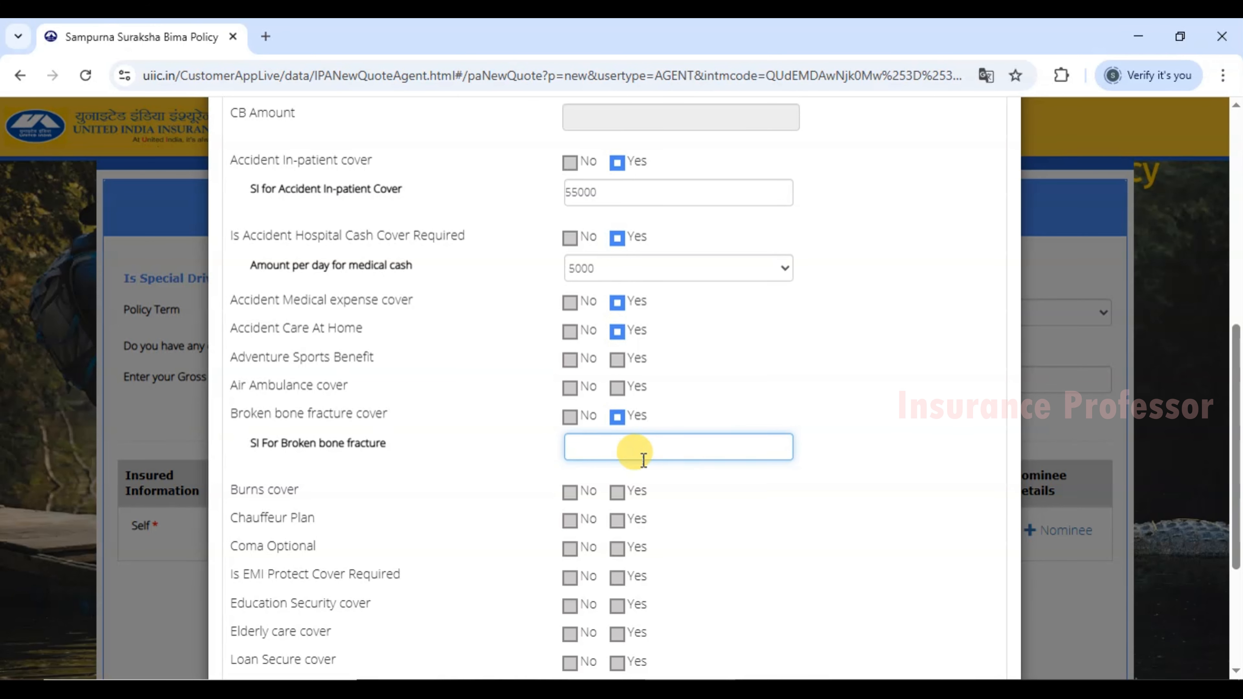
key(alt+Tab)
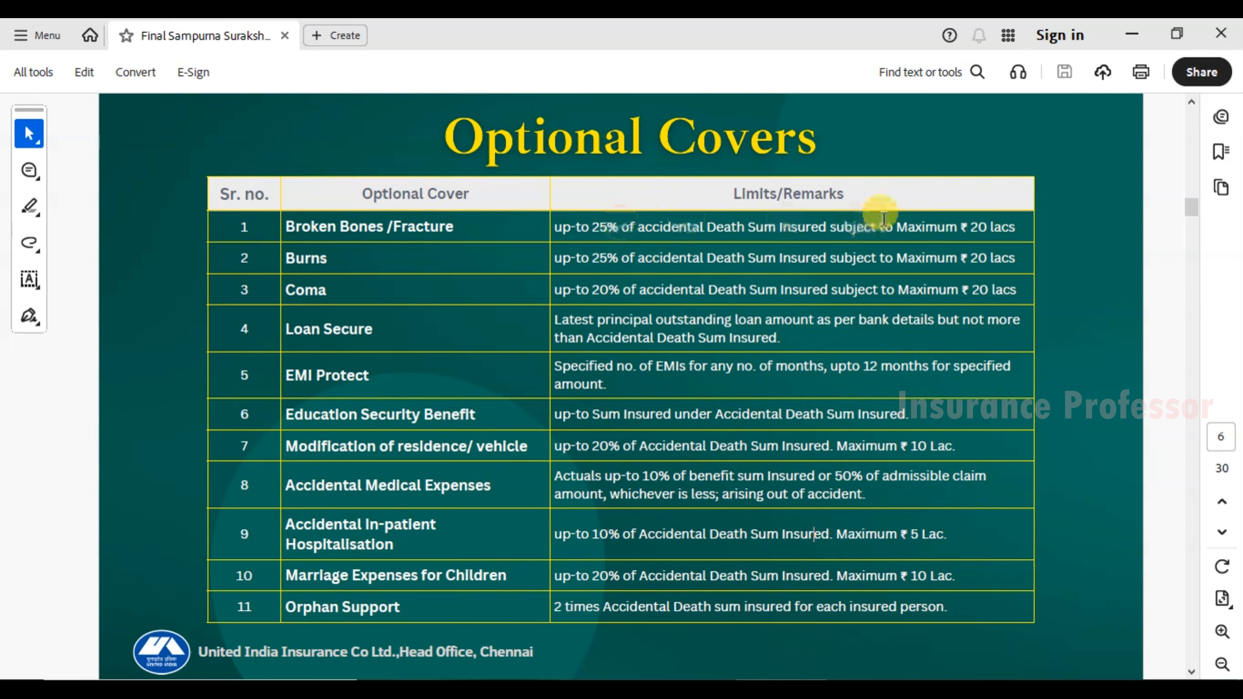
Price Broken Bones/Fracture at Risk II in the calculator and enter its 137500 sum insured.
drag(593, 227, 621, 228)
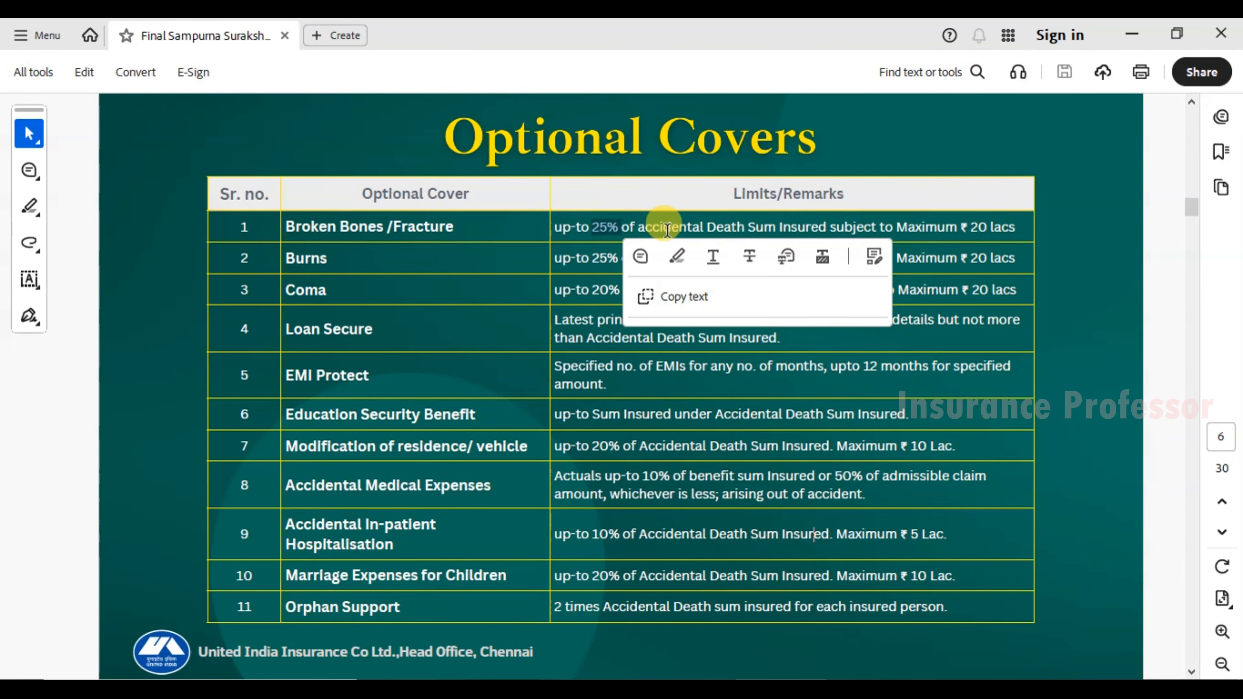
click(792, 228)
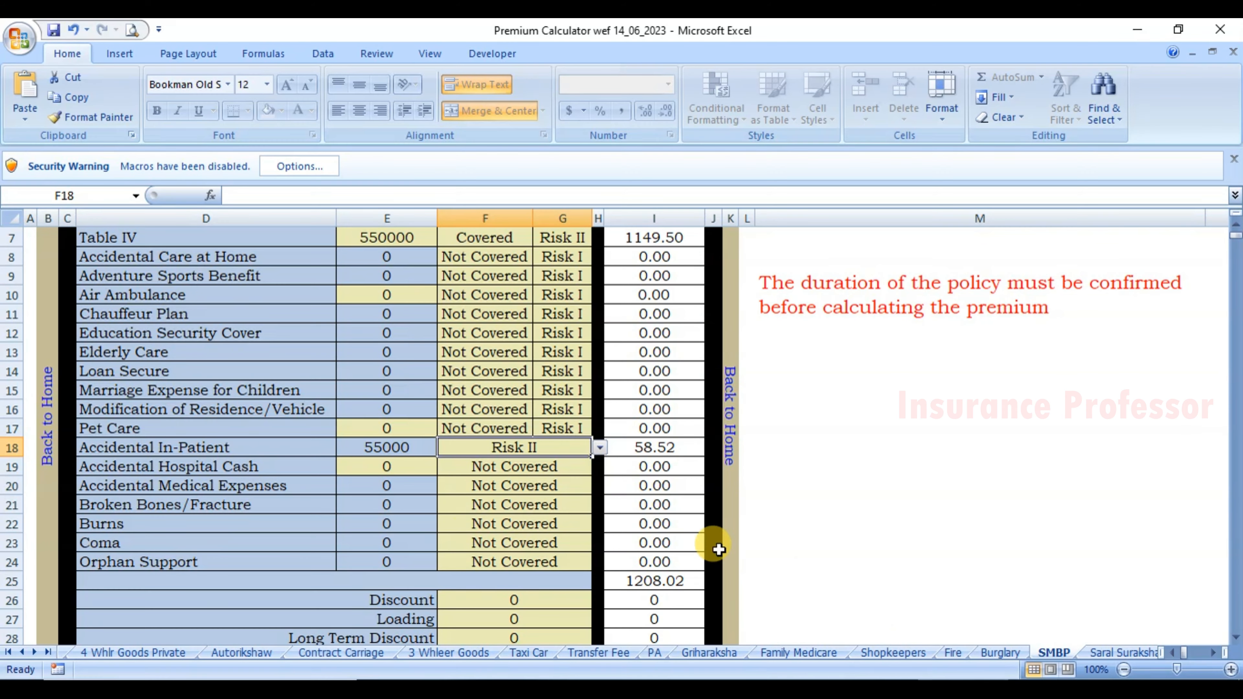
click(553, 507)
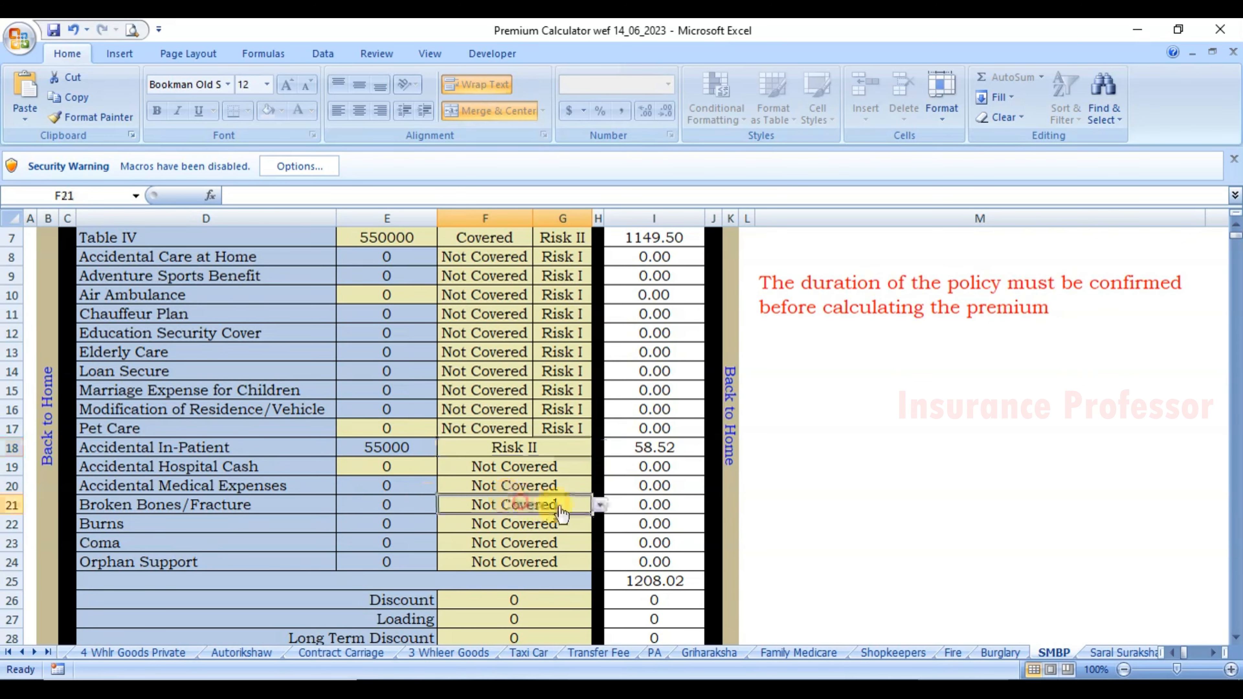
click(599, 505)
click(524, 548)
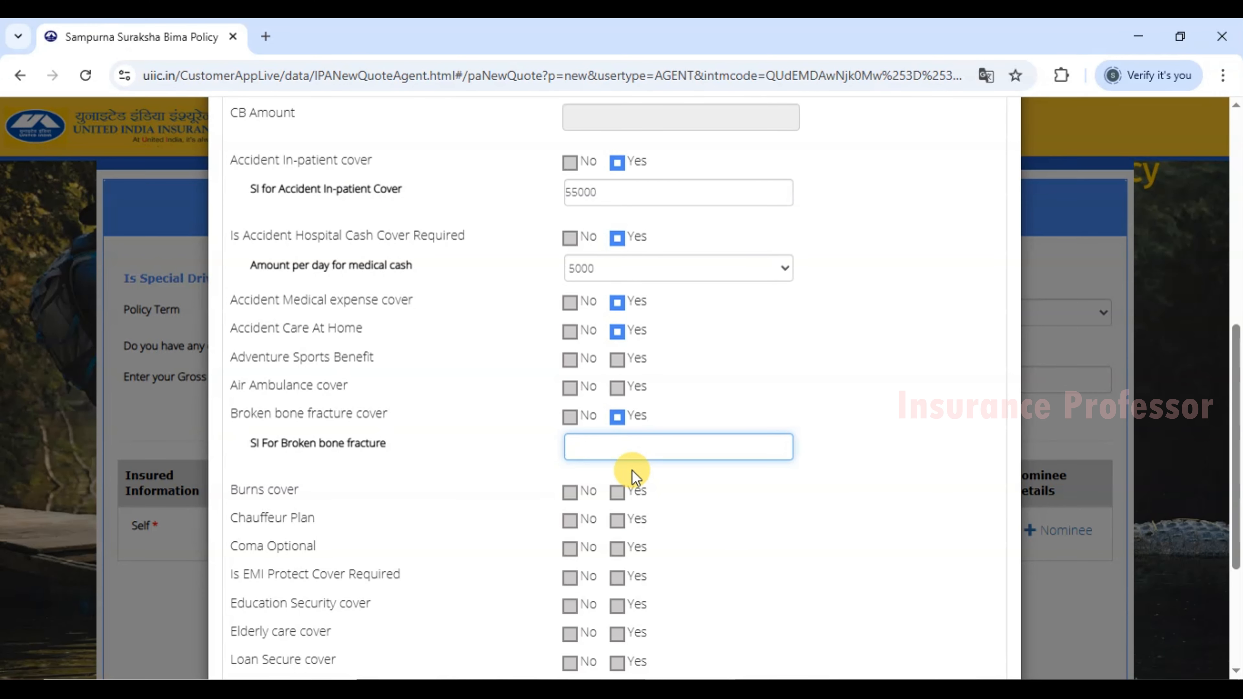
text(137500)
Confirm the 137500 broken bone sum insured and opt in to burns cover.
click(714, 490)
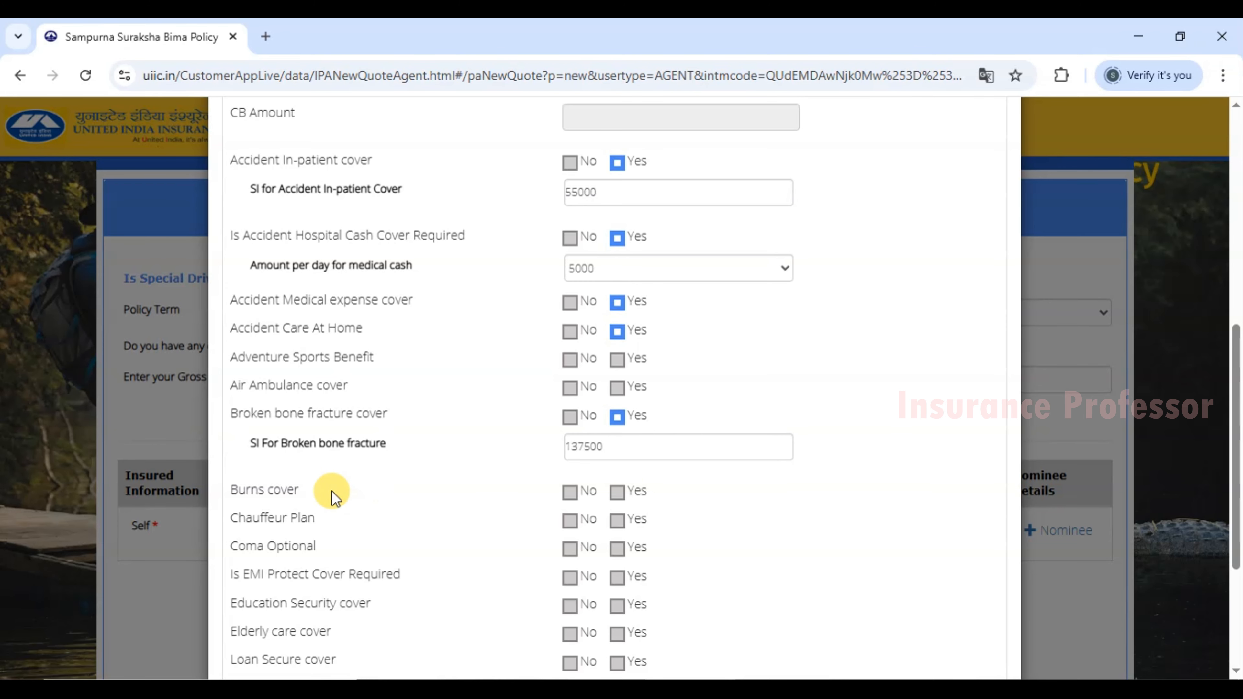
drag(239, 492, 274, 496)
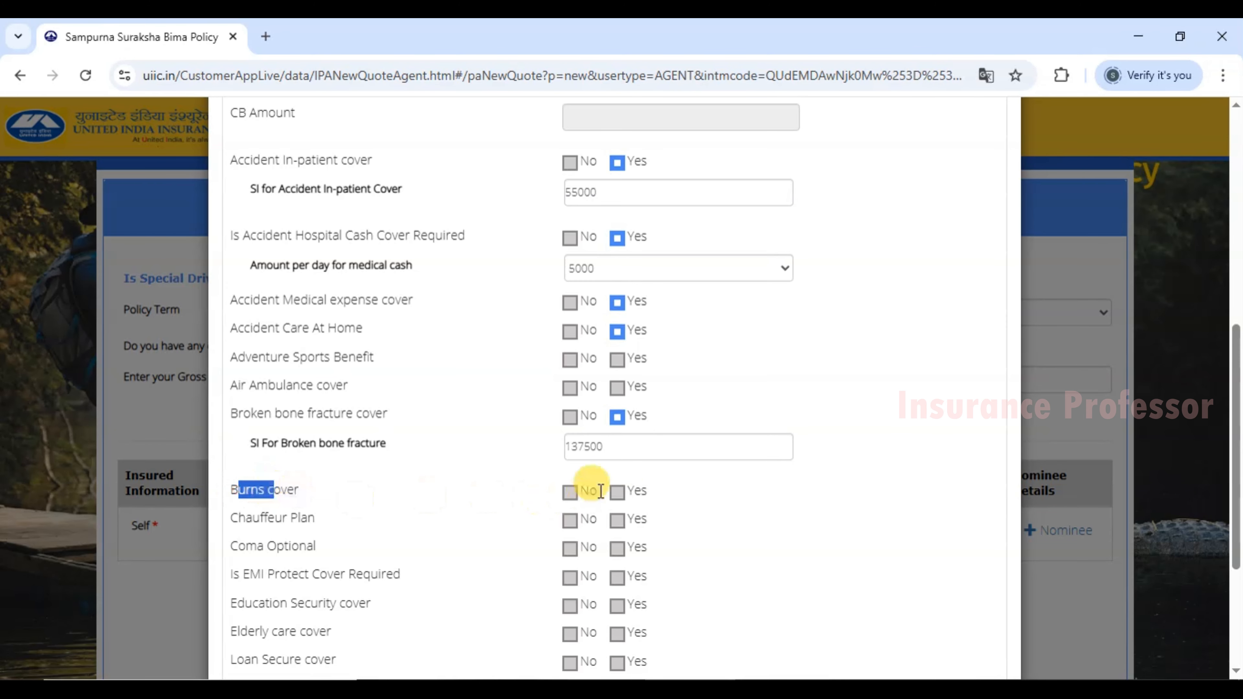
click(617, 492)
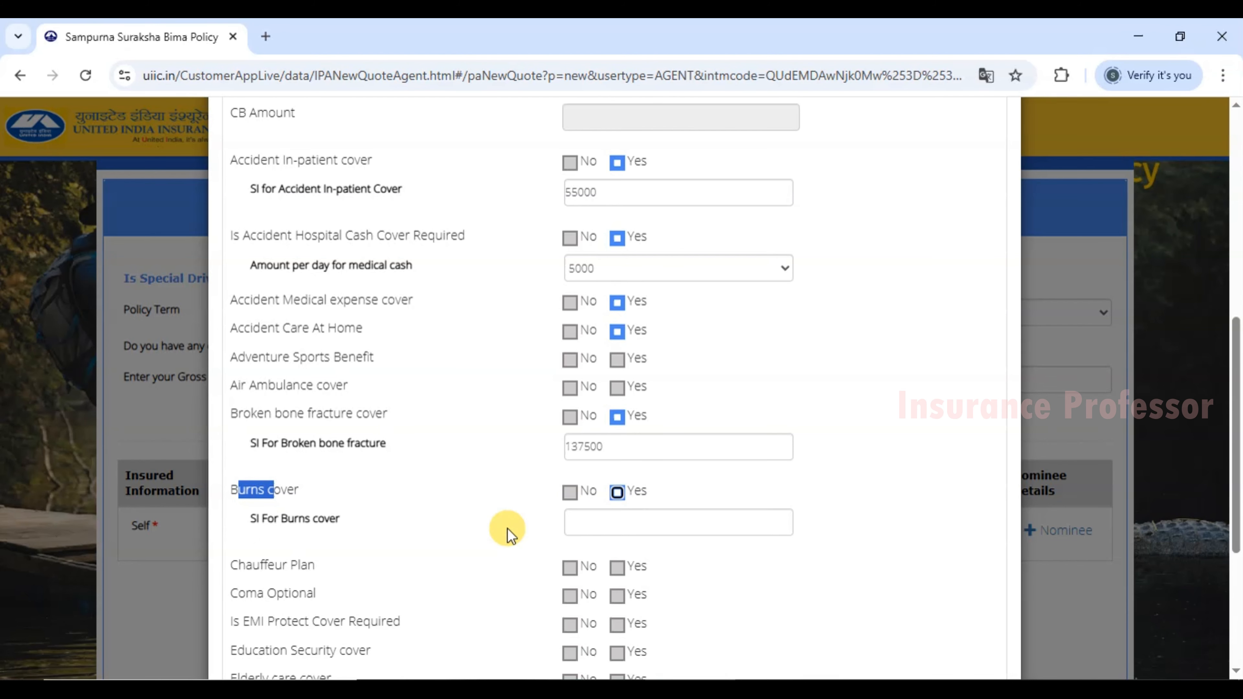
click(575, 519)
In the Excel calculator, switch Broken Bones/Fracture to Not Covered and back to Risk II.
click(761, 689)
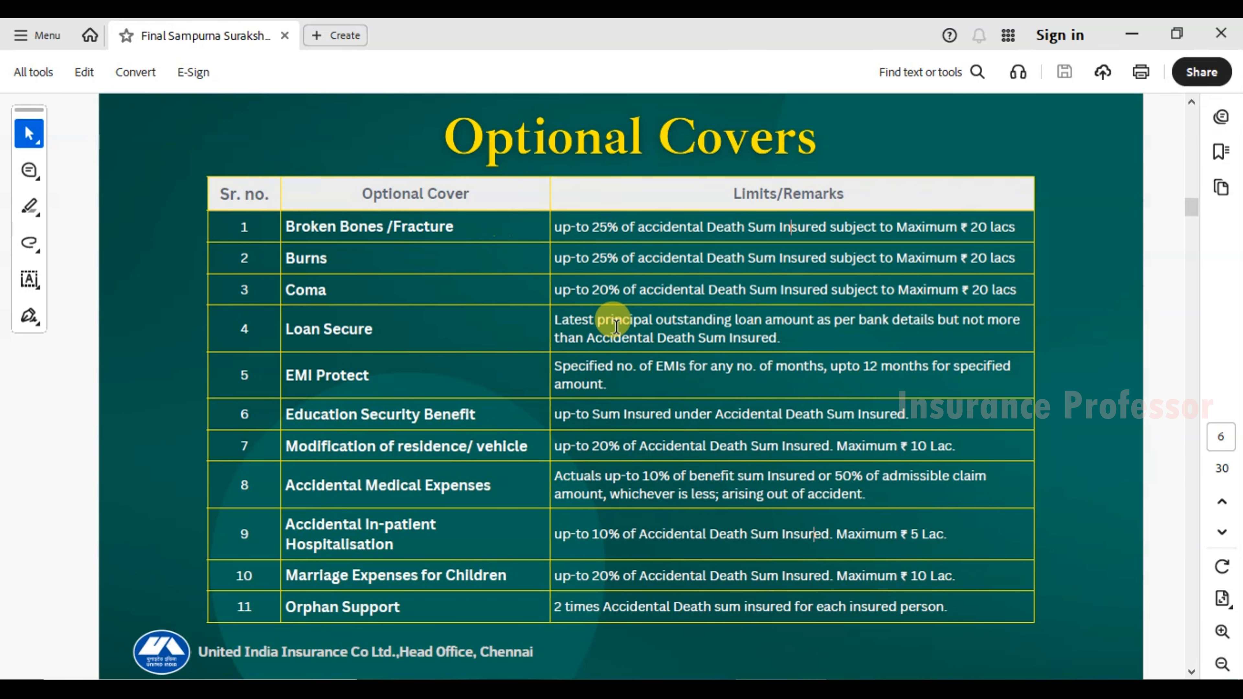
click(939, 689)
key(alt+Down)
click(489, 520)
key(alt+Down)
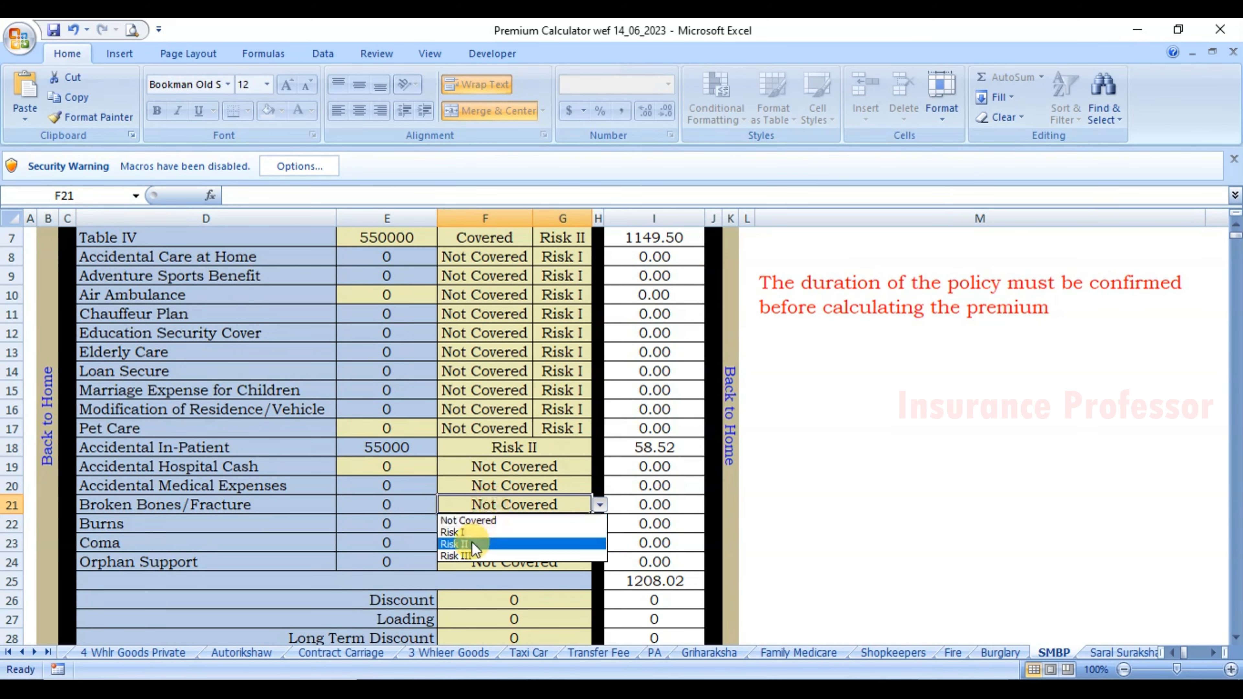
click(472, 545)
Set Burns to Risk II in the calculator for a 1419.63 total premium.
click(489, 523)
key(alt+Down)
click(482, 562)
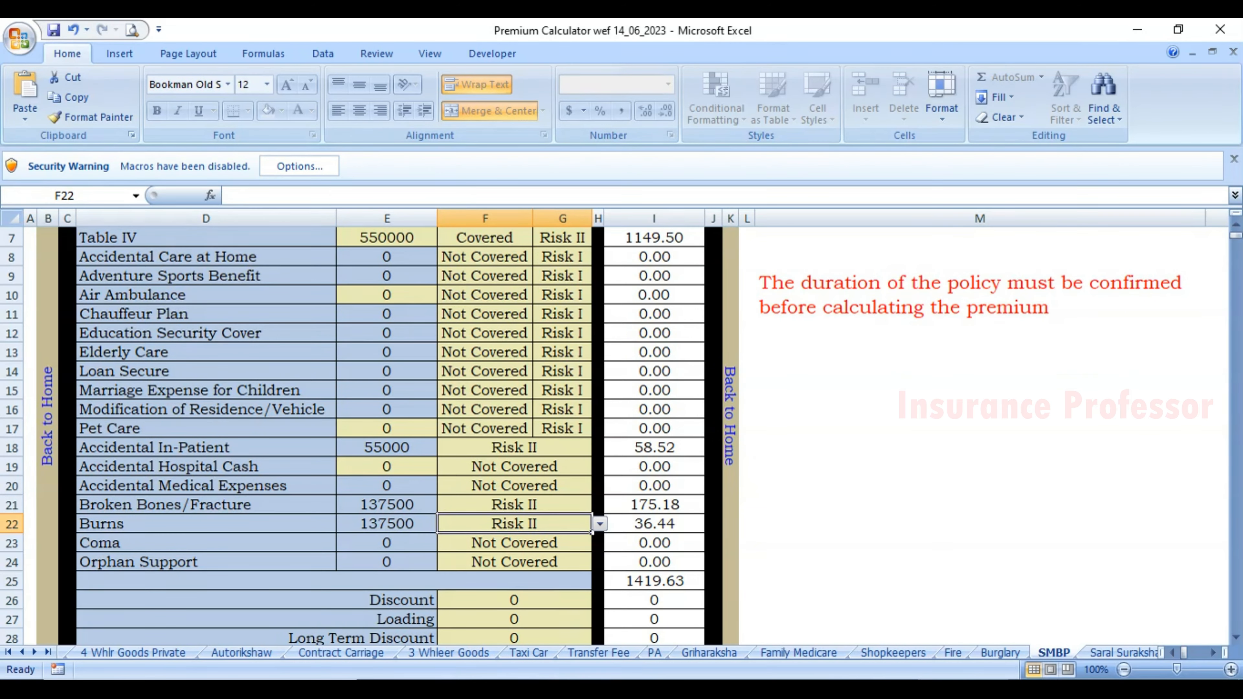
key(alt+Tab)
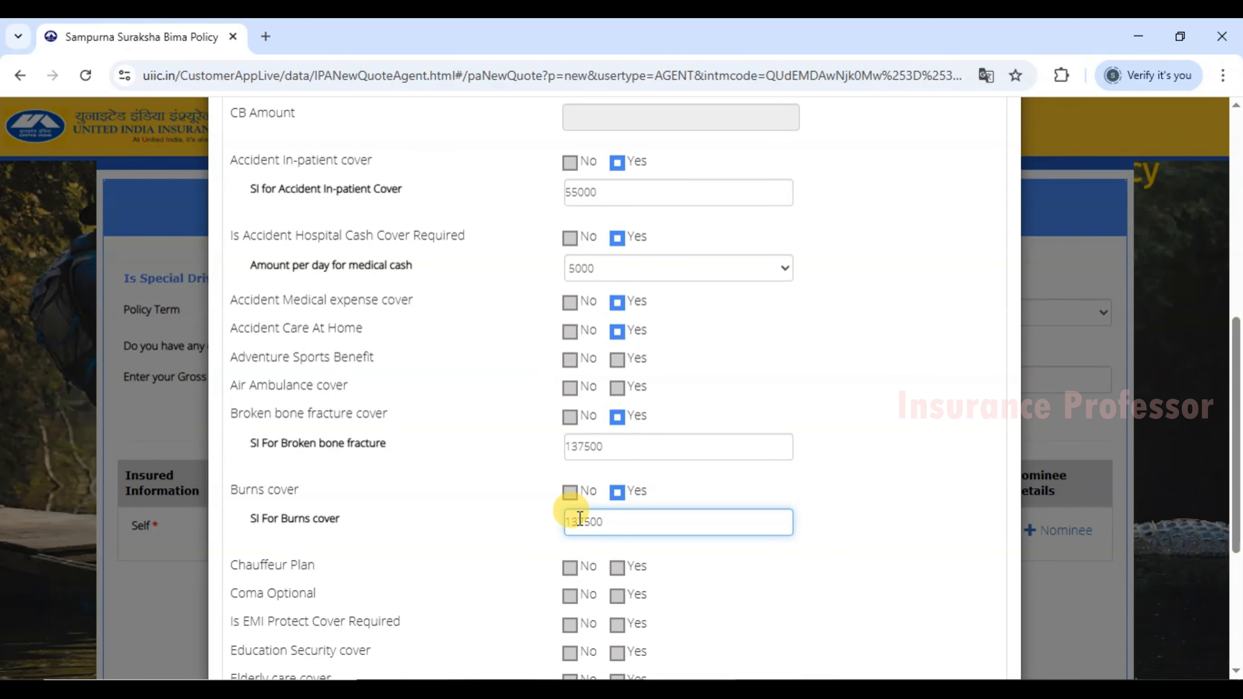
scroll(579, 518, down, 4)
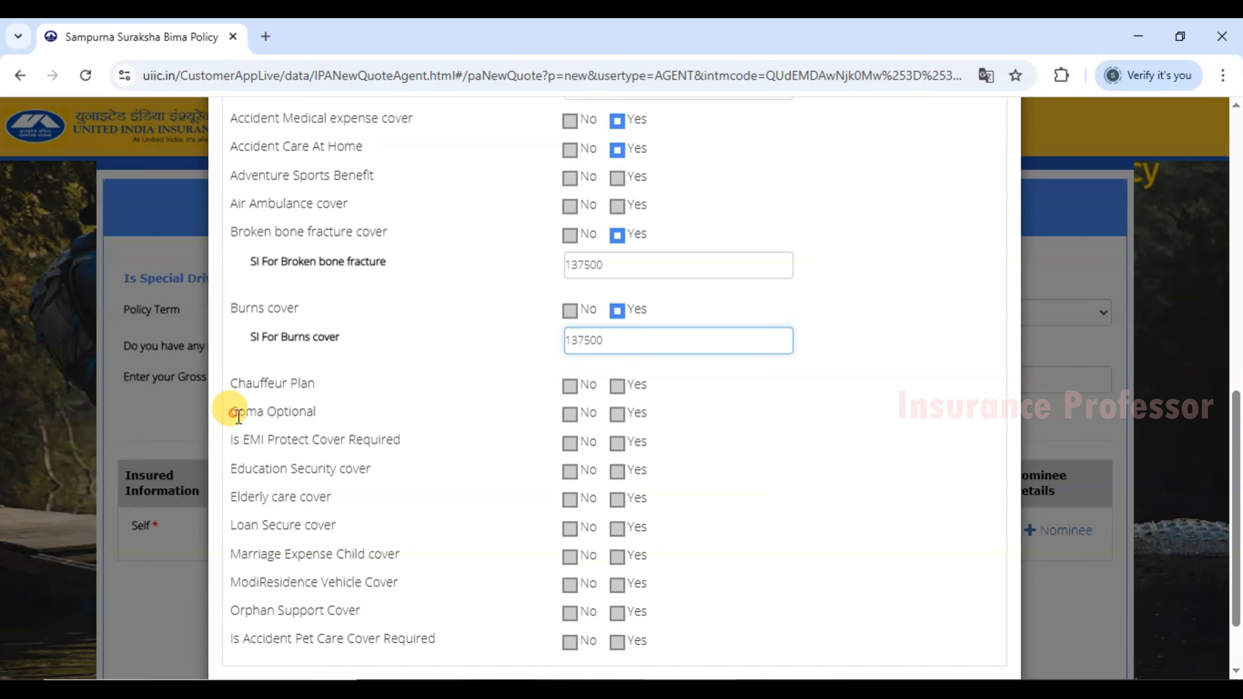
Tick Yes for Coma Optional and select its sum insured field.
drag(231, 411, 283, 412)
click(616, 415)
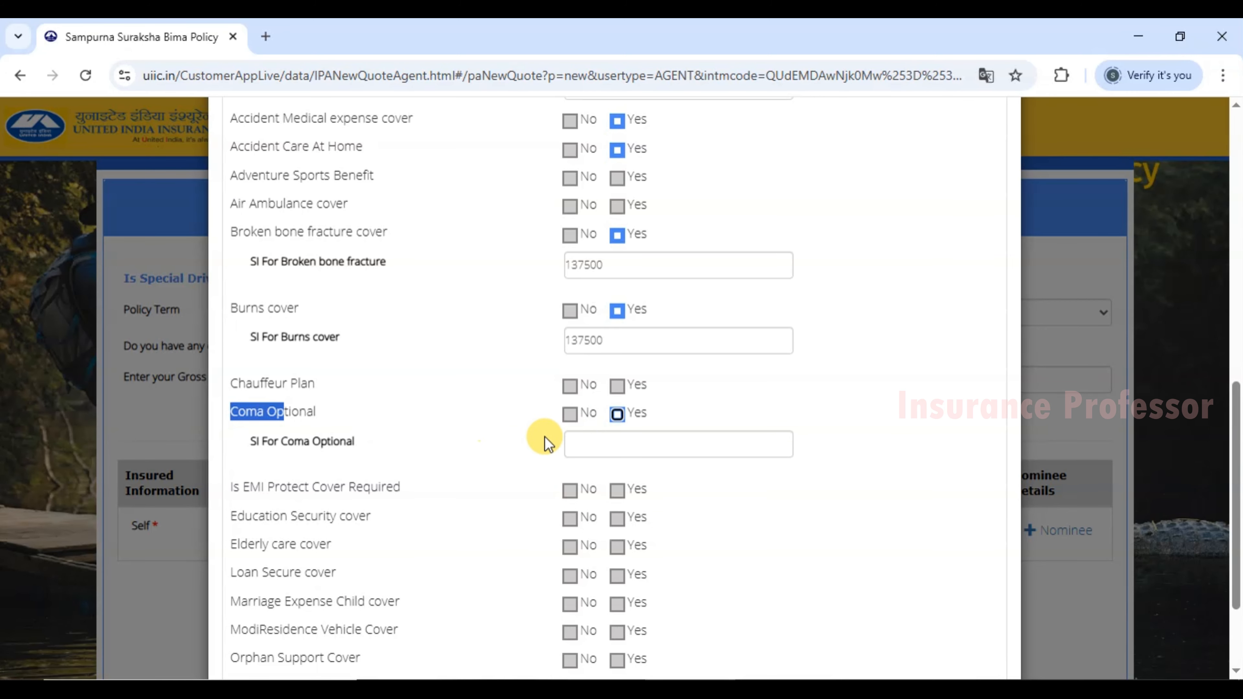
click(585, 440)
click(769, 685)
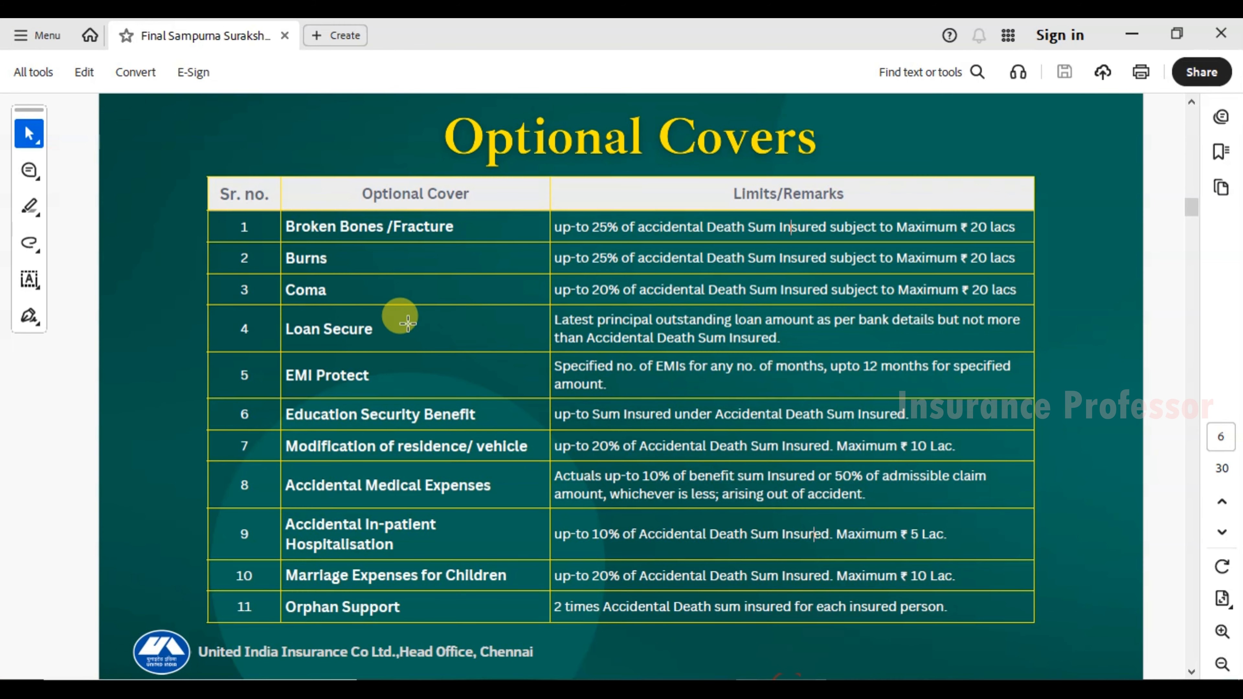
Read Coma's limit in the PDF: 20% of accidental death sum insured, maximum ₹ 20 lacs.
drag(573, 290, 744, 286)
click(765, 289)
drag(960, 290, 1016, 290)
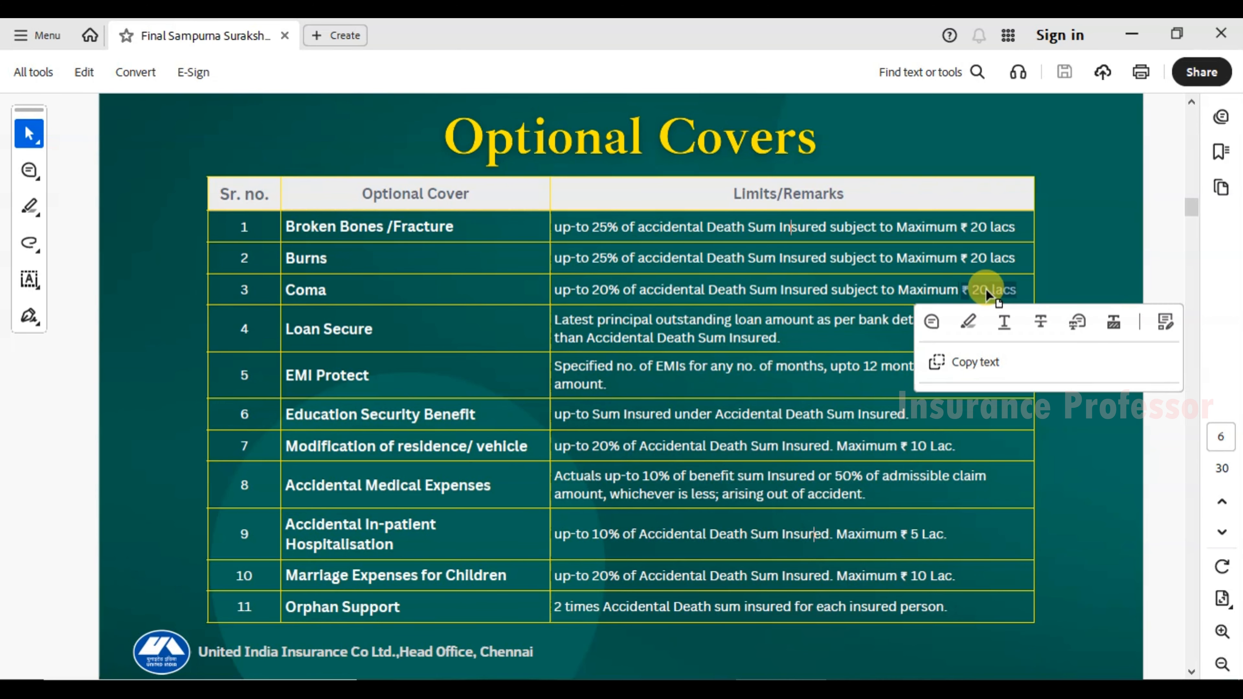
click(582, 293)
click(511, 279)
click(515, 292)
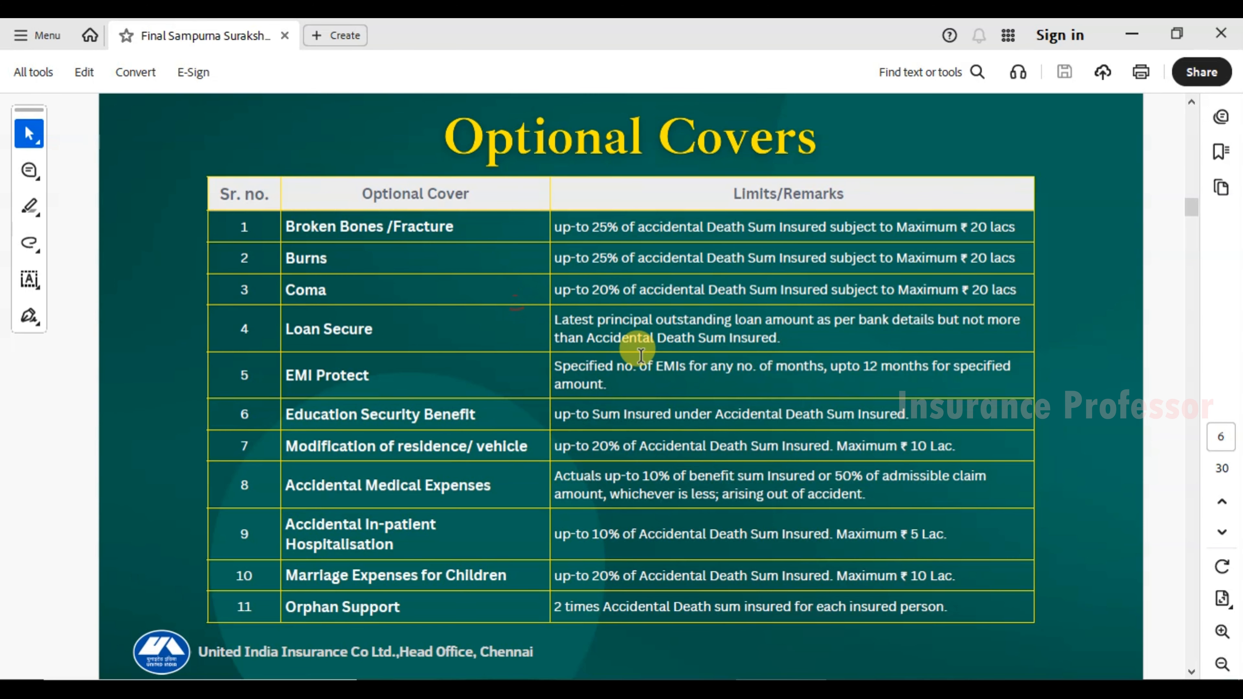
click(860, 689)
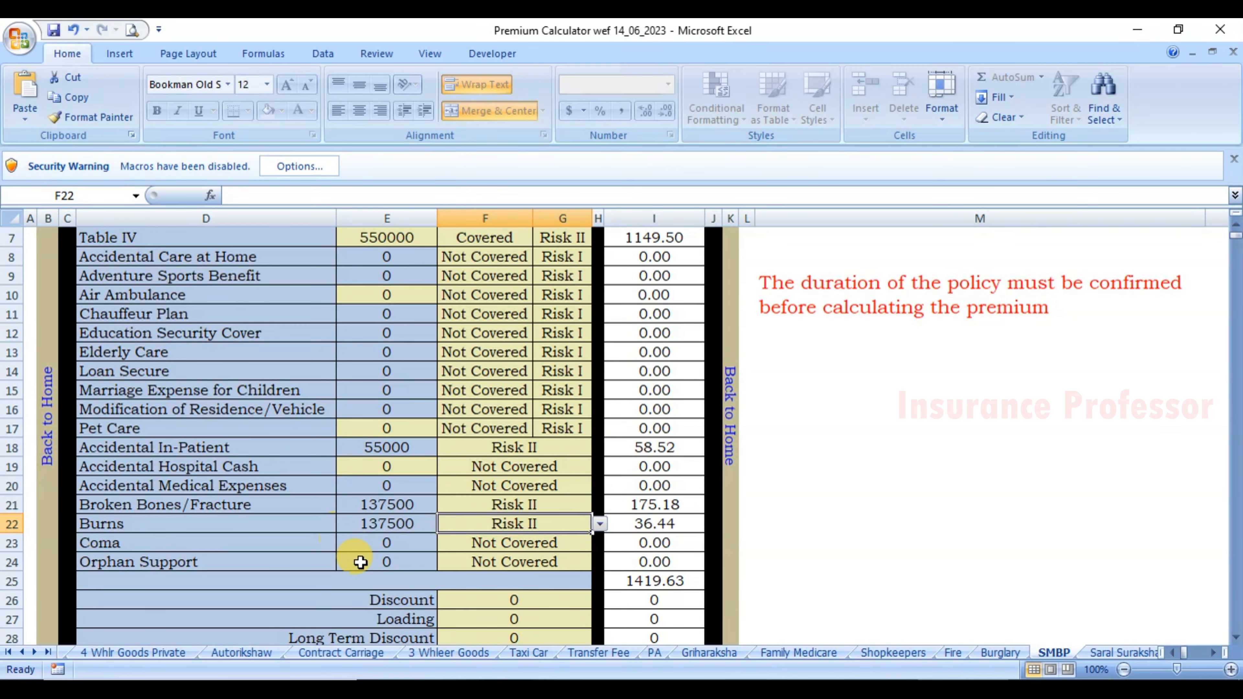
Set the Coma cell F23 to Risk II in the premium calculator.
click(513, 541)
key(alt+Down)
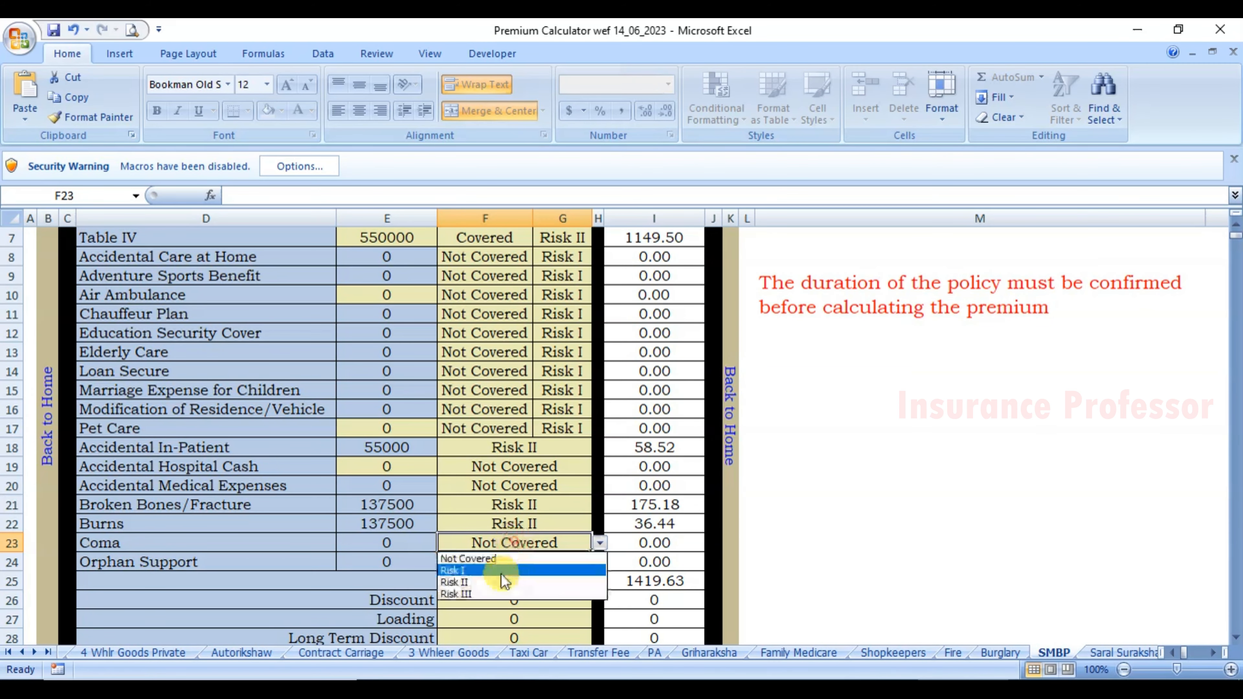
click(504, 582)
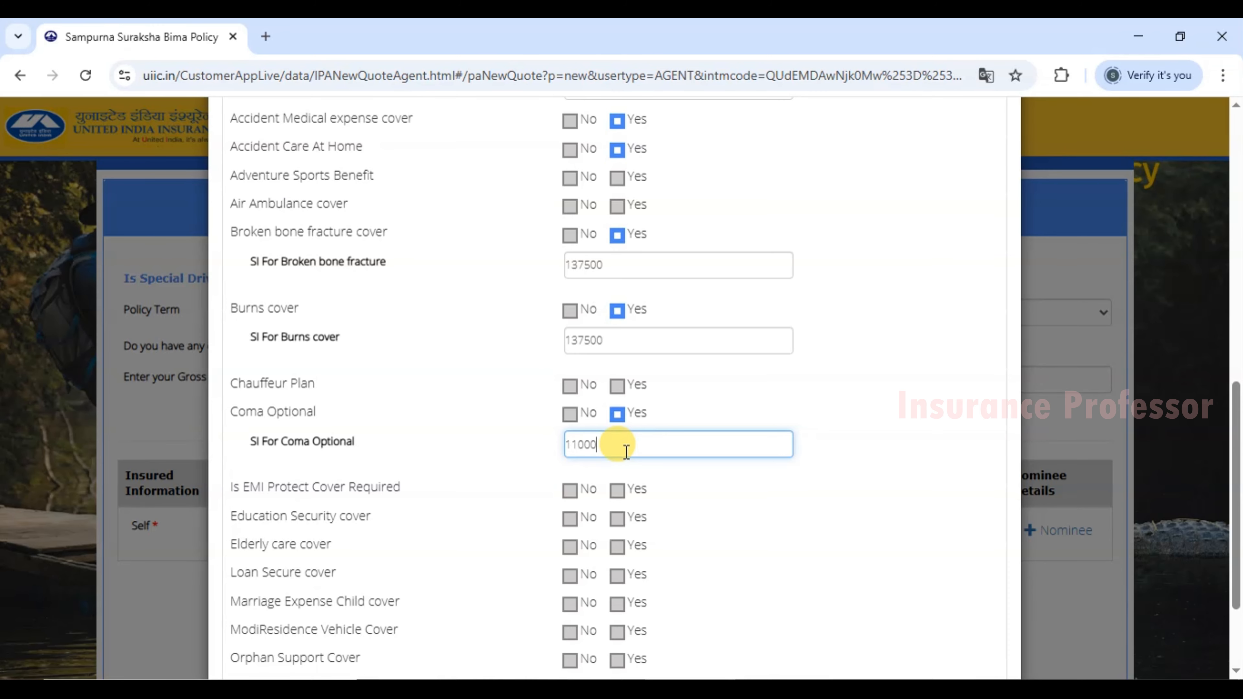
Enter 110000 as the Coma sum insured and save the Risk Table add-on covers.
click(780, 495)
scroll(781, 495, down, 3)
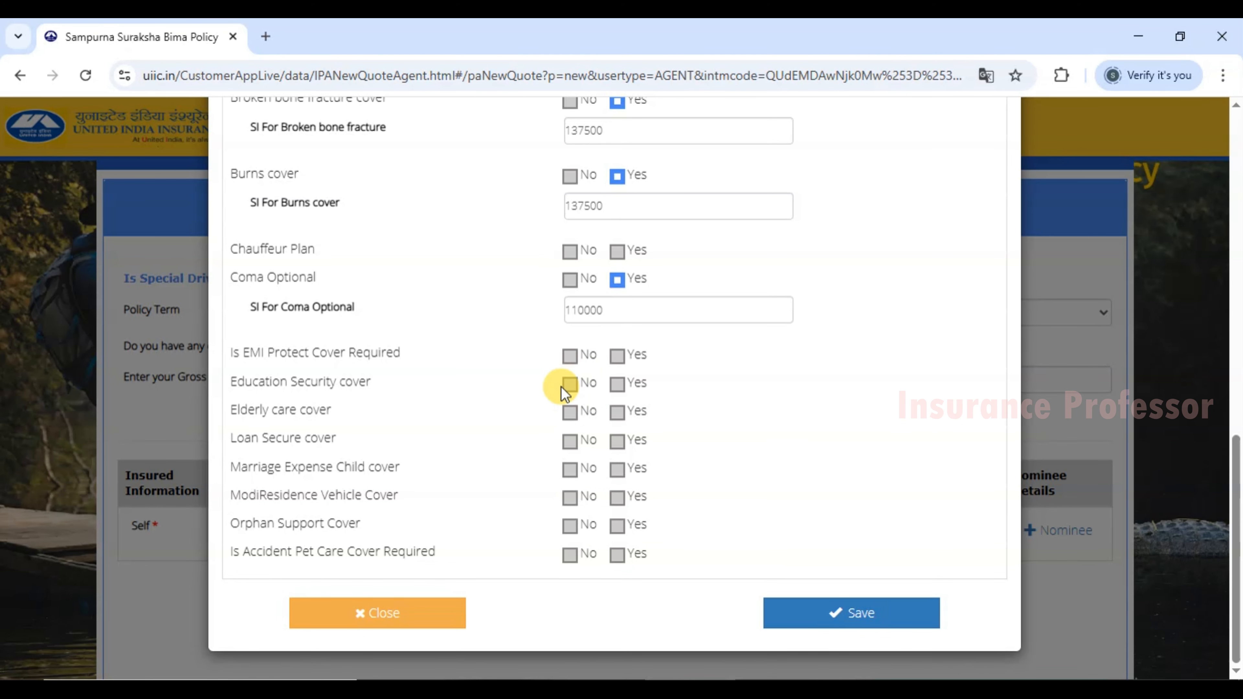
scroll(589, 383, up, 2)
scroll(607, 284, up, 4)
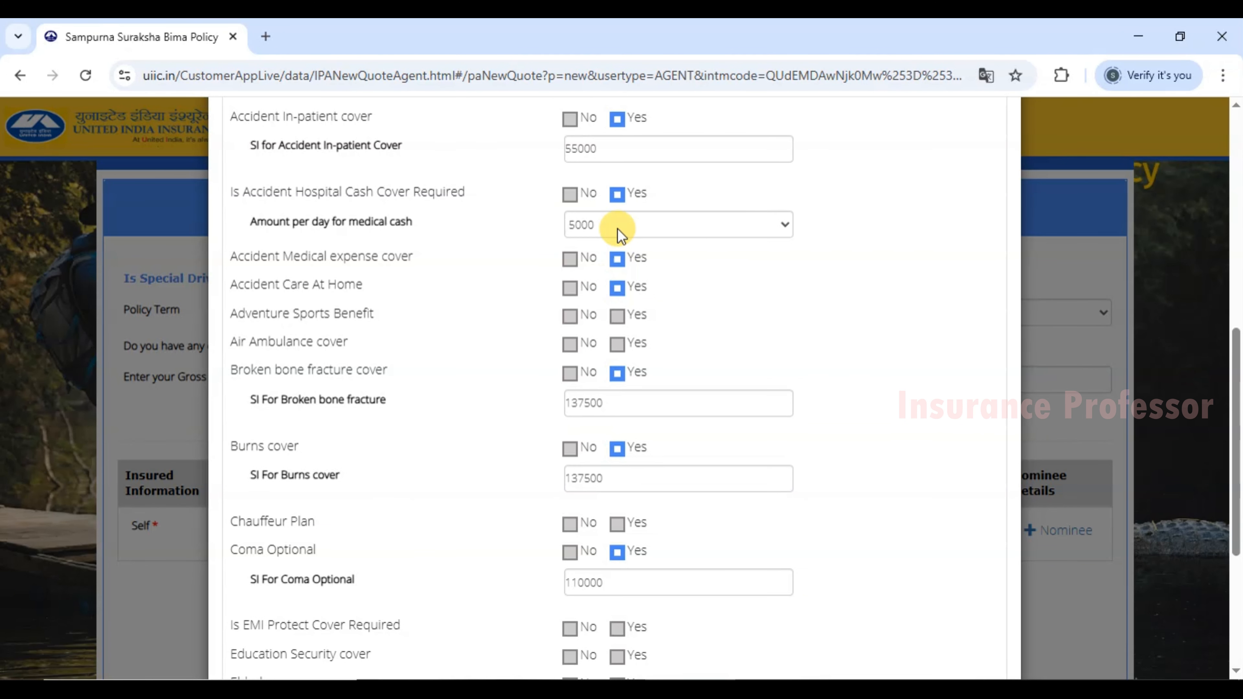
scroll(616, 441, down, 6)
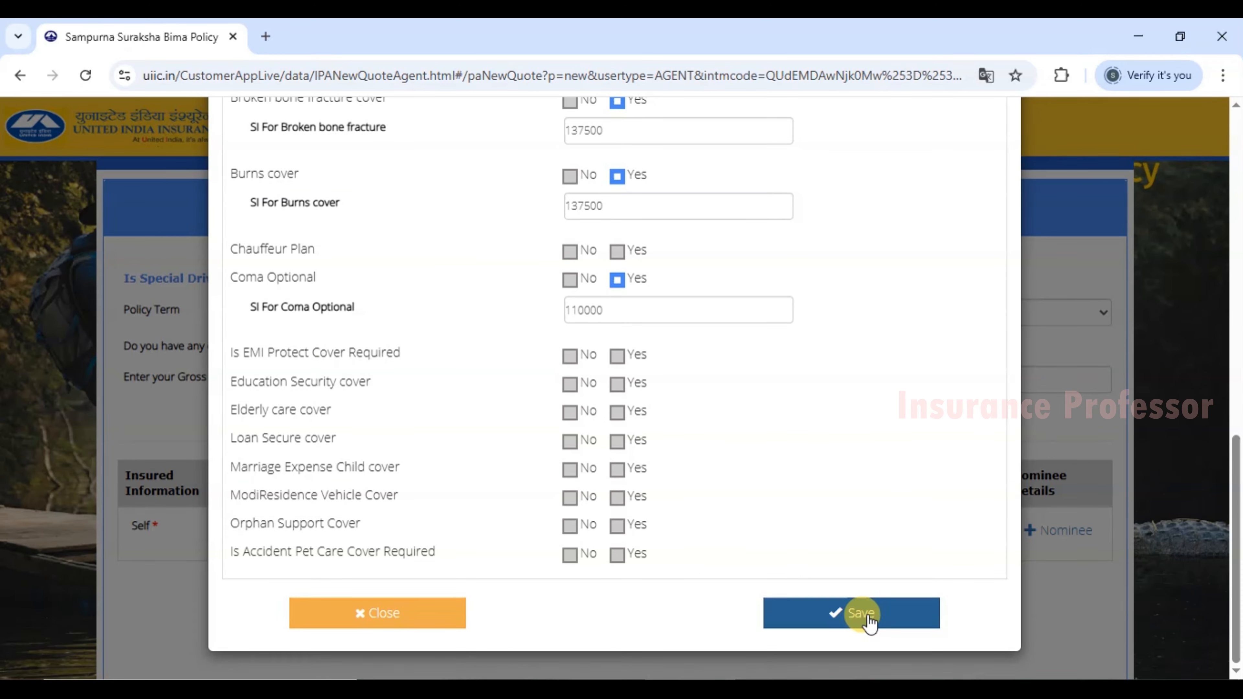
click(870, 617)
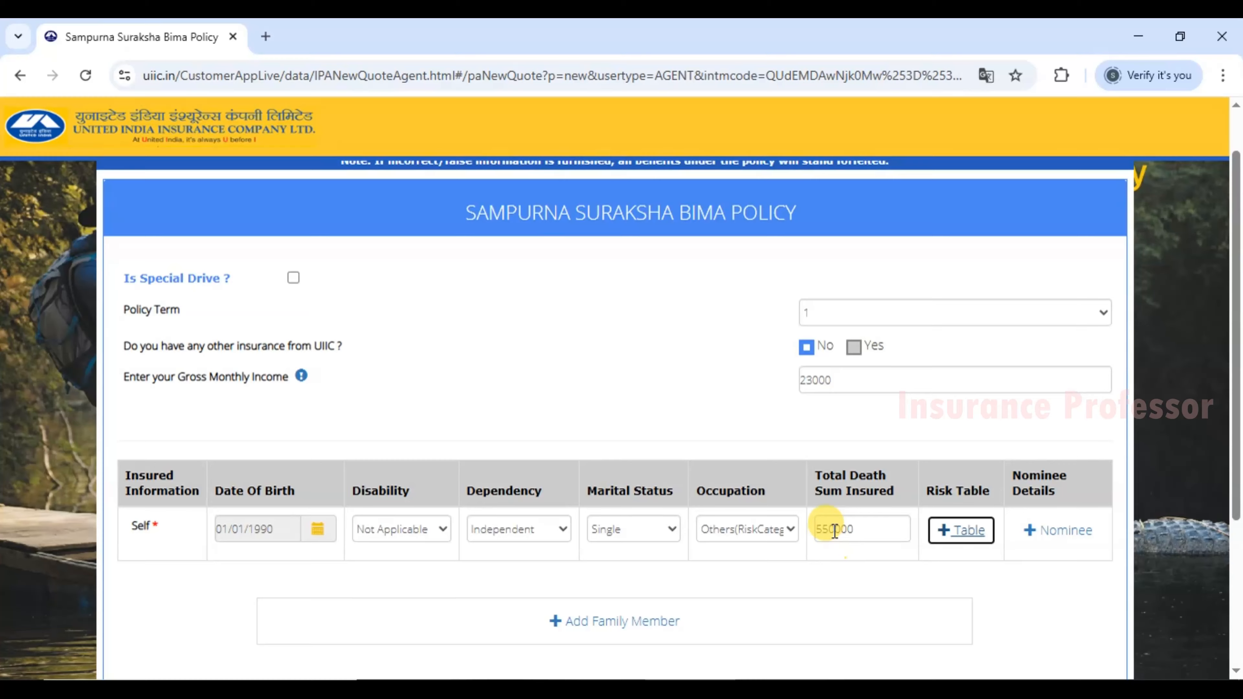
Add a nominee by entering the nominee's name with relation Father, and save the details.
scroll(833, 530, down, 2)
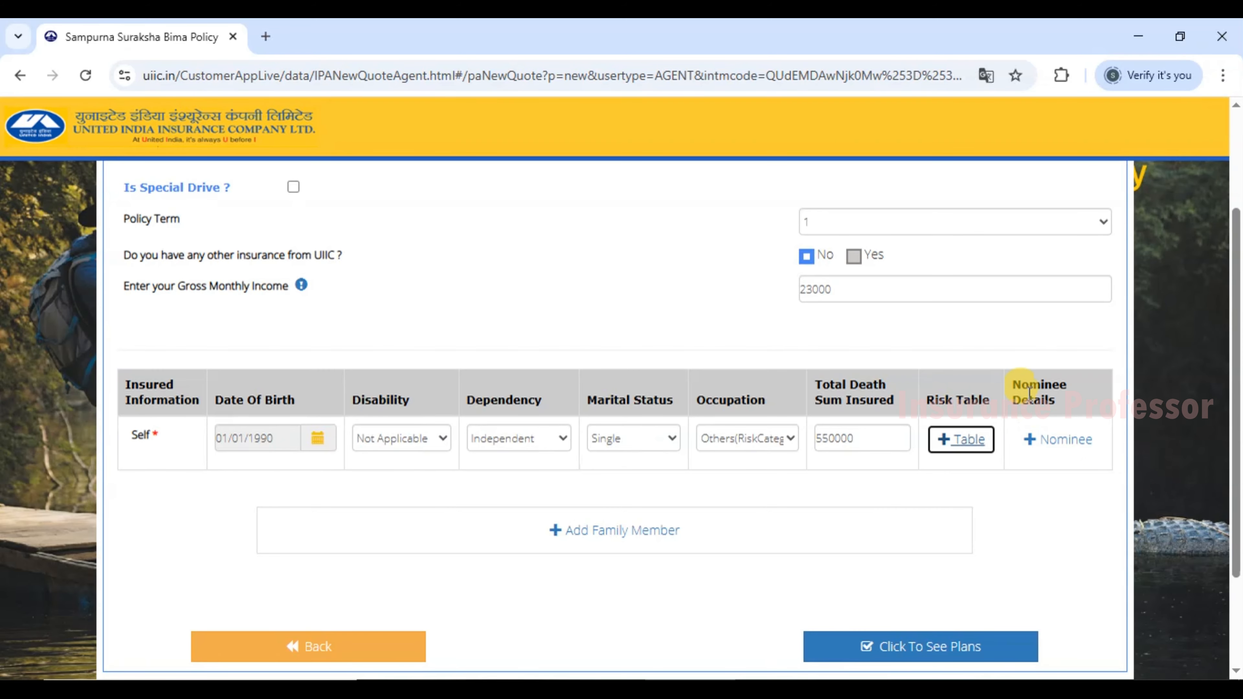
drag(1020, 384, 1052, 404)
click(1052, 405)
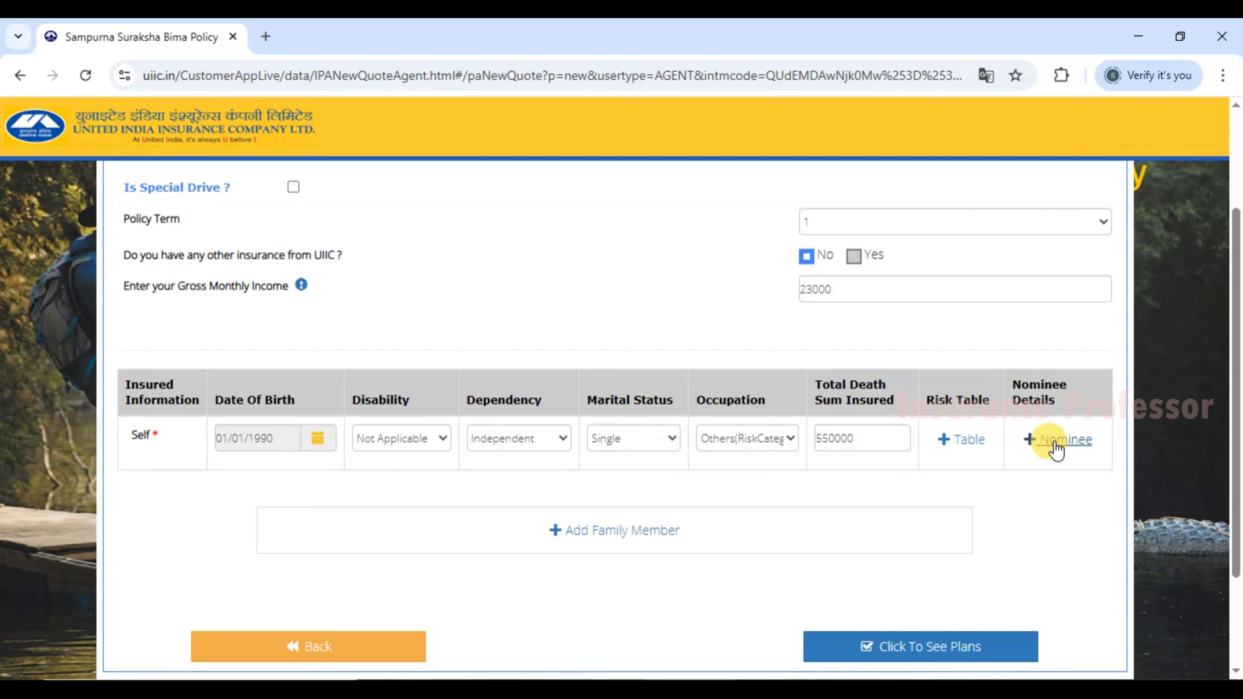
click(1041, 440)
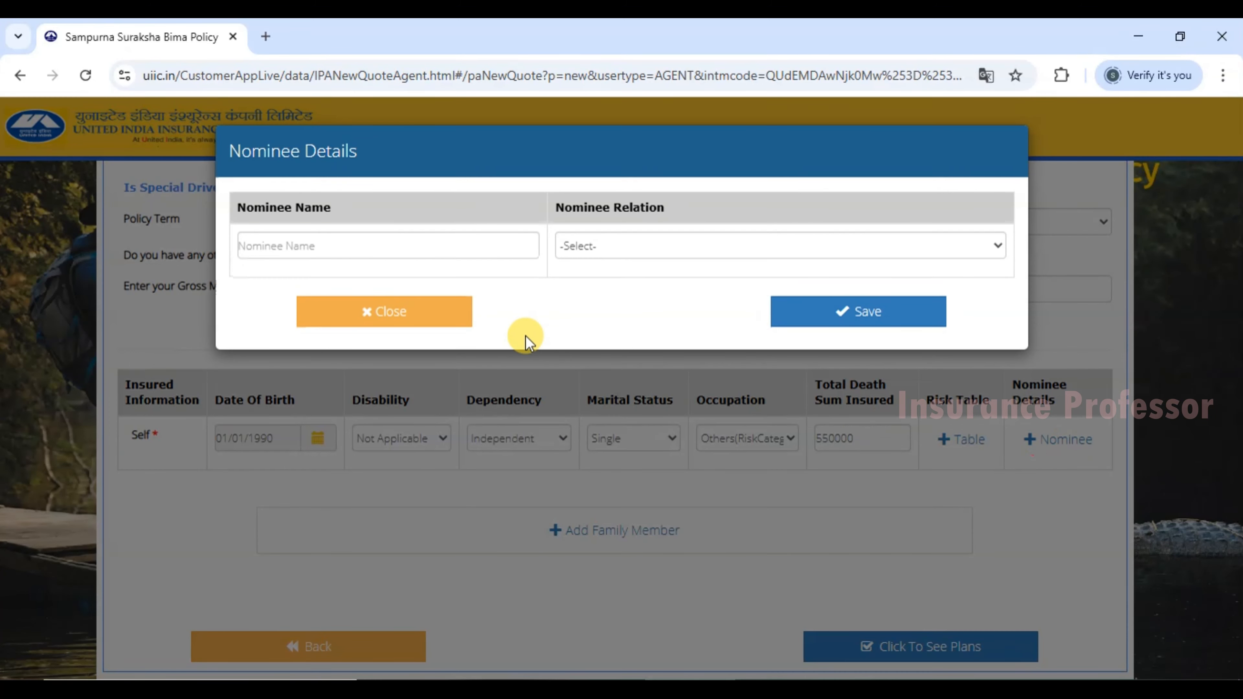
click(274, 246)
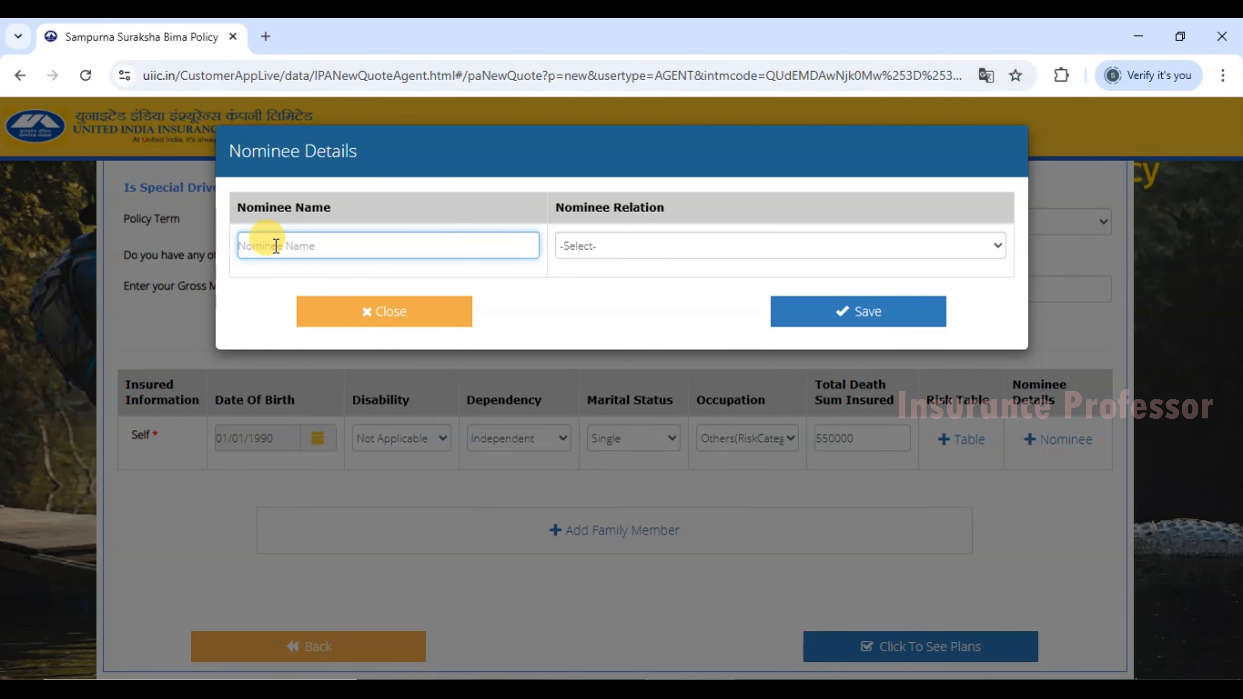
text(L)
click(626, 243)
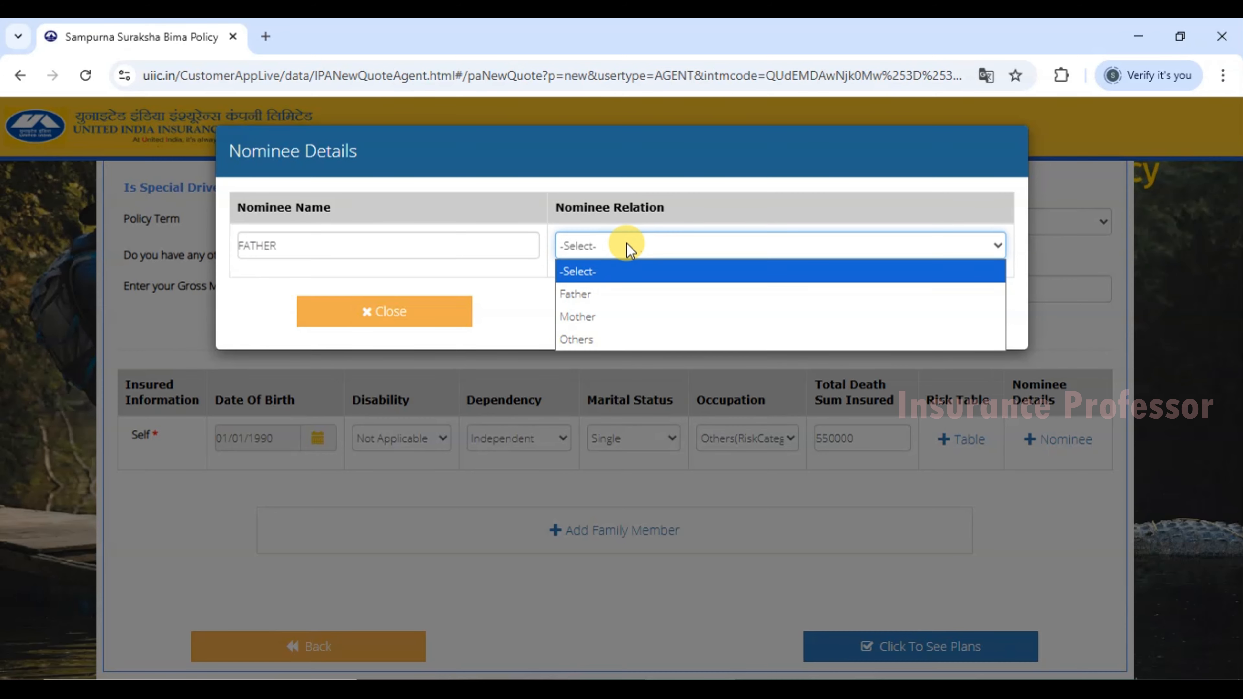
click(594, 295)
click(314, 245)
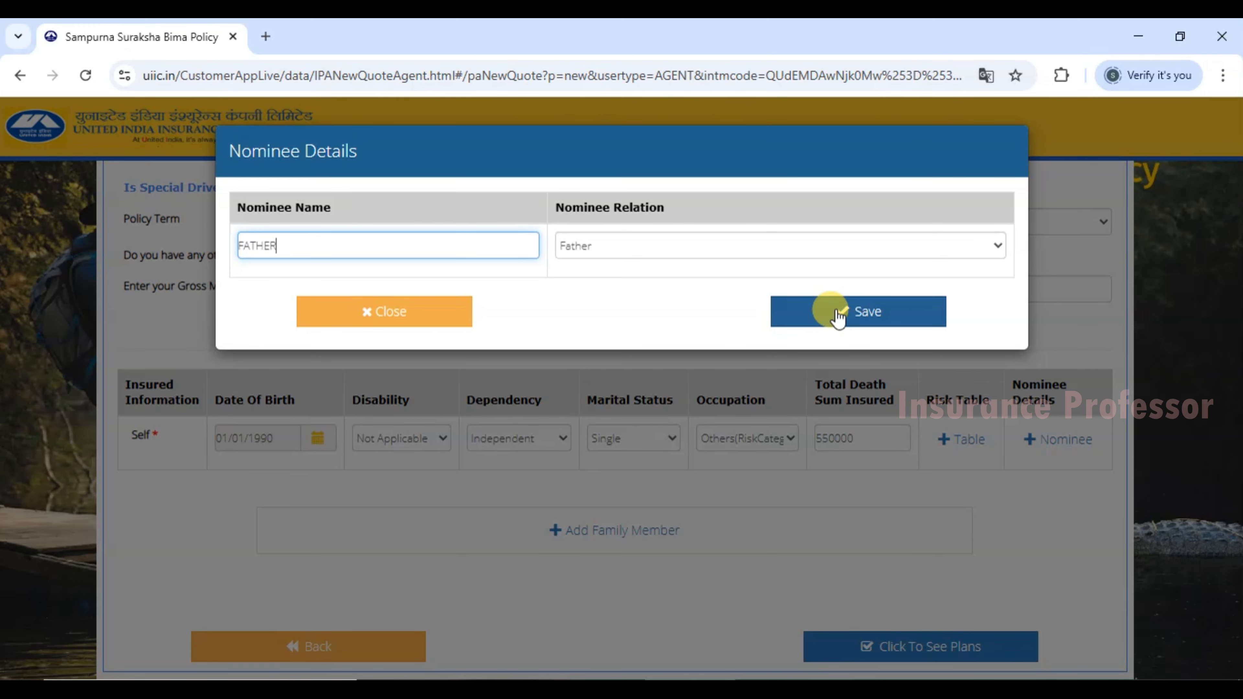
click(812, 316)
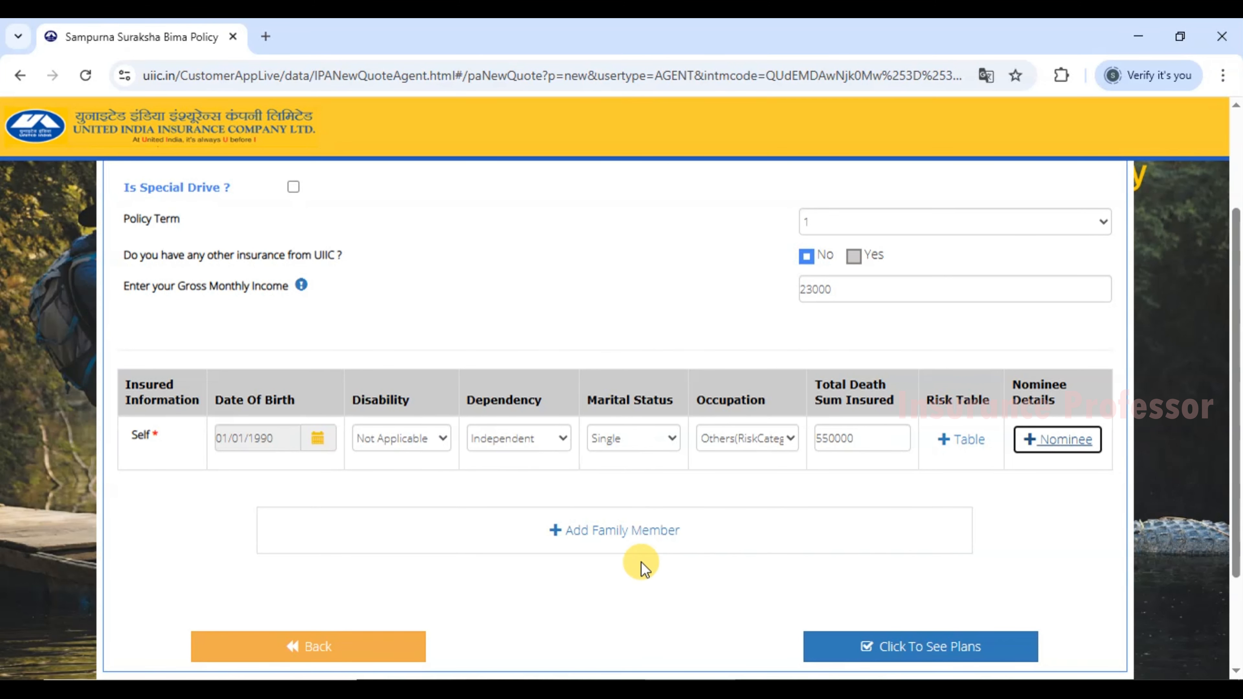
Request the plans, enter the contact e-mail and mobile number, and calculate the premium.
scroll(636, 547, down, 2)
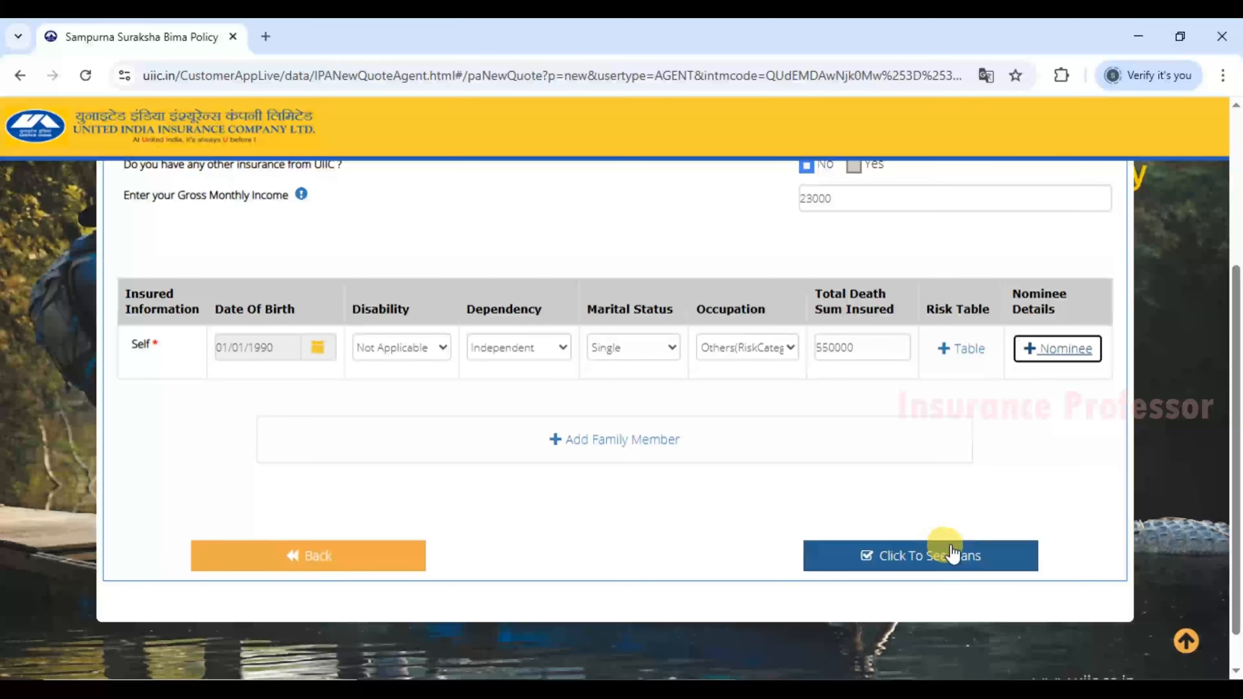
click(912, 557)
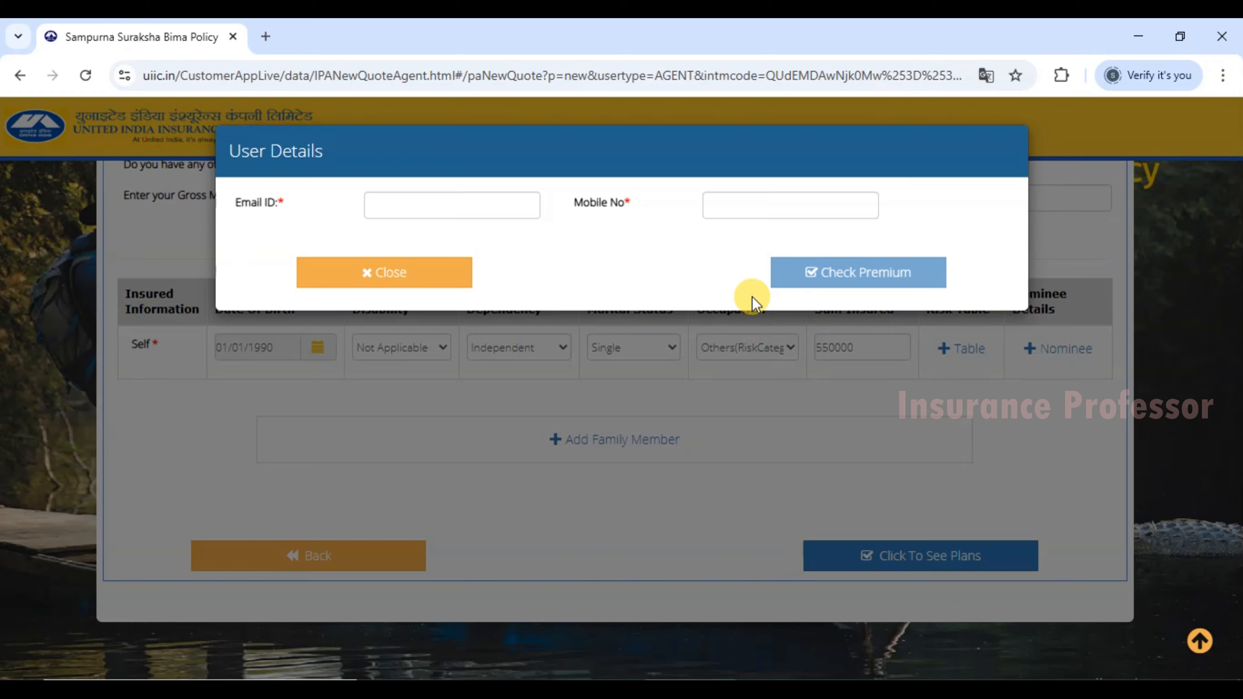
click(419, 210)
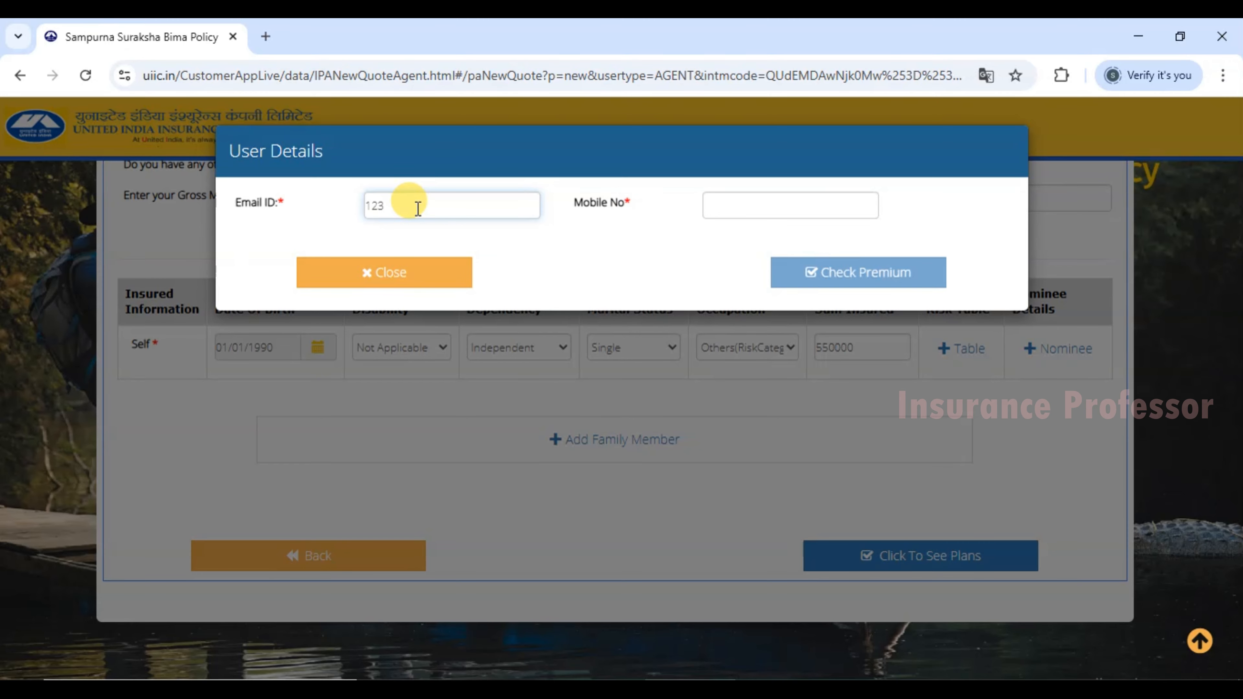
key(Tab)
text(91)
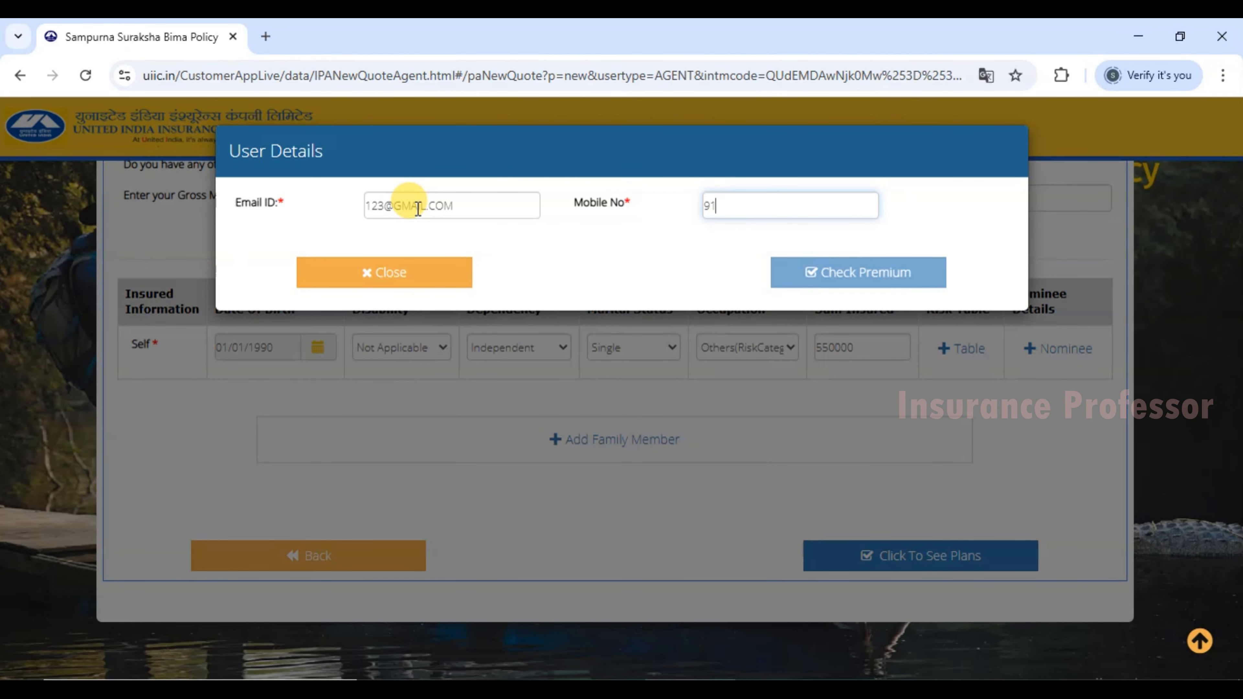
text(11111111)
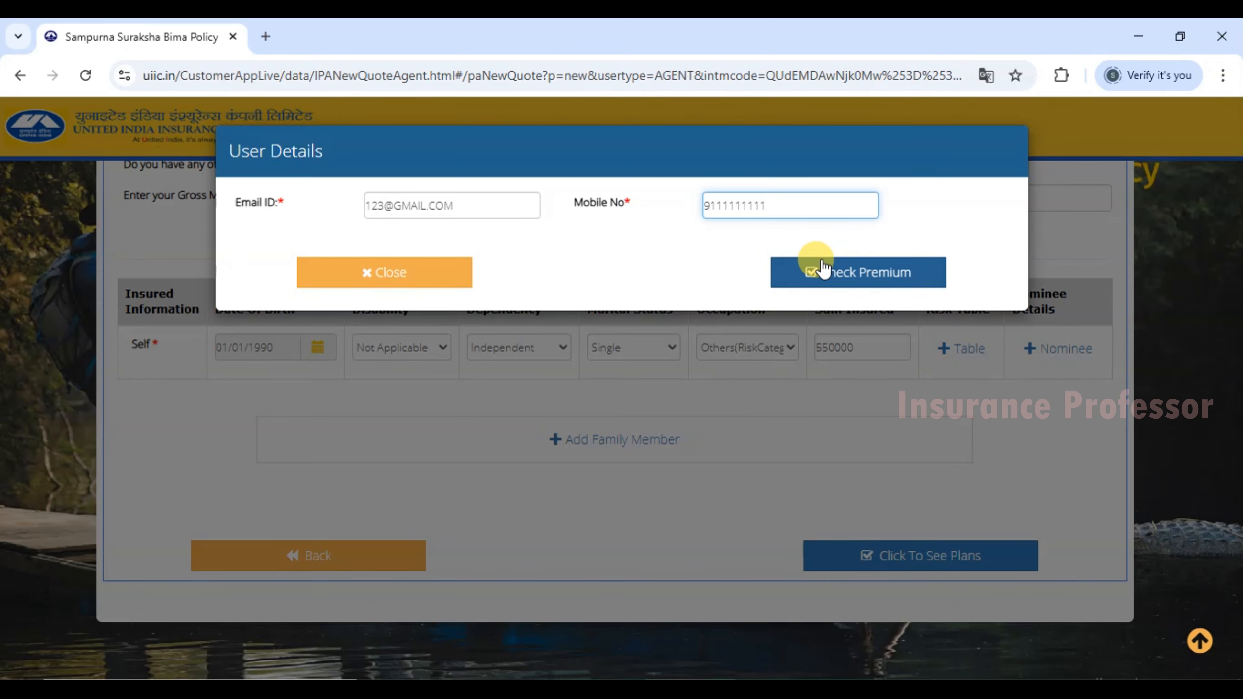
click(845, 274)
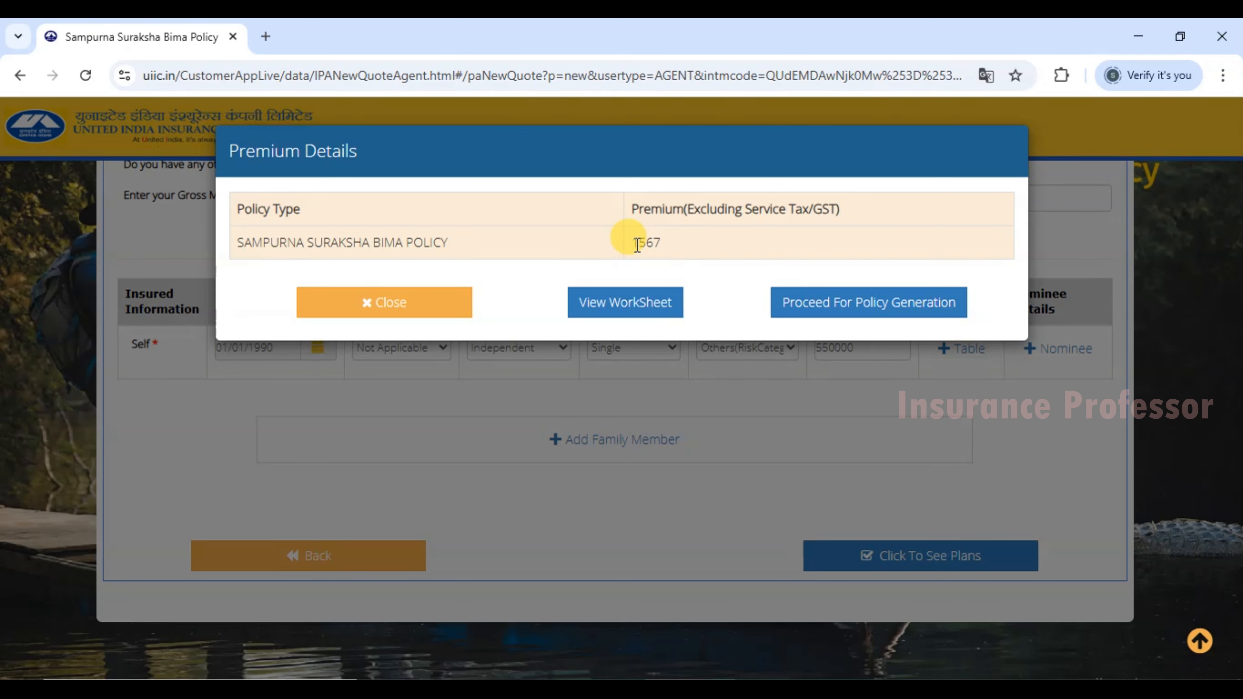
Review the Premium Details quote of 1567 excluding GST for Sampurna Suraksha Bima Policy.
drag(296, 244, 638, 242)
click(651, 240)
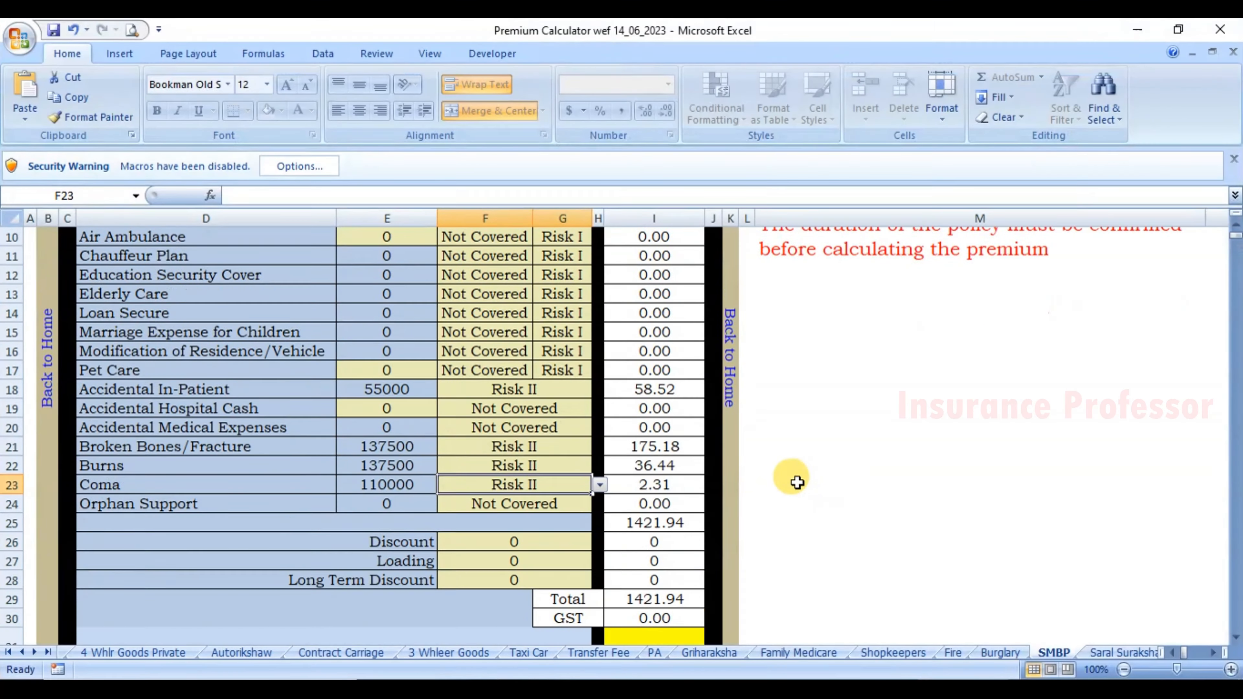
scroll(791, 478, down, 1)
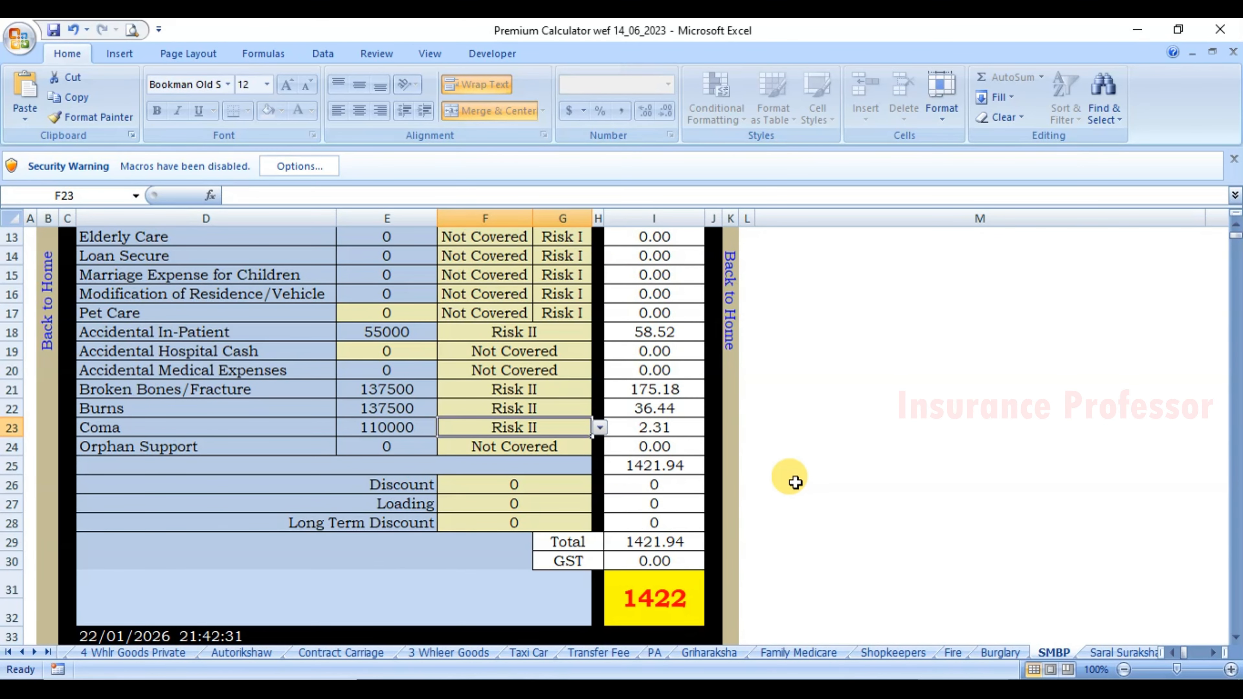
Cover Accidental Hospital Cash at Risk II with a 5000 sum insured.
scroll(791, 480, up, 3)
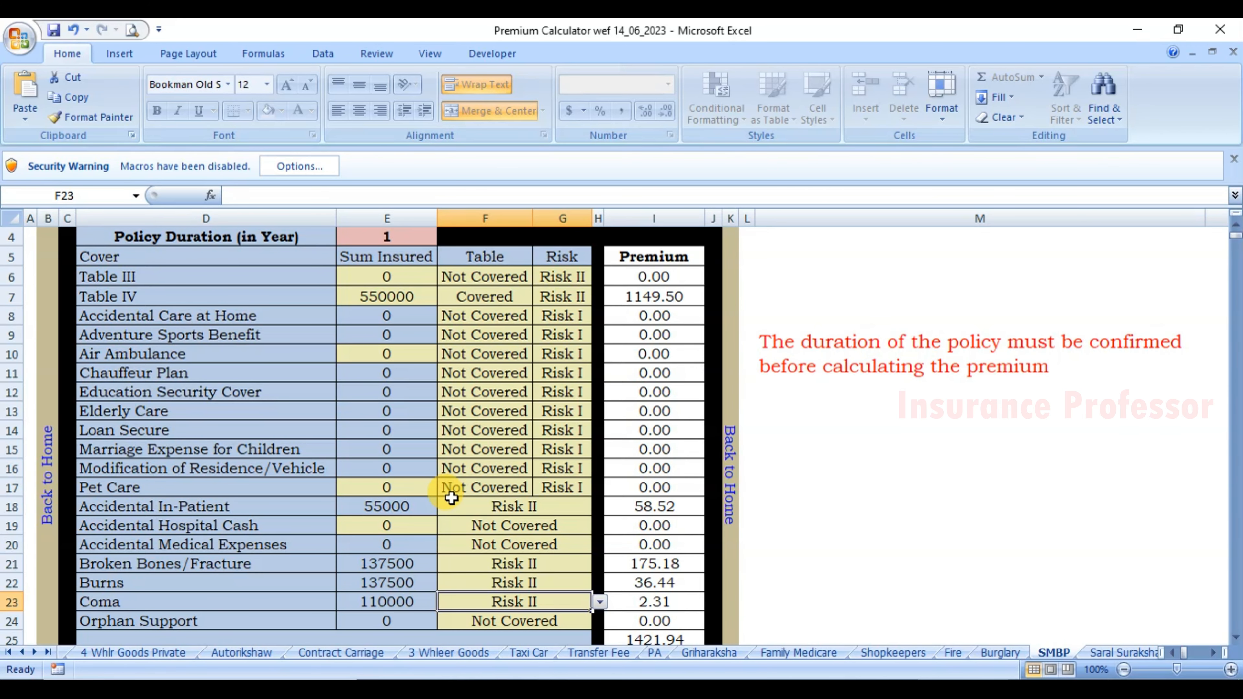
scroll(451, 498, down, 1)
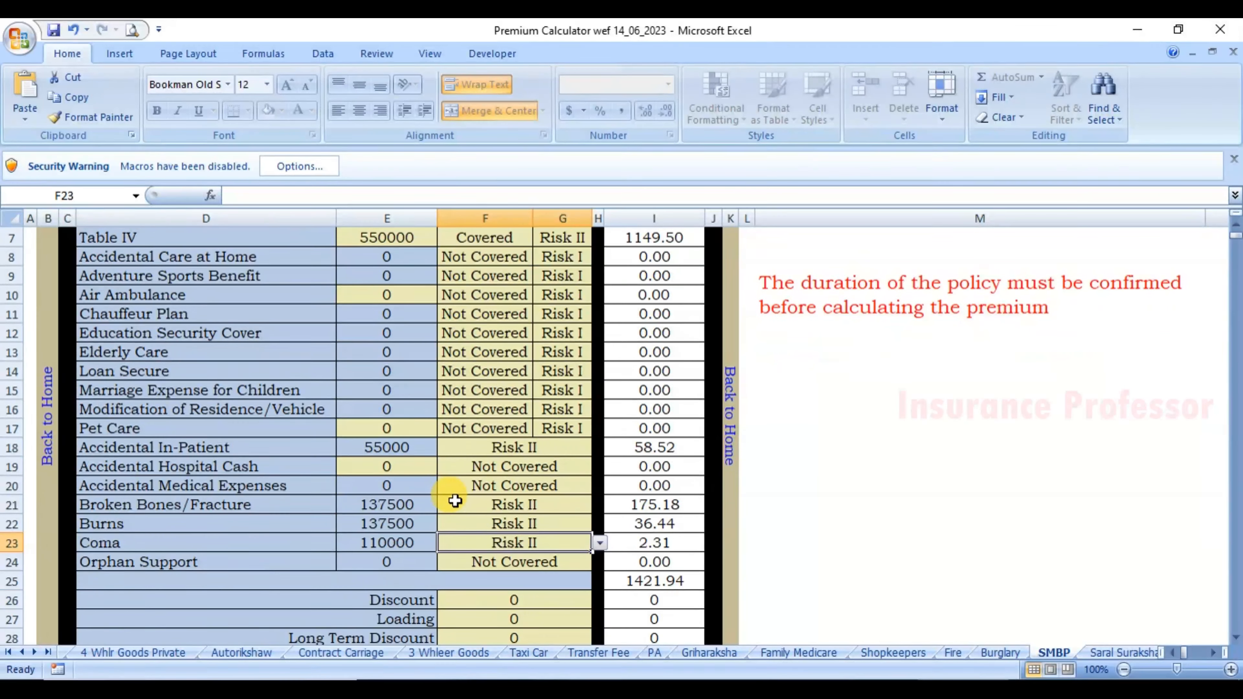
scroll(454, 501, down, 1)
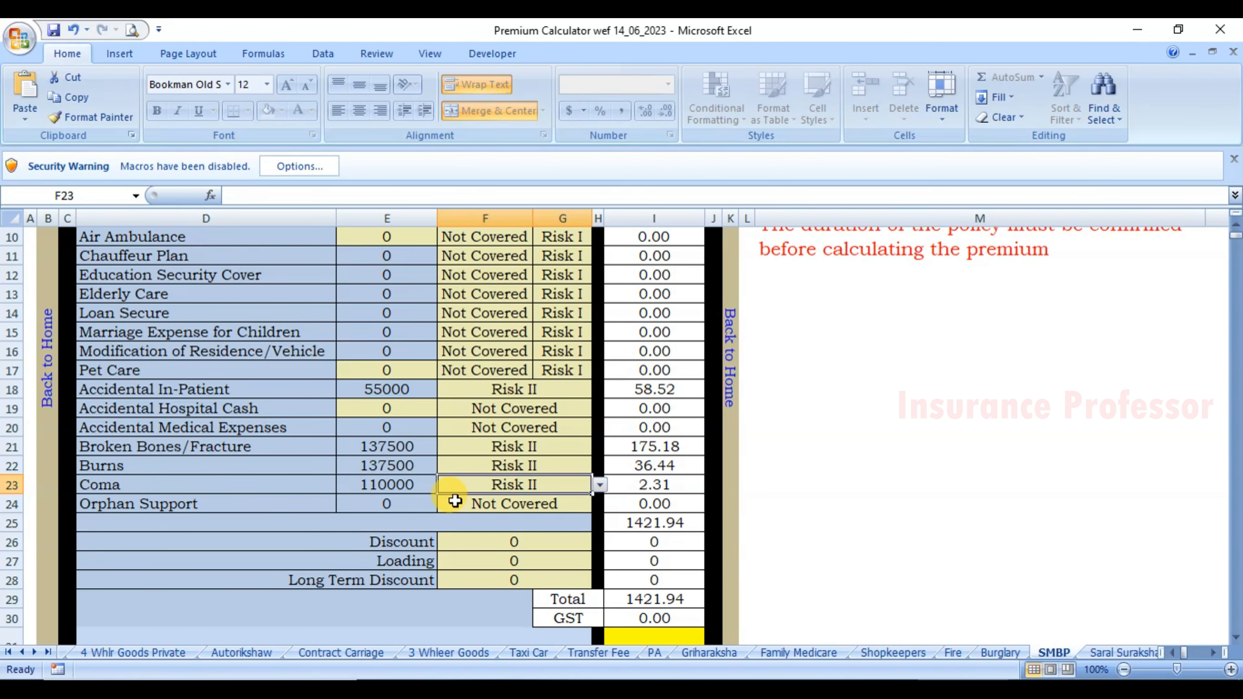
click(367, 407)
click(526, 410)
key(alt+Down)
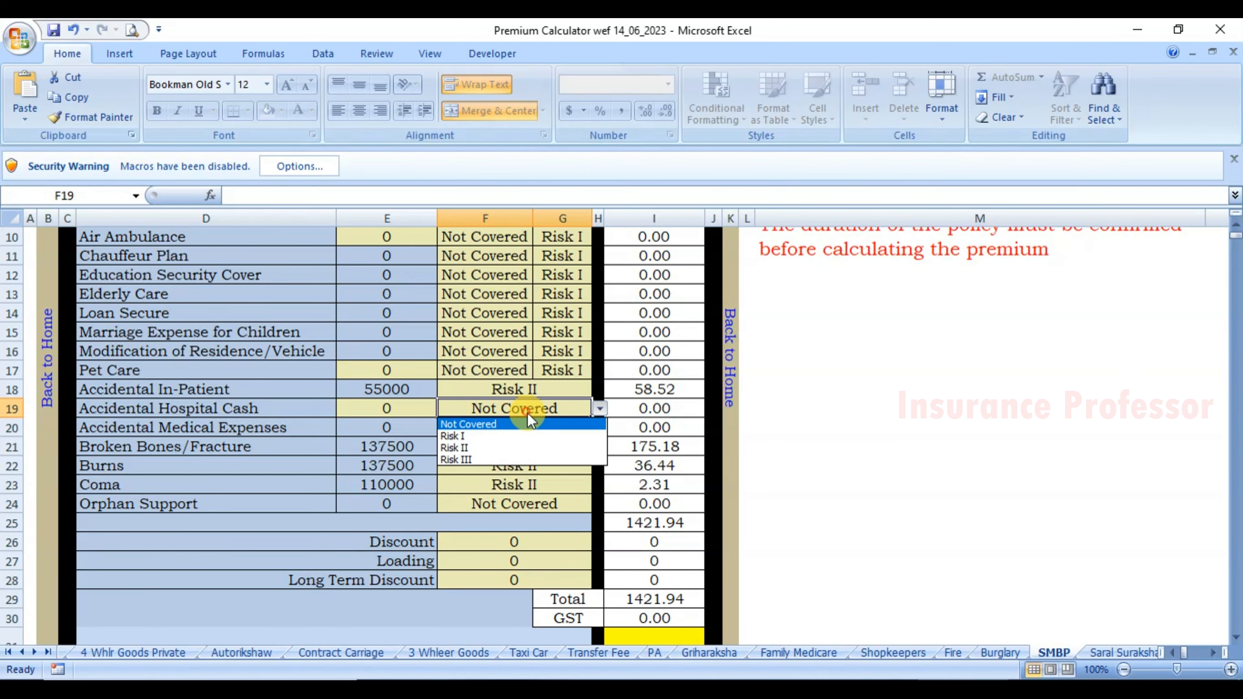
click(502, 447)
click(415, 409)
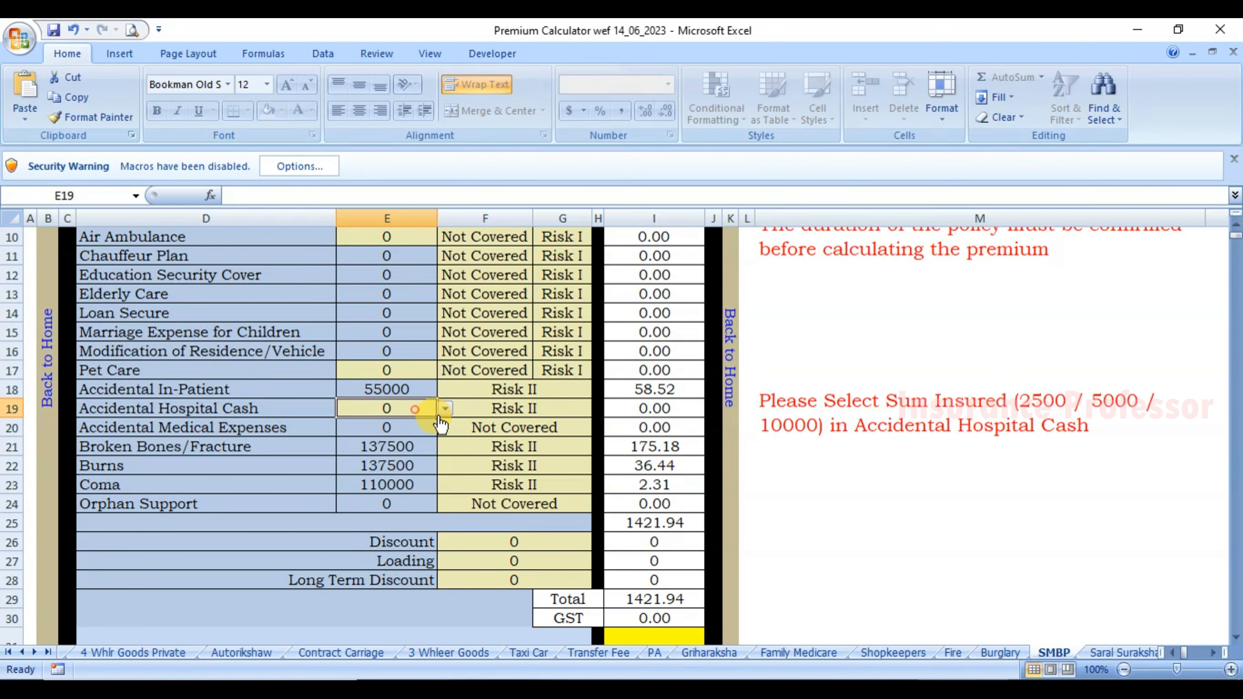
click(446, 408)
click(406, 437)
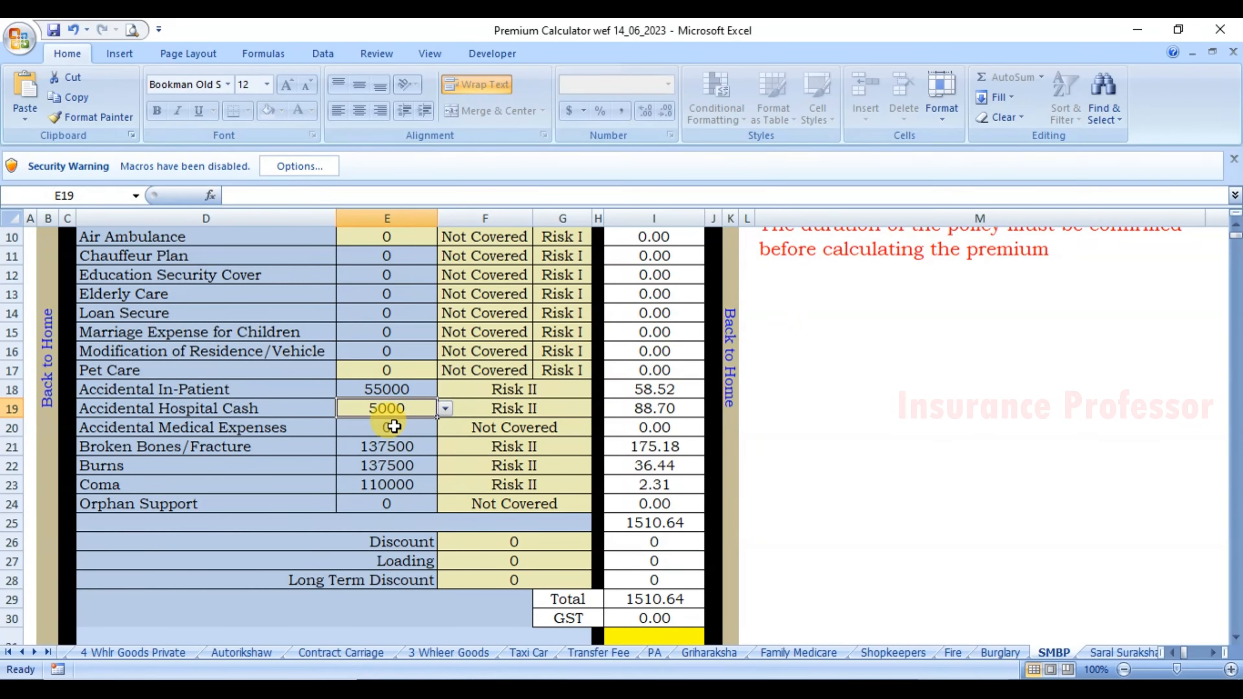
Cover Accidental Medical Expenses at Risk II and check the total reaches 1516.53.
click(477, 427)
key(alt+Down)
click(499, 466)
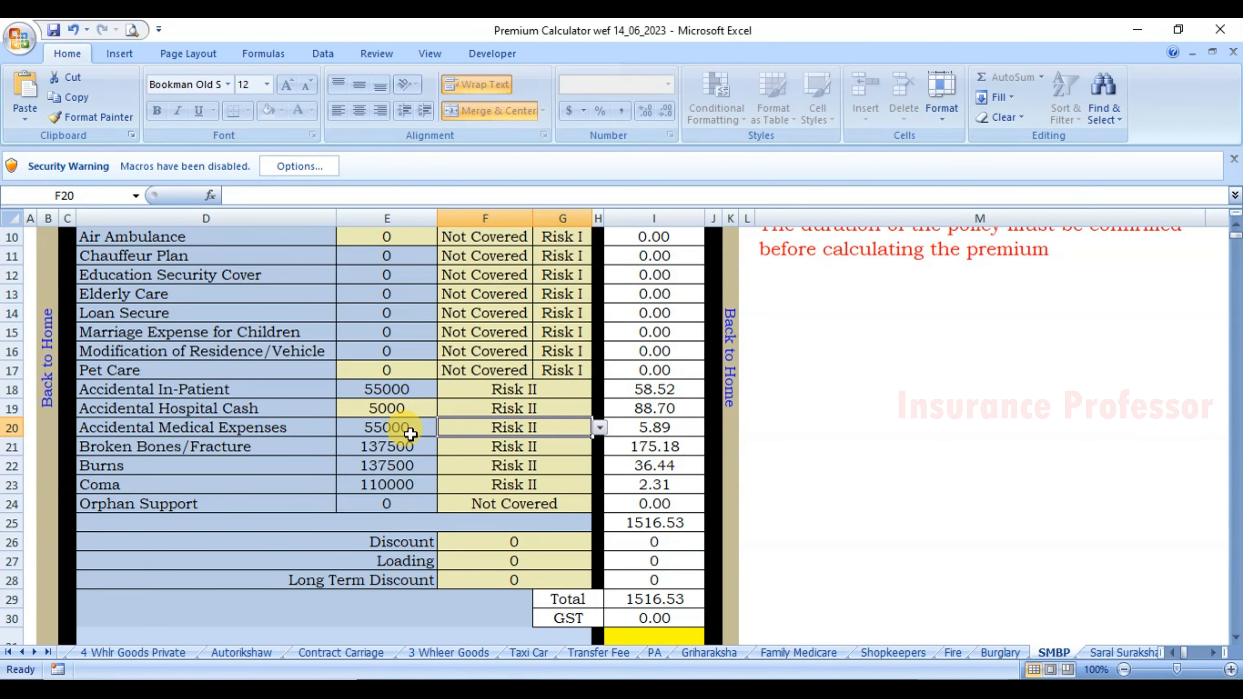
scroll(541, 486, down, 2)
click(635, 539)
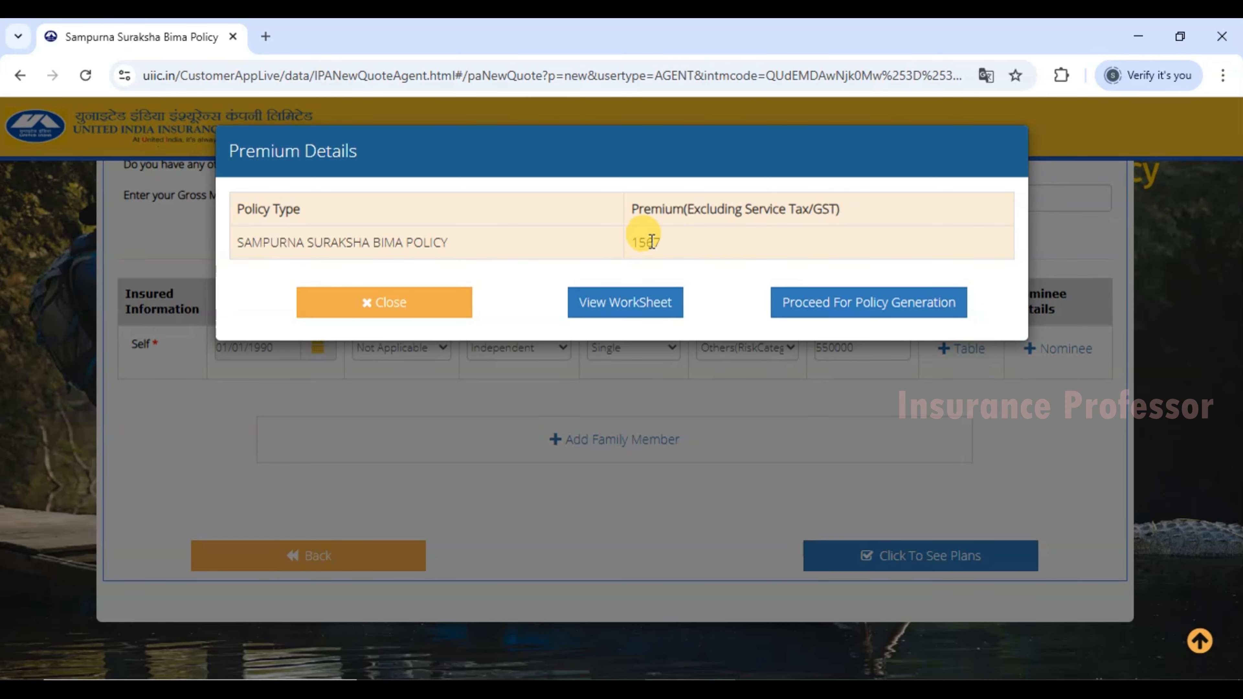
click(627, 307)
Dismiss the translate offer and review the worksheet covers, including Table IV Death PPD at 550000 and Accidental Care at Home.
scroll(637, 340, down, 1)
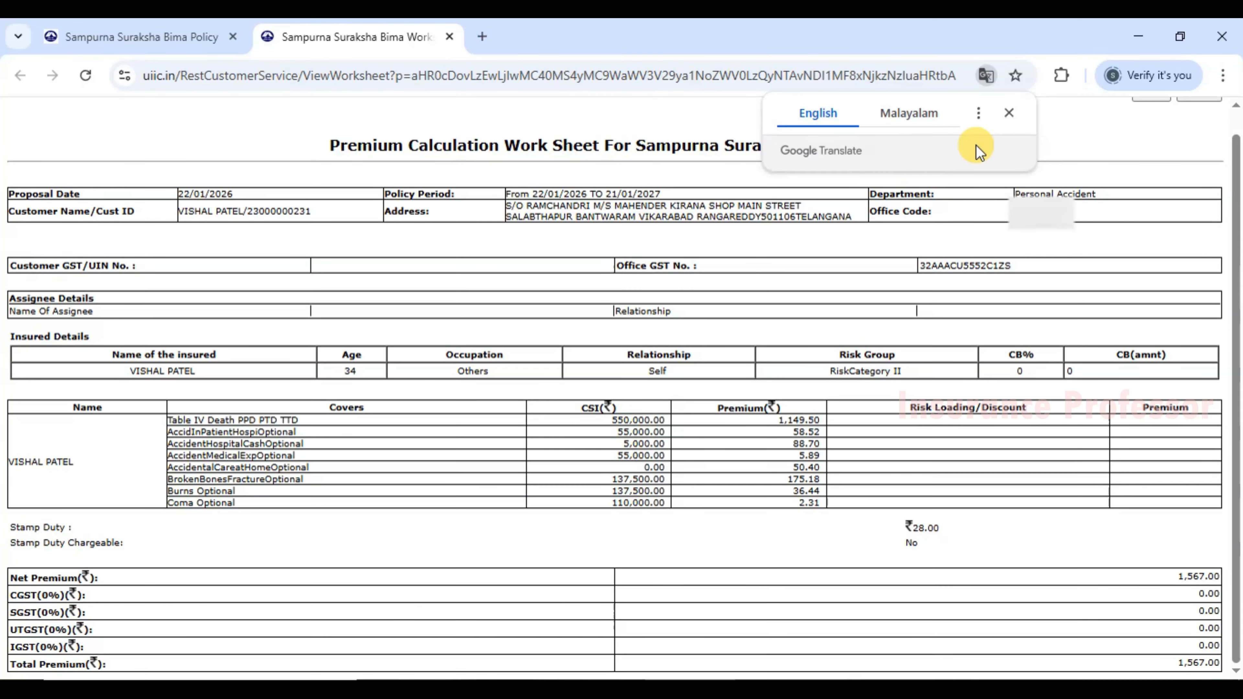
click(1008, 114)
drag(178, 210, 298, 215)
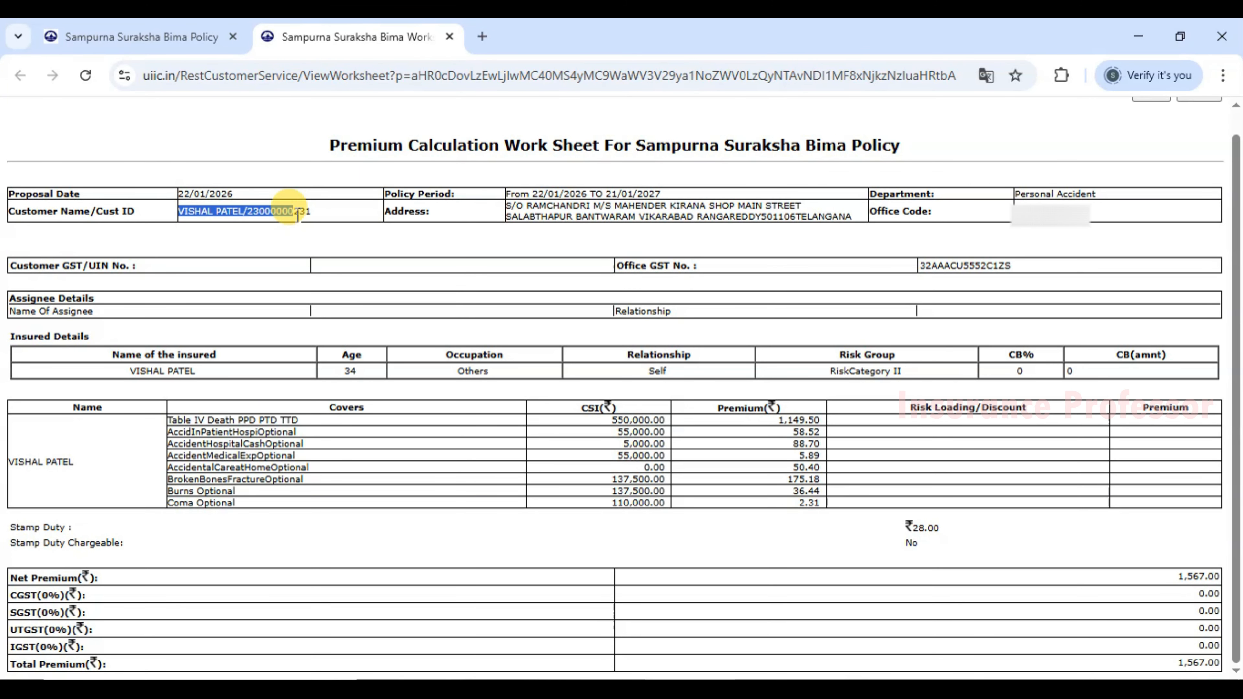
click(360, 216)
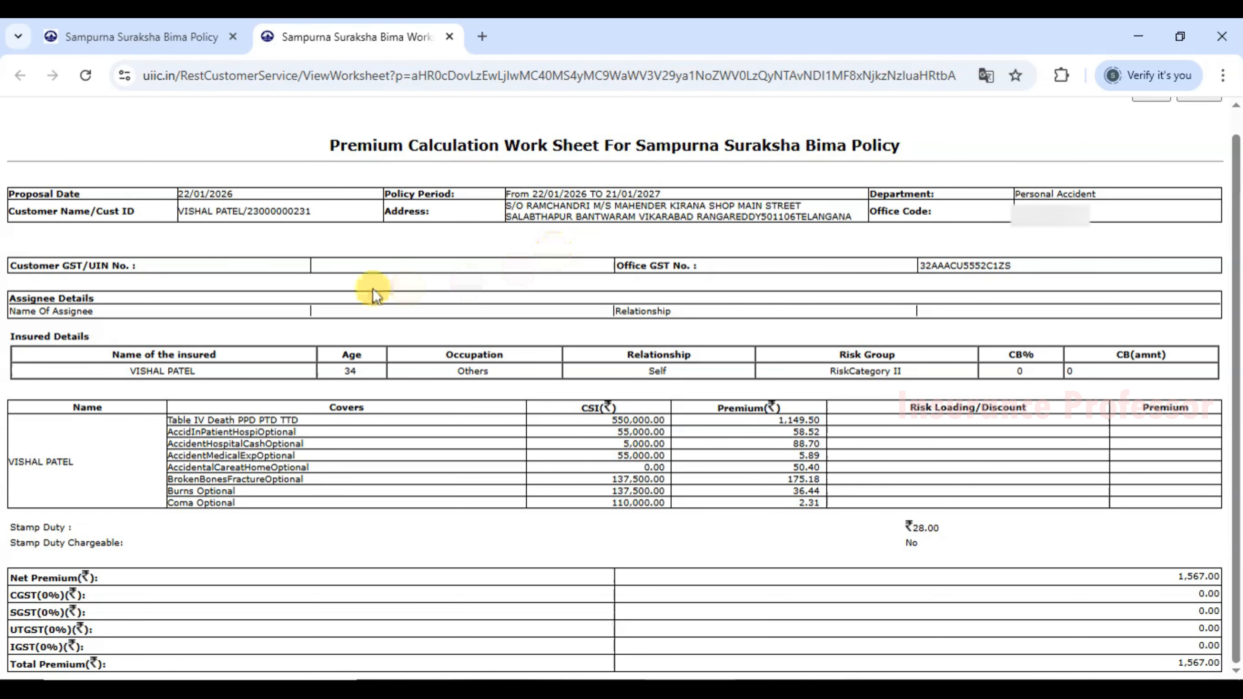
drag(170, 420, 271, 432)
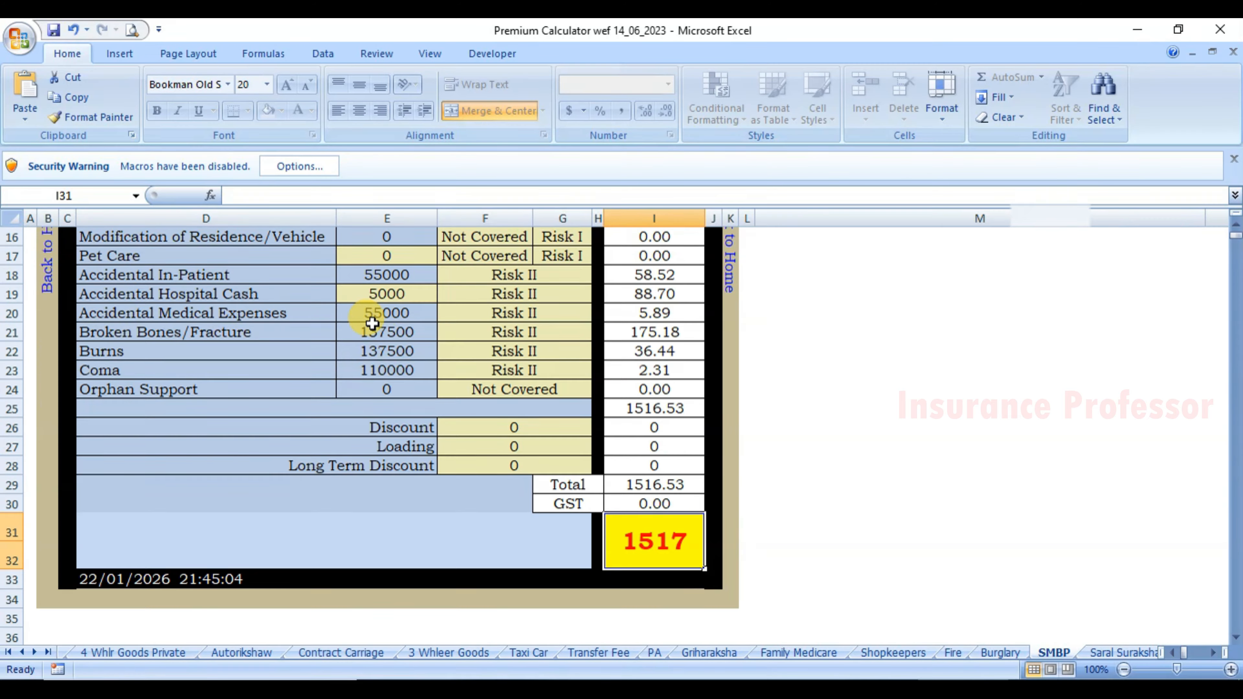
scroll(366, 327, up, 5)
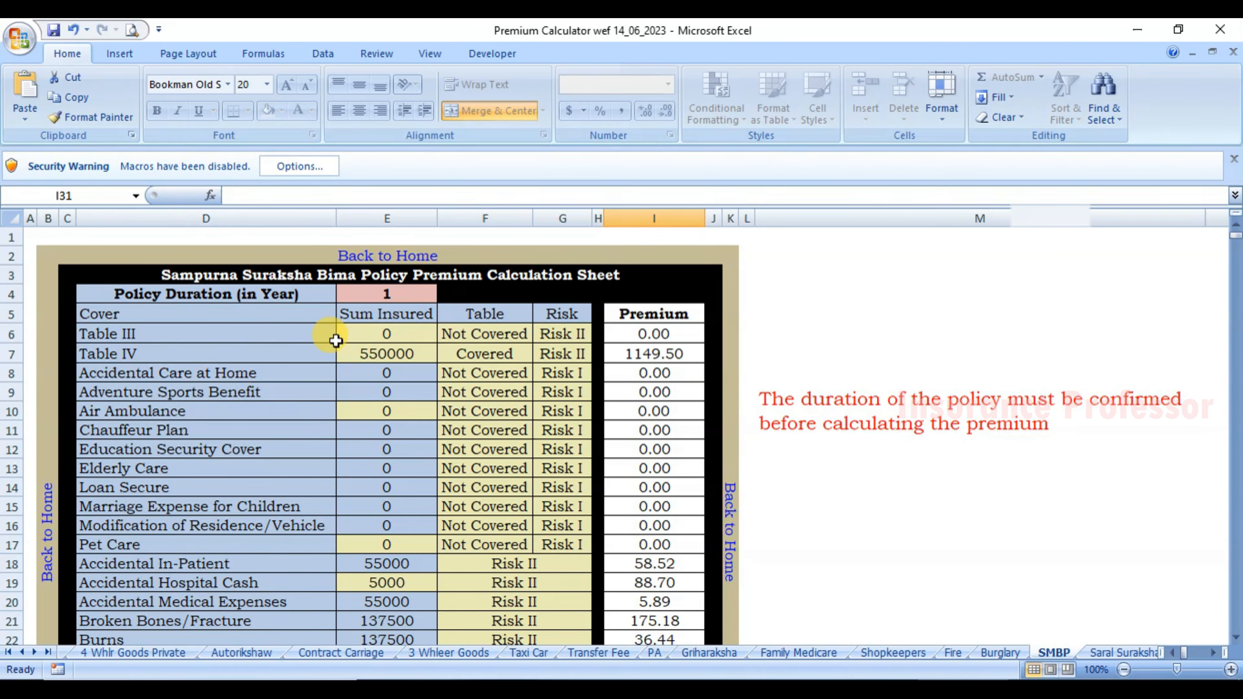
click(383, 354)
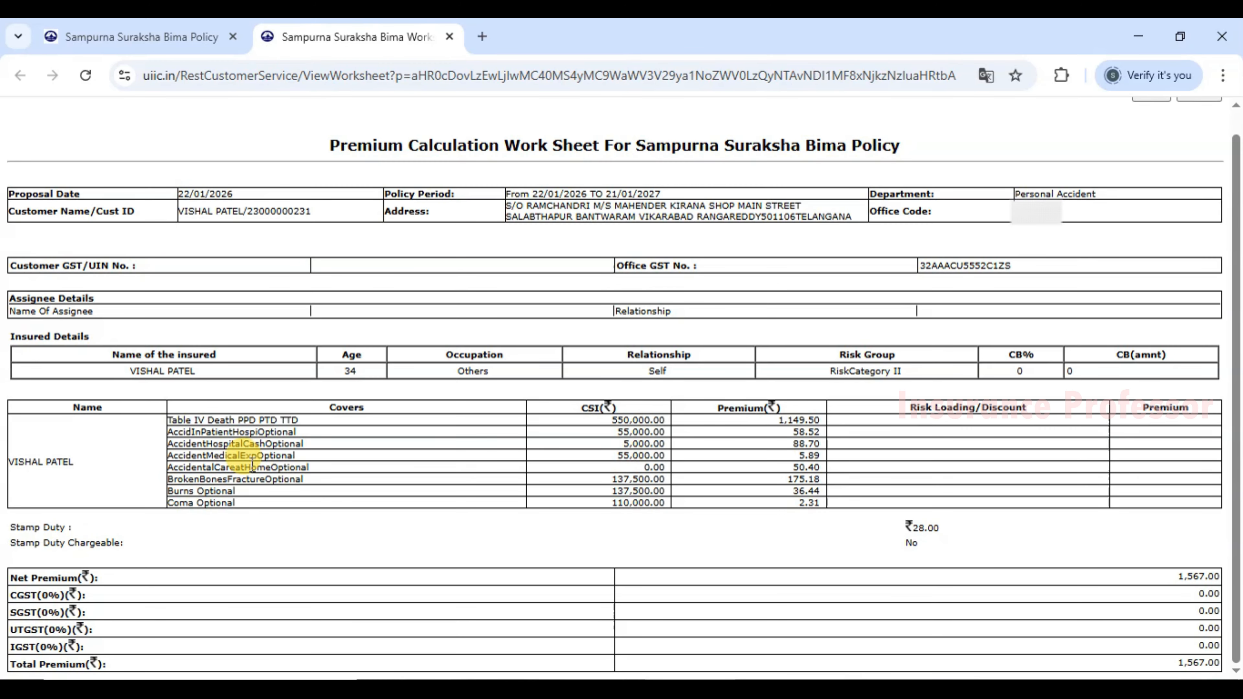
drag(214, 468, 287, 467)
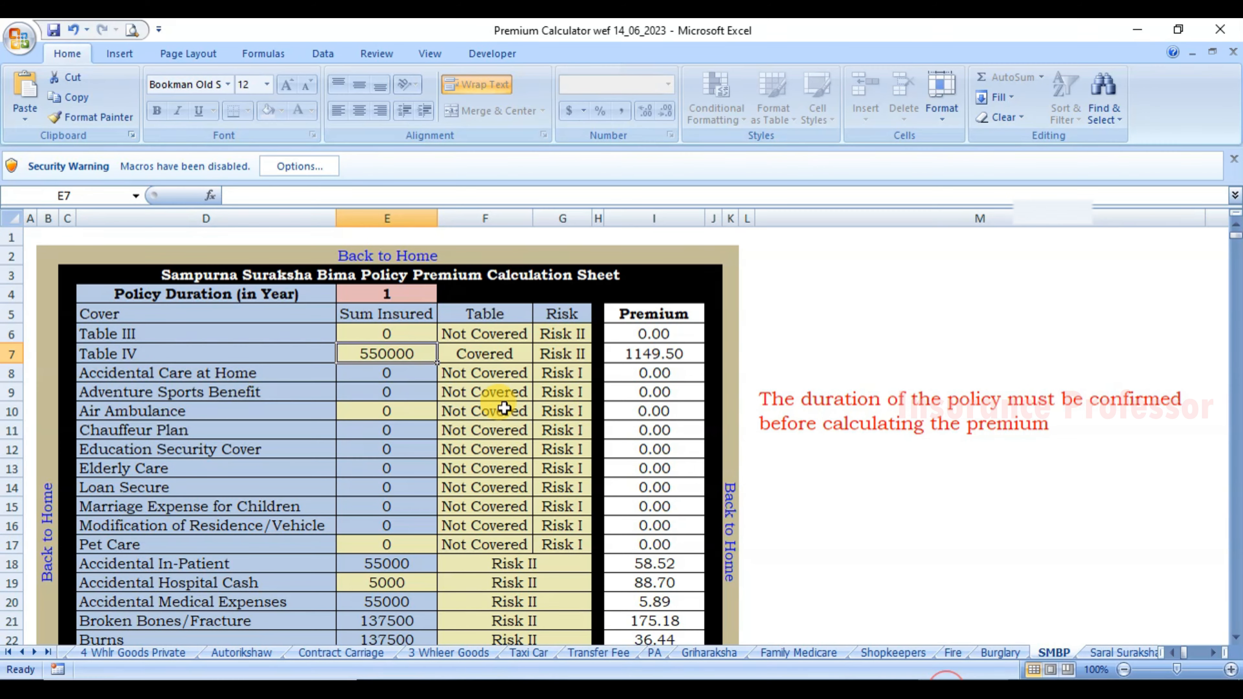
Set Accidental Care at Home to Risk II, changing its table from Table II to Table IV.
click(500, 370)
click(541, 373)
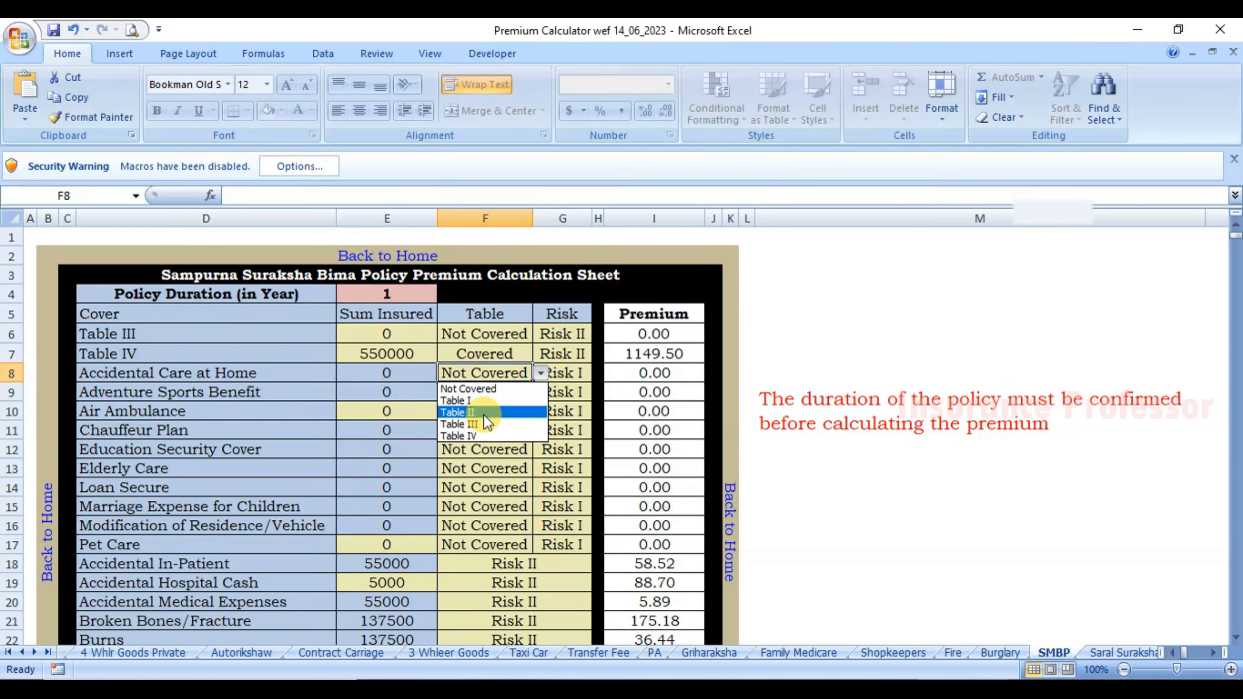
click(494, 413)
click(585, 373)
click(600, 374)
click(576, 401)
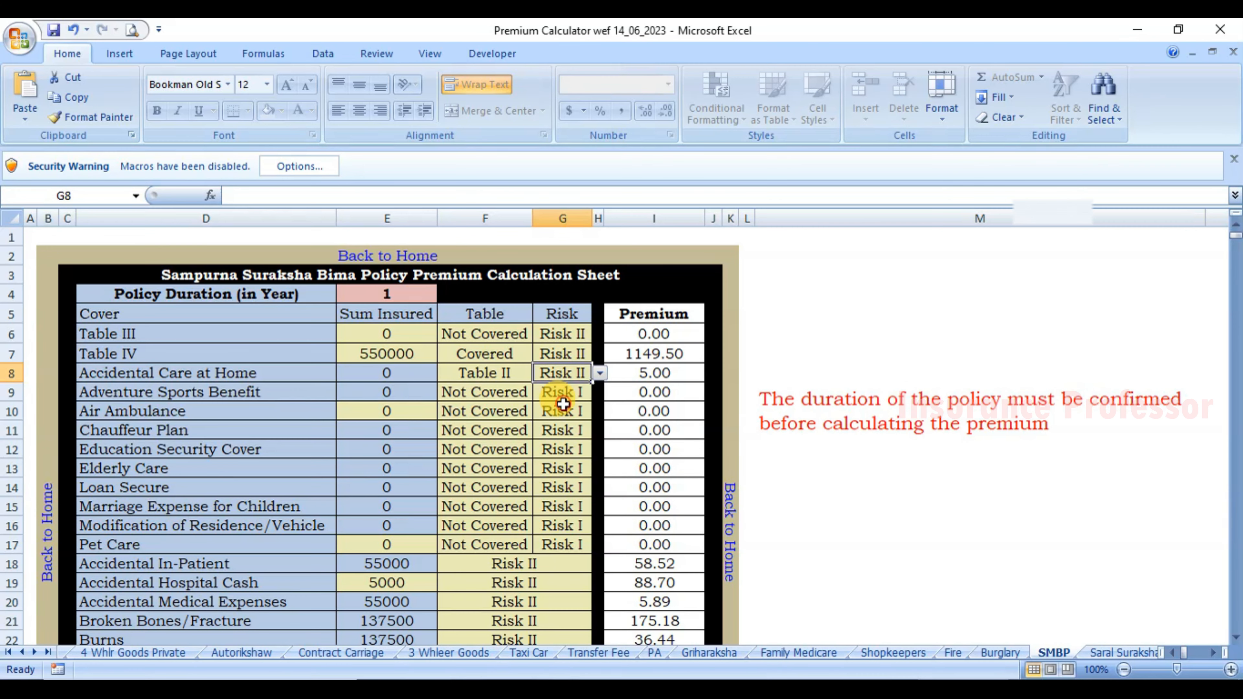
click(524, 430)
scroll(527, 431, down, 4)
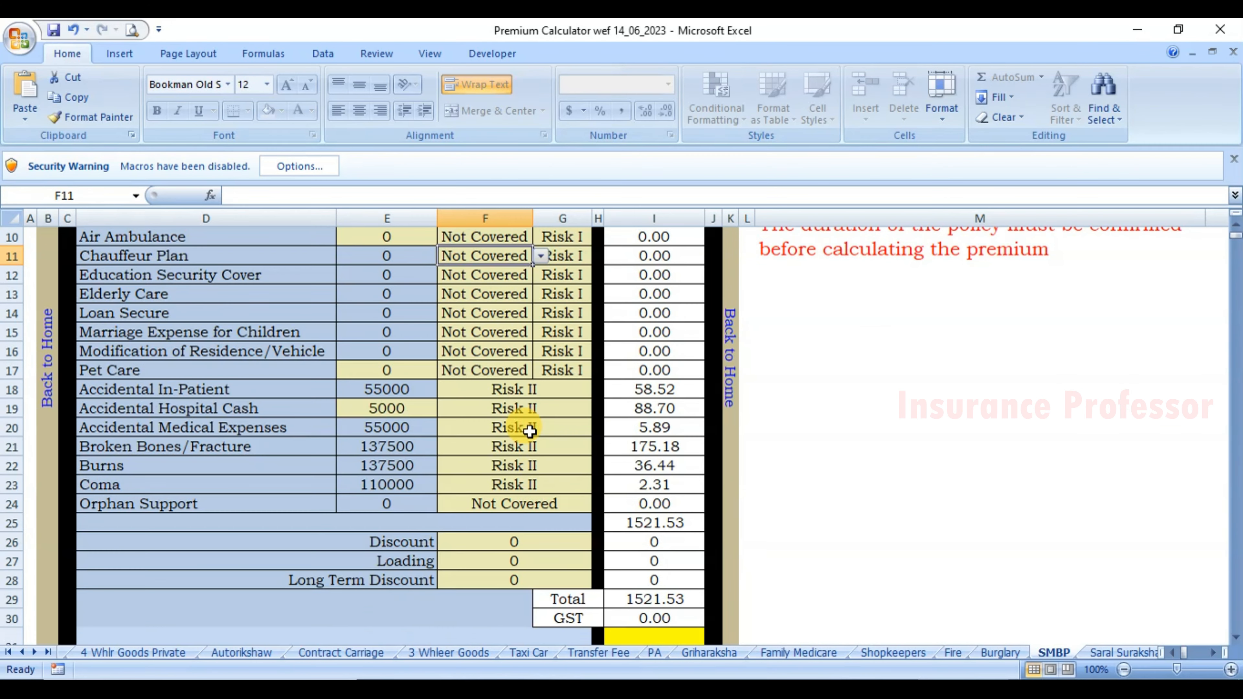
scroll(563, 451, up, 4)
click(511, 375)
click(541, 373)
click(504, 434)
click(503, 428)
scroll(538, 425, down, 6)
scroll(544, 424, up, 5)
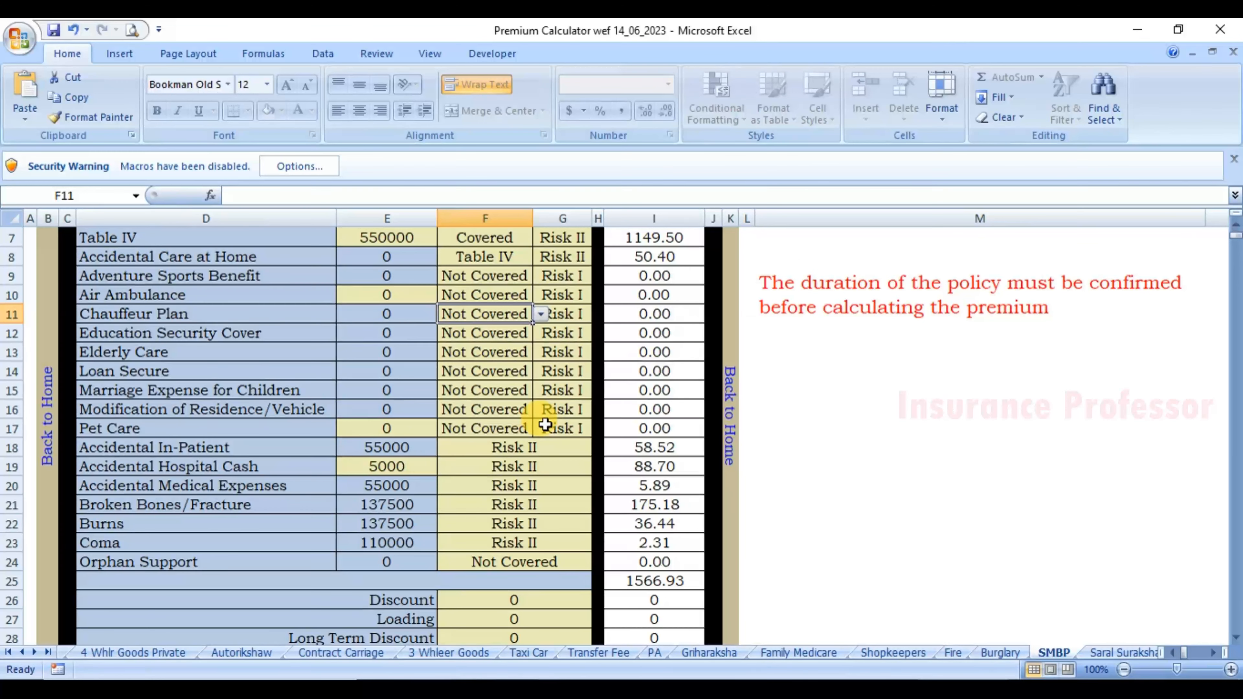
Compare with the portal, keep Table IV, and confirm the total premium rounds to 1567.
key(alt+Tab)
key(alt+Tab)
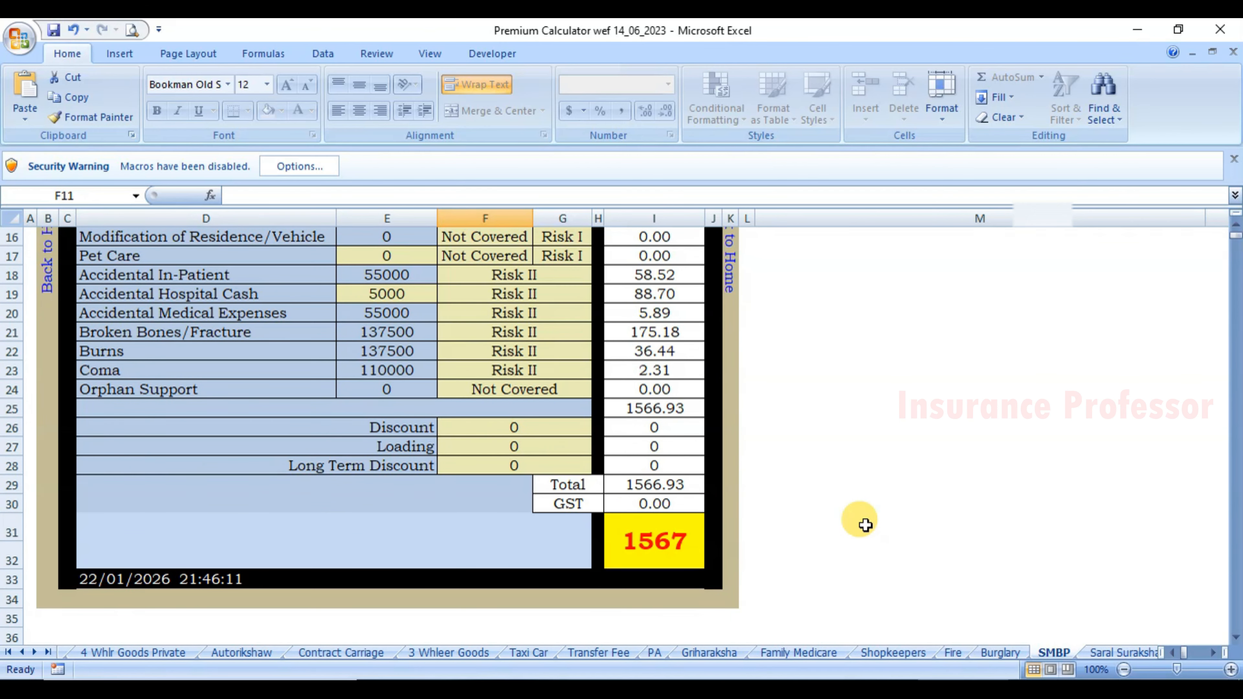
scroll(860, 522, up, 6)
click(482, 316)
click(541, 316)
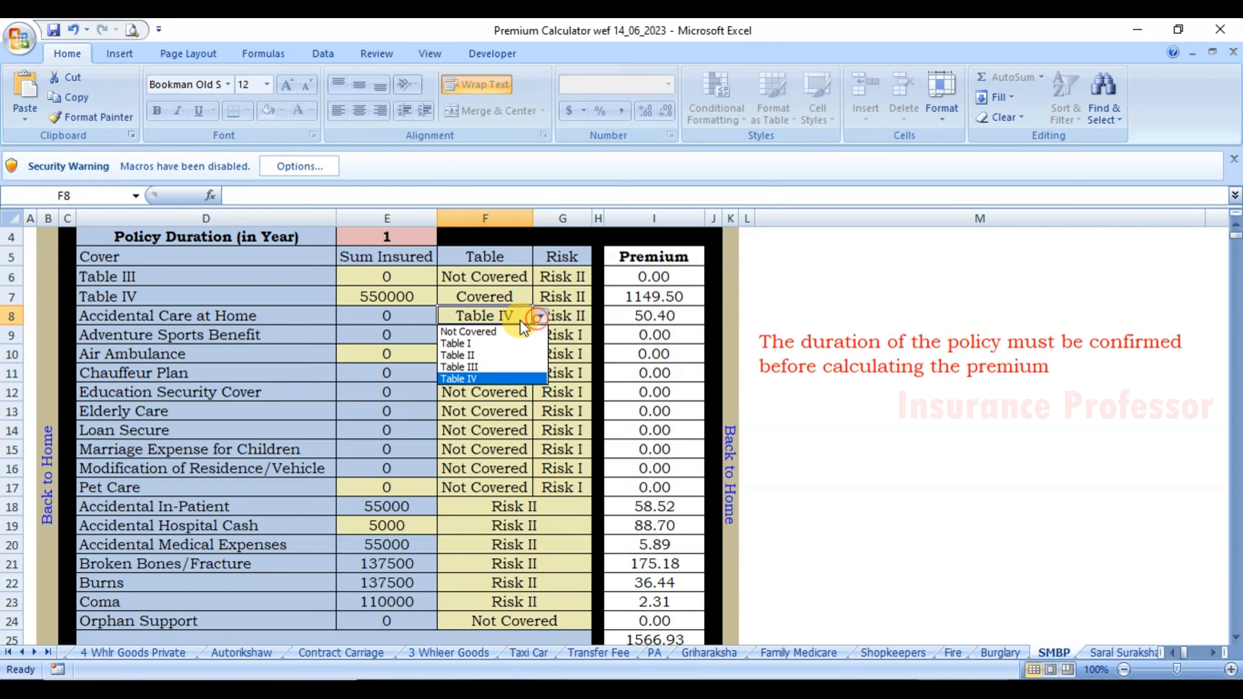
click(470, 379)
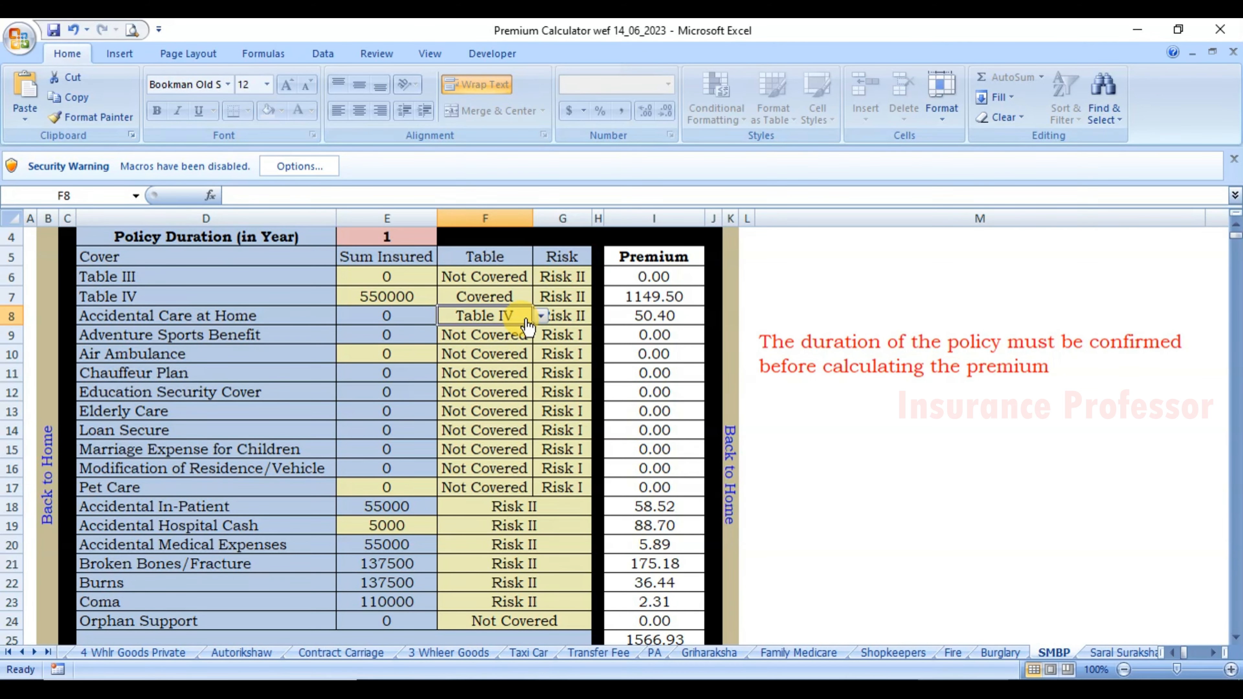
click(215, 316)
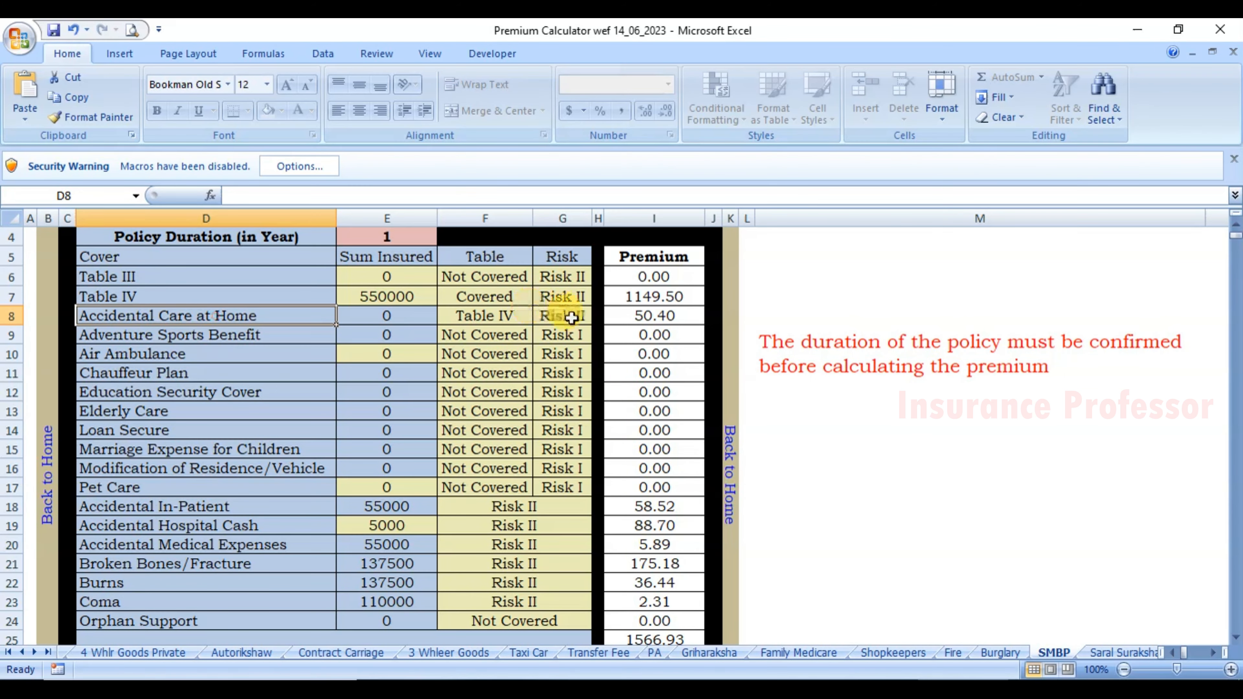
scroll(587, 343, down, 3)
click(636, 594)
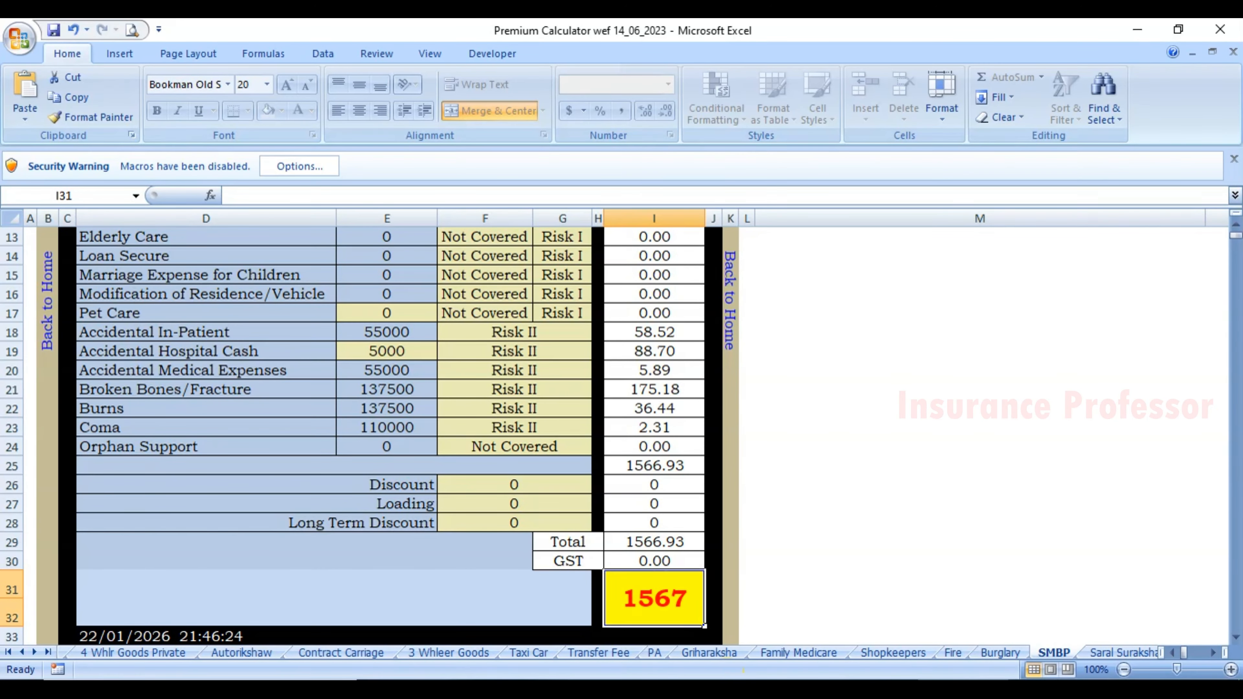
click(743, 688)
Check the worksheet's 1,567 total and net premium with zero GST, then close the worksheet tab.
drag(1177, 661, 1204, 662)
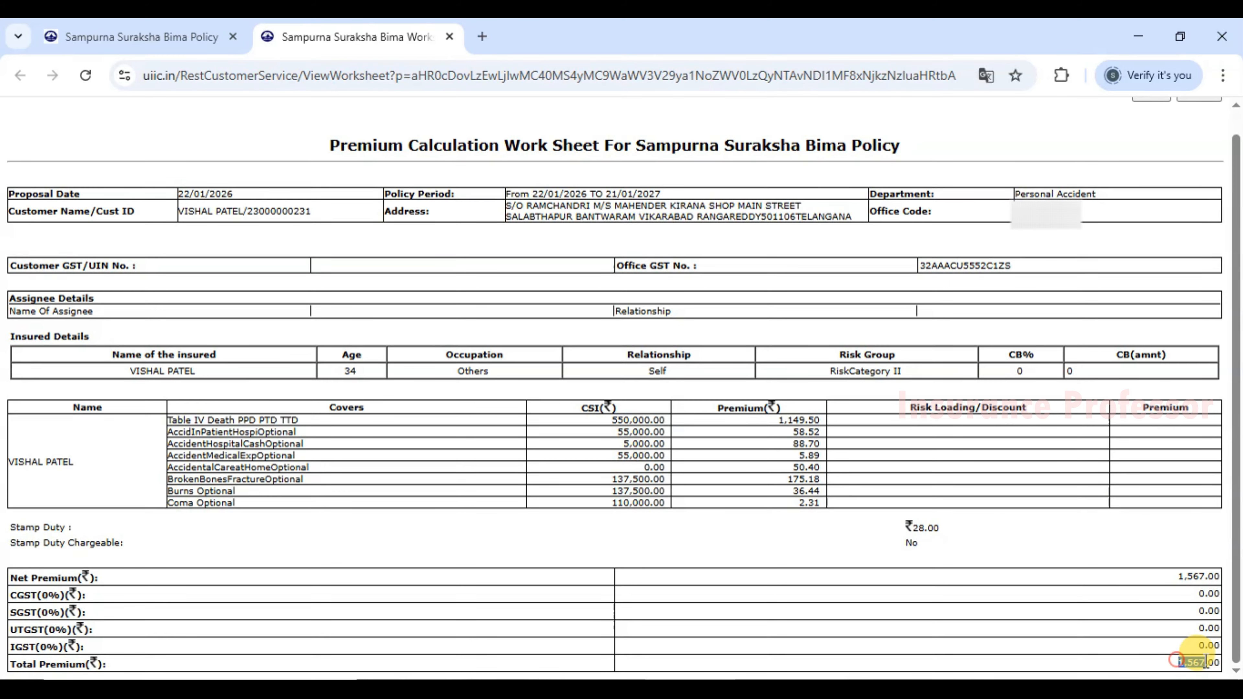
drag(1177, 577, 1199, 577)
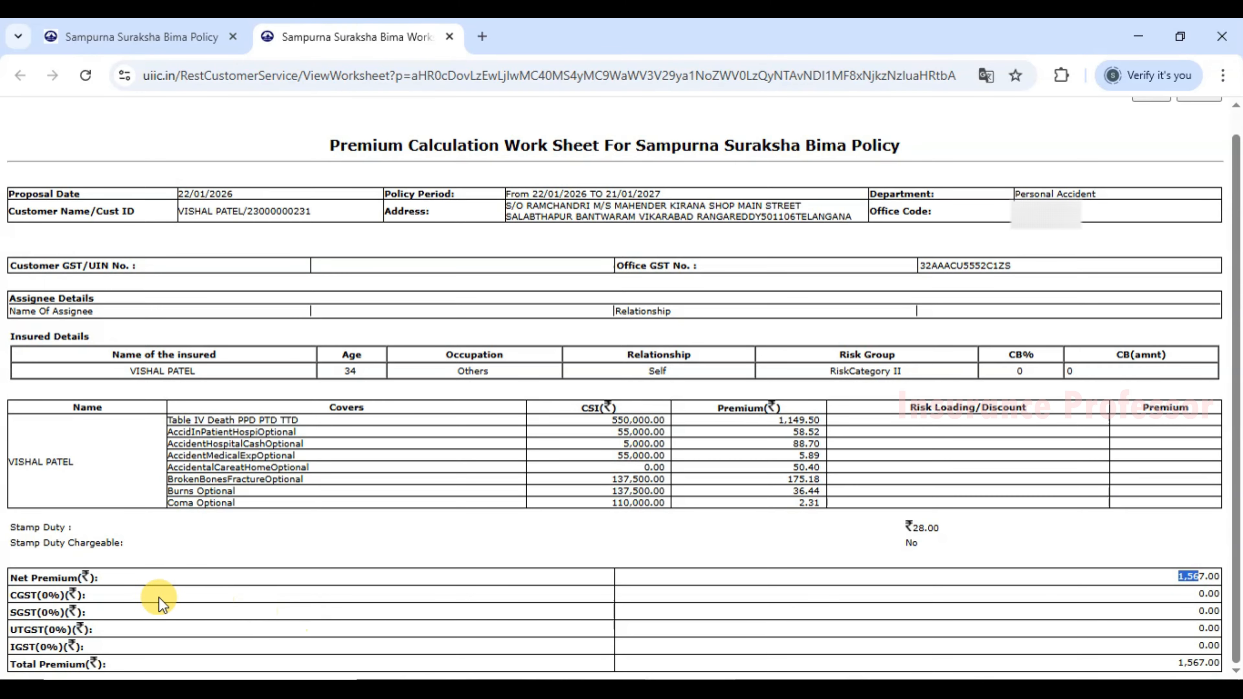
drag(16, 594, 139, 632)
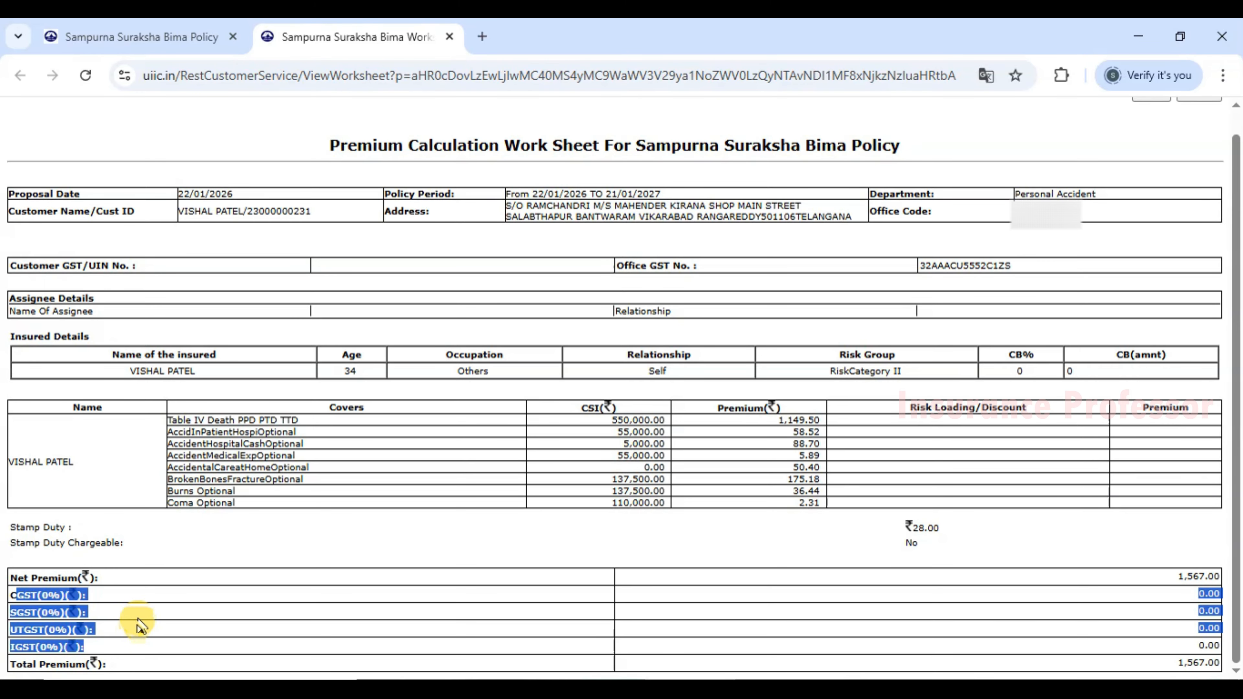
click(137, 630)
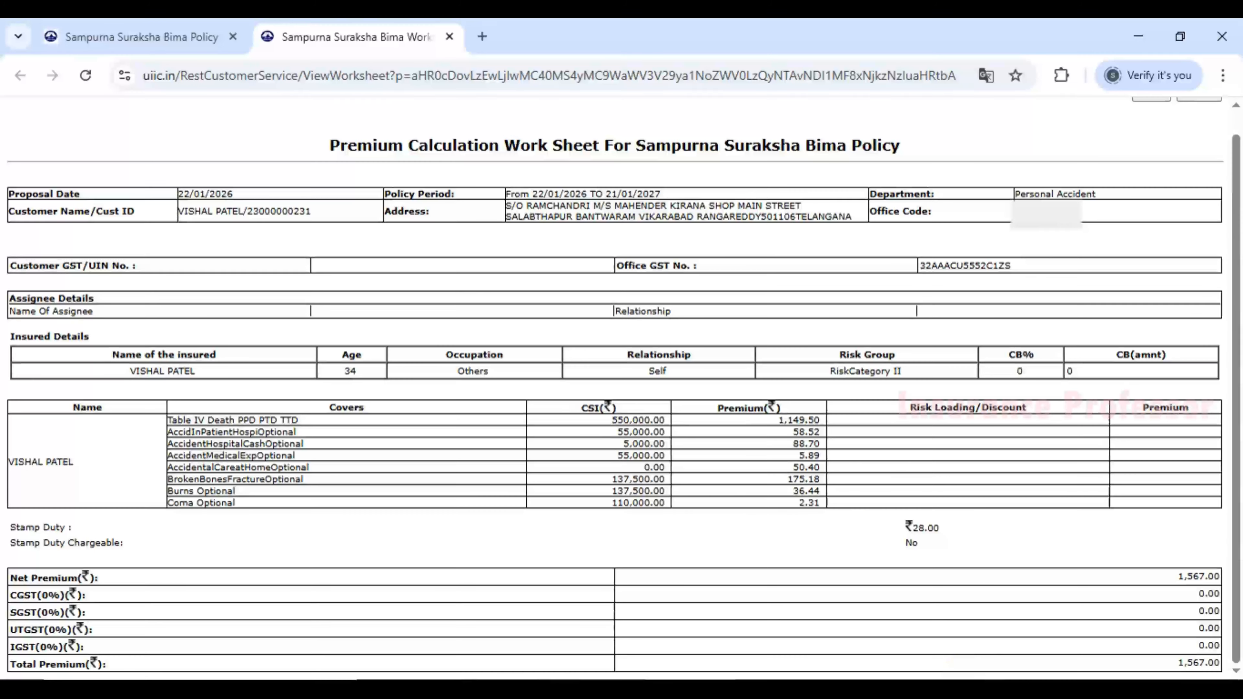
key(alt+Tab)
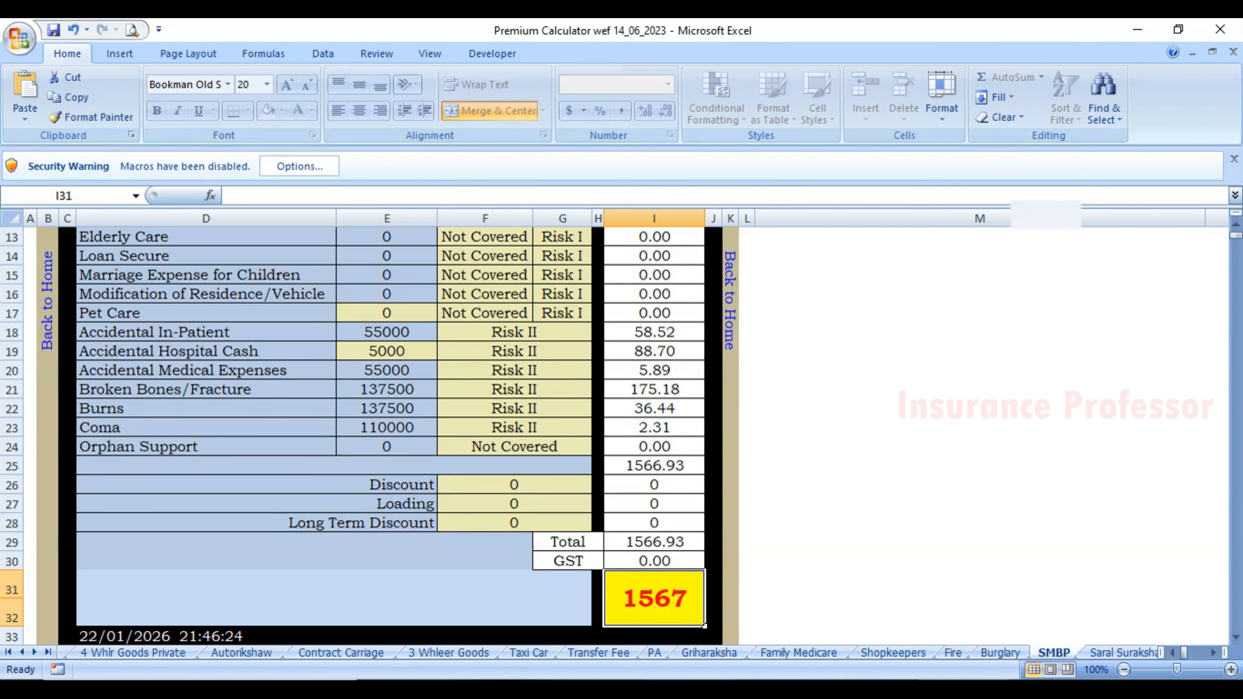
key(alt+Tab)
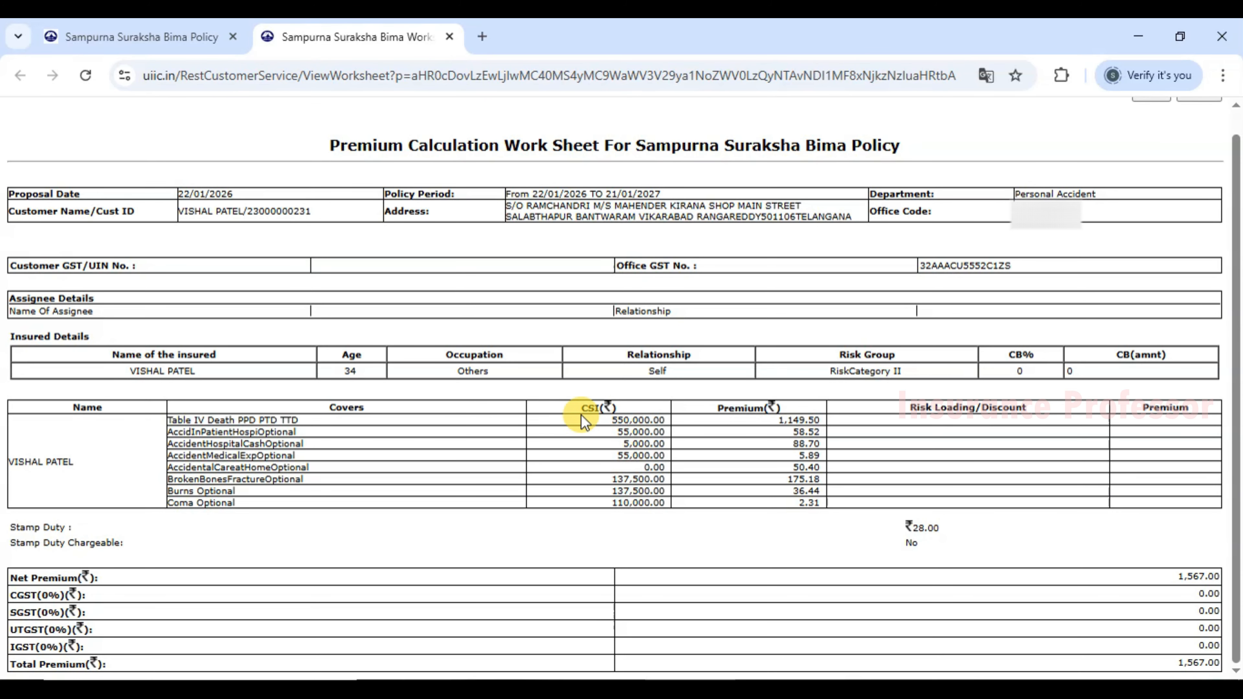
double_click(636, 419)
drag(809, 419, 621, 448)
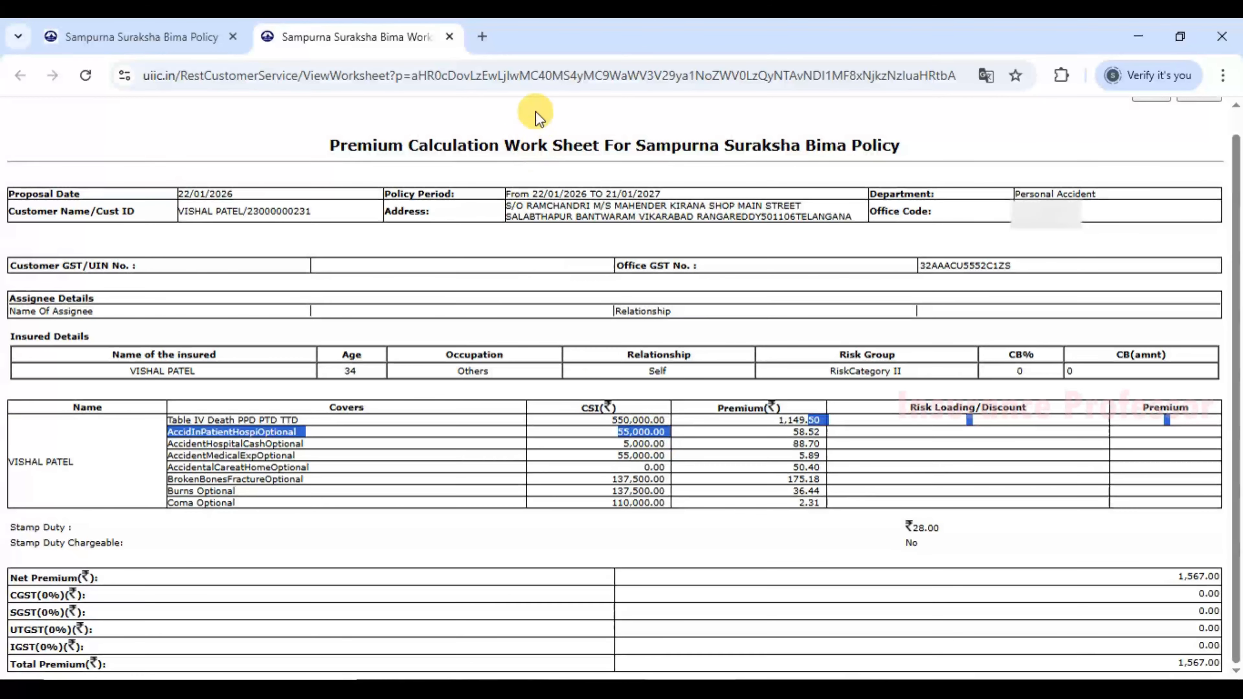
click(449, 38)
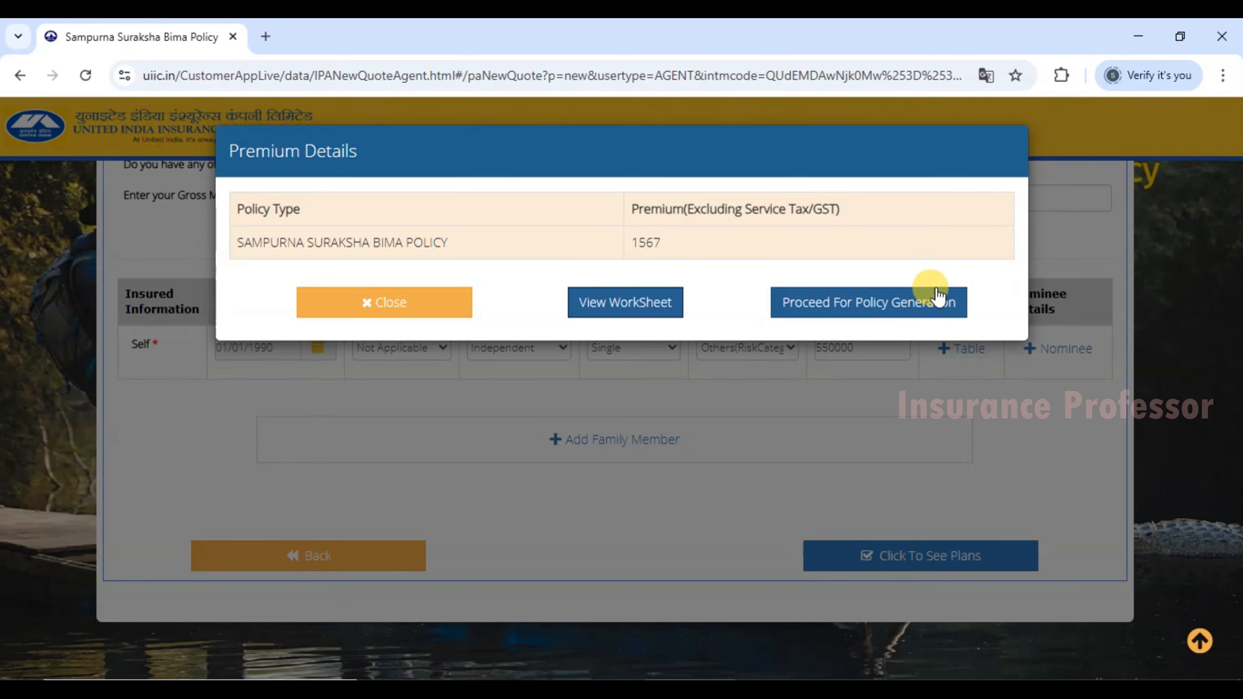
Proceed to Step 2 Policy Details and open the Self member's Insured 1 form.
click(908, 309)
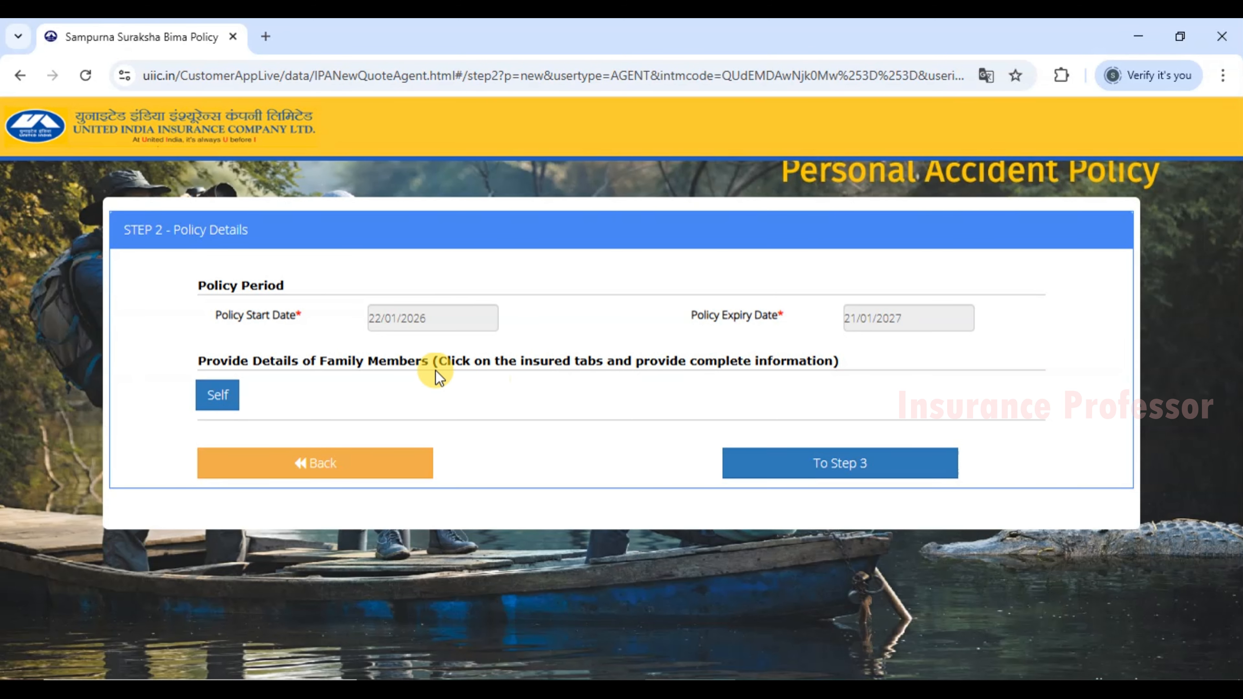
drag(223, 364, 382, 349)
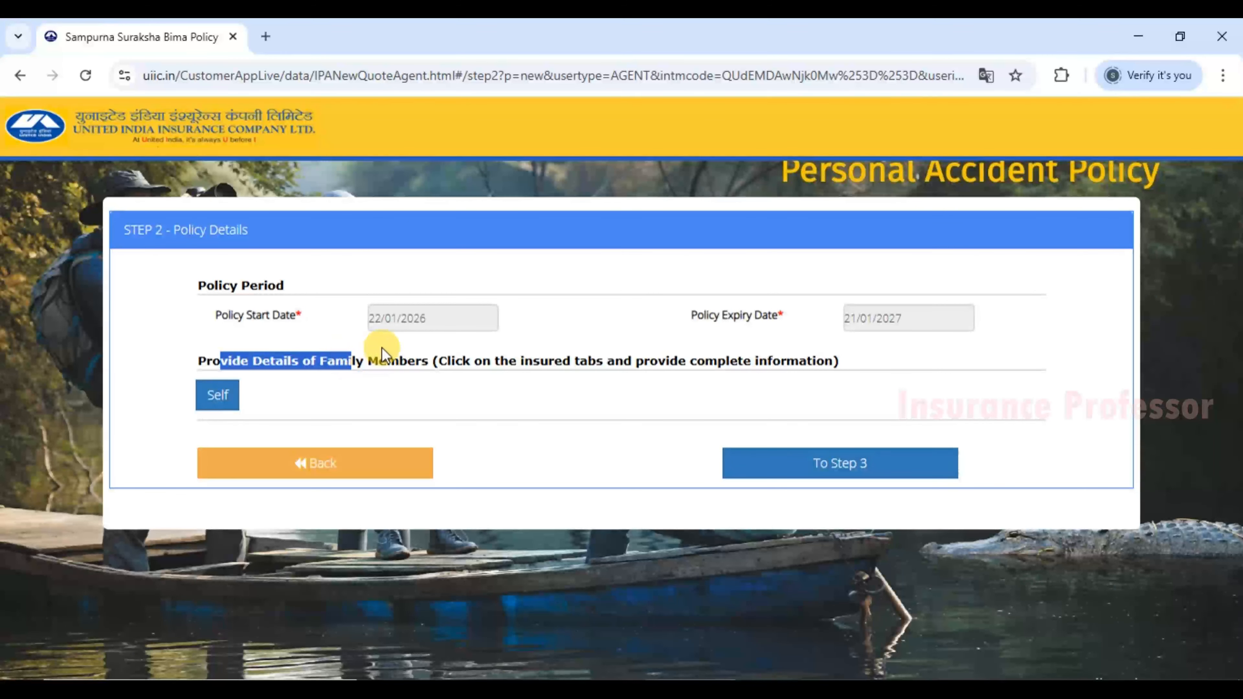
click(319, 397)
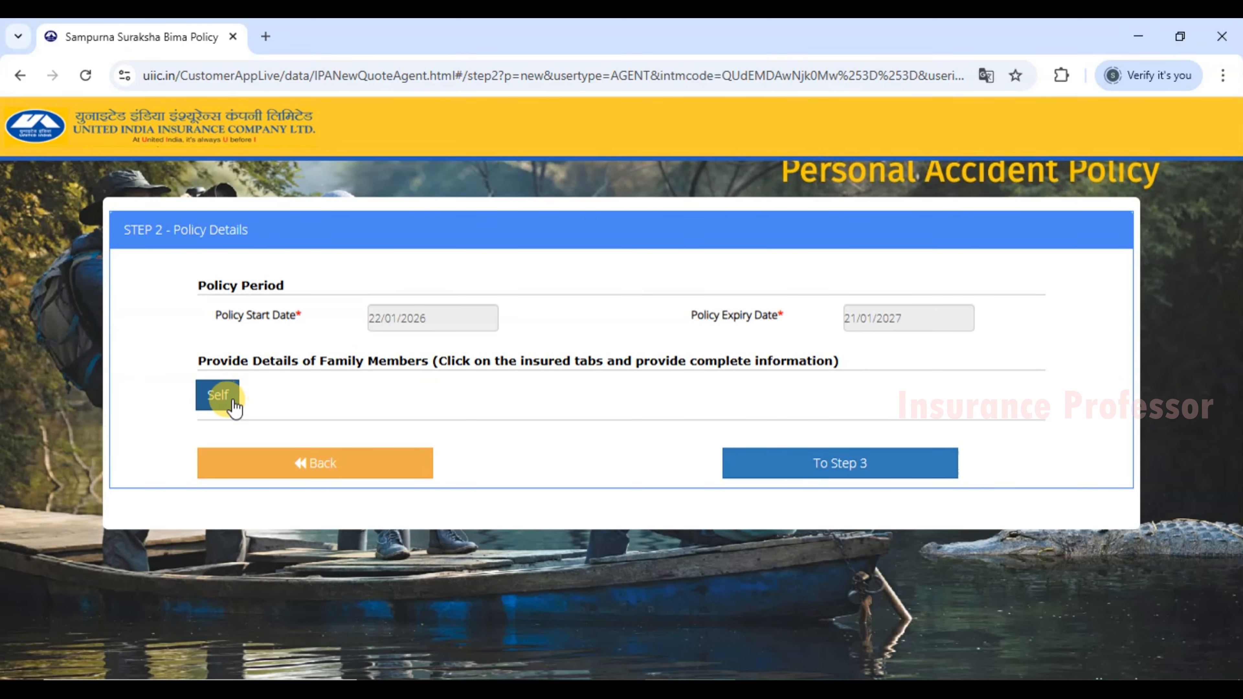
click(218, 397)
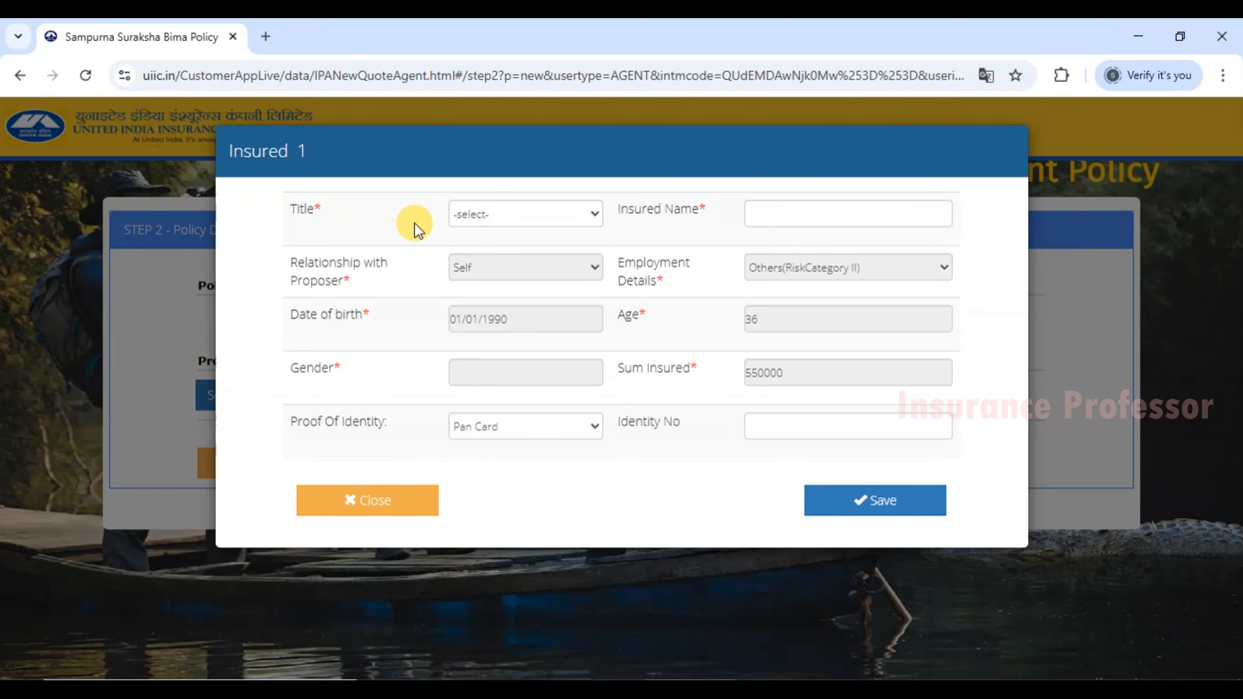
Set the title to Mr. and enter the insured's name.
click(493, 215)
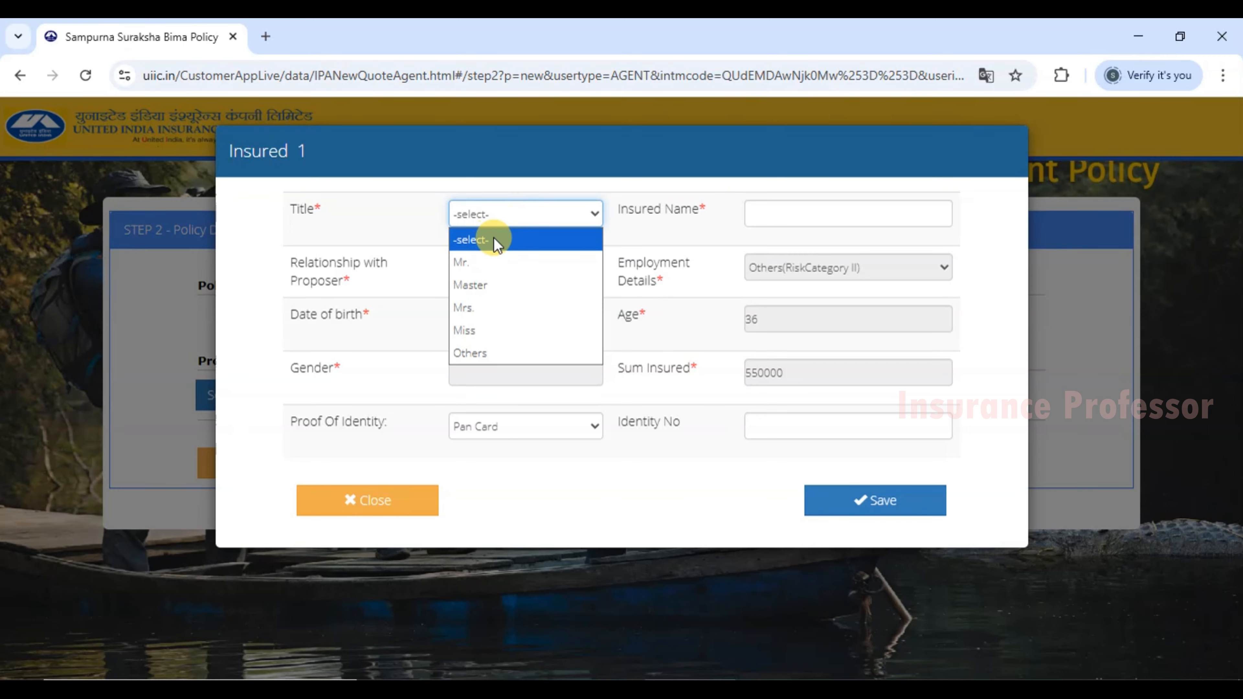
click(473, 264)
click(499, 217)
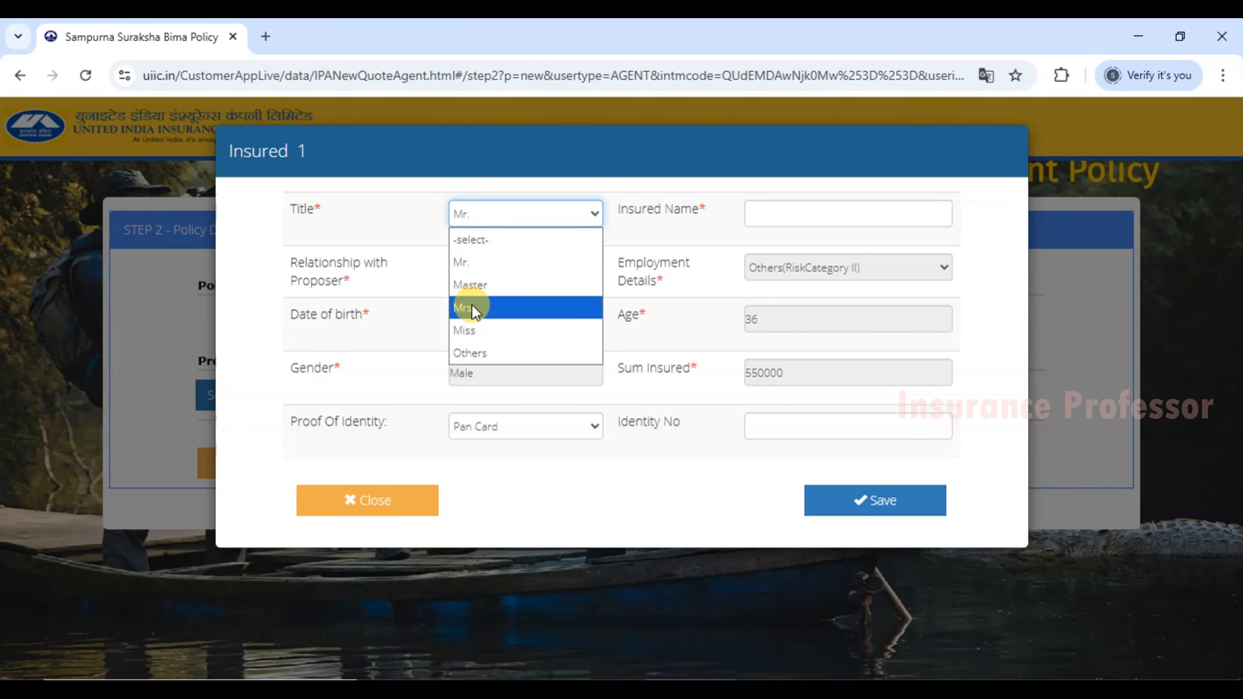
click(469, 257)
click(785, 211)
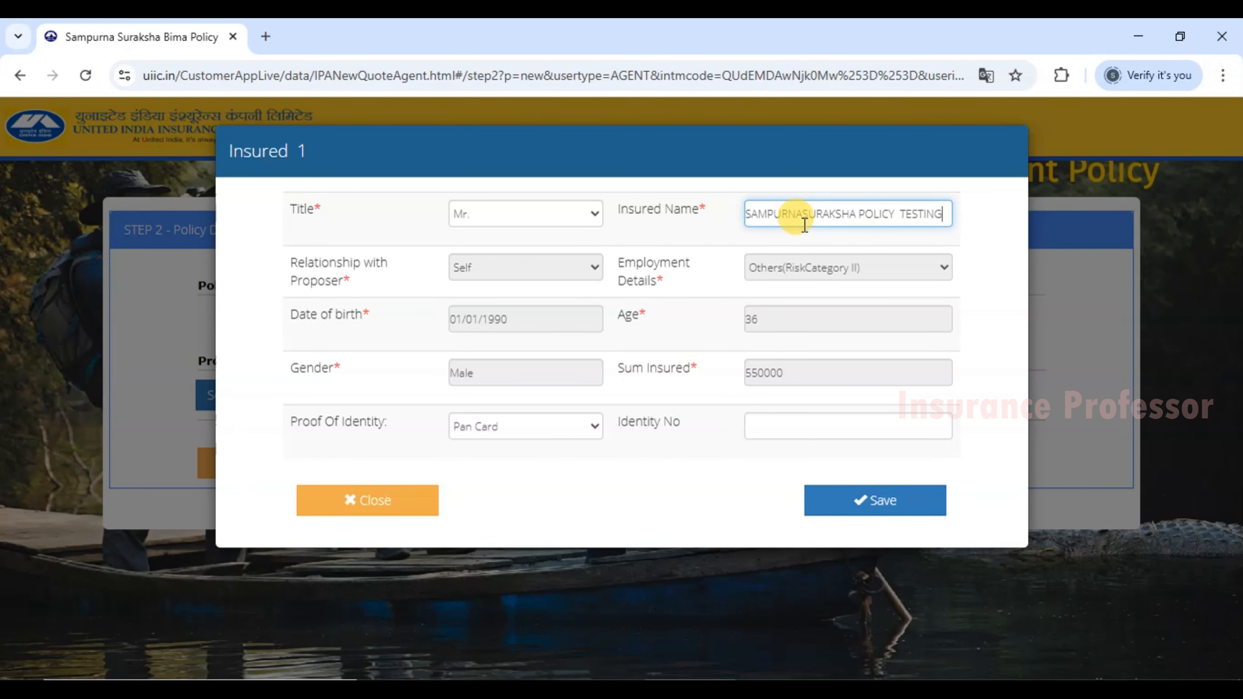
click(806, 224)
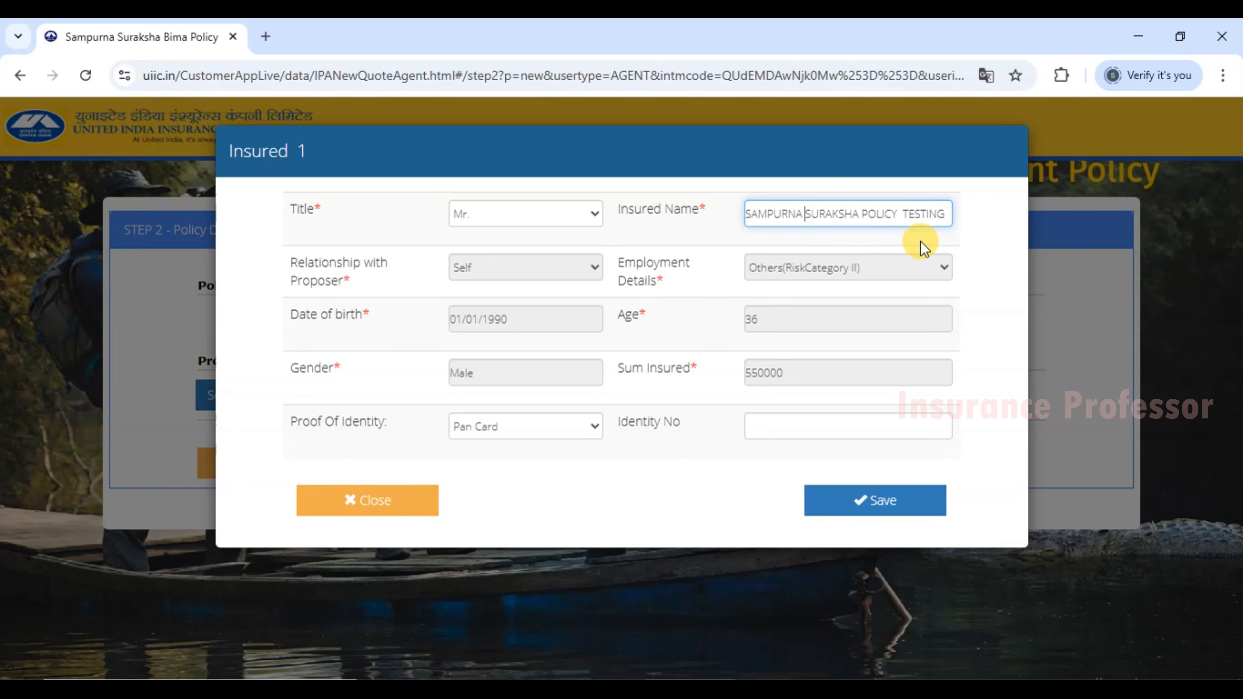
Check the date of birth and keep Pan Card as the Proof Of Identity.
drag(319, 315, 381, 318)
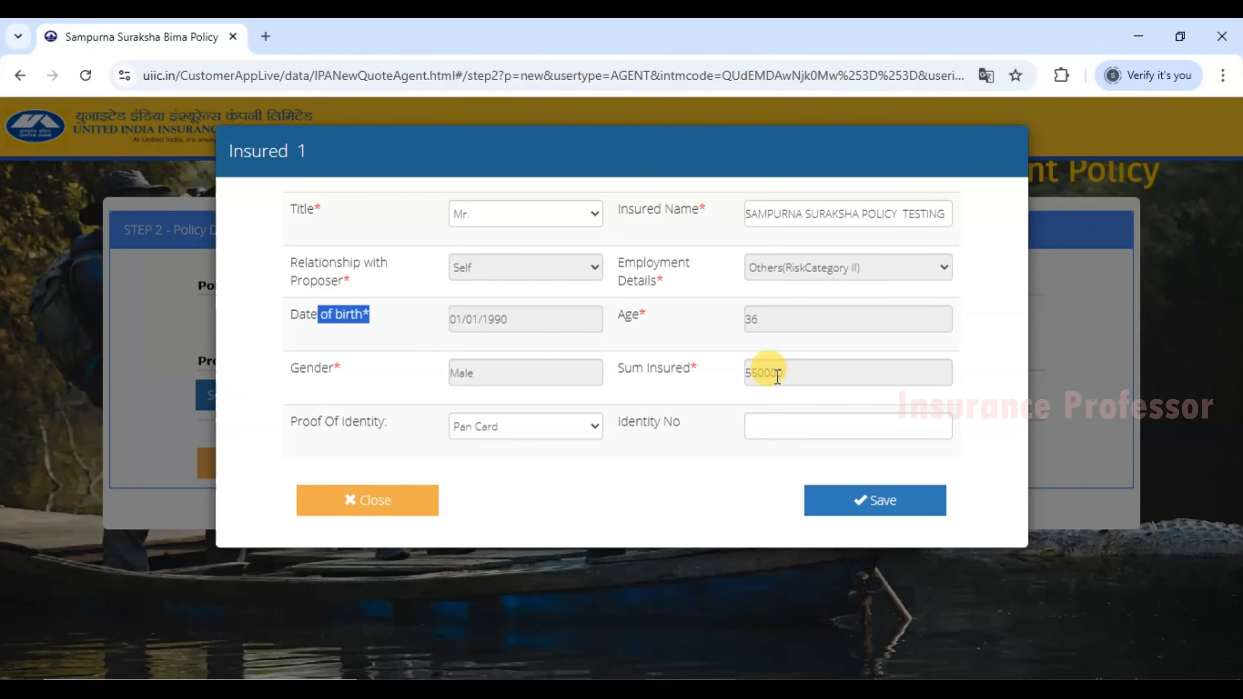
click(671, 272)
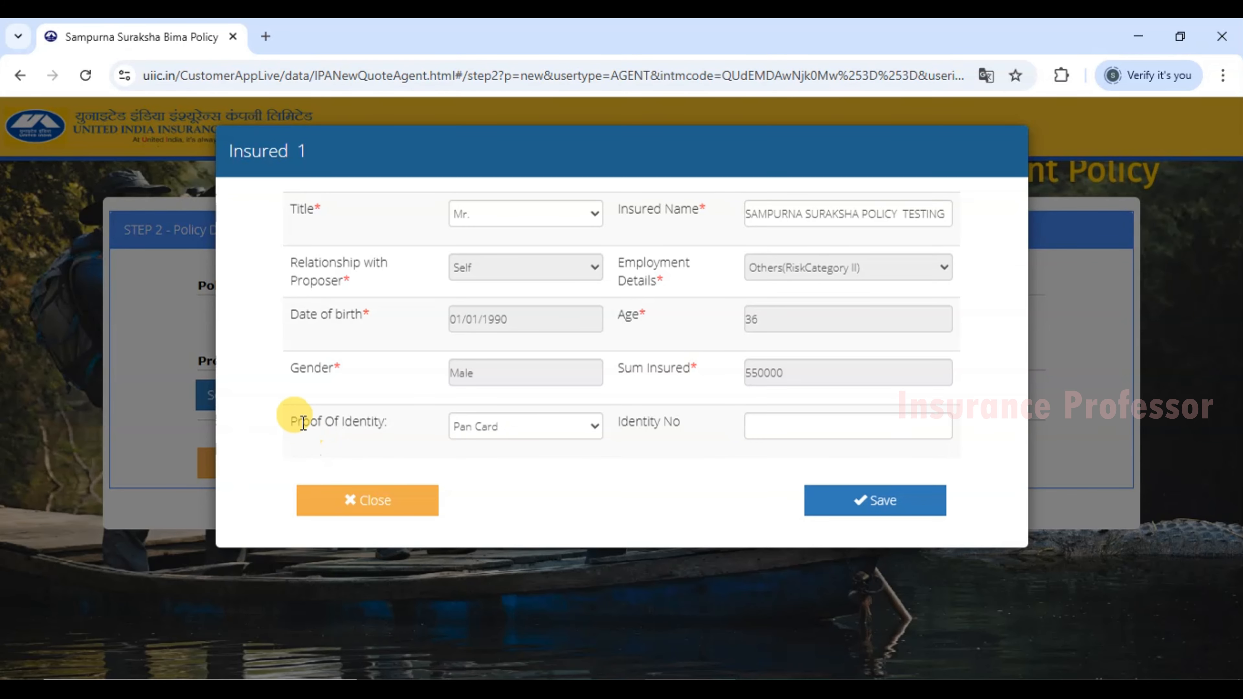
drag(289, 420, 383, 424)
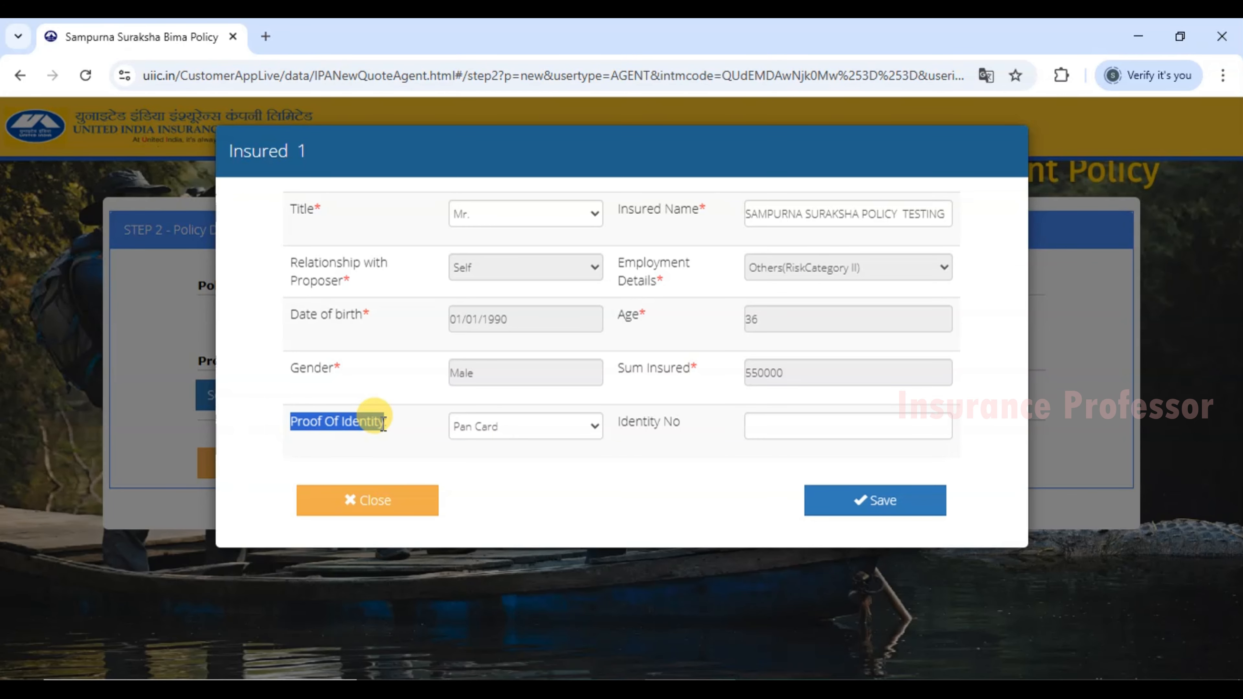
click(524, 520)
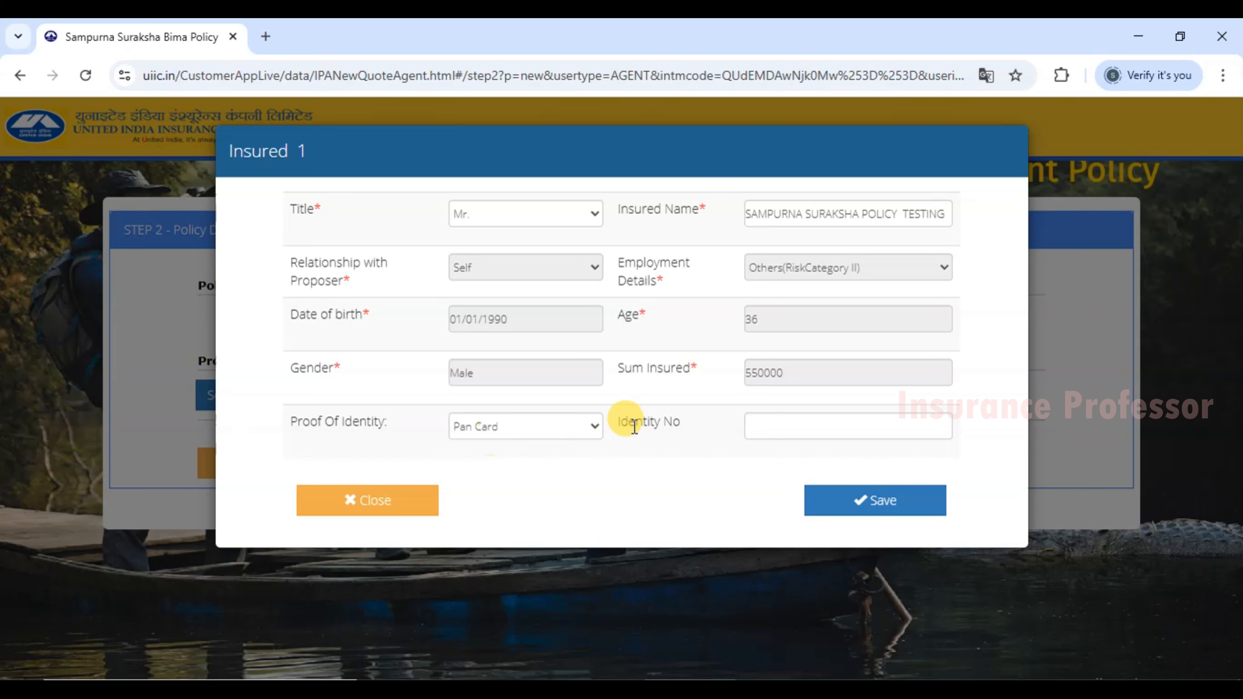
drag(308, 422, 356, 421)
click(400, 423)
click(526, 432)
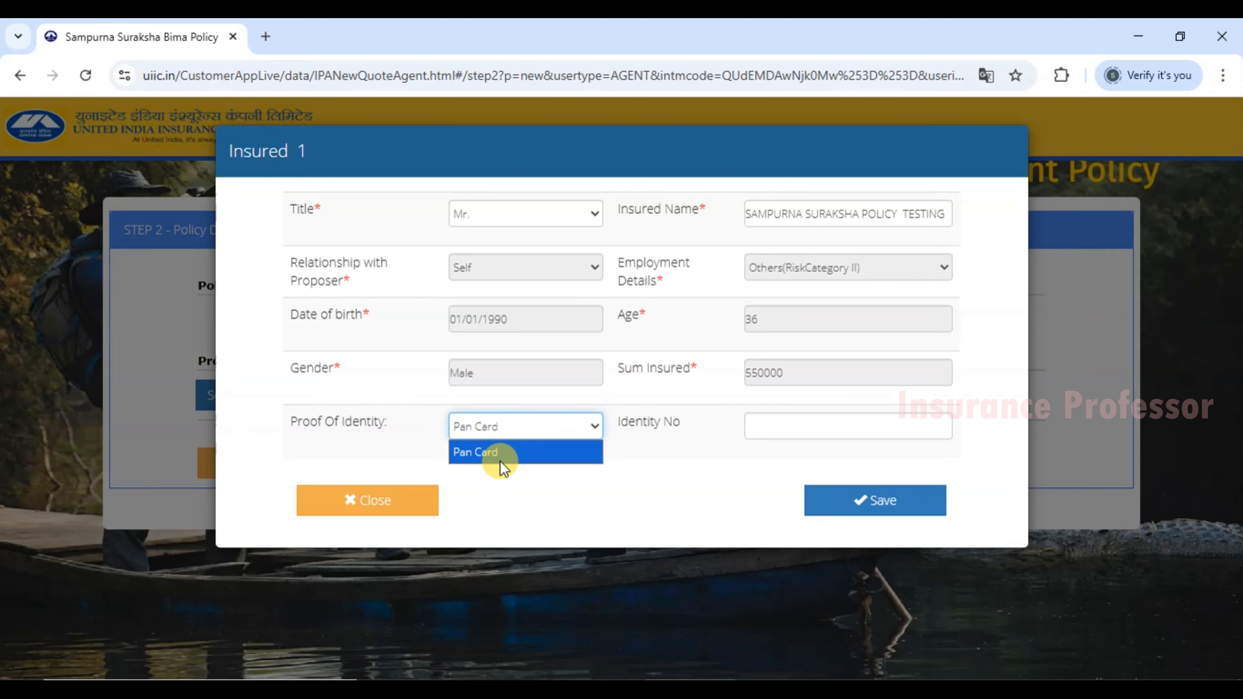
click(636, 418)
Paste the insured's PAN number into Identity No, correct a digit, and save the details.
click(758, 425)
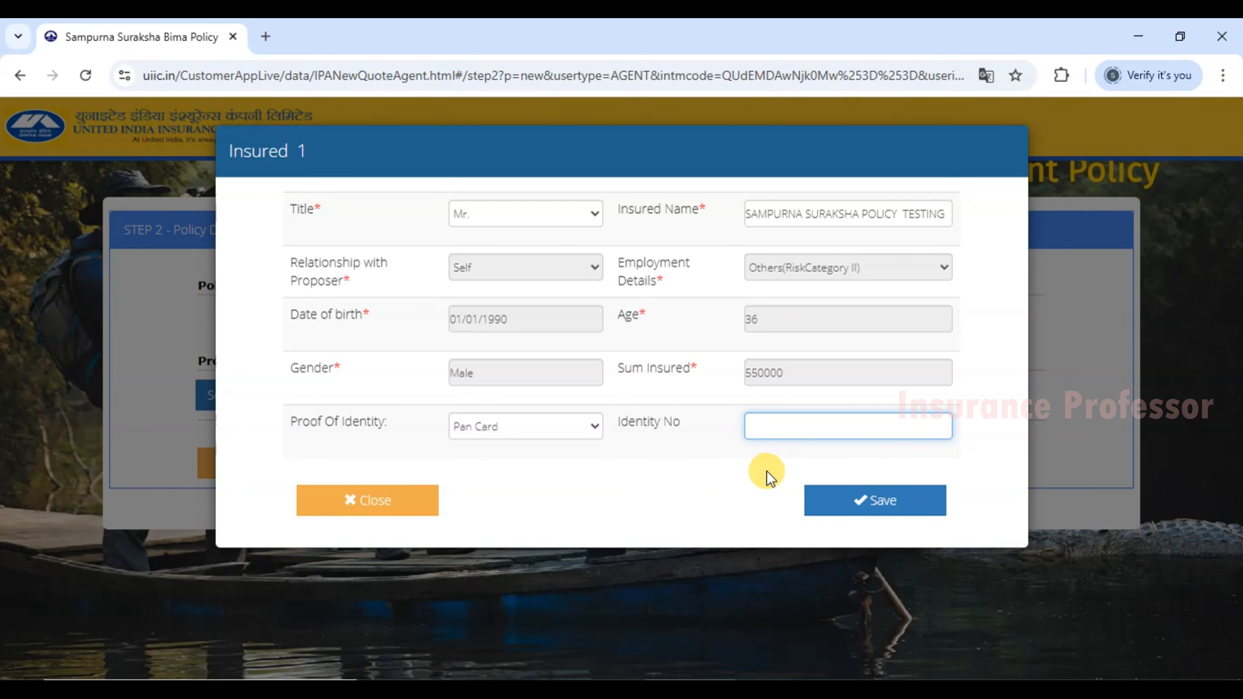
click(734, 462)
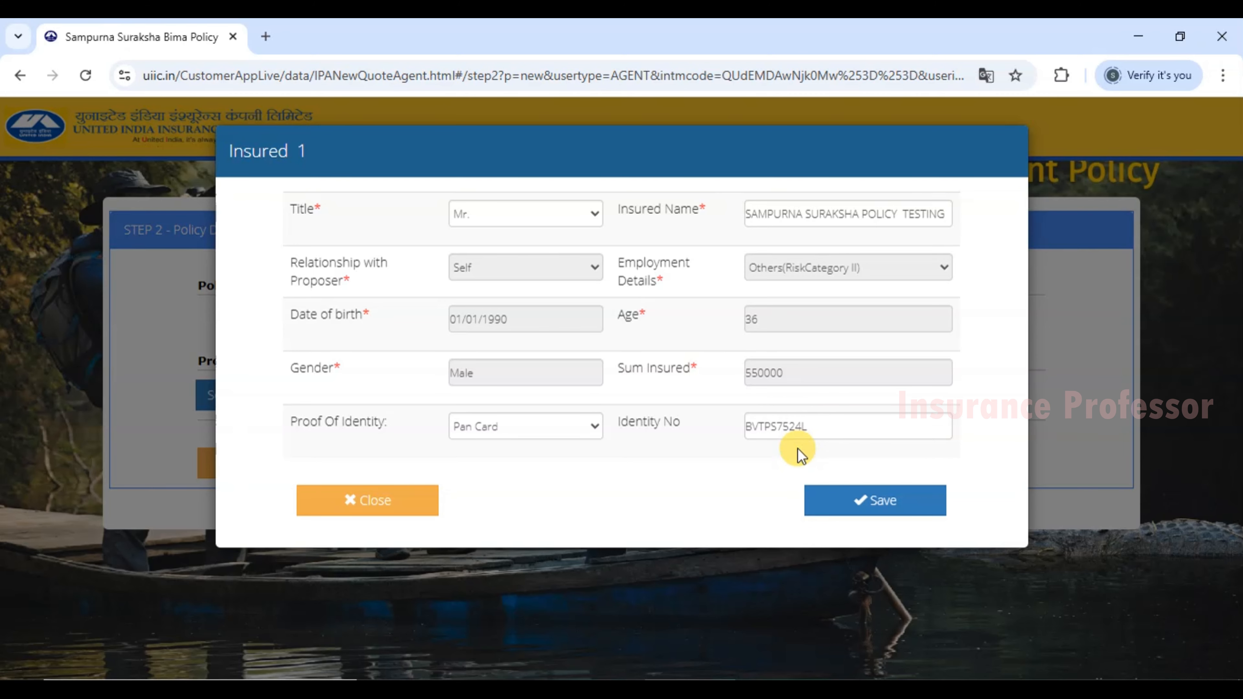
click(793, 430)
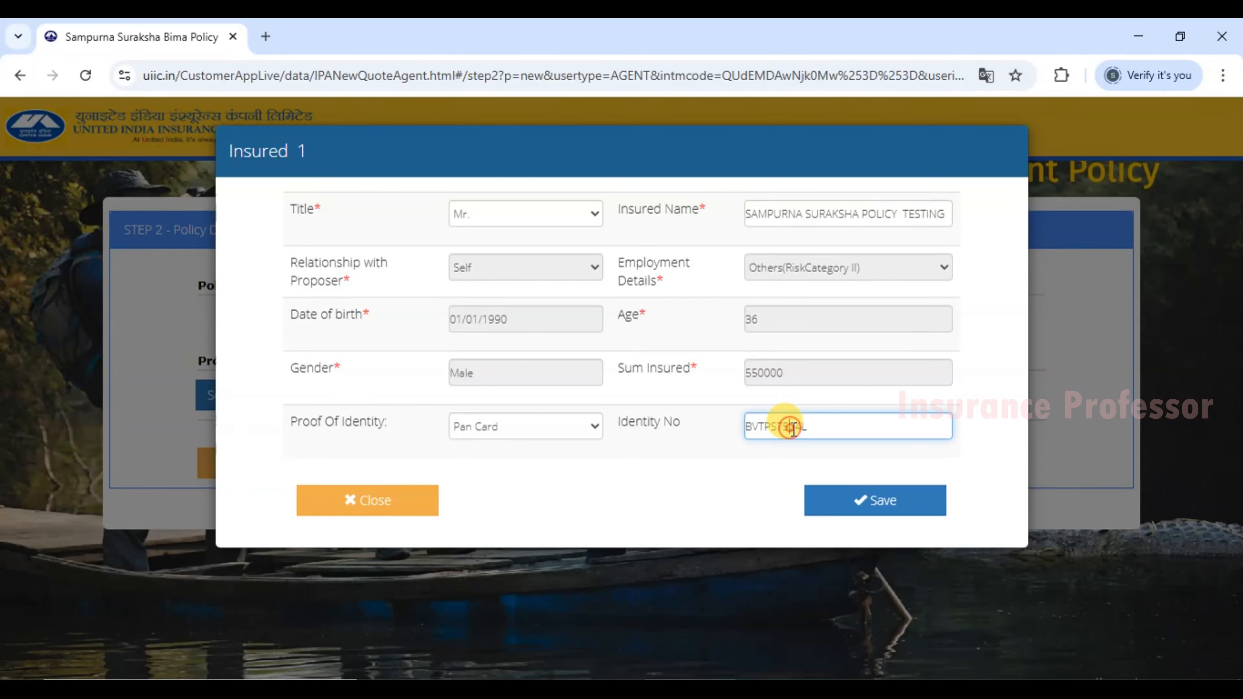
drag(791, 430, 798, 430)
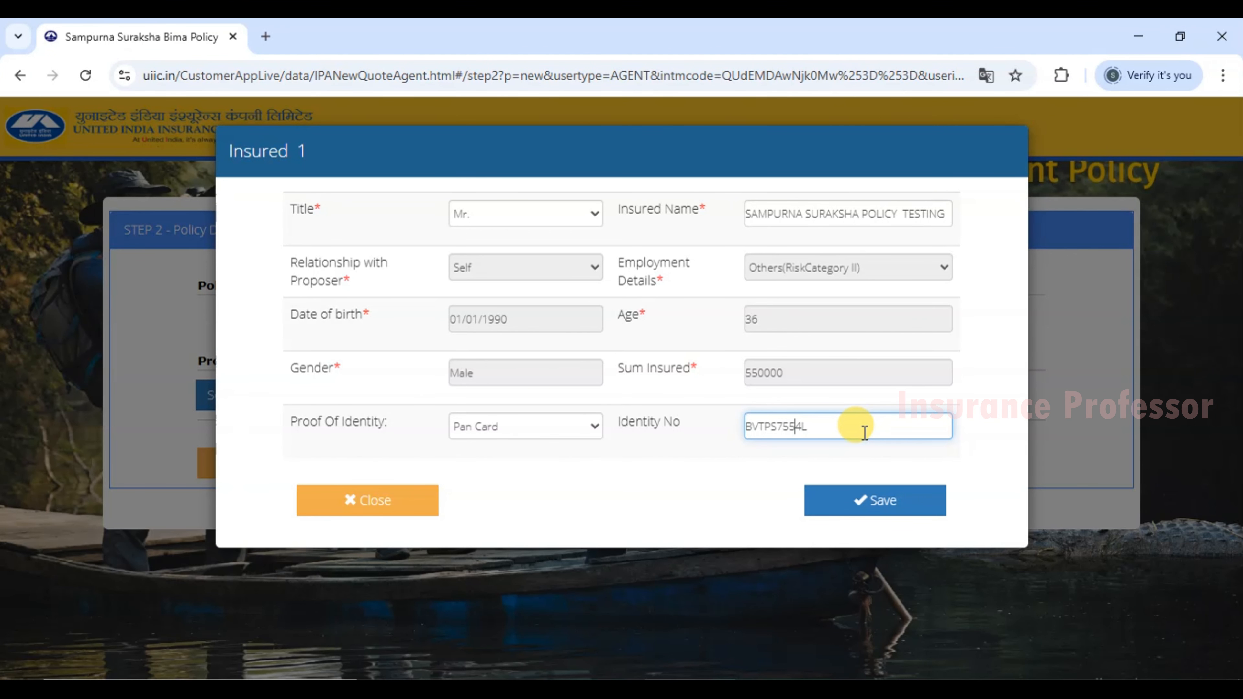
click(985, 451)
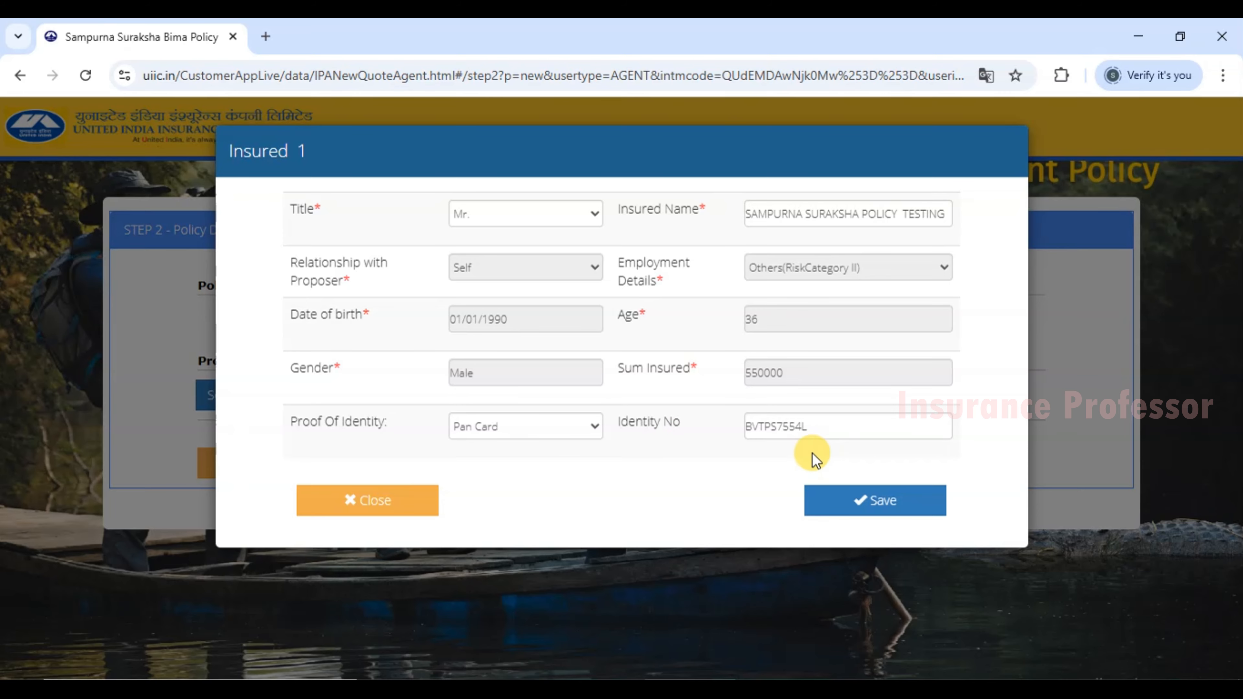
click(903, 509)
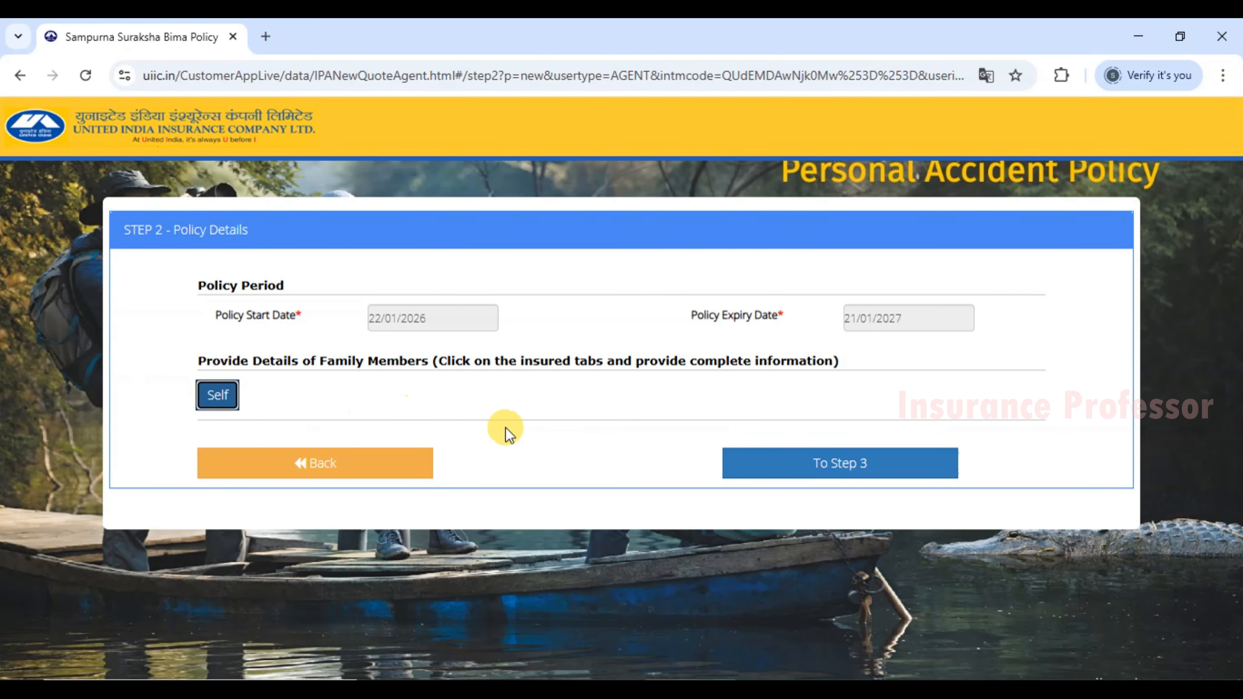
Continue to Step 3 and review the premium summary: 1567 total with 0 GST, and the prefilled proposer name.
click(876, 464)
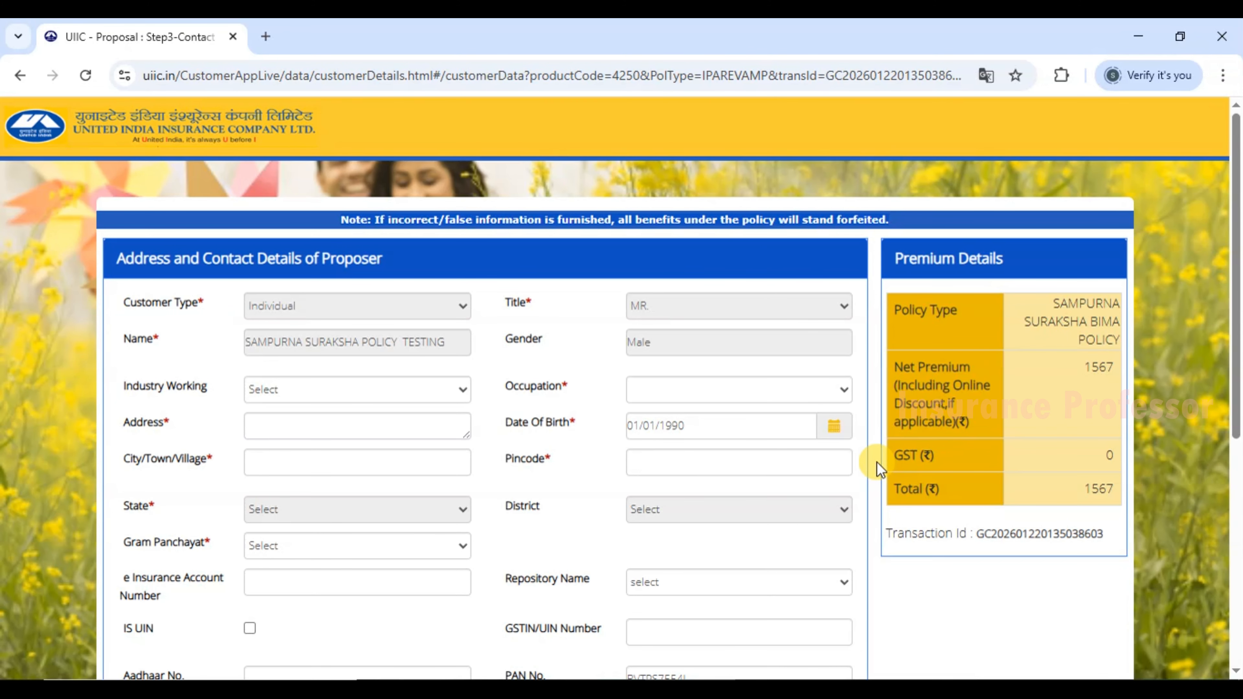
scroll(877, 461, down, 2)
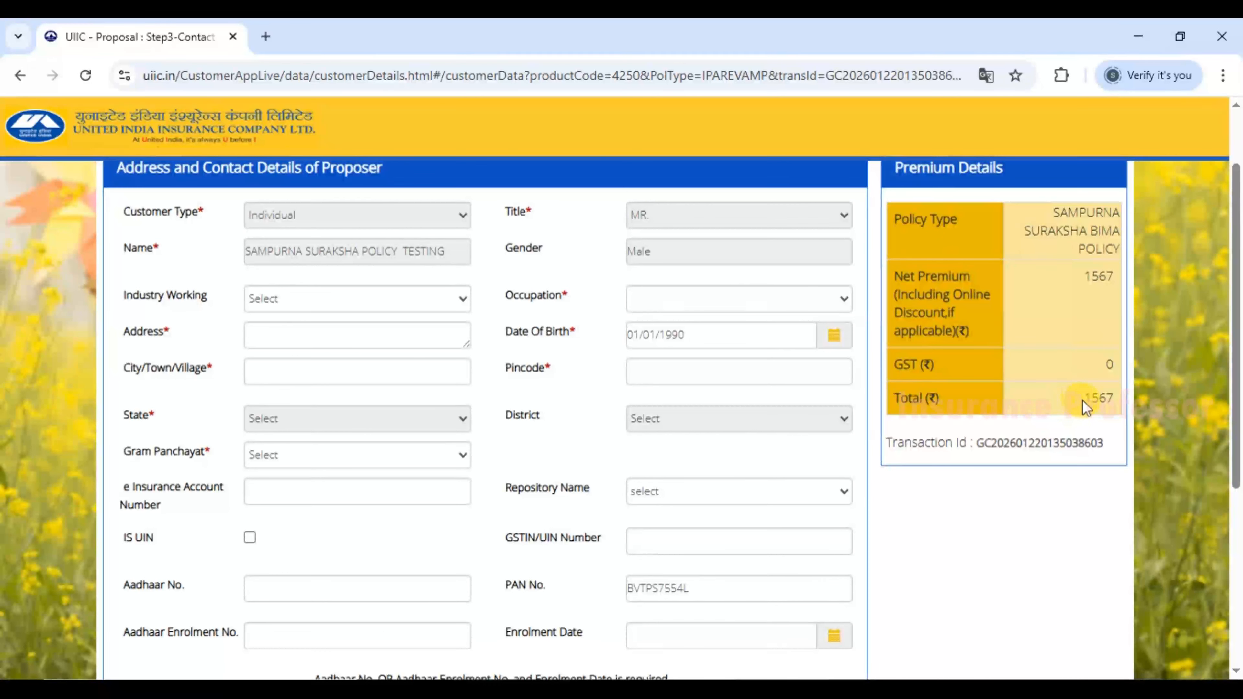
drag(1082, 400, 1114, 400)
drag(1049, 239, 1083, 245)
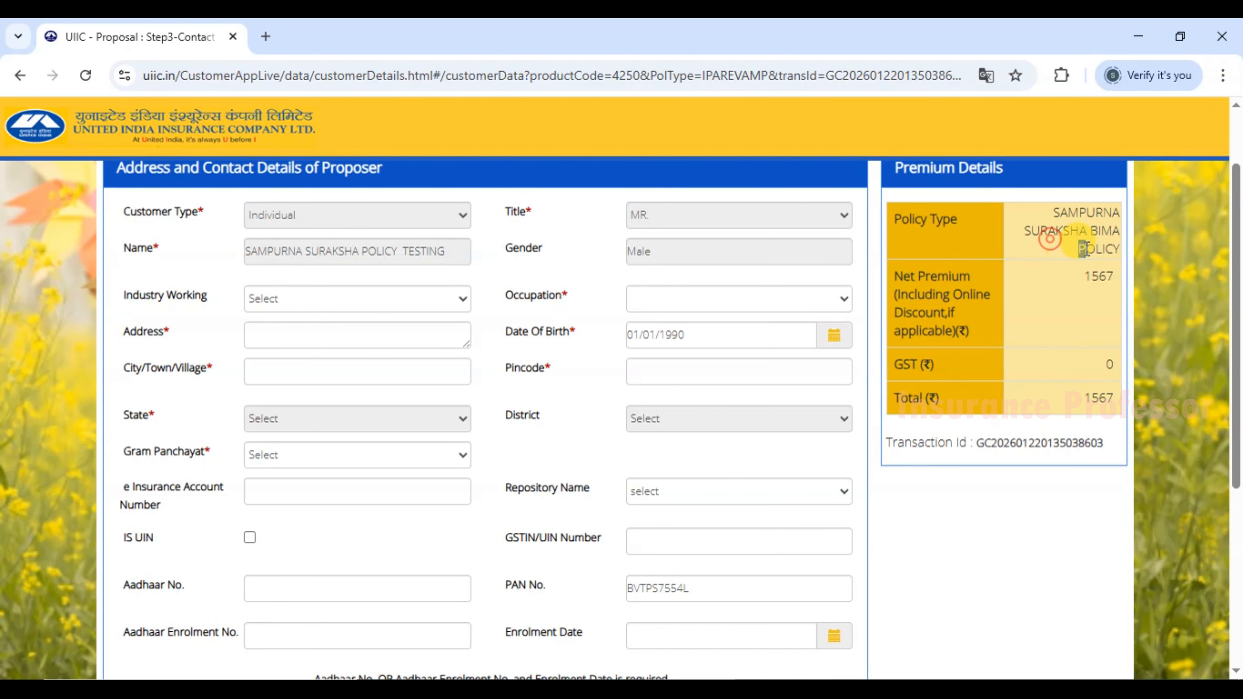
click(1064, 285)
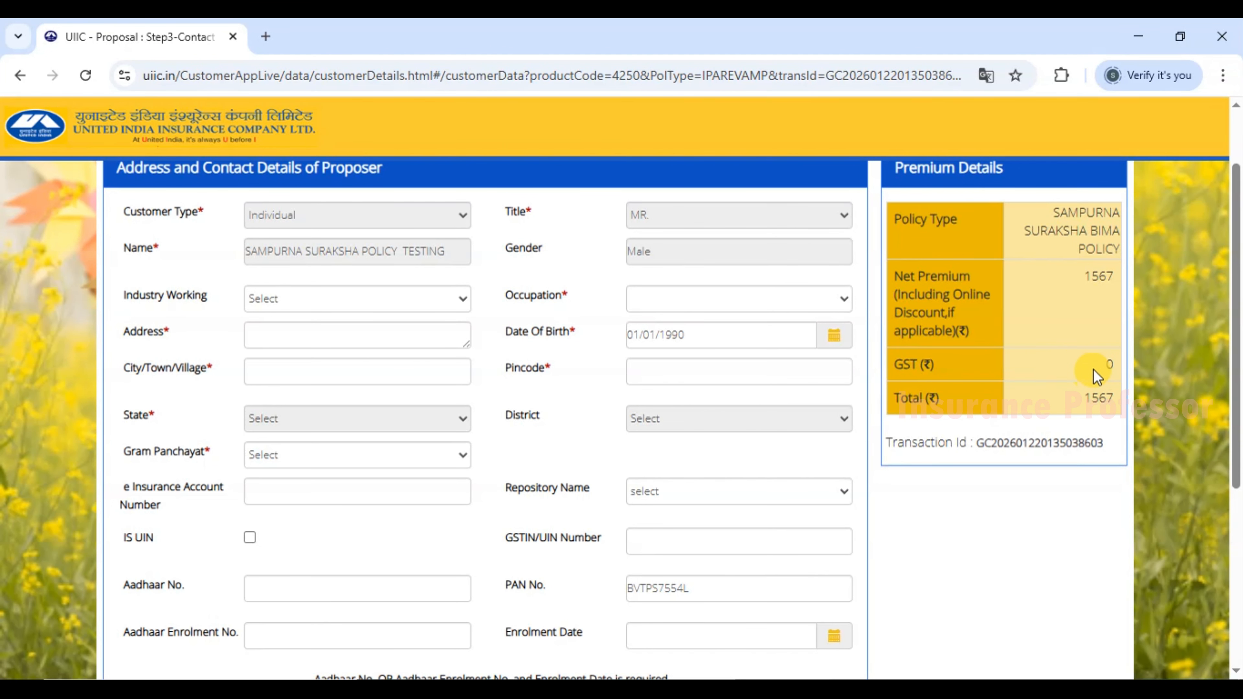
click(1107, 361)
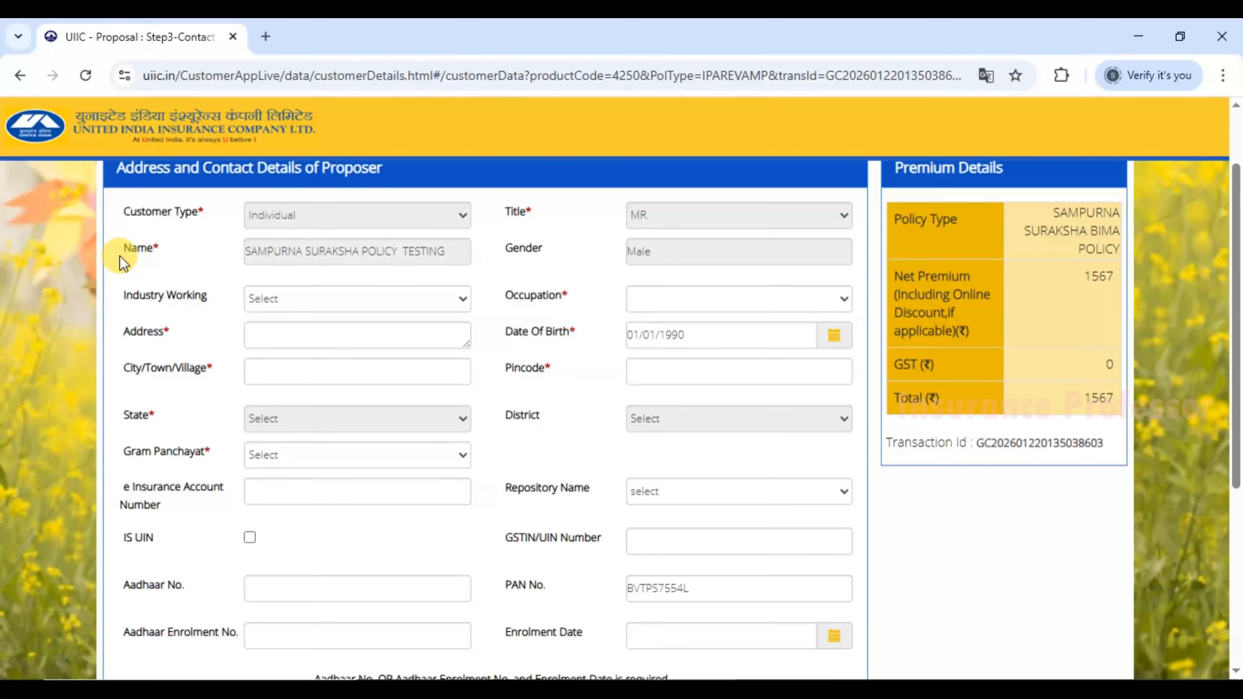
drag(274, 252, 421, 257)
click(566, 256)
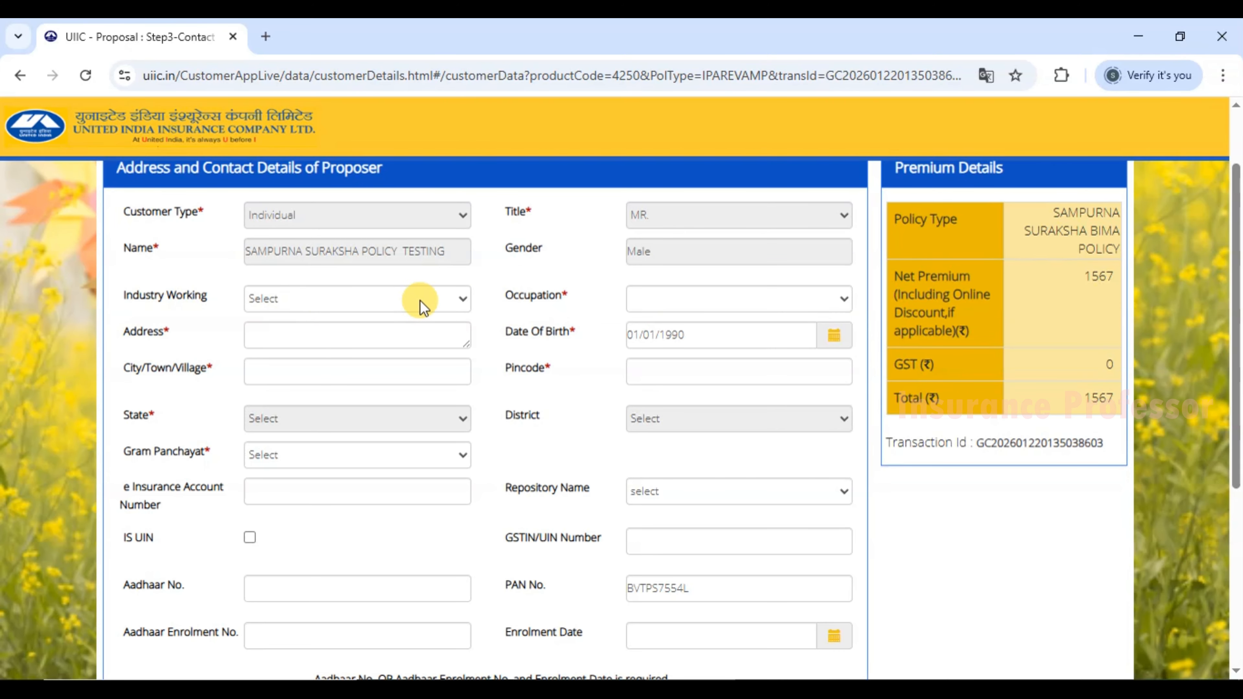
click(458, 299)
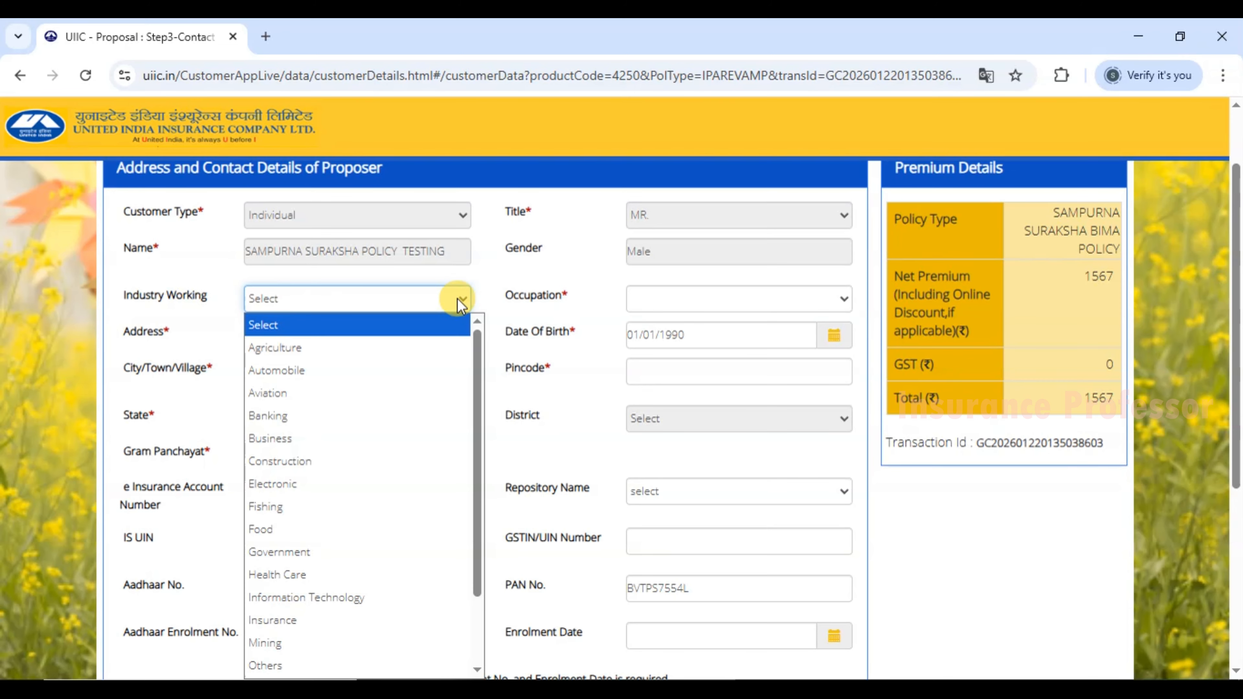
Set both Occupation and Industry Working to Others.
click(458, 298)
click(659, 297)
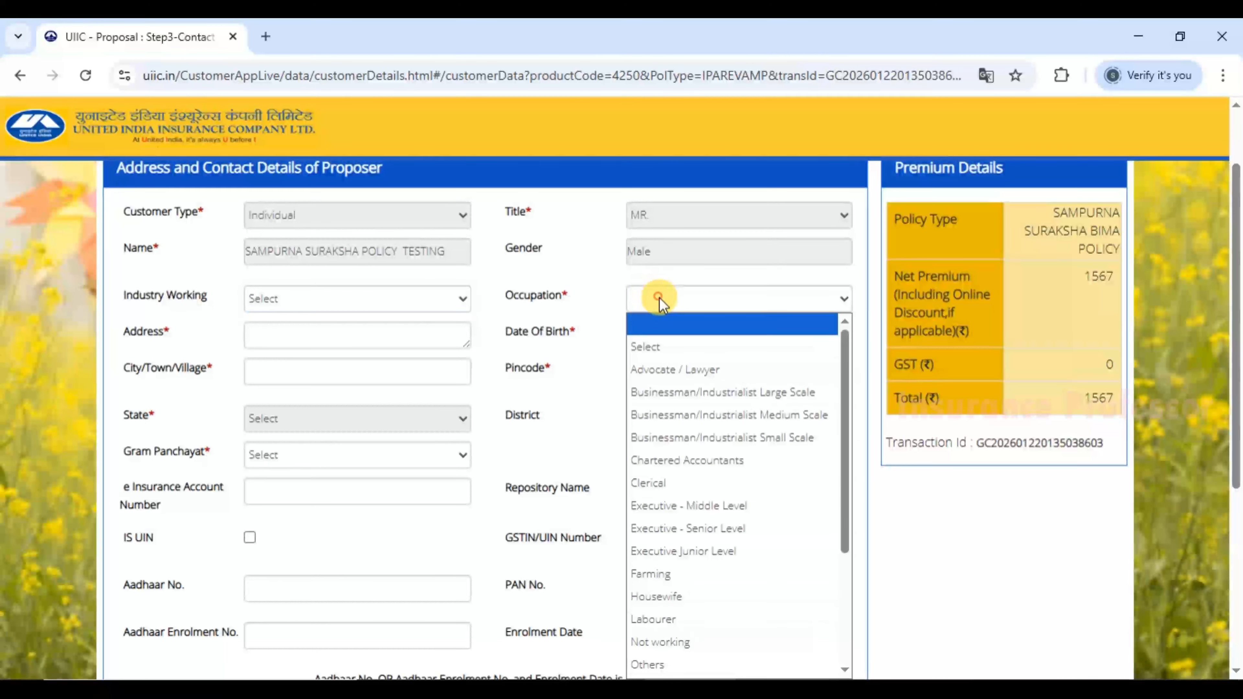
scroll(729, 507, down, 3)
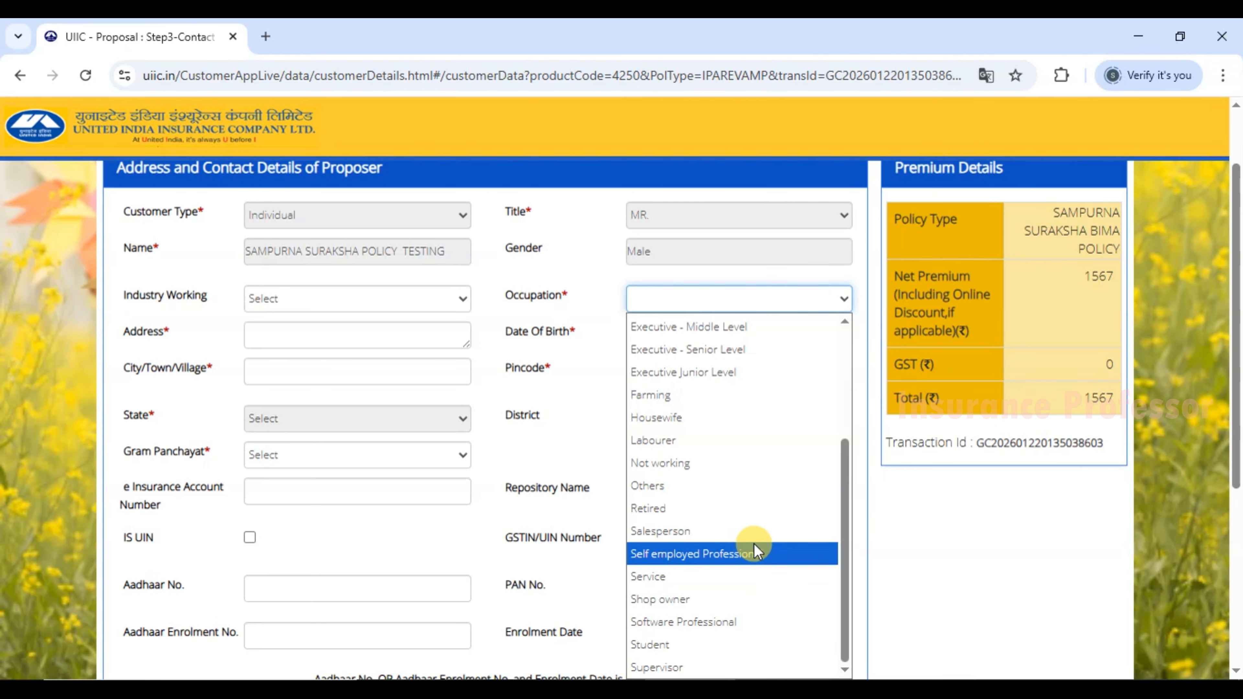
click(680, 483)
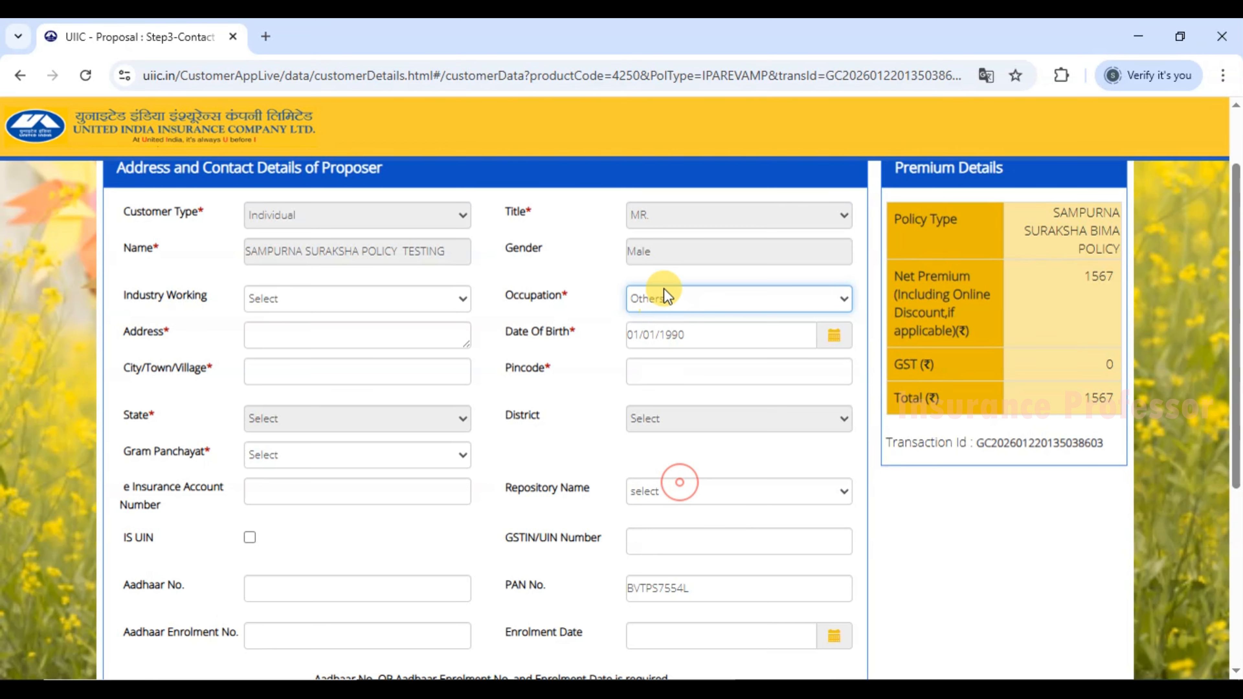
click(668, 298)
click(668, 298)
click(667, 298)
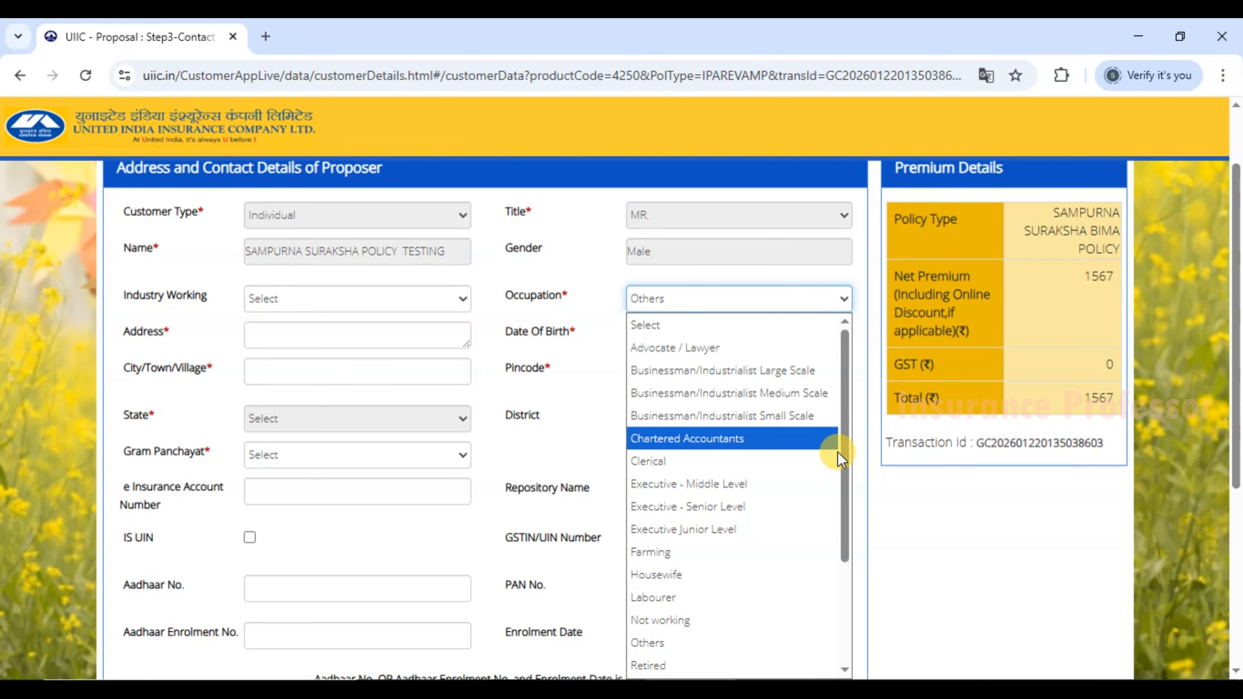
click(592, 358)
click(293, 297)
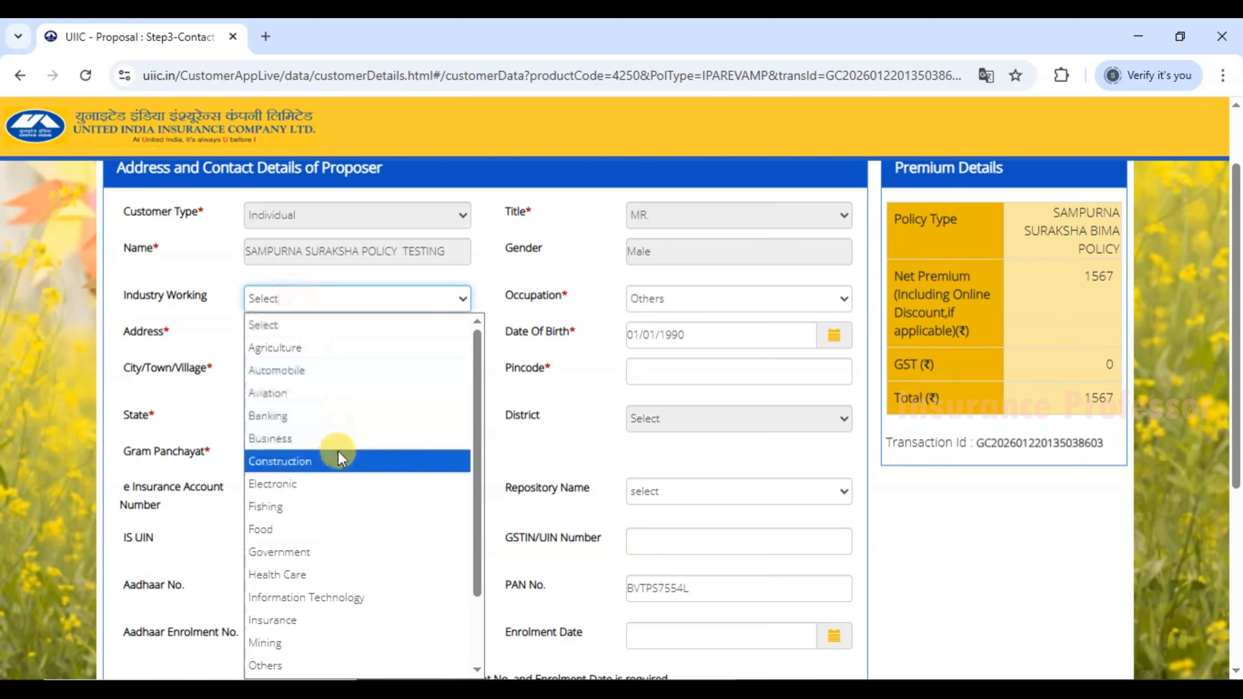
scroll(338, 450, down, 2)
click(294, 572)
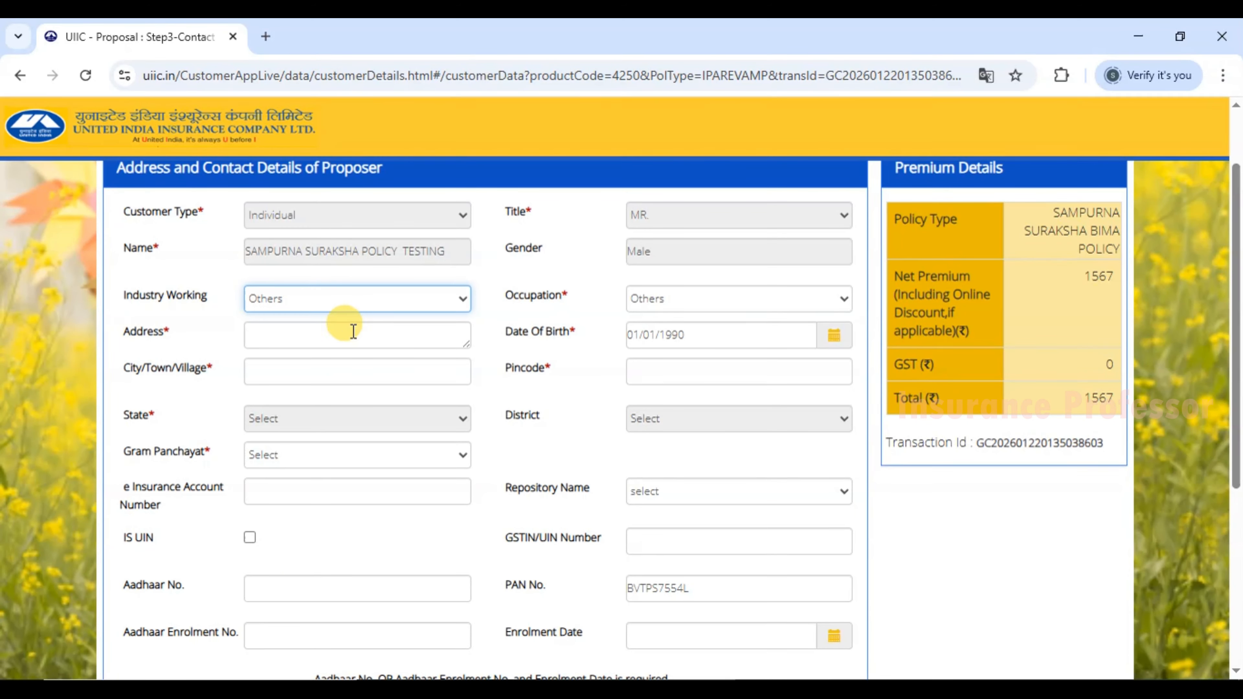
click(544, 324)
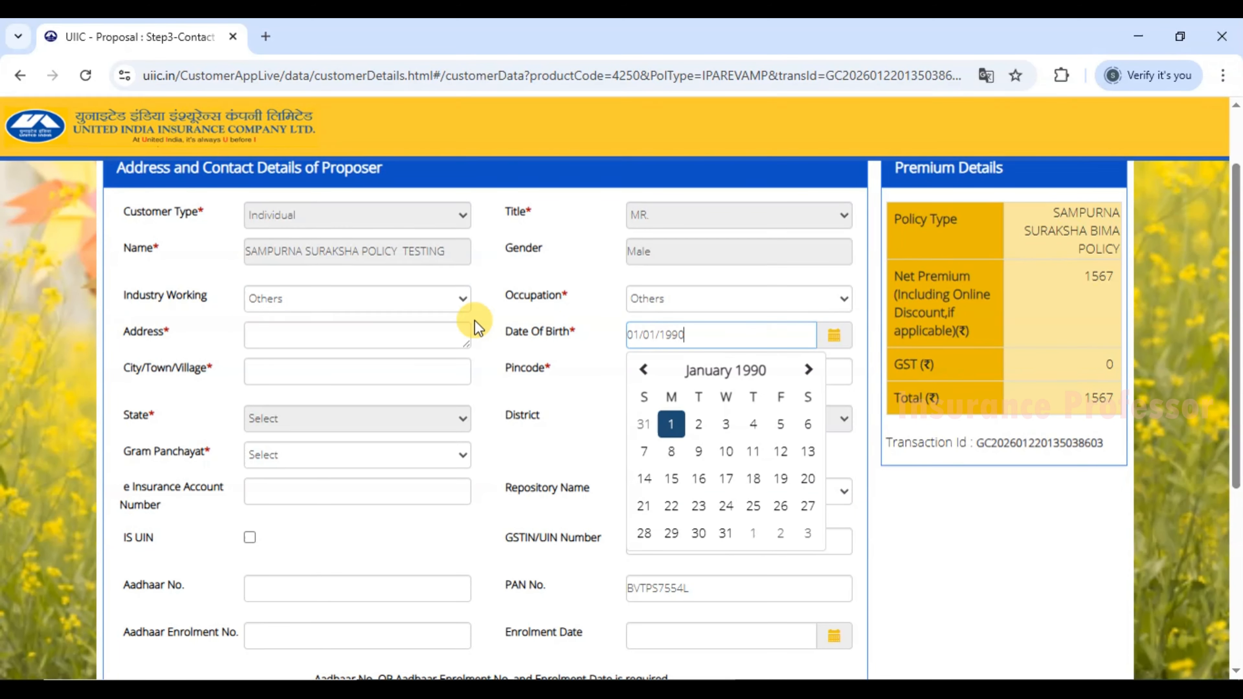
Fill in the proposer's address, city and pincode so State and District auto-fill.
click(318, 335)
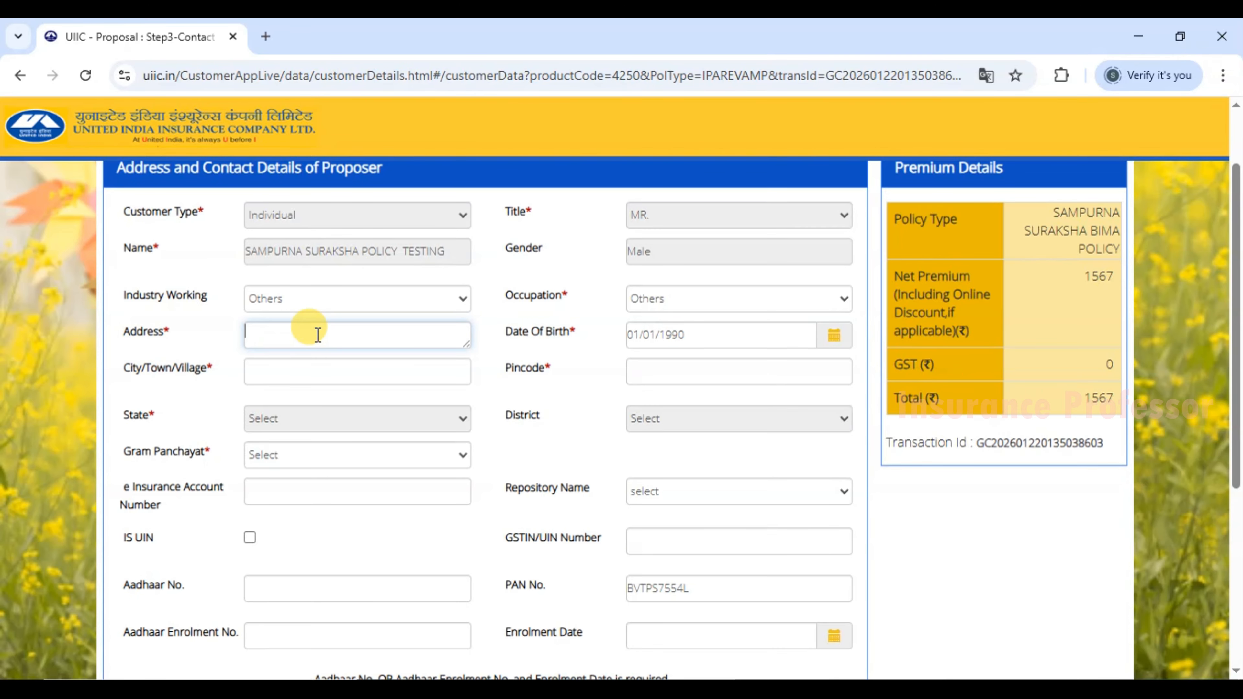
text(ADDRESS)
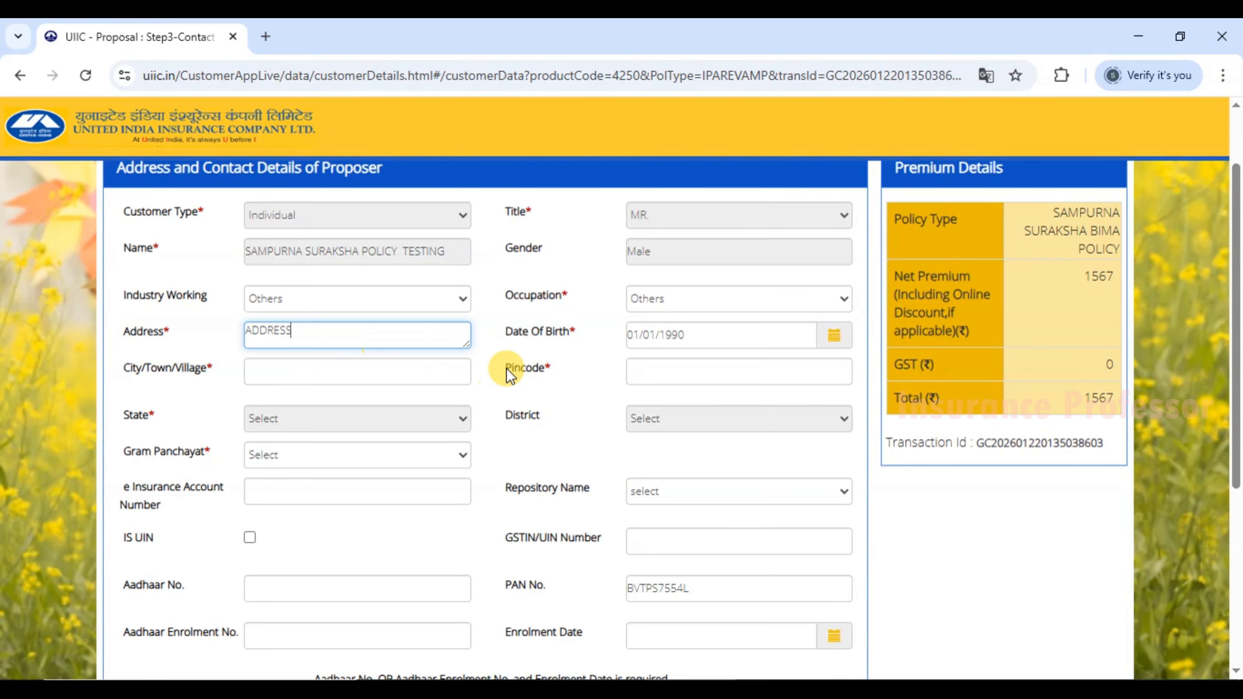
click(536, 366)
click(277, 372)
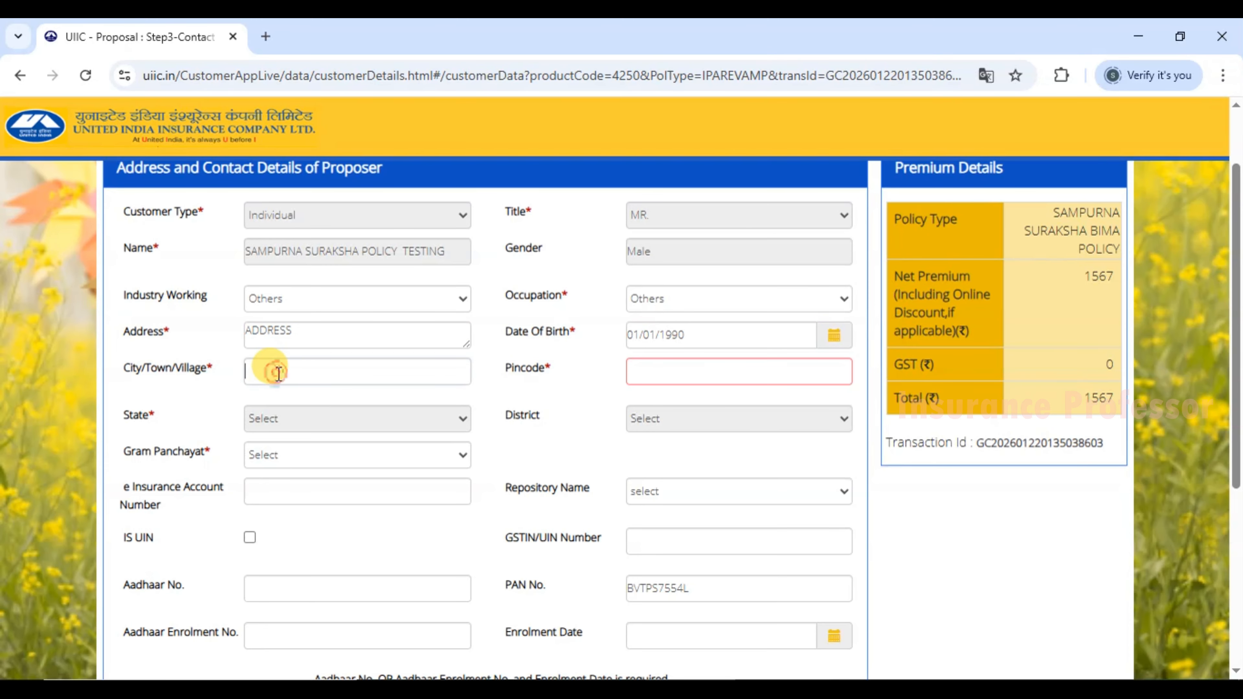
text(CALICUT)
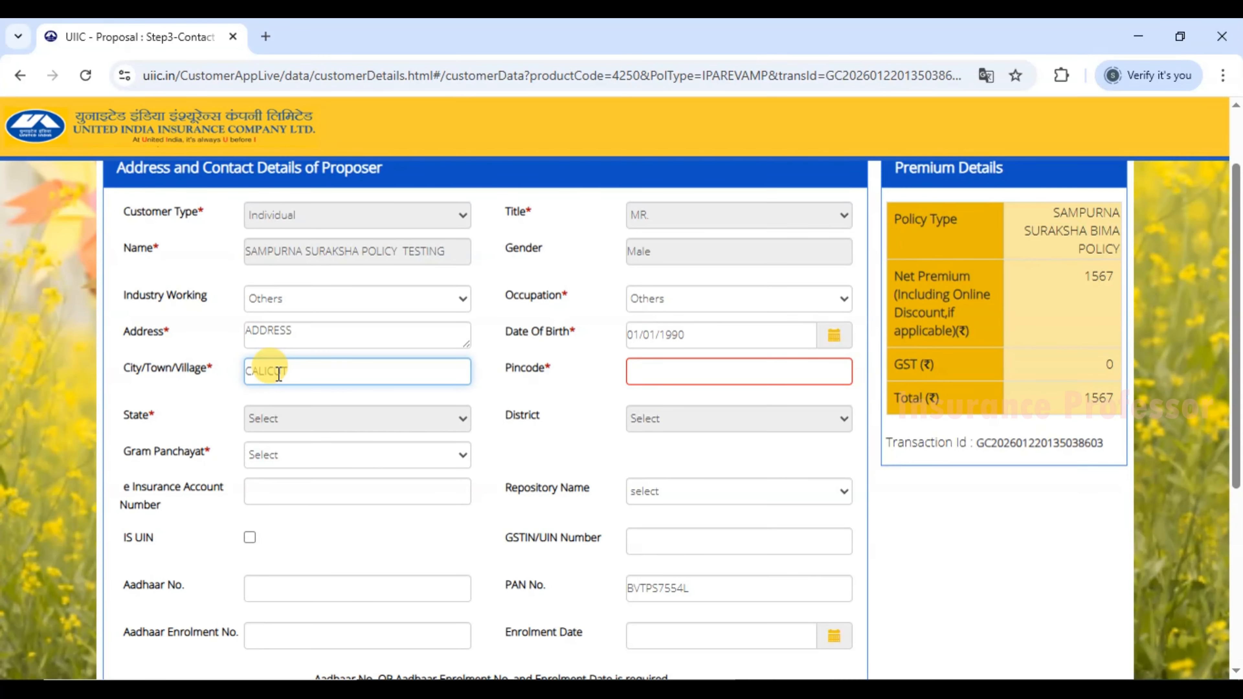
click(660, 367)
text(6730)
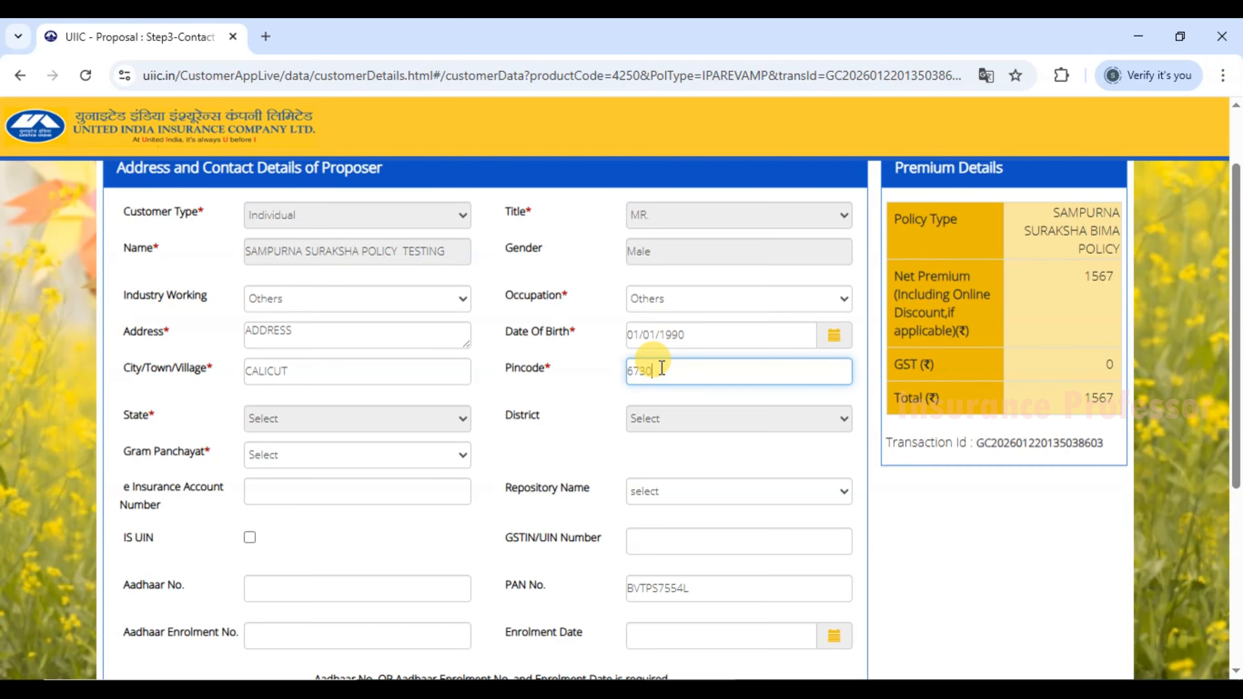
text(01)
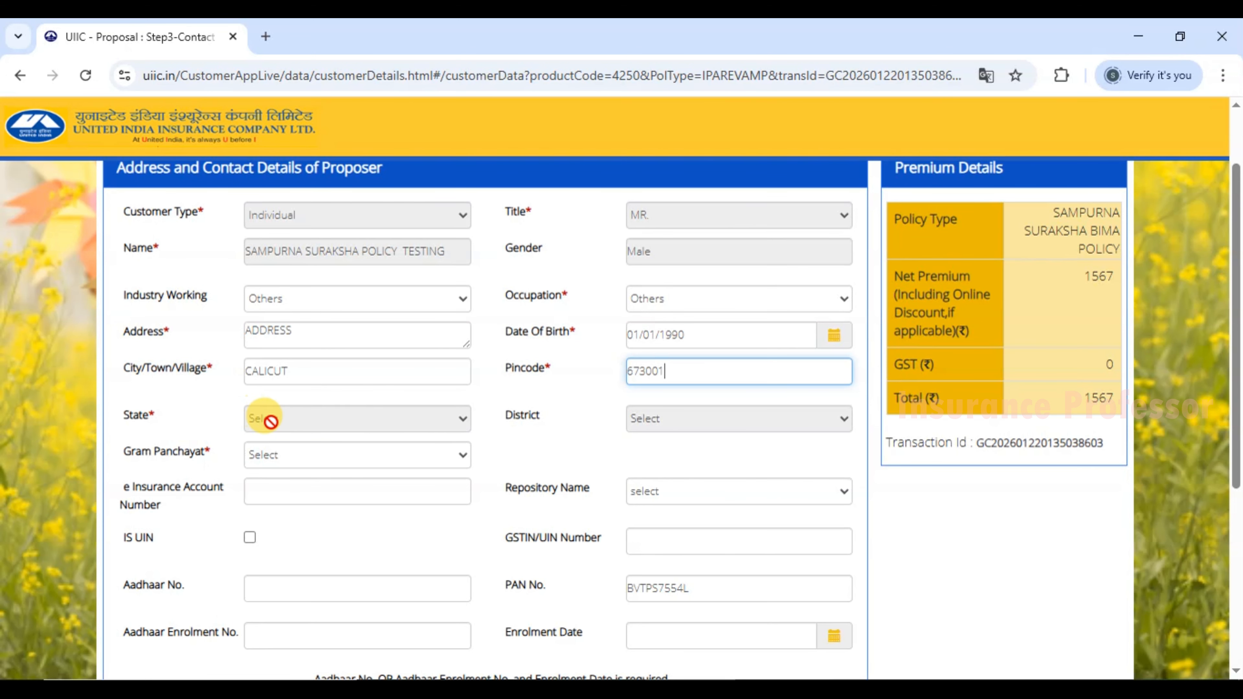
click(565, 452)
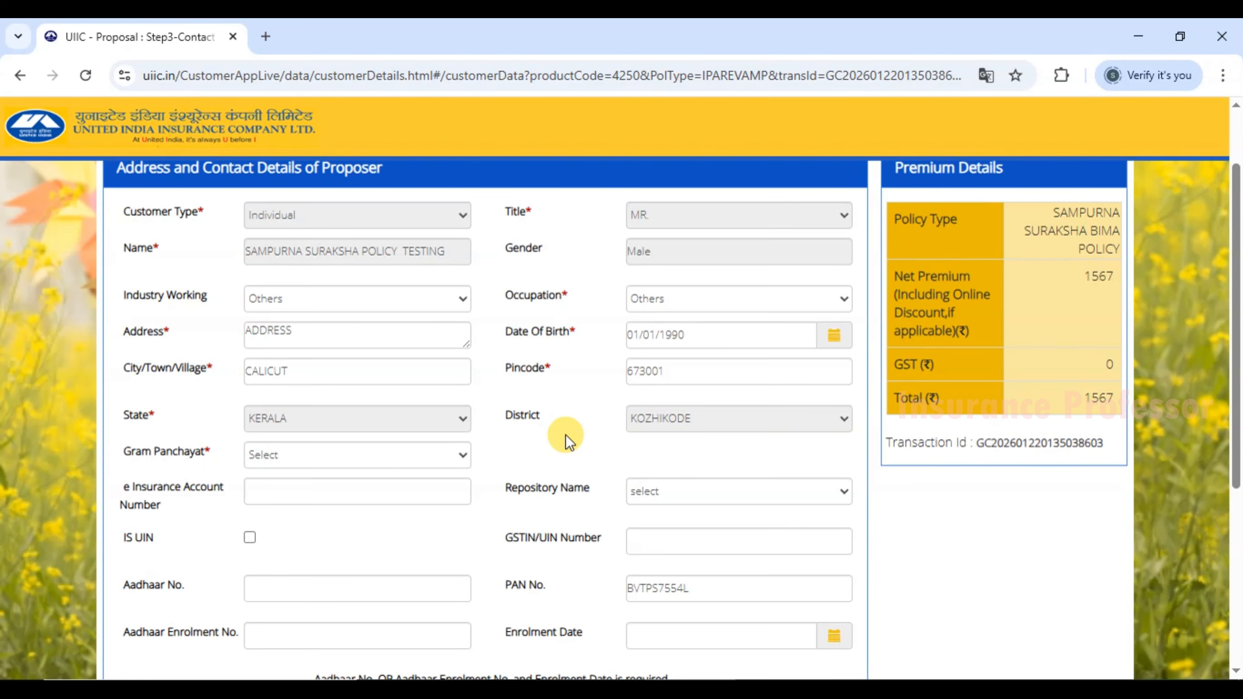
scroll(565, 434, down, 2)
Scroll down to the Aadhaar No. field and start entering the proposer's Aadhaar number.
scroll(566, 441, down, 2)
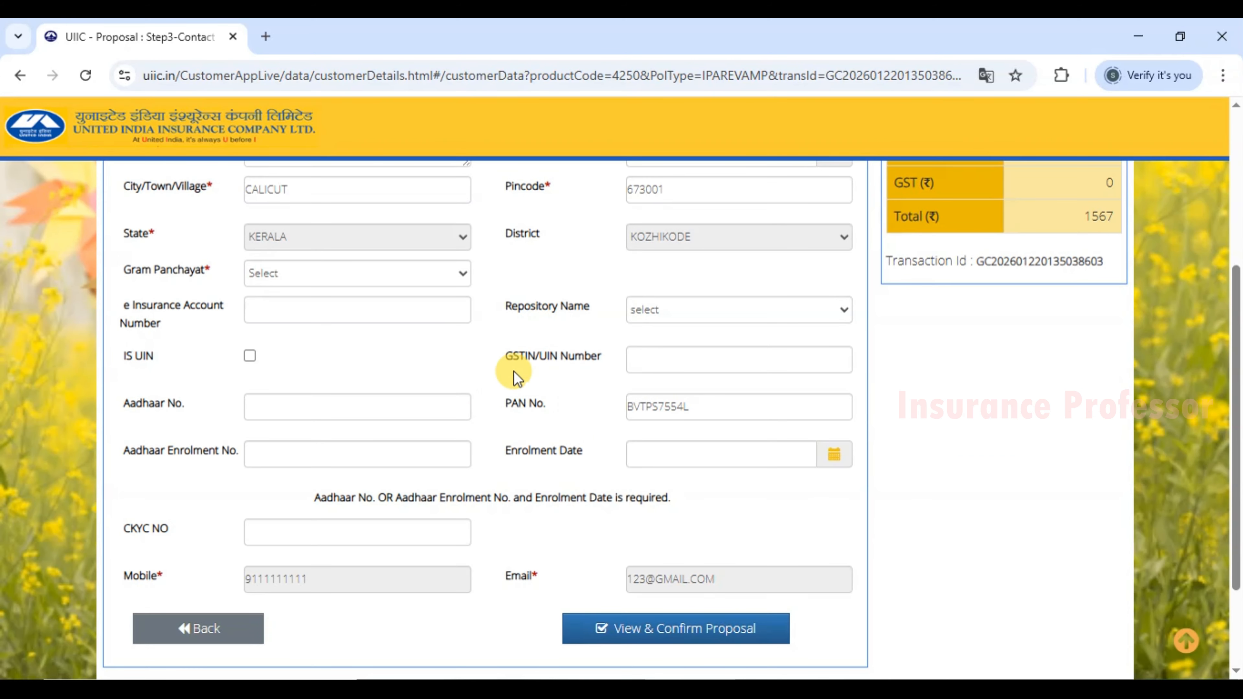
click(269, 408)
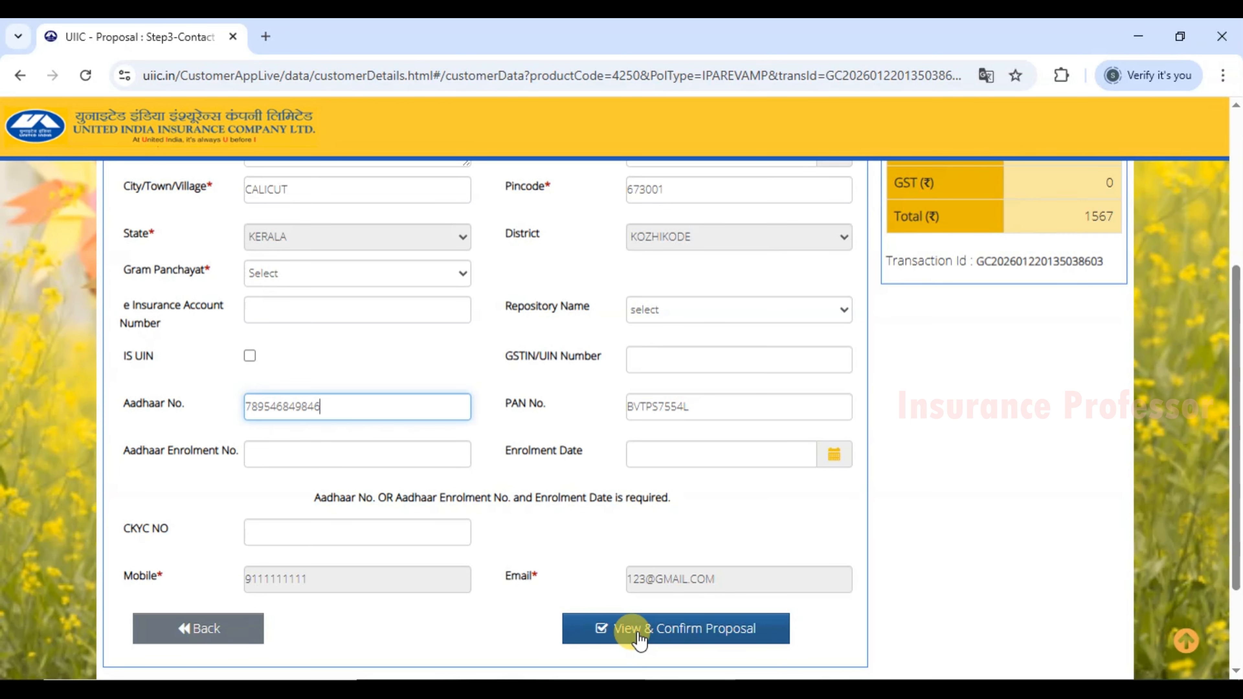
Submit via View & Confirm Proposal without a GSTIN, then check name, mobile, e-mail, birth date, address and pin code.
click(770, 631)
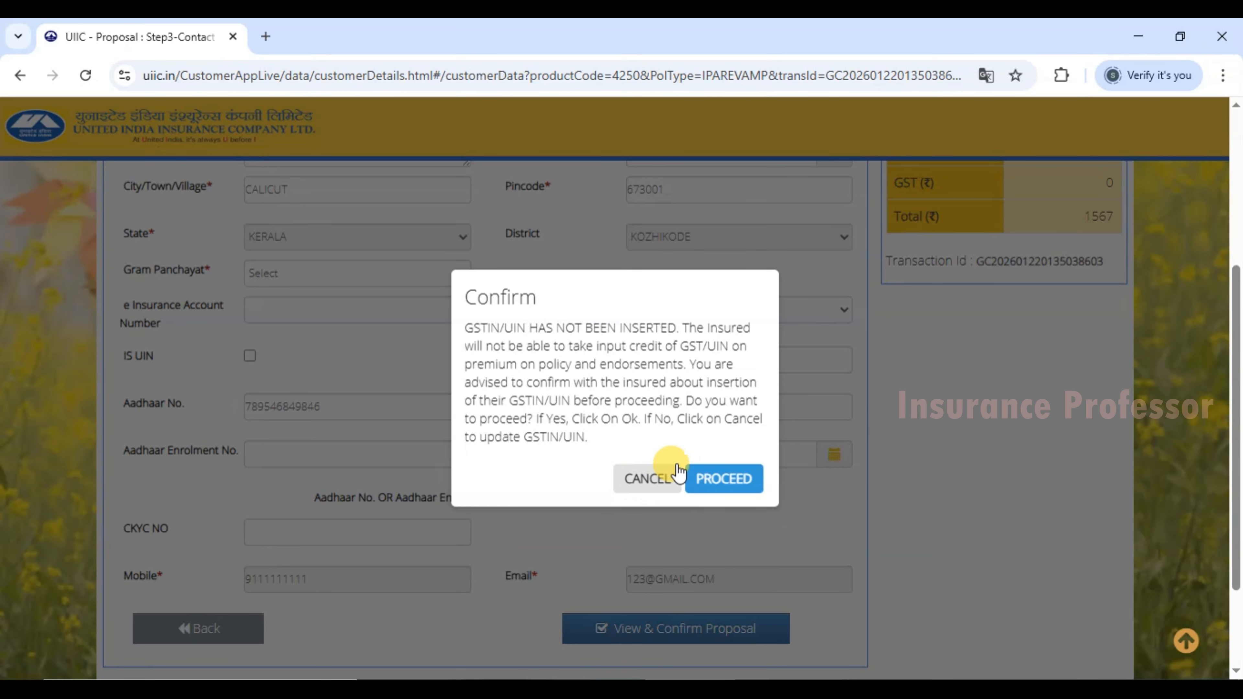
click(741, 484)
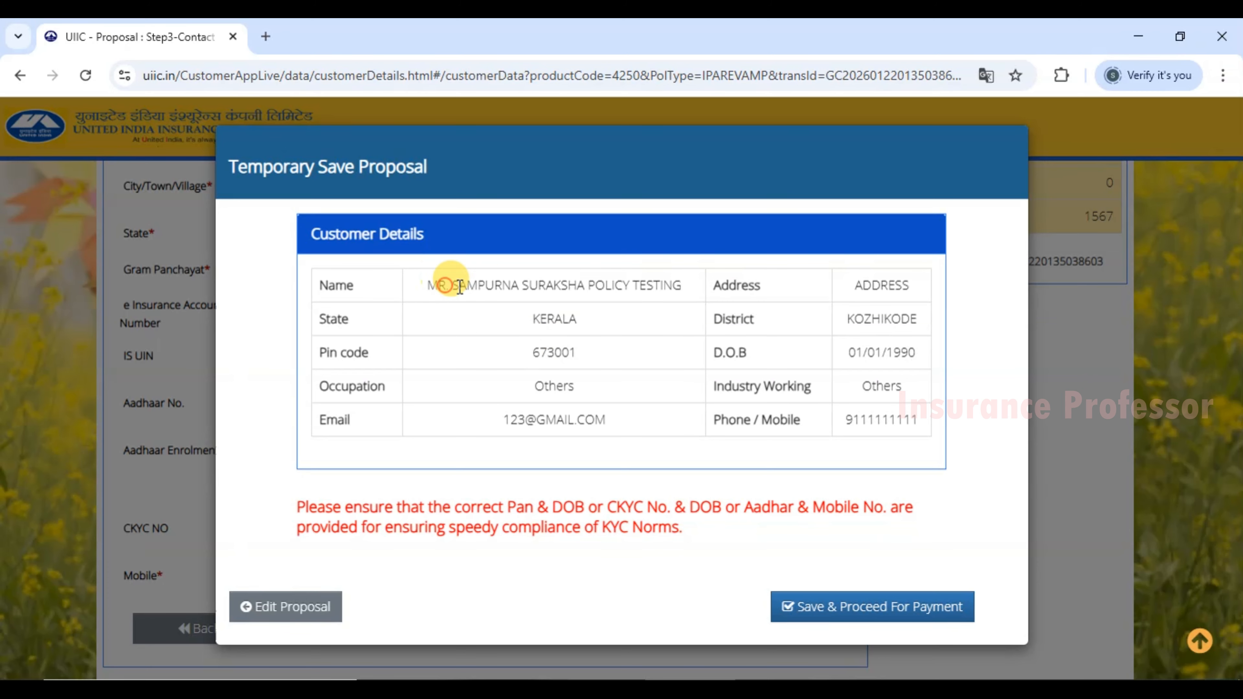
drag(445, 286, 655, 289)
drag(853, 421, 894, 423)
drag(536, 421, 567, 421)
drag(850, 353, 901, 354)
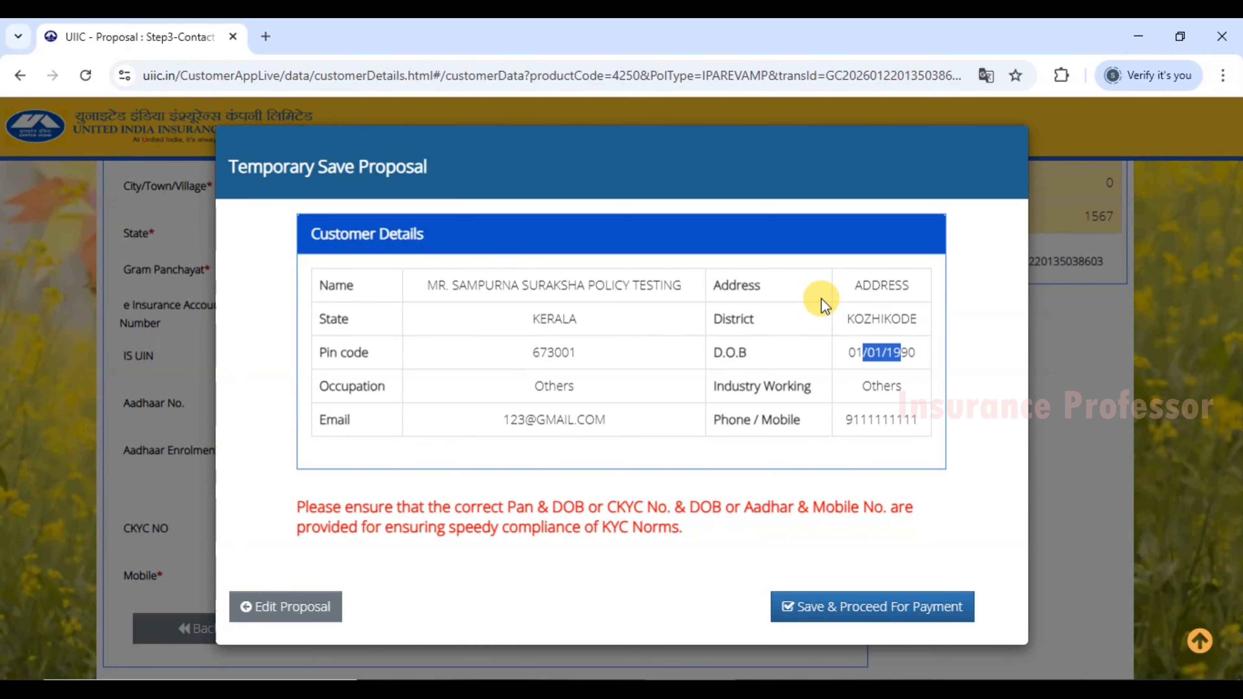
drag(853, 284, 903, 285)
drag(546, 353, 569, 353)
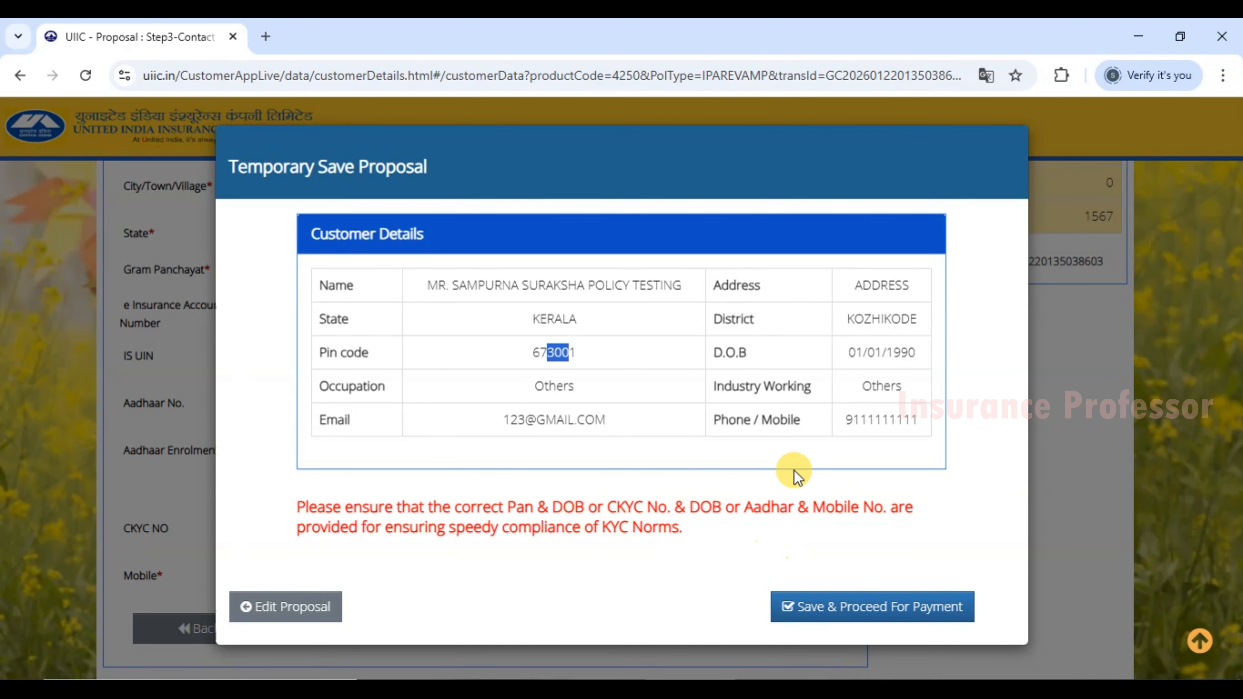
Save & Proceed For Payment, then check the proposal number and contact-us line on the Transaction Details page.
click(902, 616)
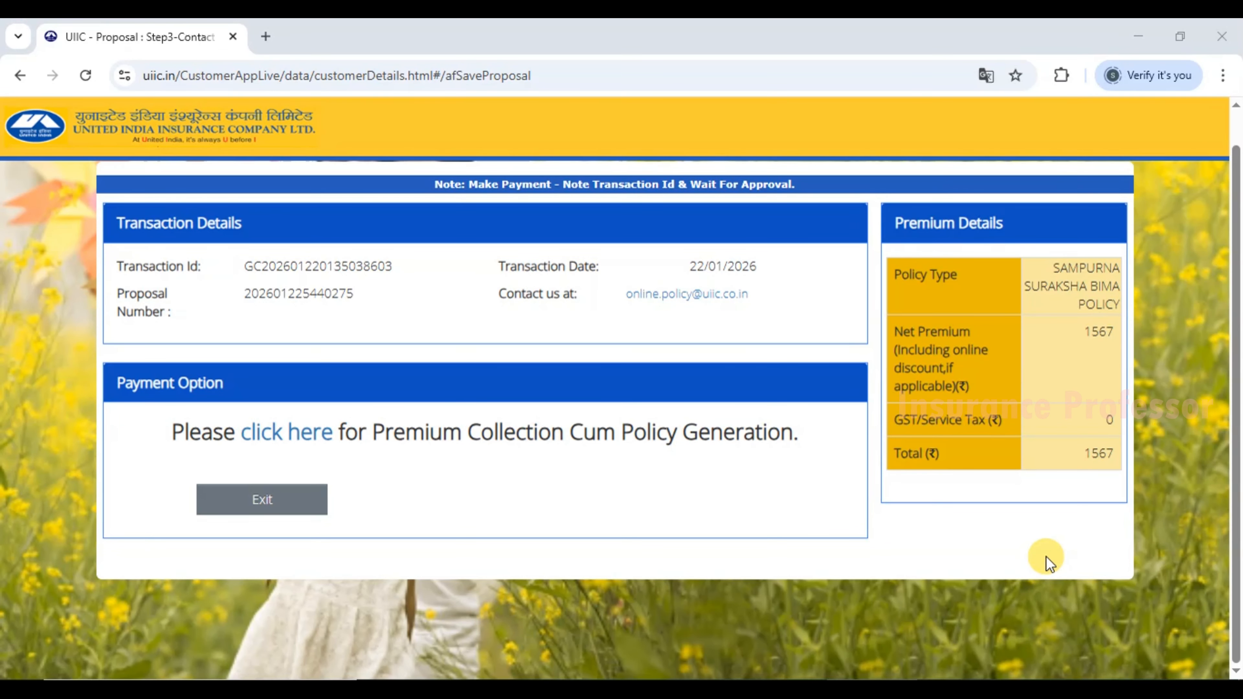
drag(308, 289, 380, 305)
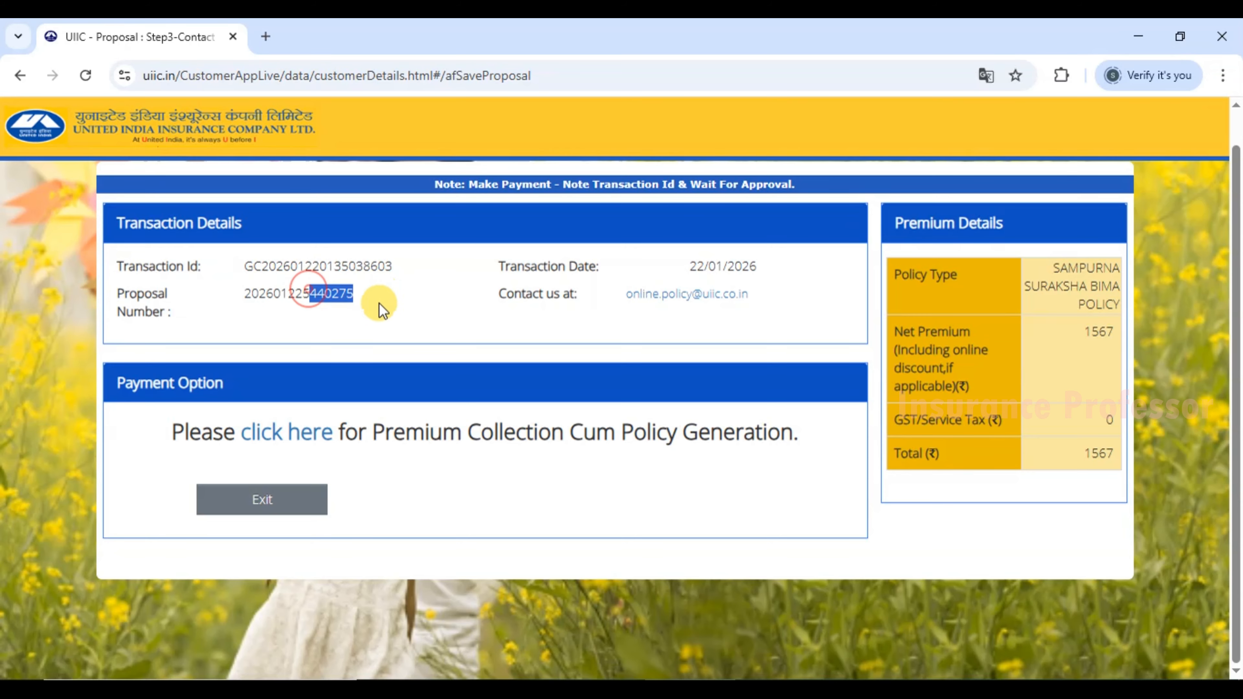
click(374, 309)
drag(495, 294, 585, 294)
click(567, 297)
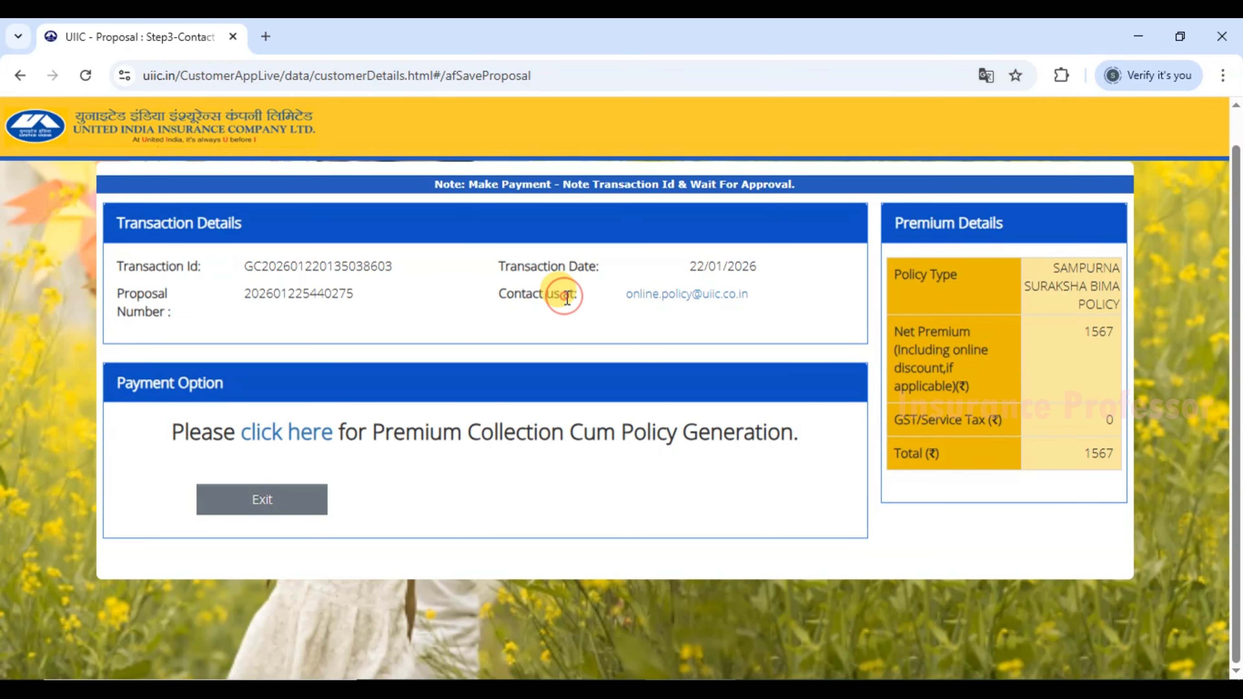
drag(496, 294, 584, 293)
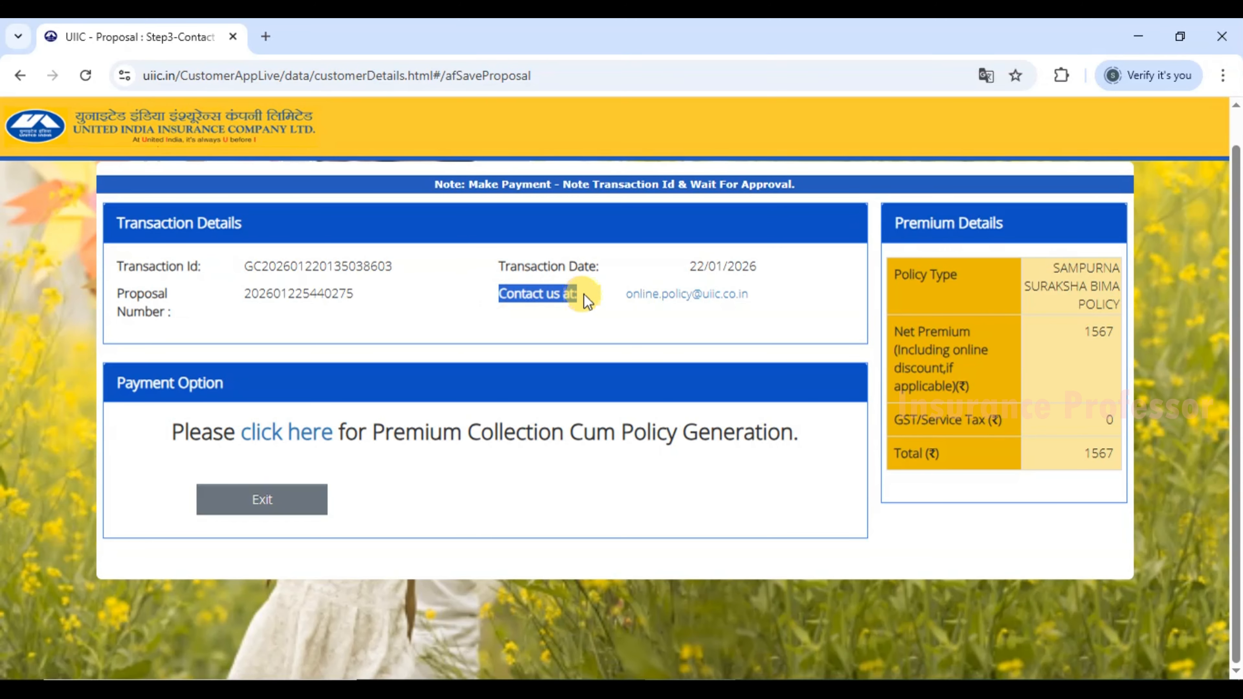
click(540, 295)
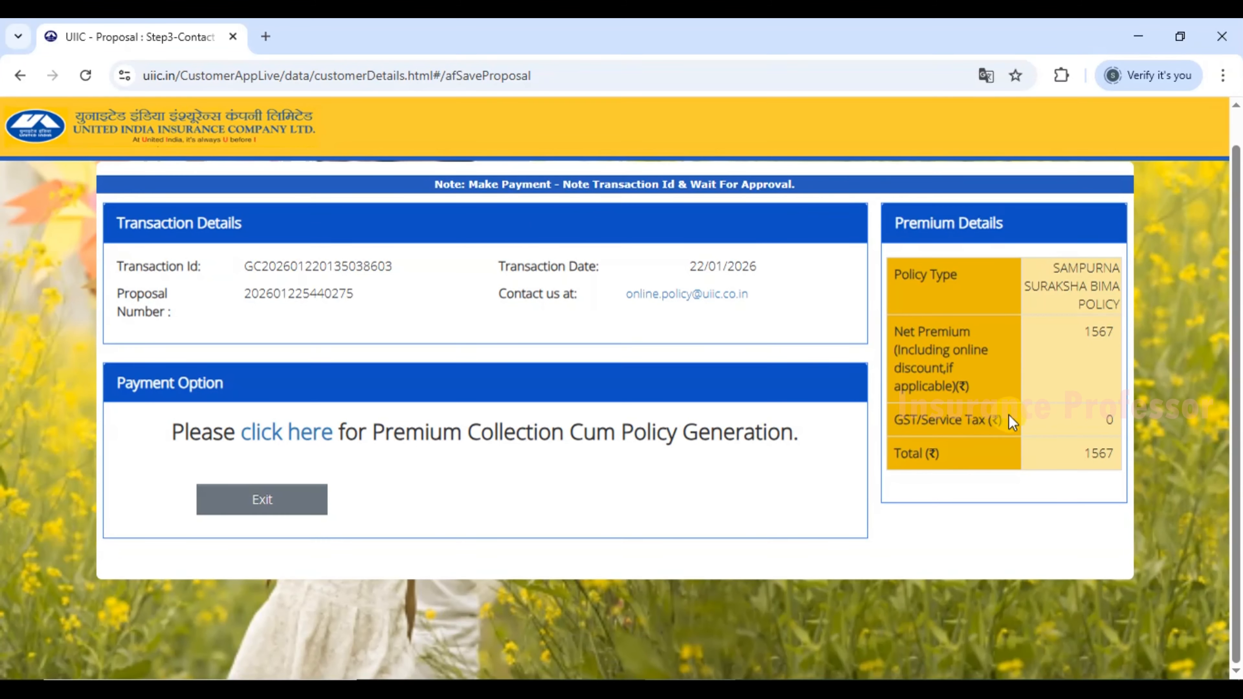